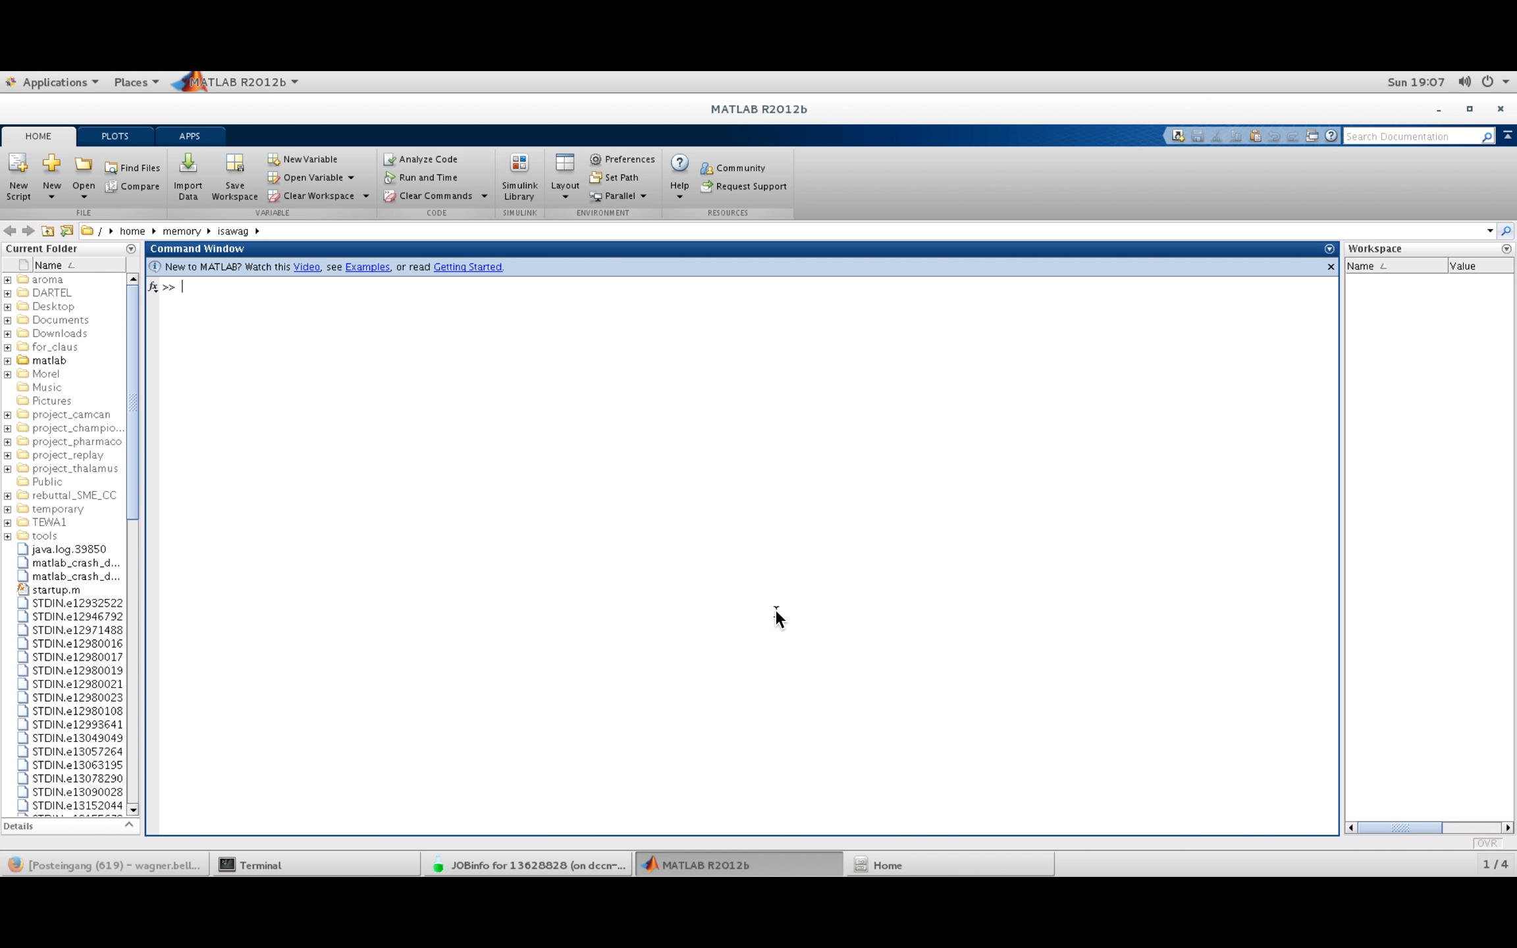
Step: Add /home/common/matlab/spm8 to the MATLAB path and launch SPM in fMRI mode with "spm fmri"
type("addpath /home/common/matlab/spm8")
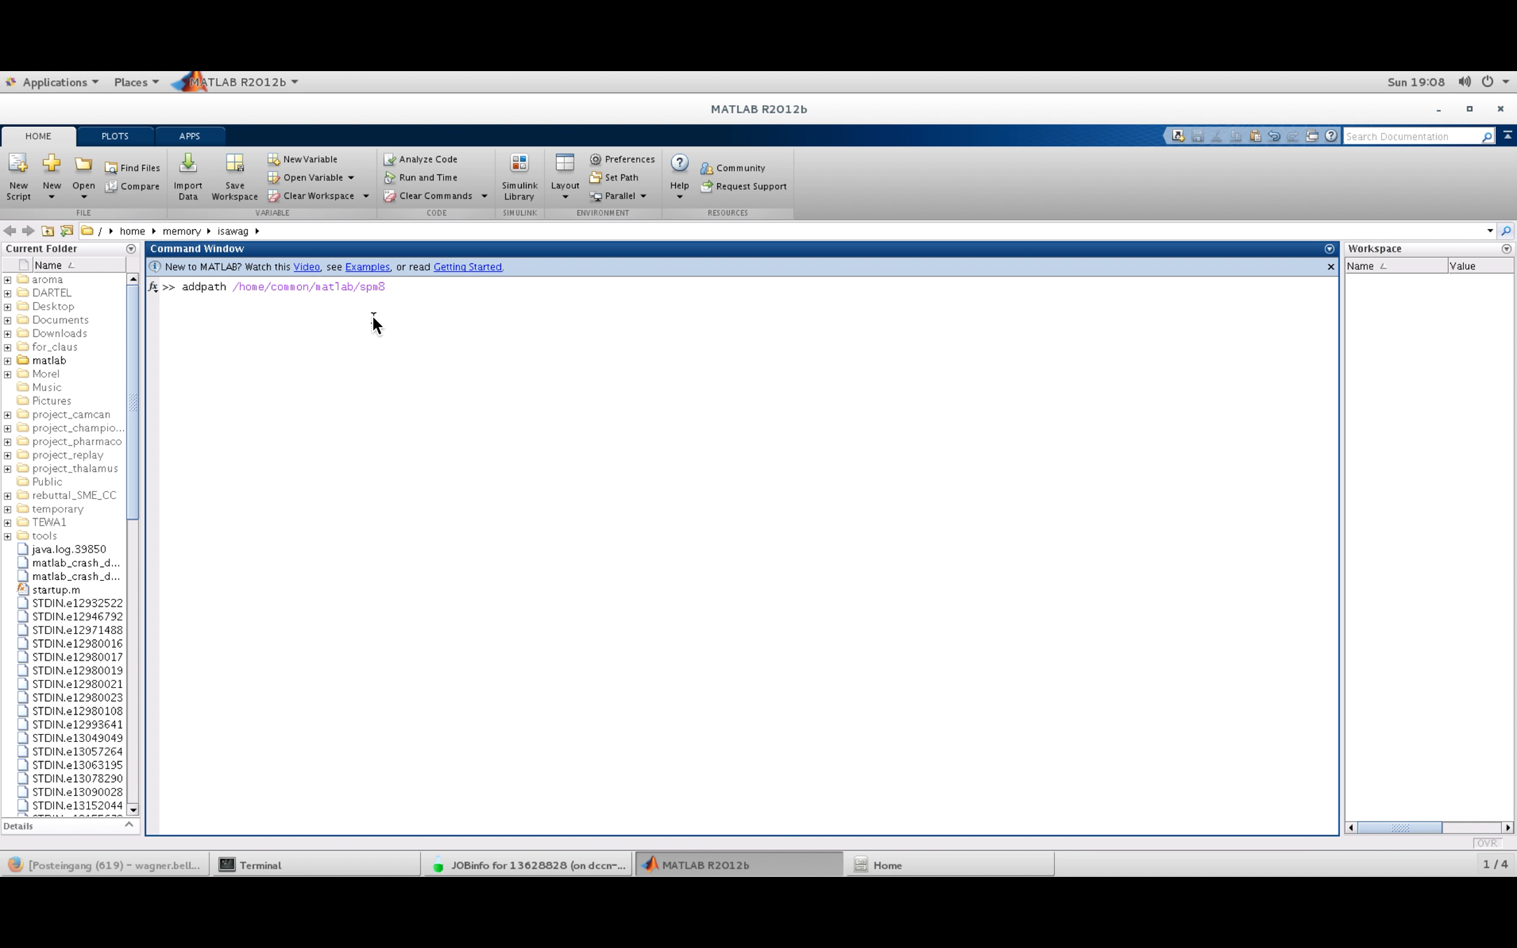
key("Return")
type("spm fmri")
key("Return")
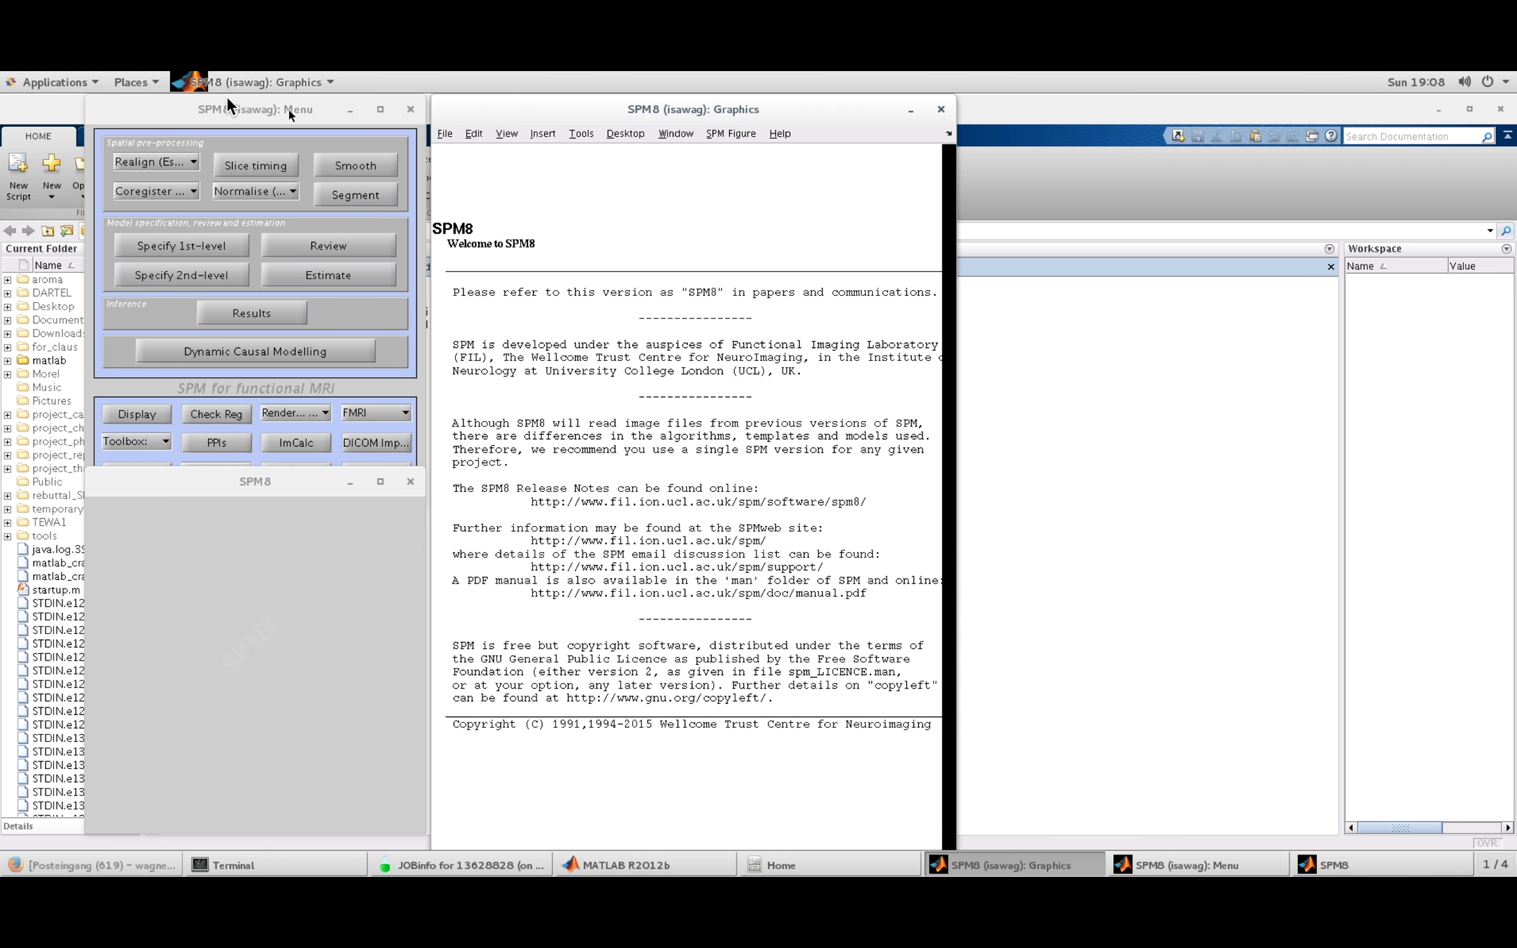
Step: Start a second-level model specification and reposition and enlarge the Batch Editor window
left_click(174, 276)
left_click_drag(788, 210, 659, 148)
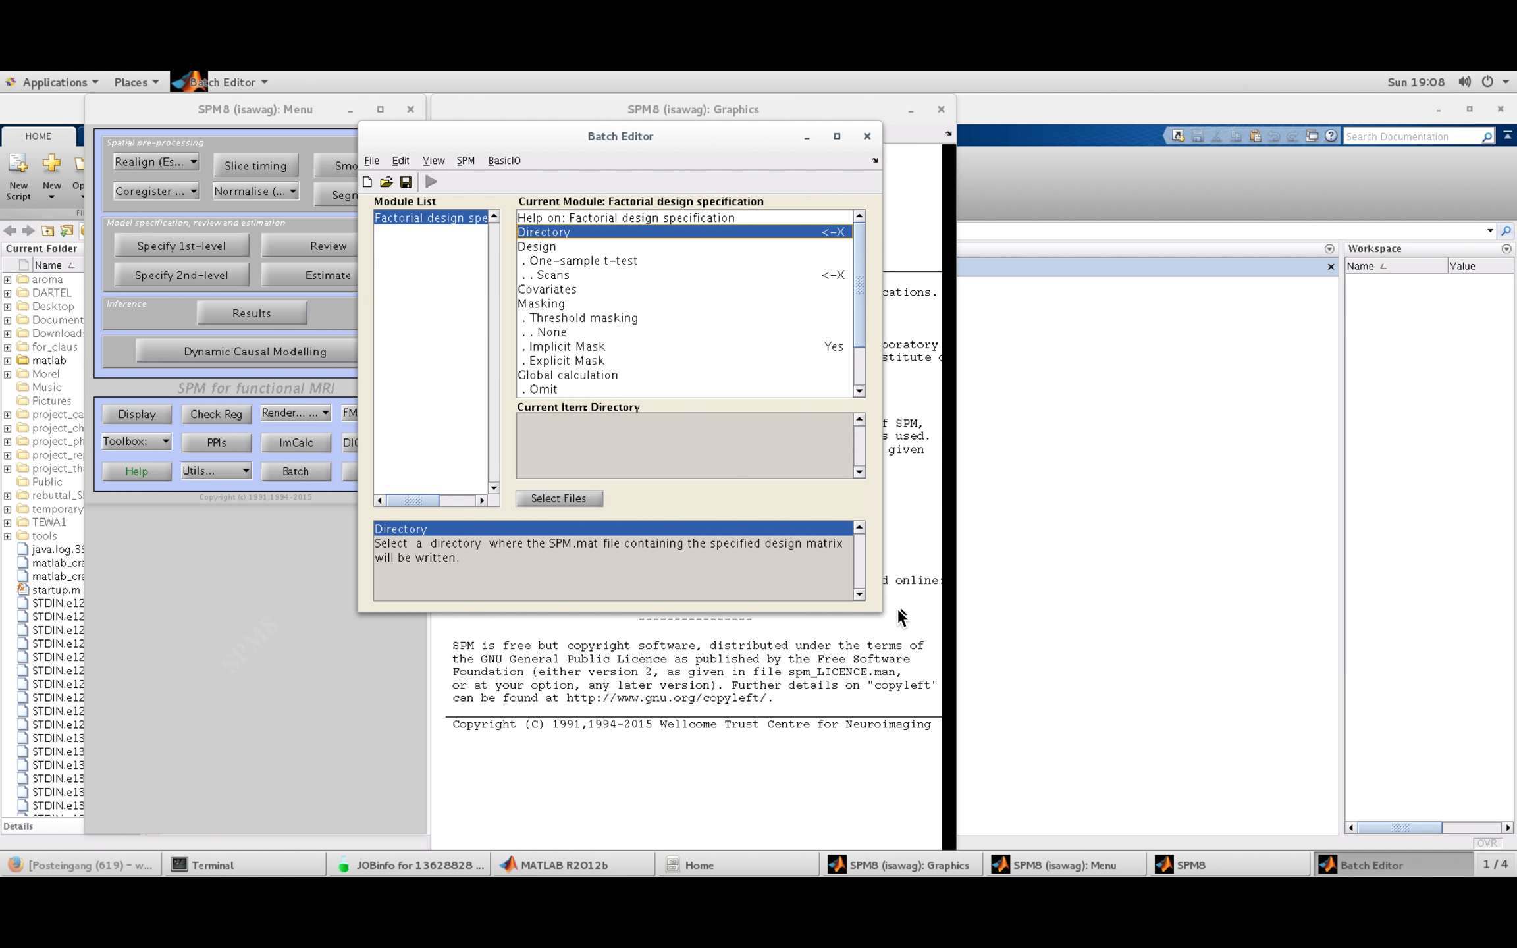
left_click_drag(880, 610, 1095, 790)
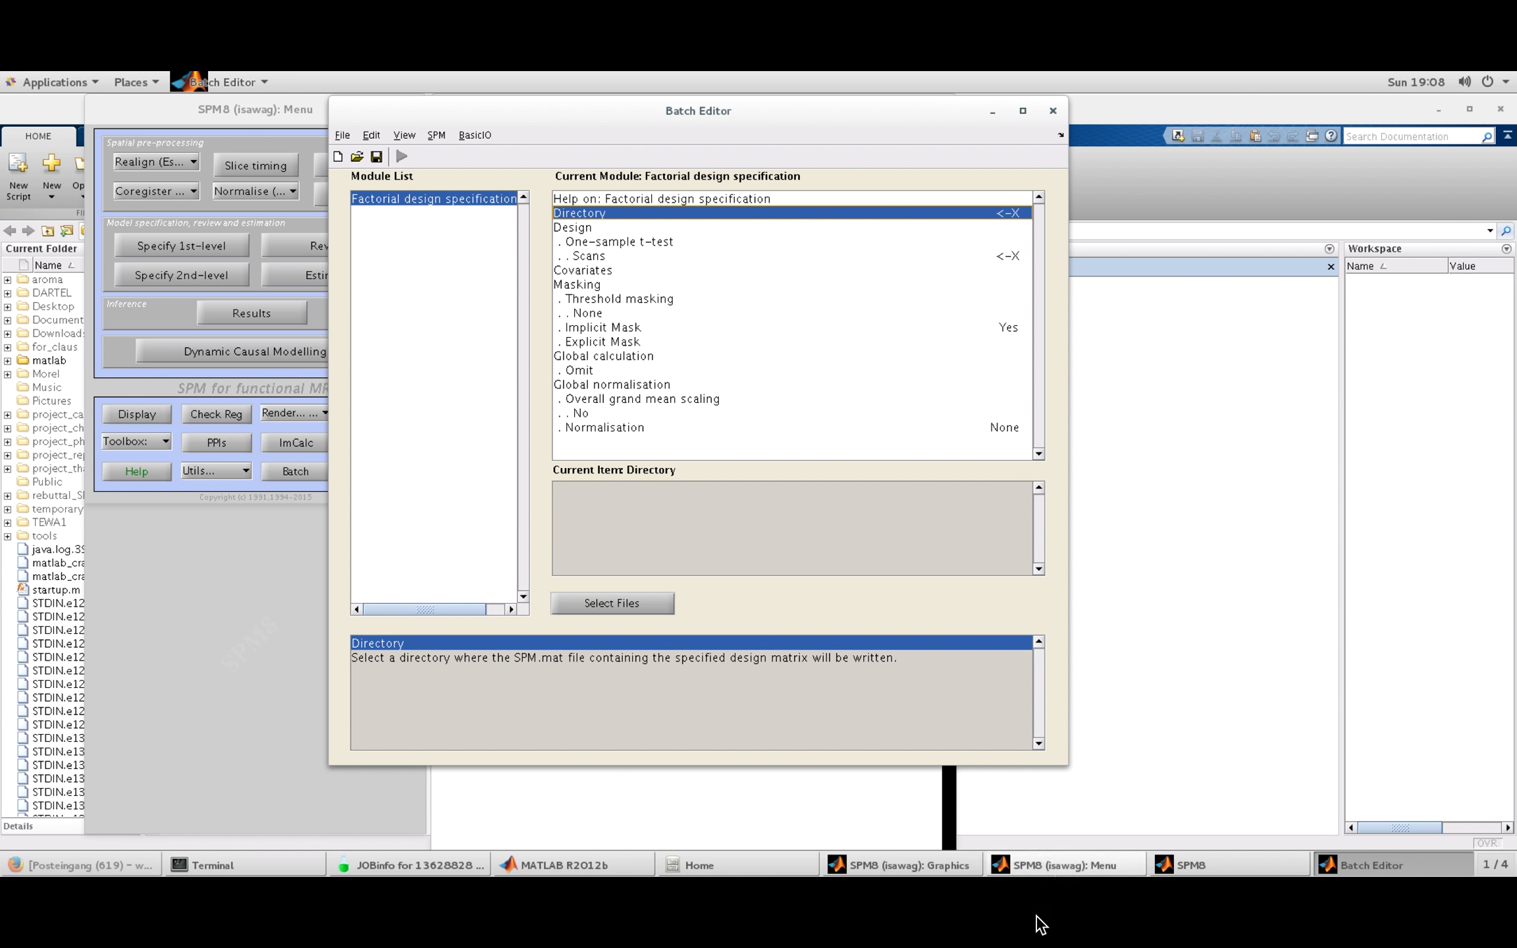
Step: Look into the TEWA1 folder and its onesamplettest_TEWA1_rem>forg subfolder in the file manager, and close the file manager
left_click(709, 864)
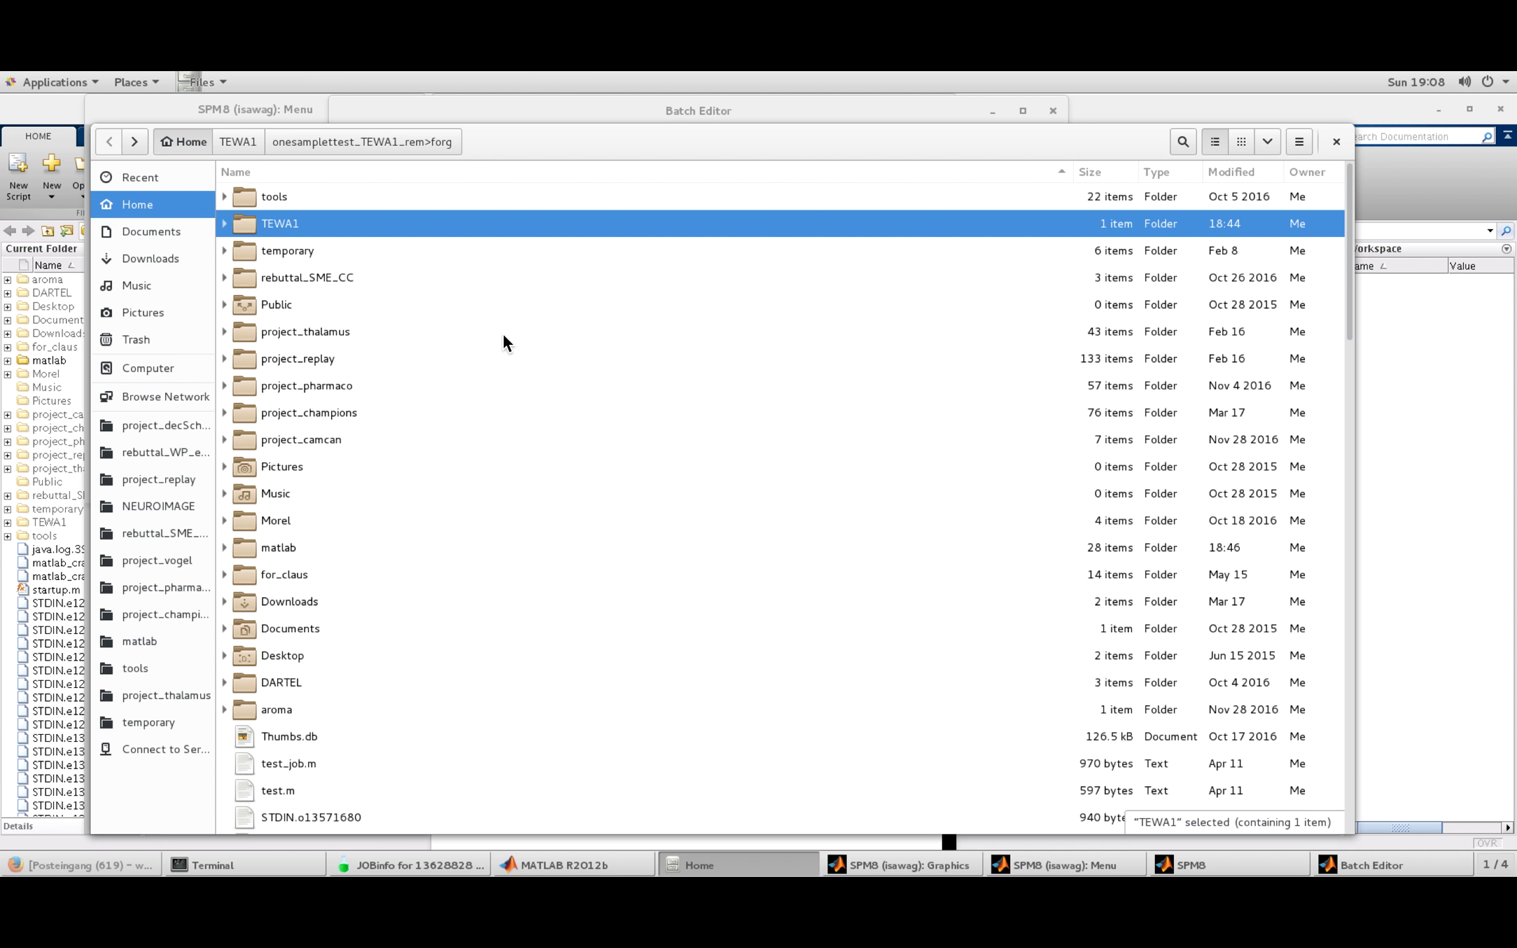
double_click(287, 224)
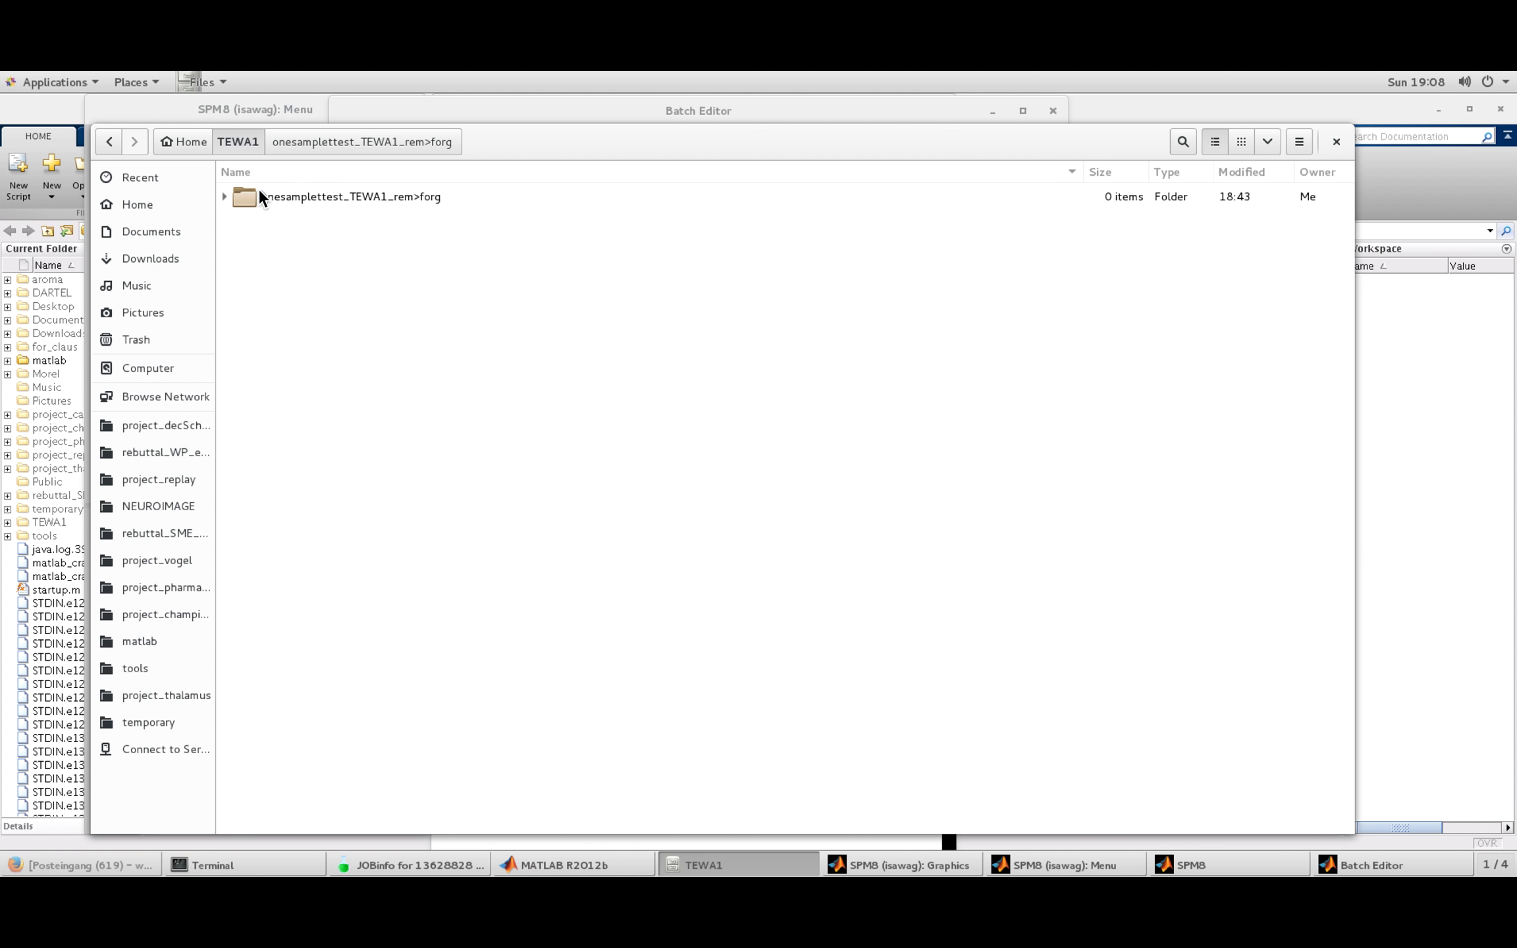
double_click(359, 206)
left_click(245, 143)
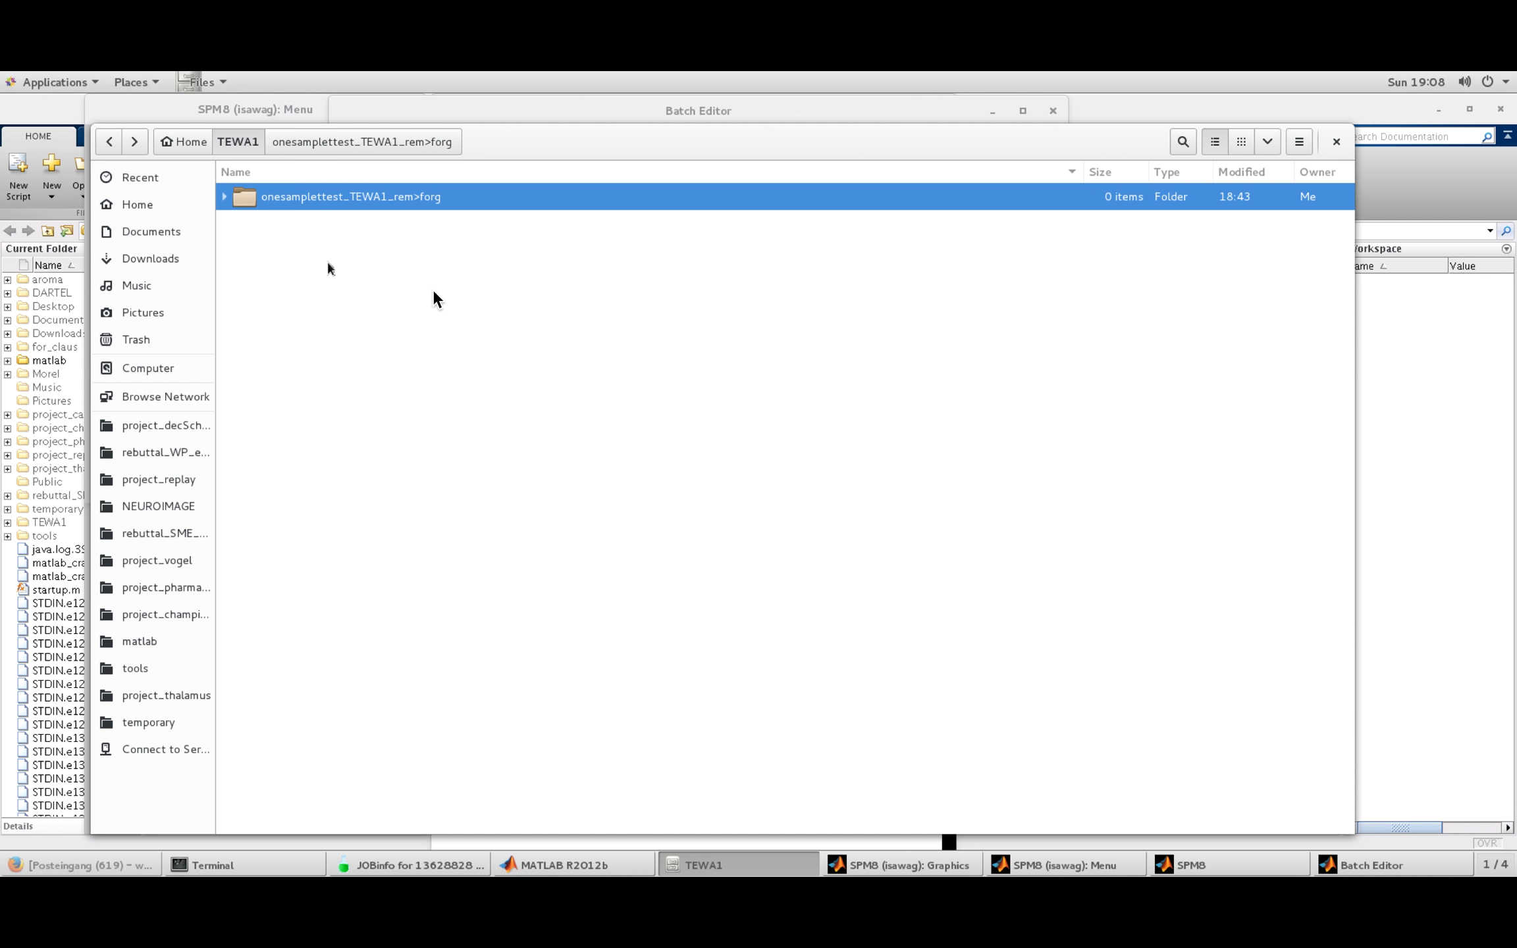
left_click(1336, 144)
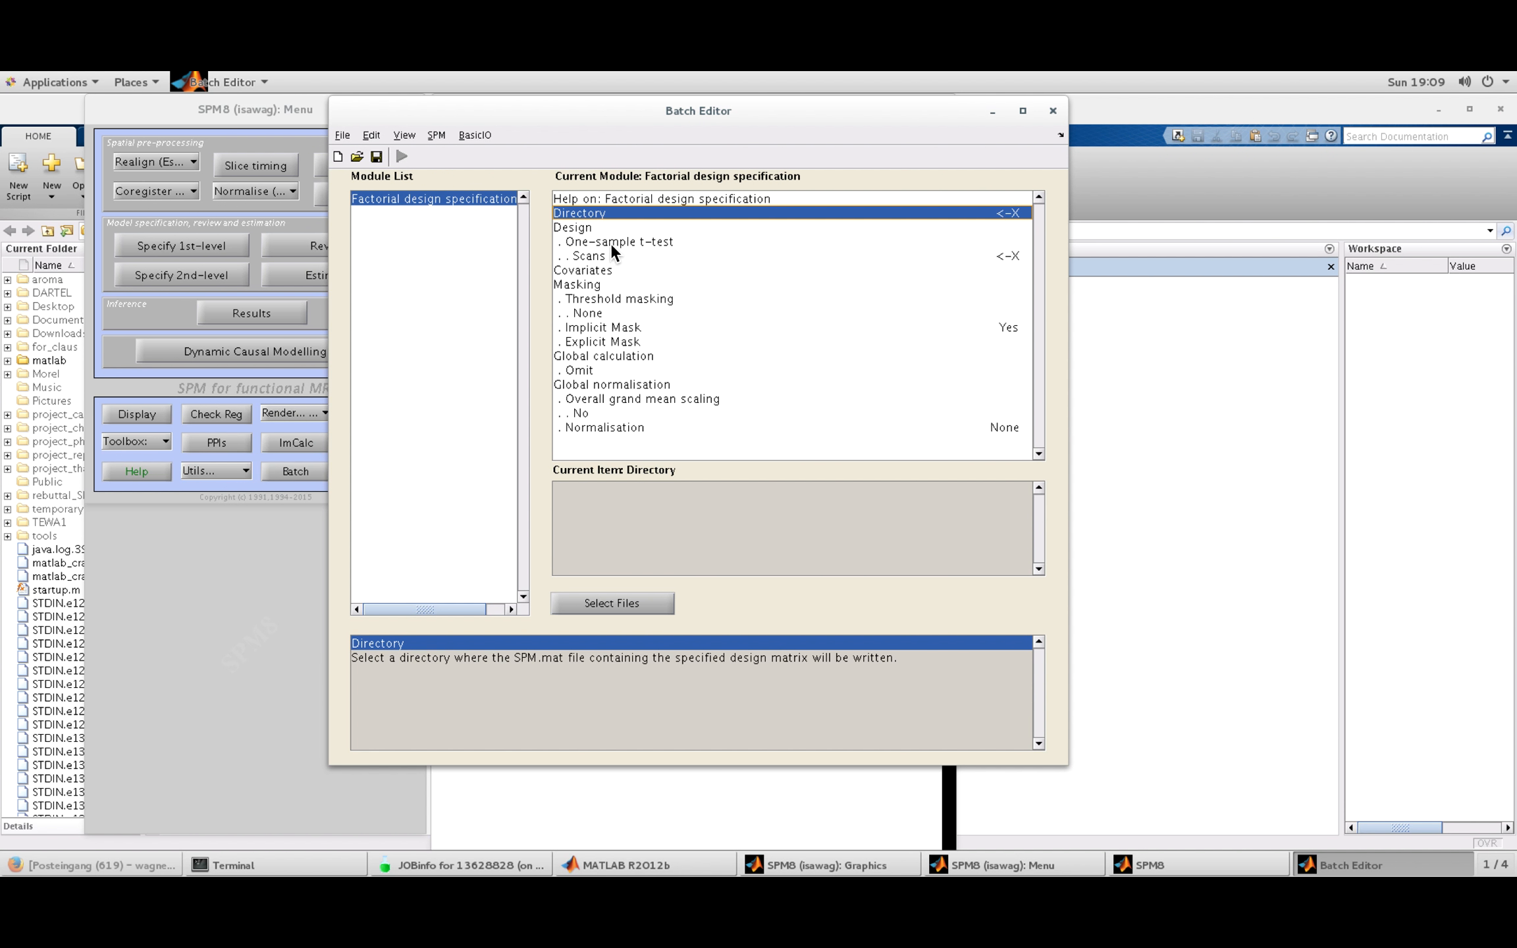
Step: Review the available design types of the factorial design and inspect the One-sample t-test branch
left_click(578, 228)
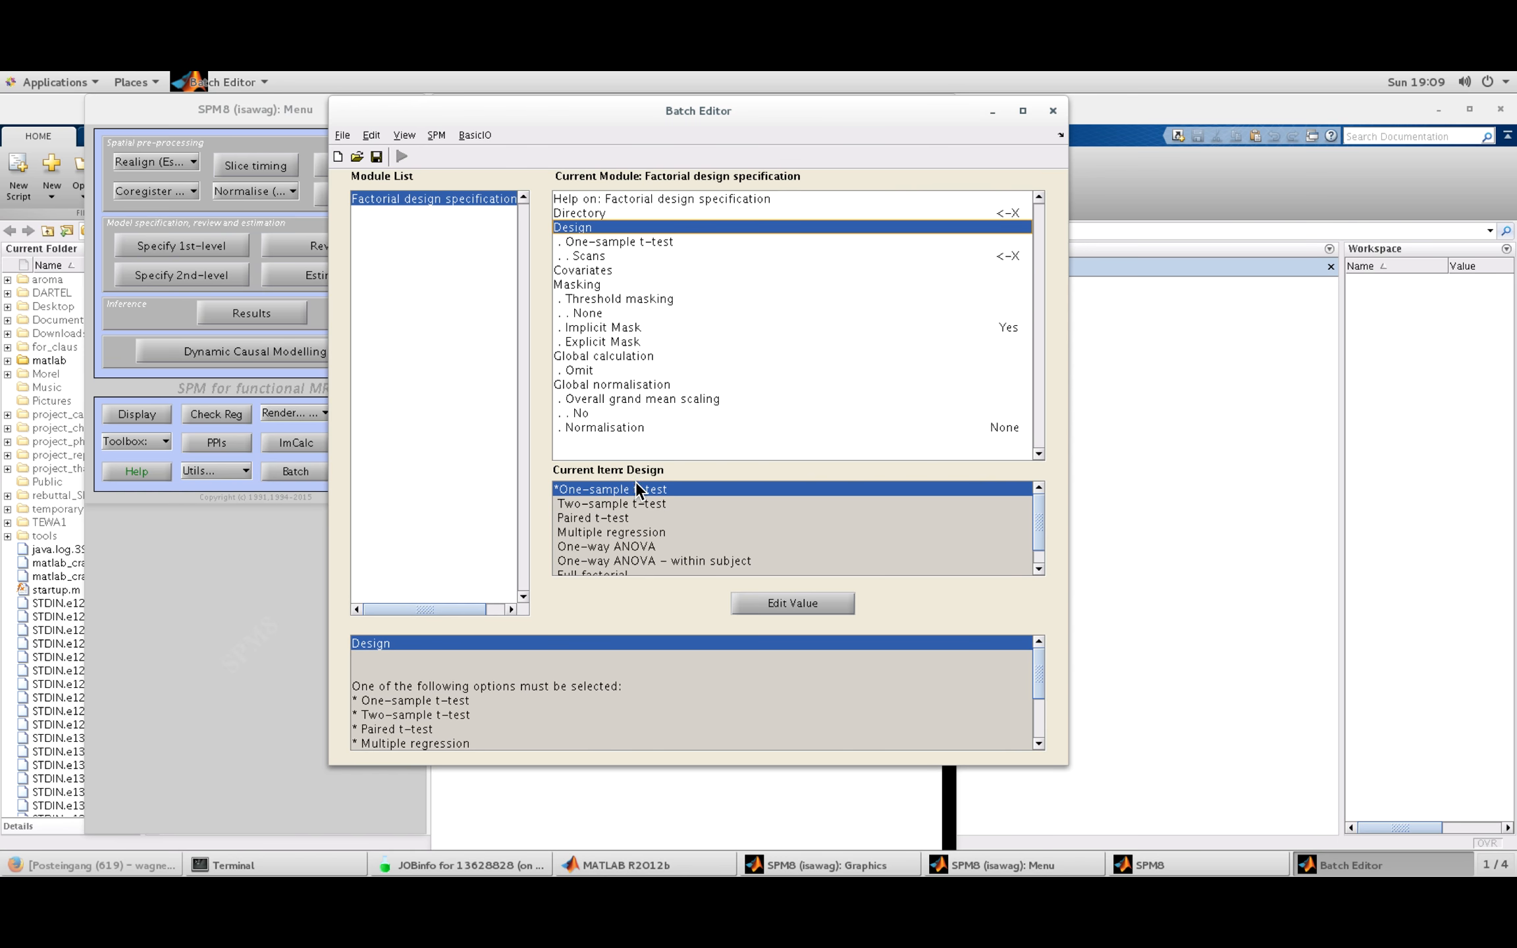
scroll(673, 513, "down", 1)
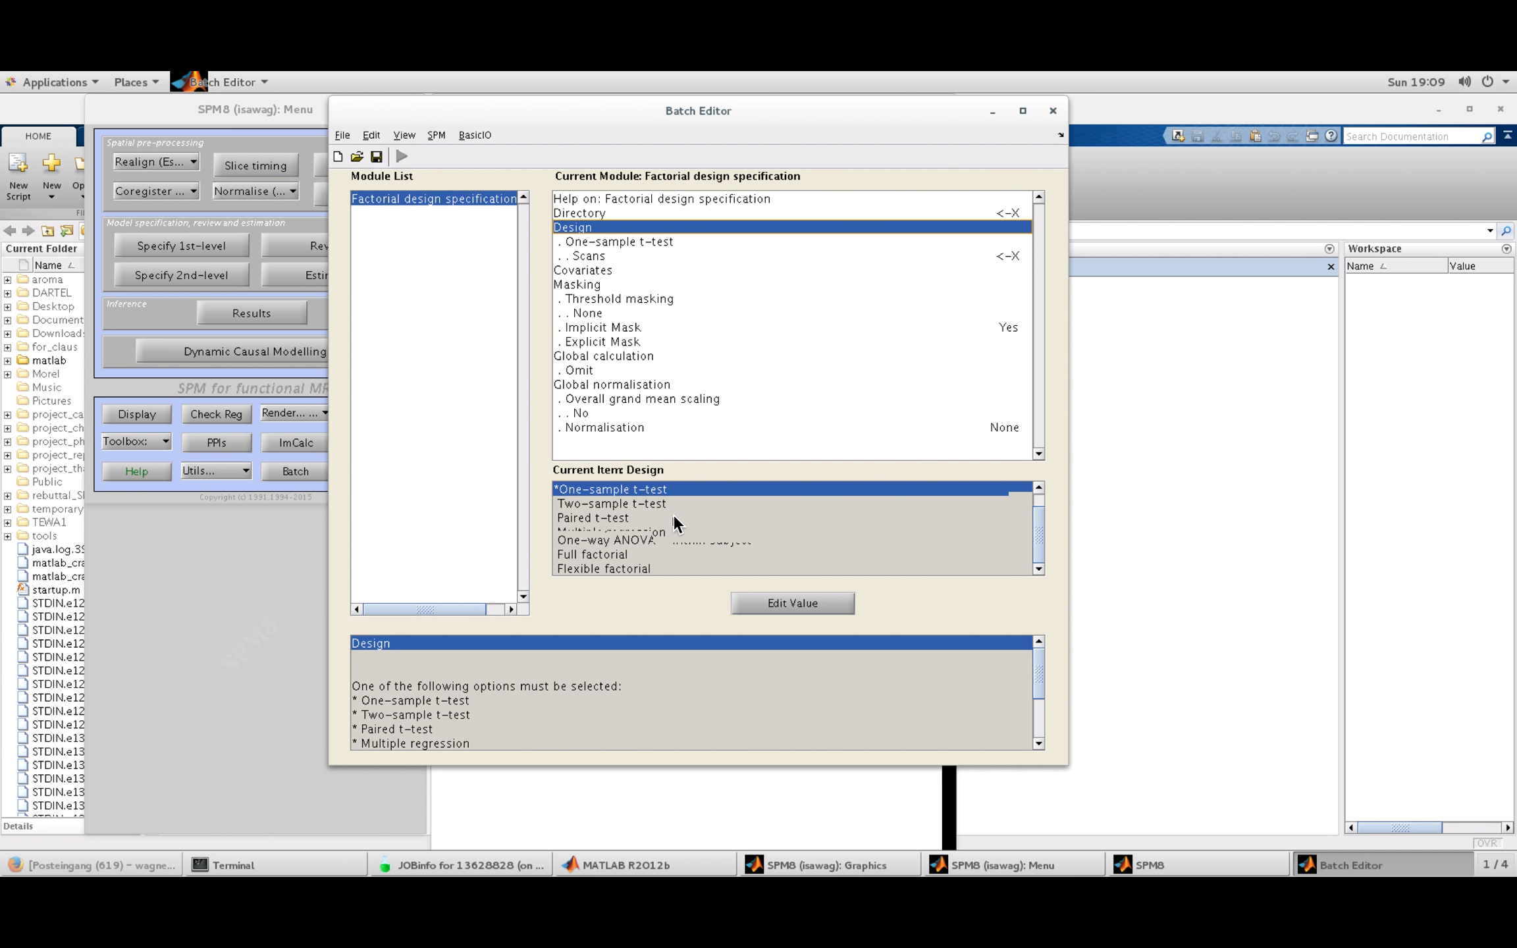
scroll(647, 536, "up", 1)
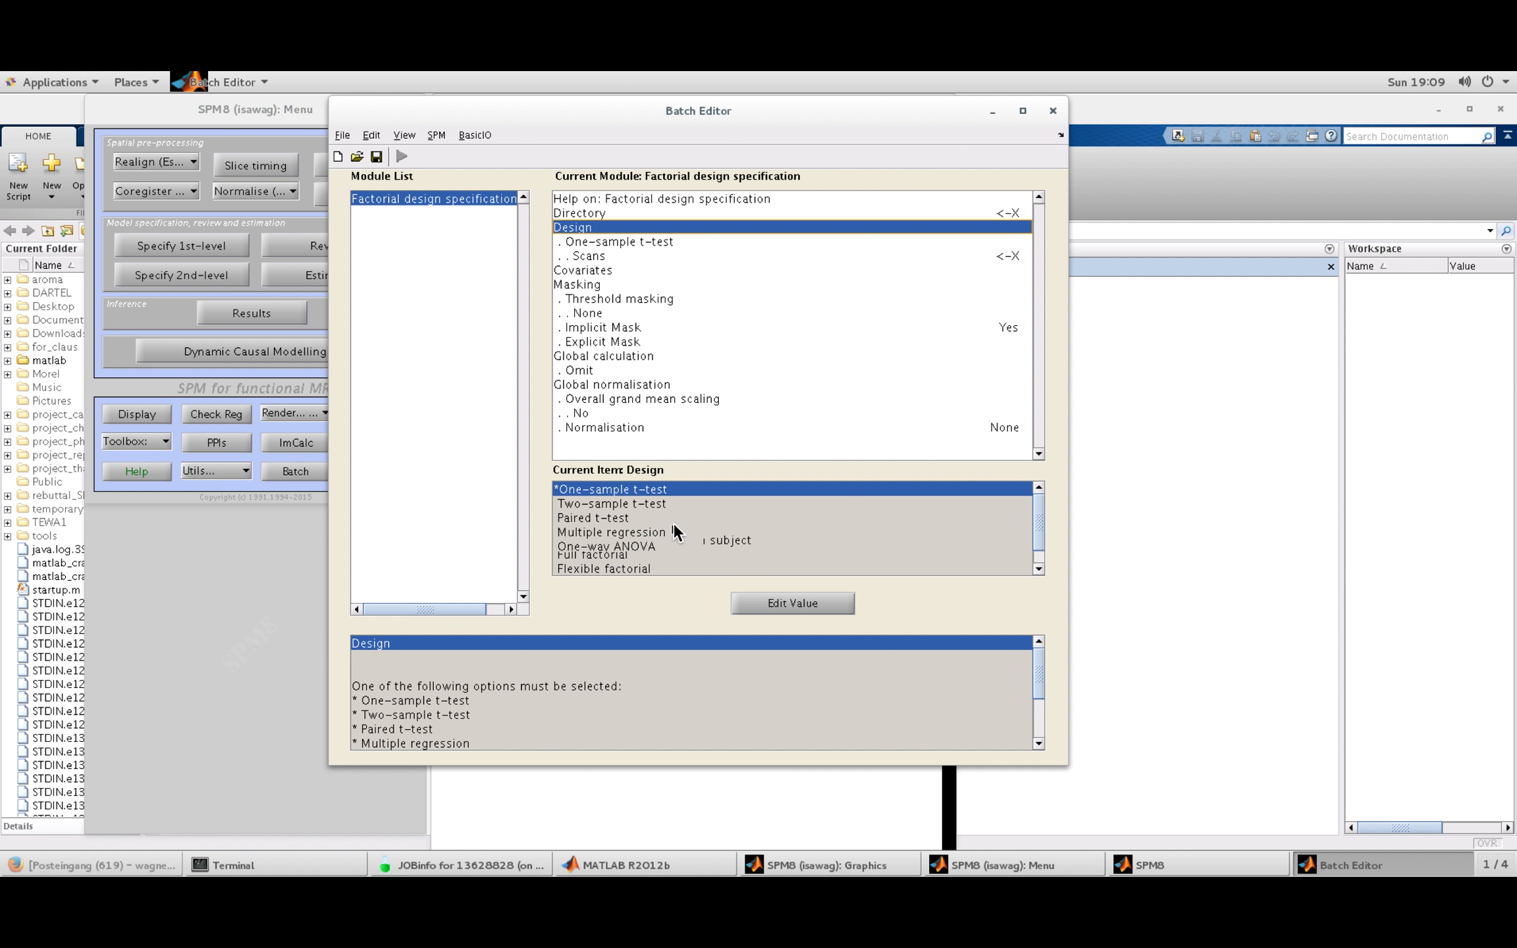
left_click(1038, 568)
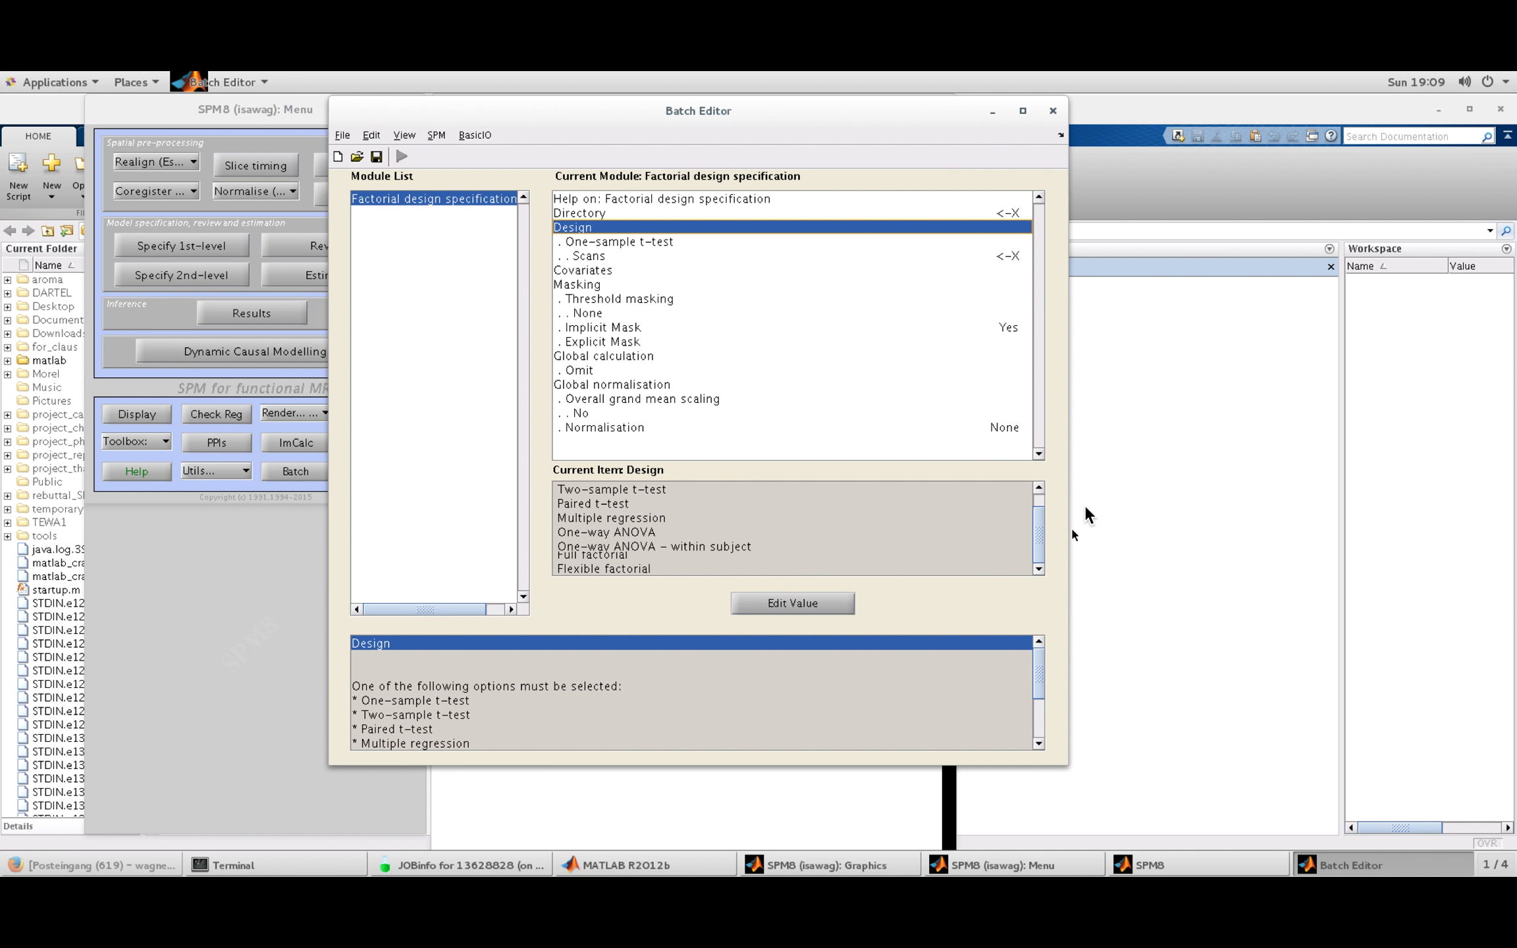
left_click(1038, 489)
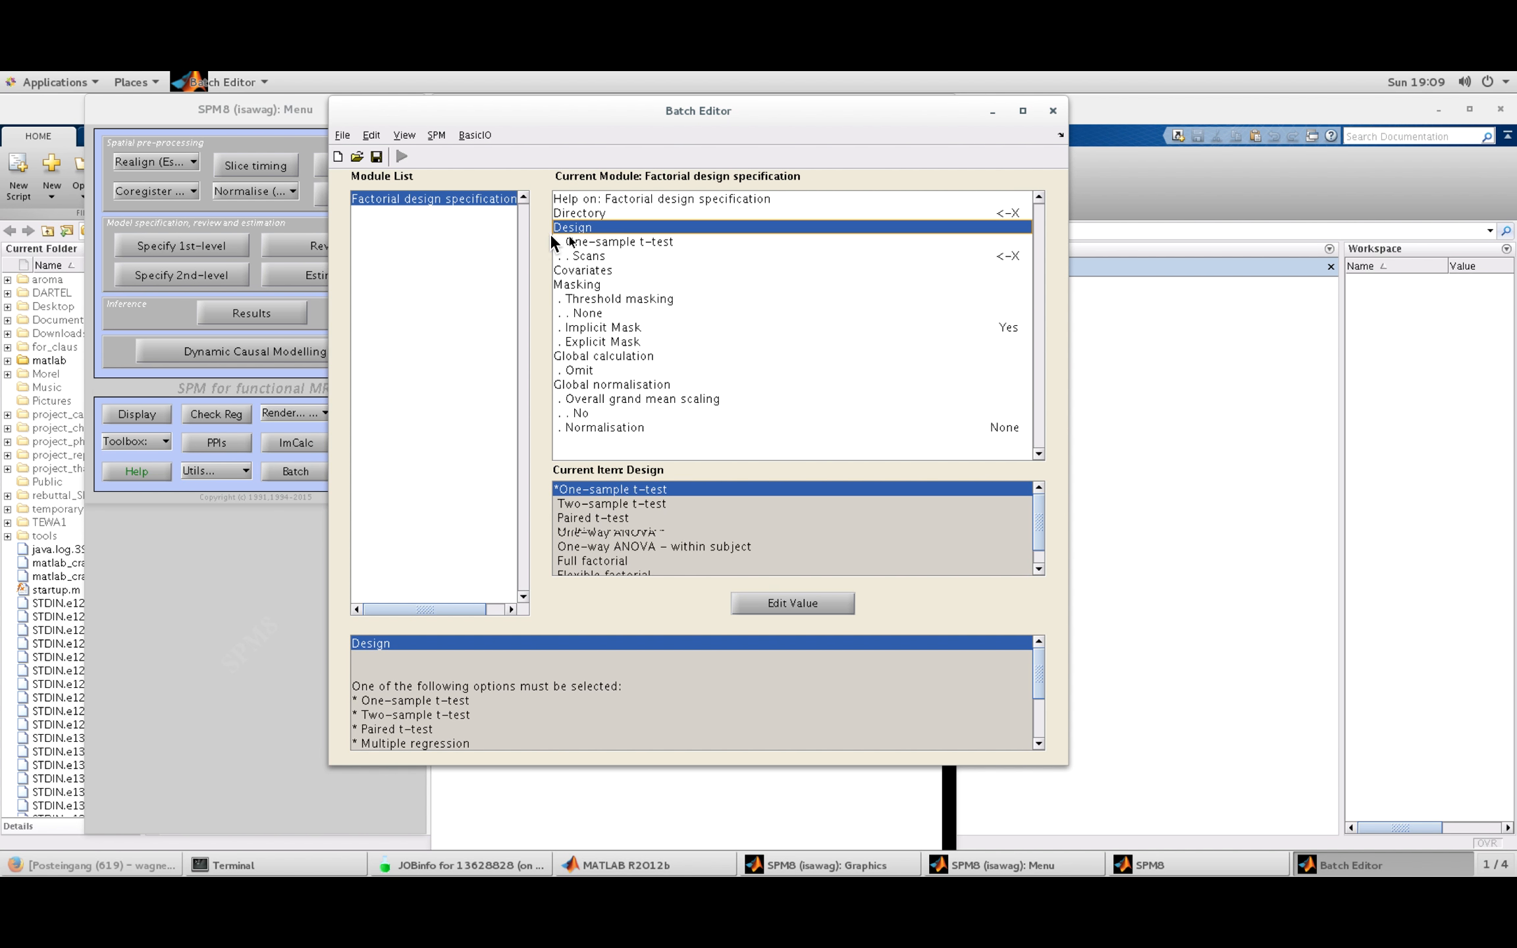
left_click(642, 240)
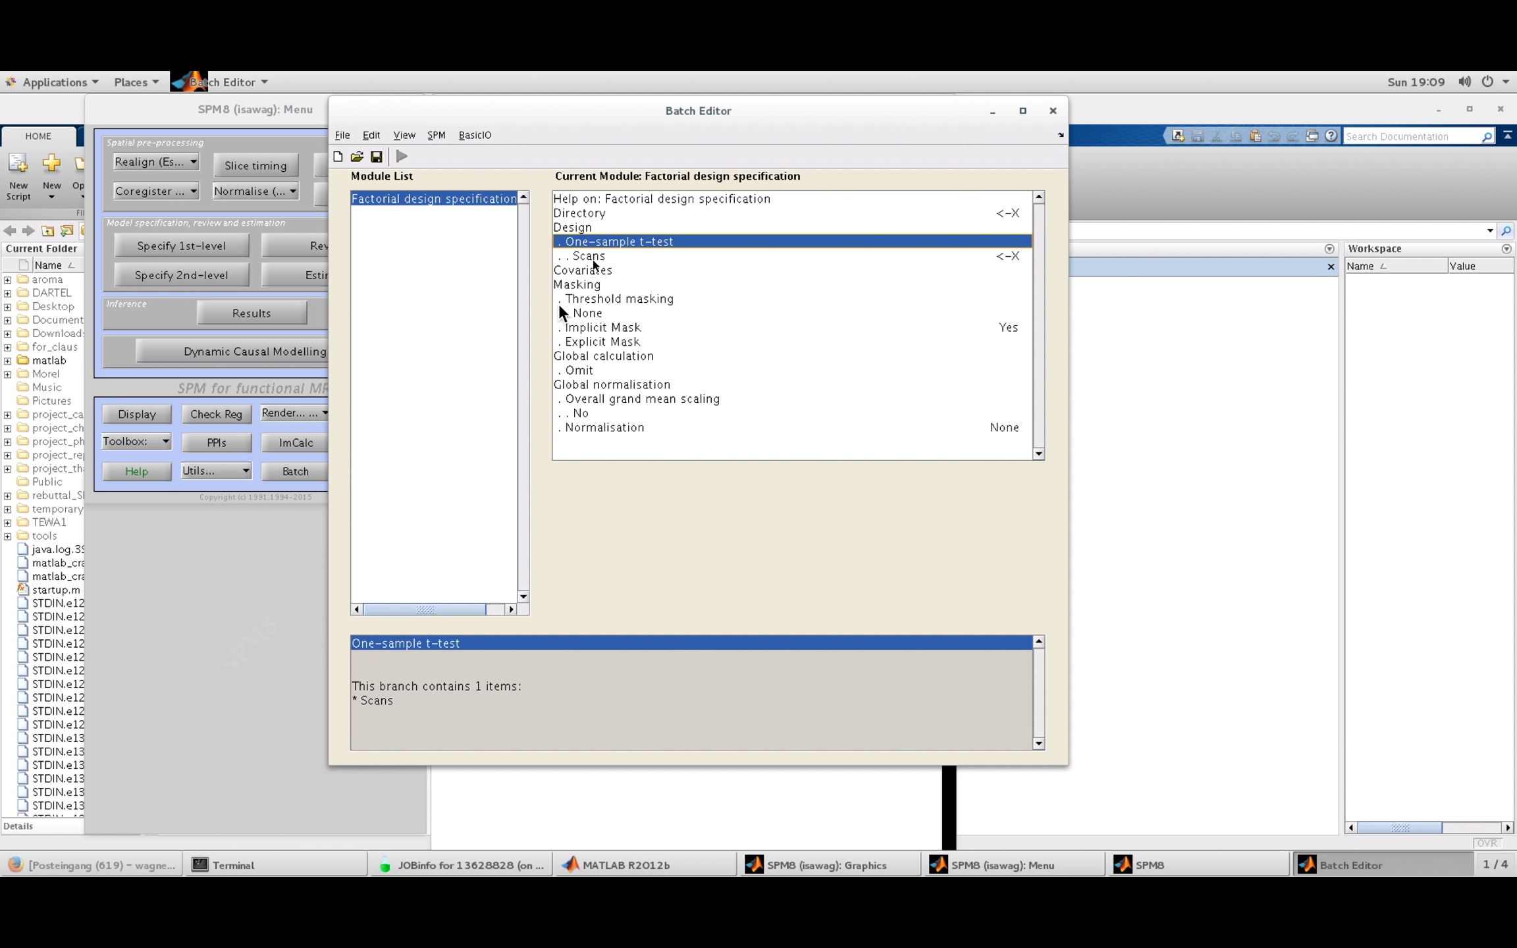
Step: Open the file selection for the one-sample t-test's Scans and go to the project folders in the home directory
left_click(601, 256)
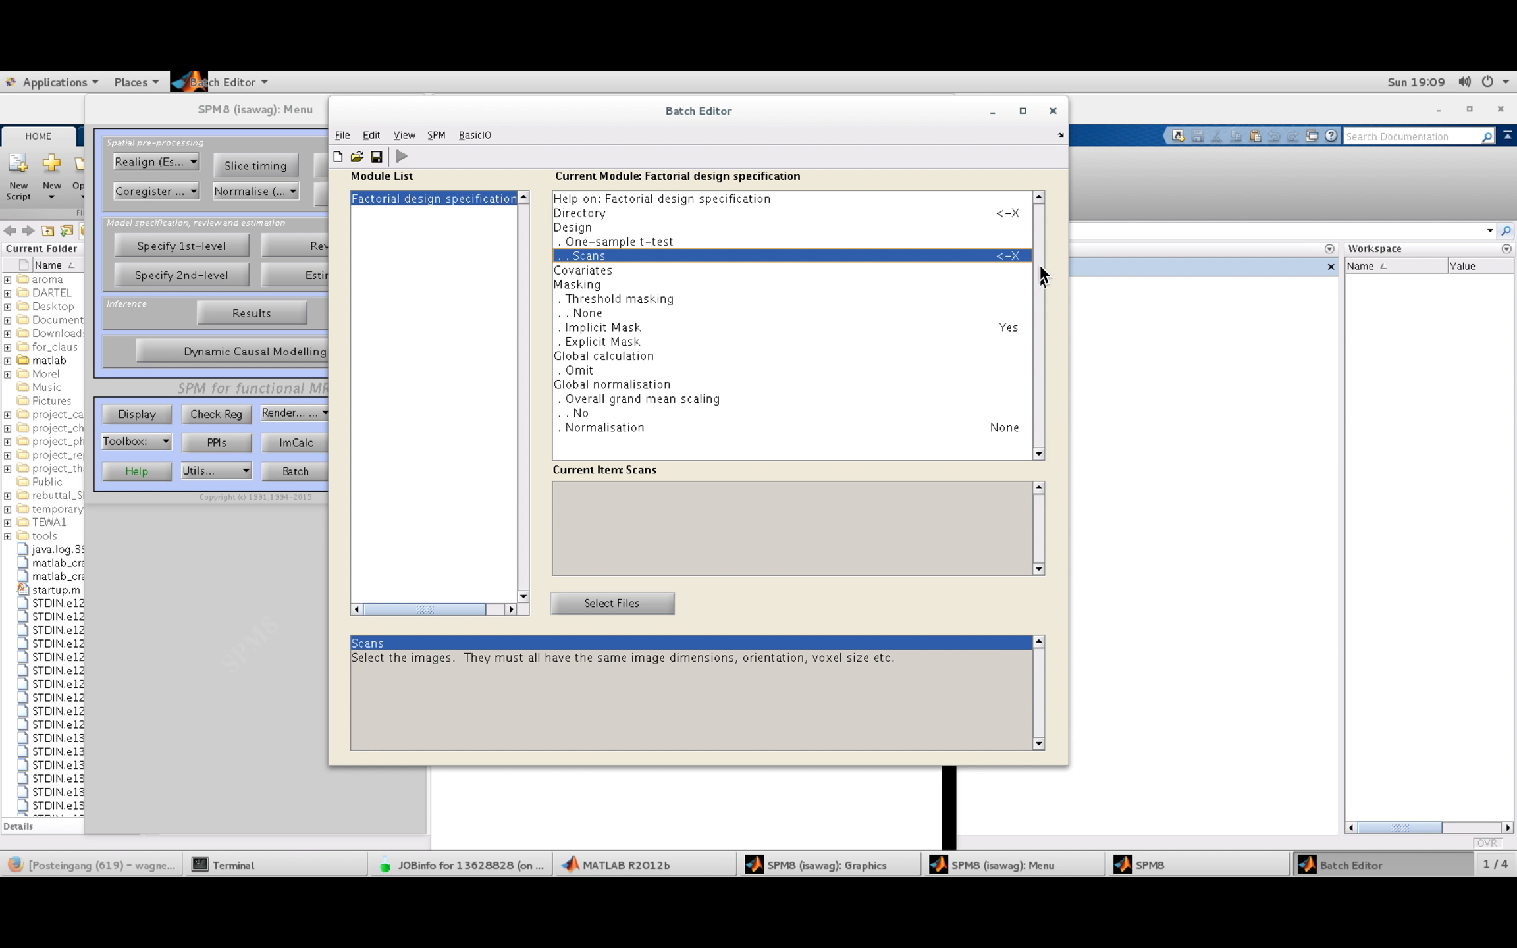
left_click(645, 603)
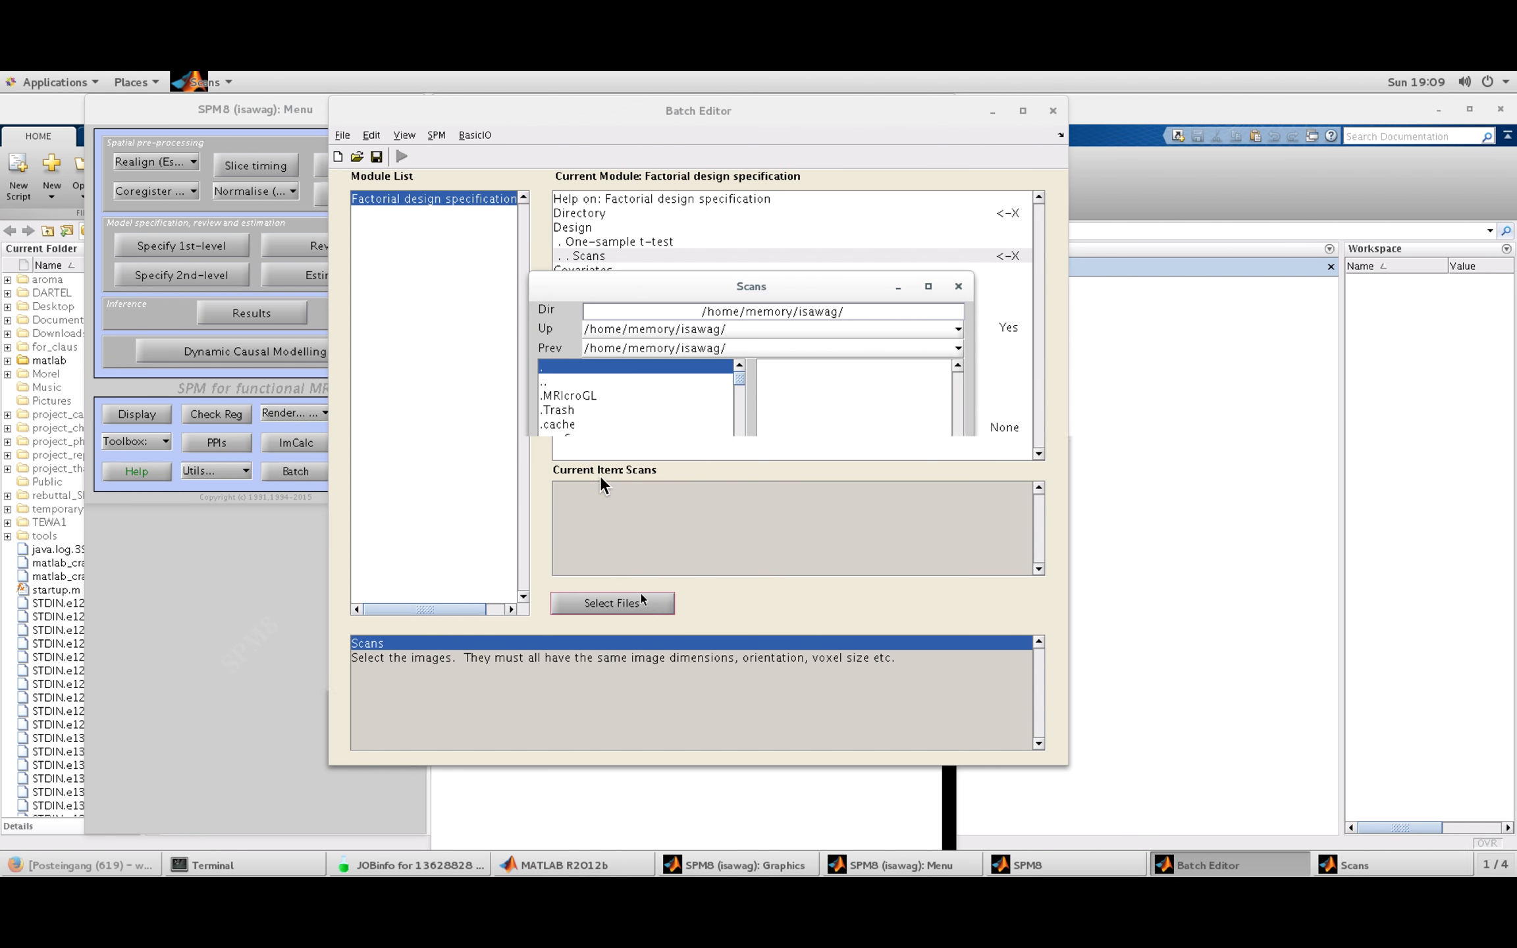
left_click(739, 473)
left_click(739, 473)
left_click(739, 473)
left_click(739, 474)
left_click(739, 473)
left_click(739, 474)
left_click(739, 473)
left_click(739, 473)
left_click(738, 472)
left_click(738, 473)
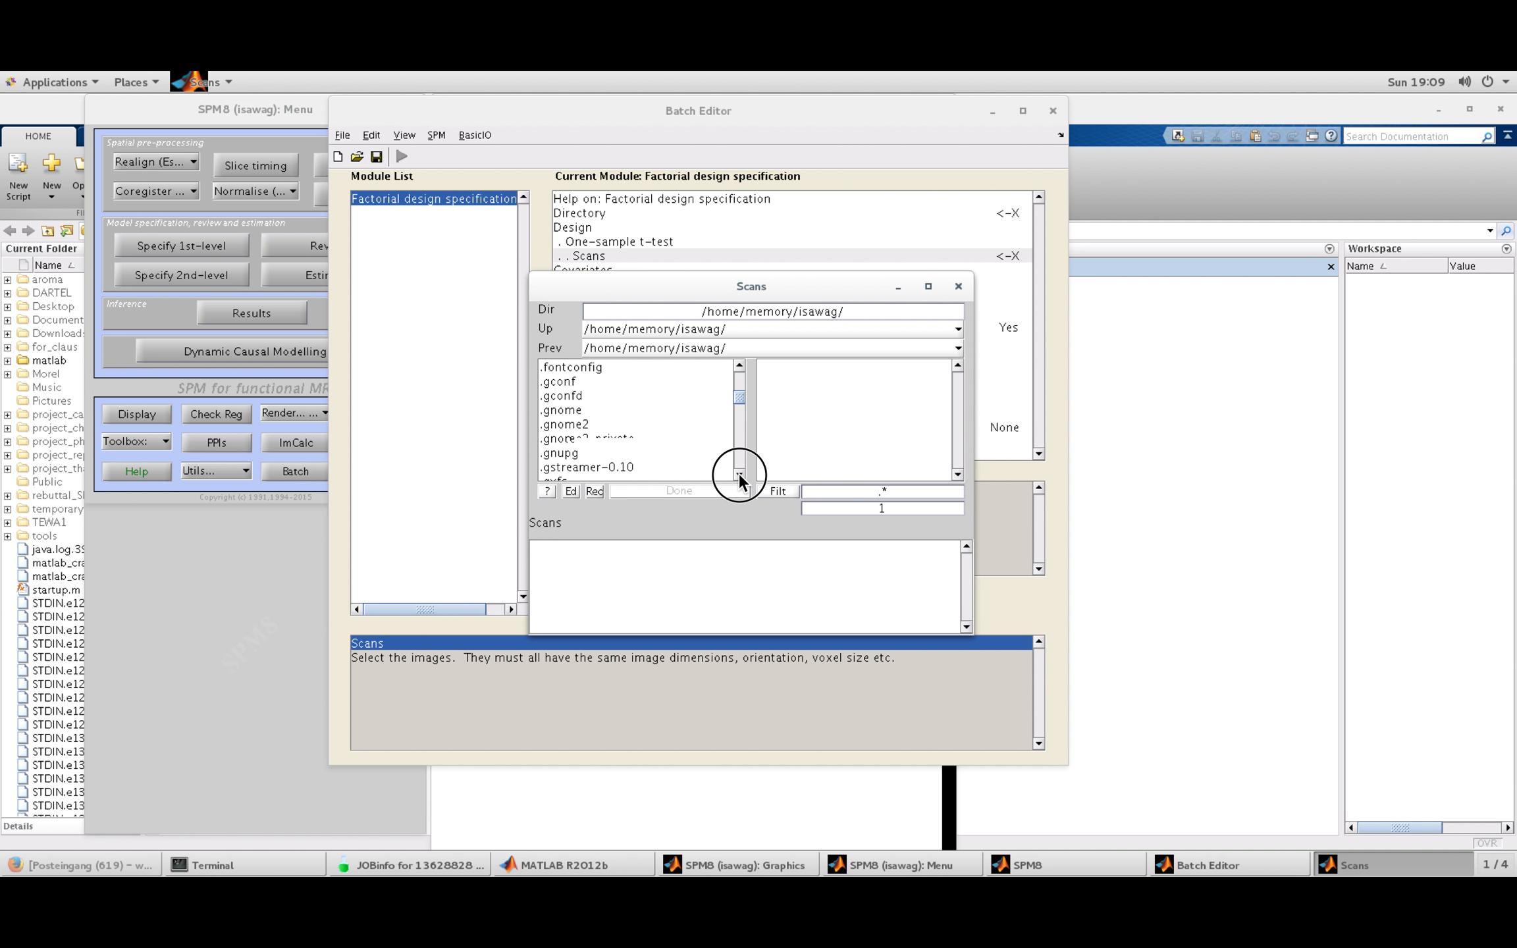
left_click(738, 473)
left_click(738, 472)
left_click(738, 473)
left_click(738, 472)
left_click(738, 473)
left_click(737, 472)
left_click(738, 473)
left_click(738, 473)
left_click(738, 472)
left_click(738, 472)
left_click(738, 473)
left_click(738, 473)
left_click(738, 472)
left_click(738, 473)
left_click(738, 473)
left_click(738, 473)
left_click(738, 473)
left_click(738, 472)
left_click(738, 472)
left_click(738, 473)
left_click(738, 473)
left_click(738, 473)
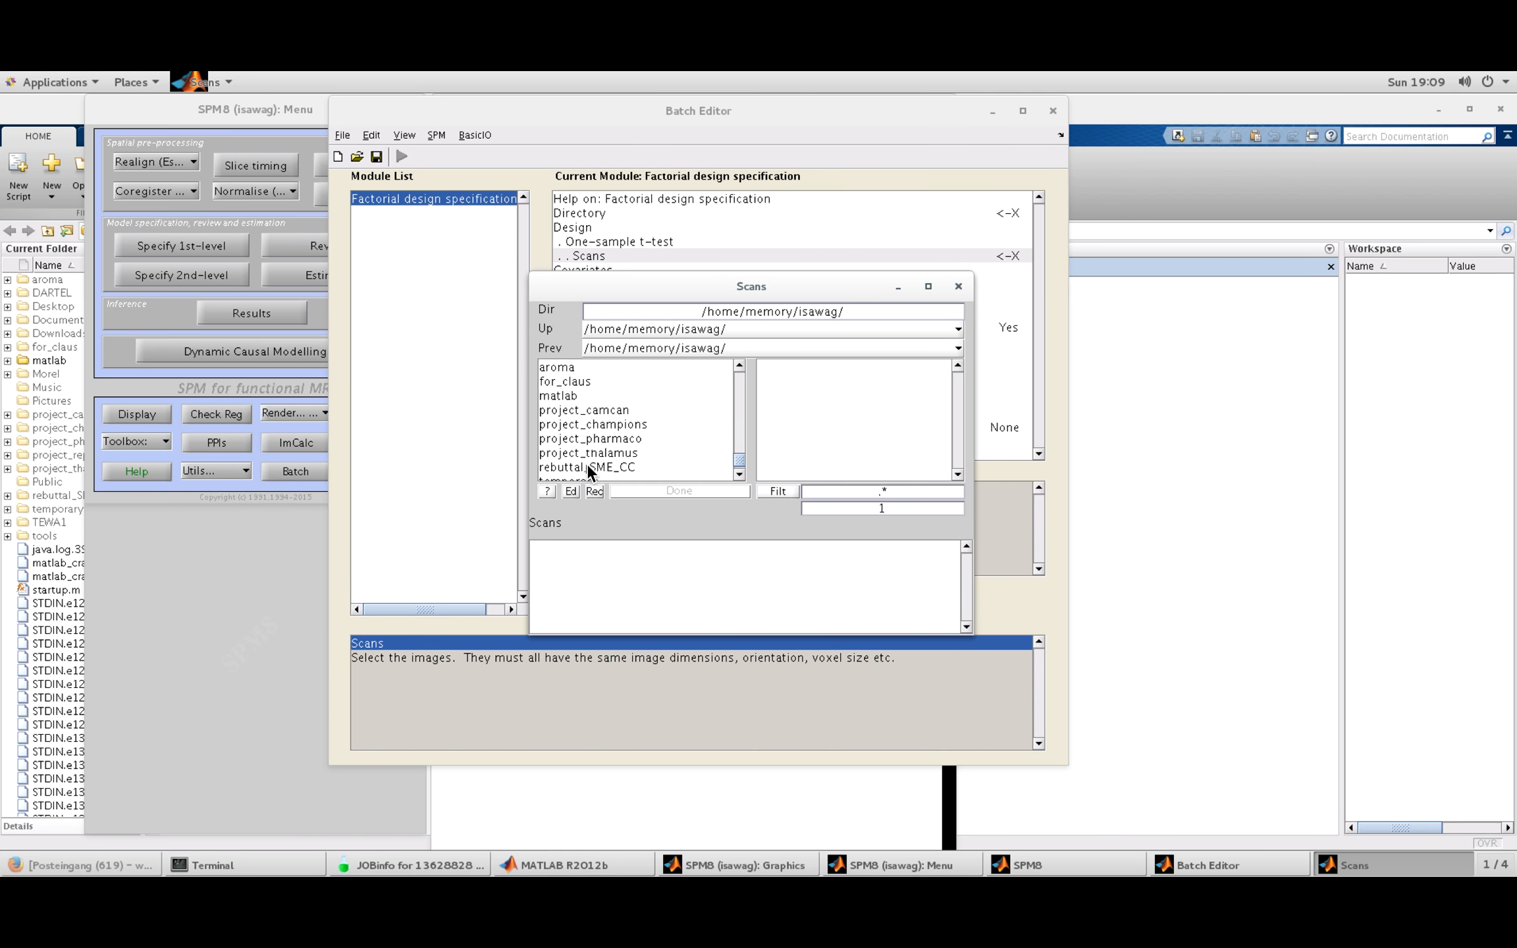
left_click(738, 366)
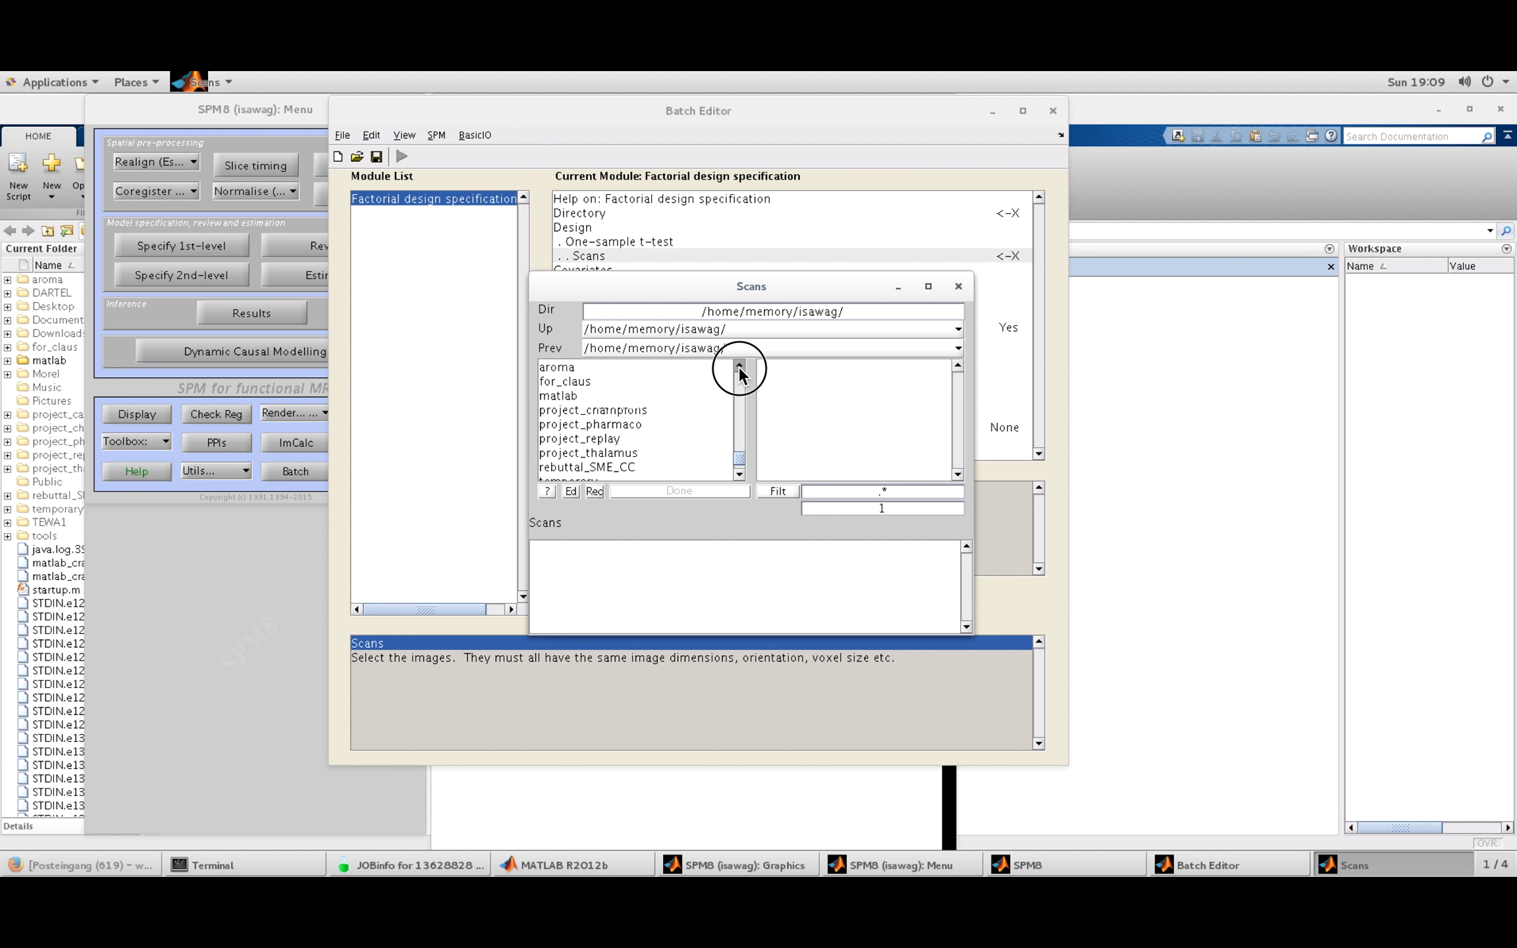
left_click(738, 366)
left_click(738, 366)
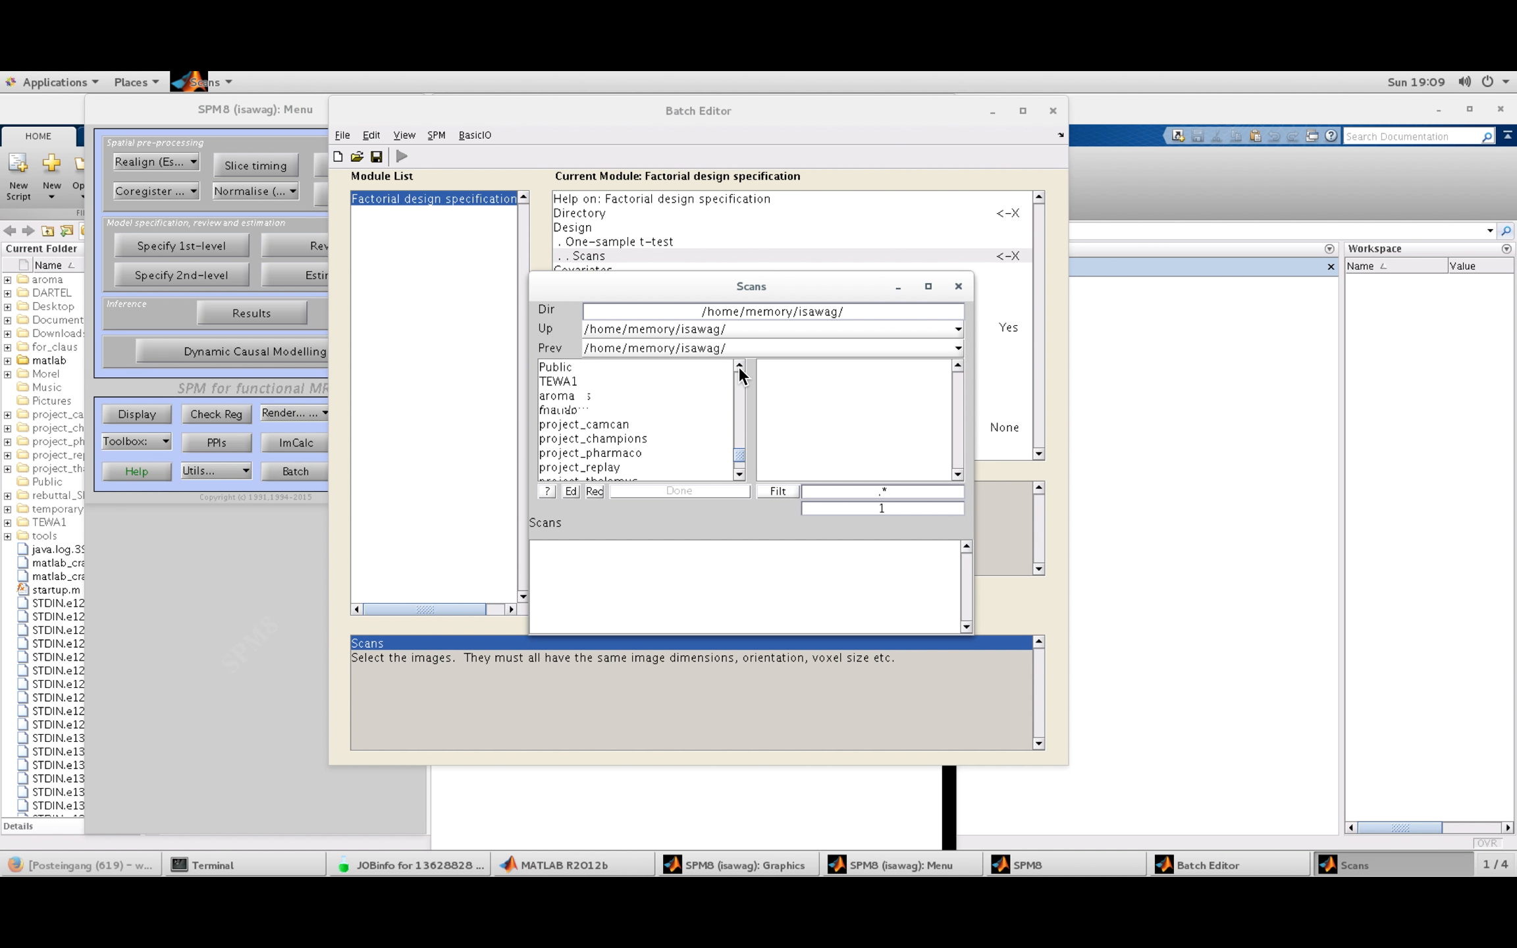
left_click(606, 465)
mouse_move(738, 396)
left_mouse_down()
mouse_move(738, 464)
mouse_move(738, 389)
left_mouse_up()
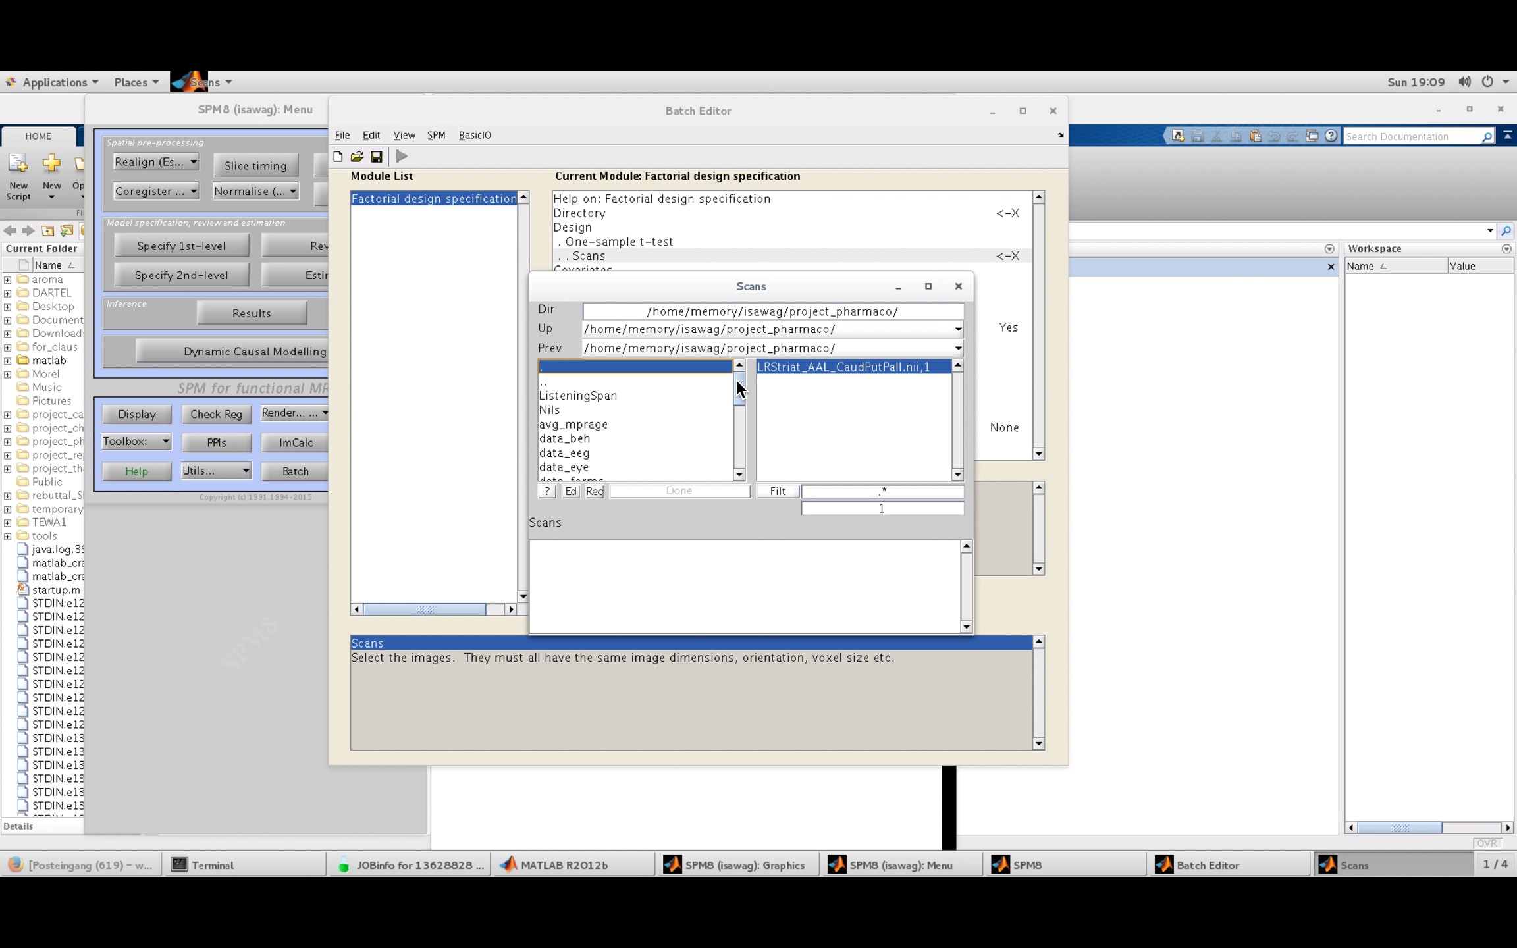
left_click(570, 383)
Step: Enlarge the Scans dialog and open the folder project_replay/model_contrasts_encoding/remembered-forgotten
left_click_drag(533, 279, 511, 217)
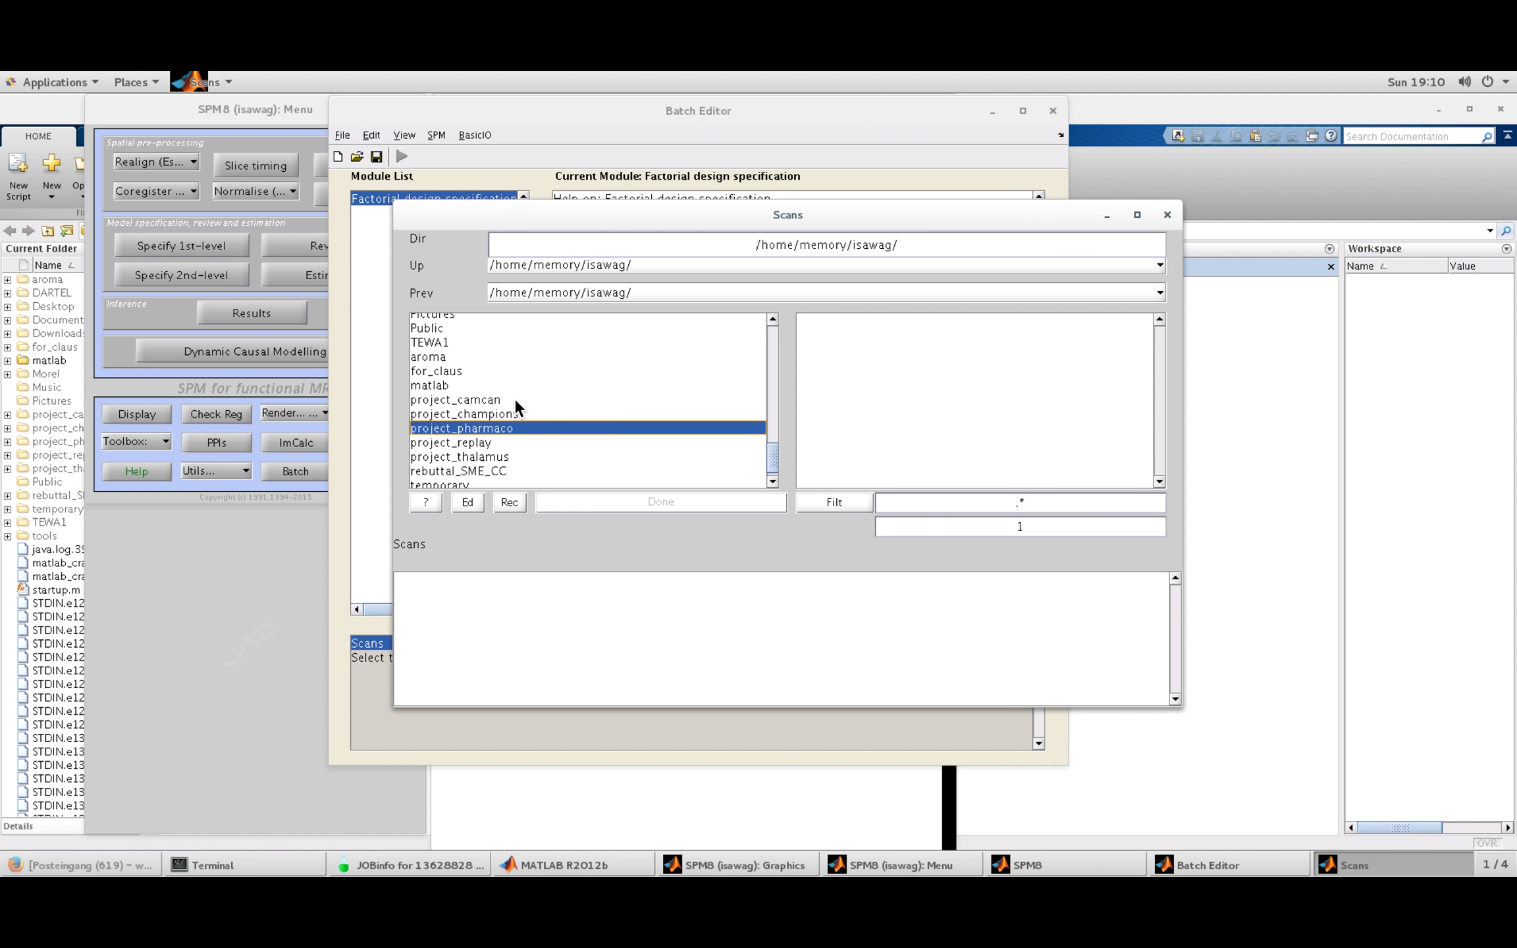
left_click(462, 442)
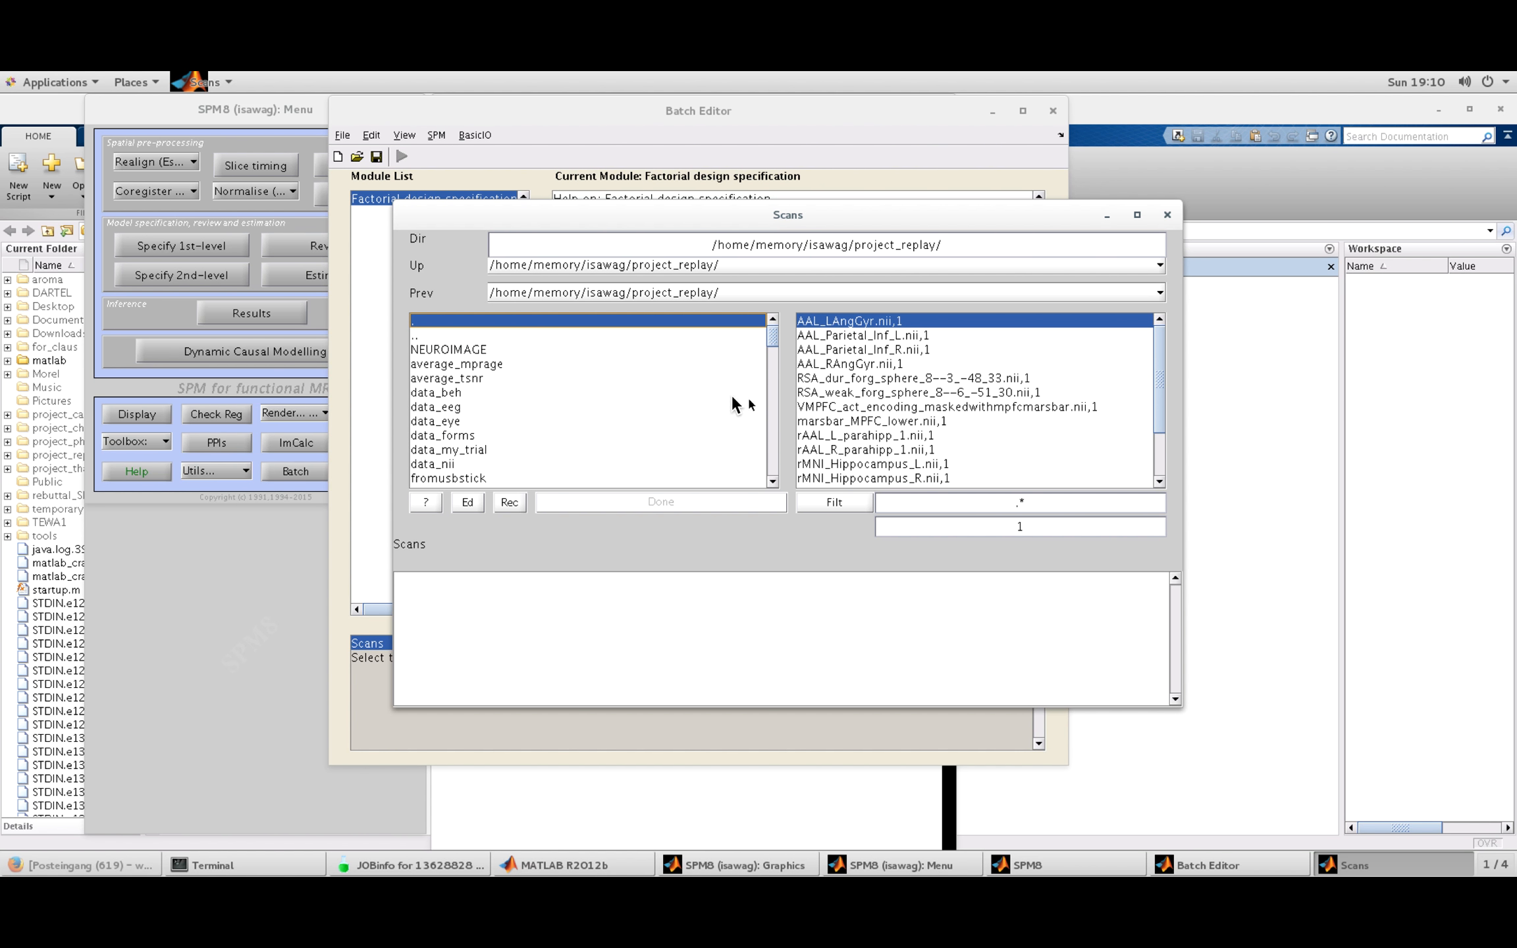
scroll(532, 414, "down", 8)
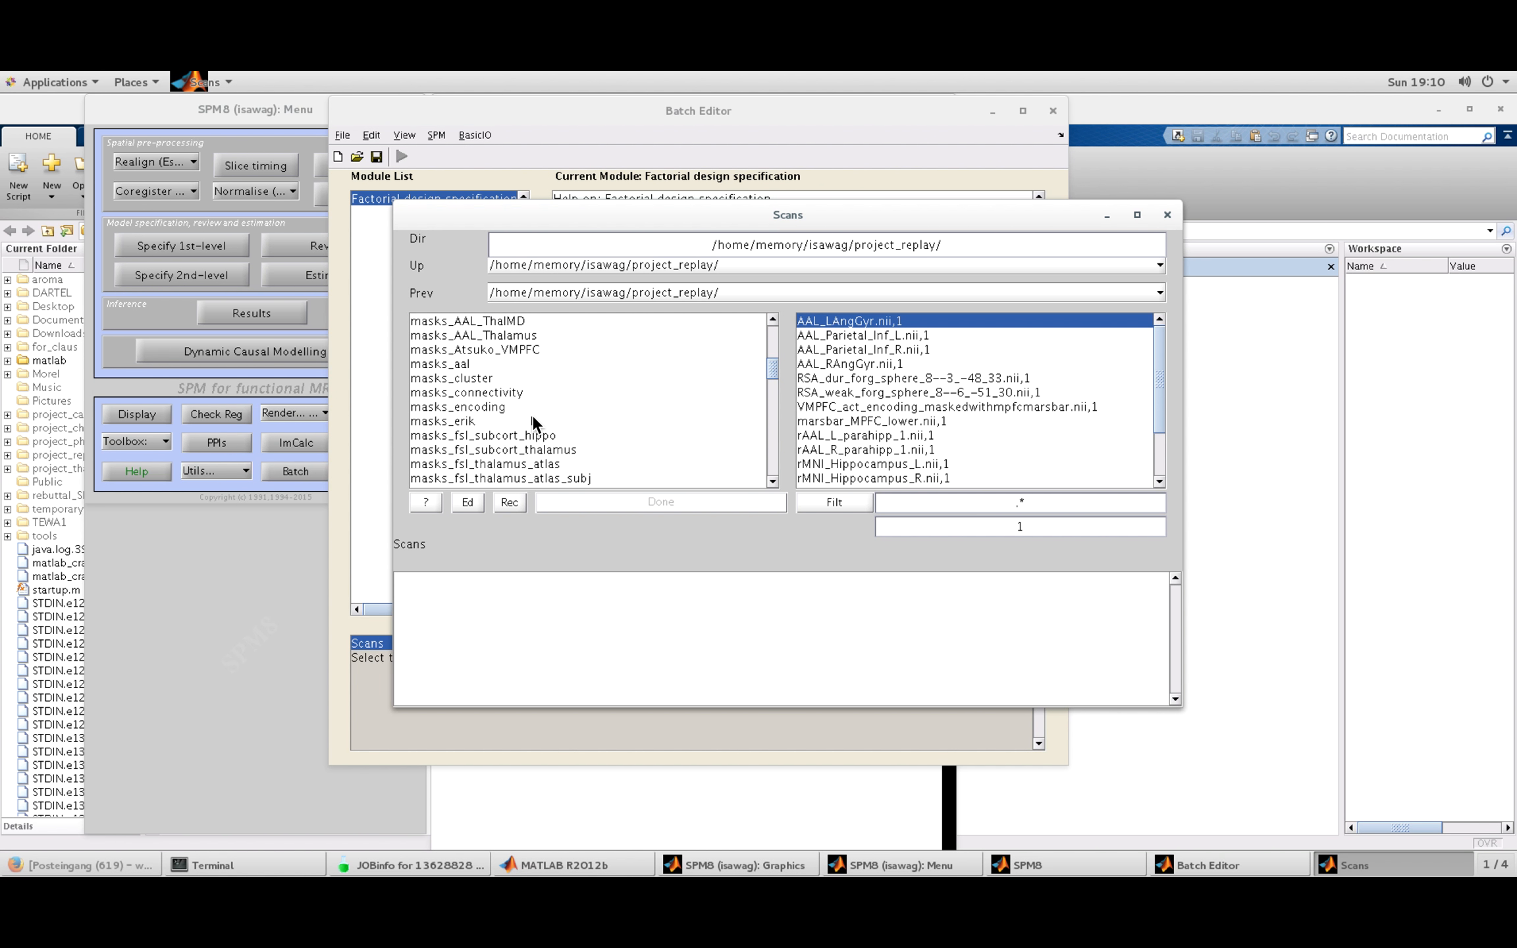
scroll(532, 416, "down", 5)
scroll(532, 416, "up", 2)
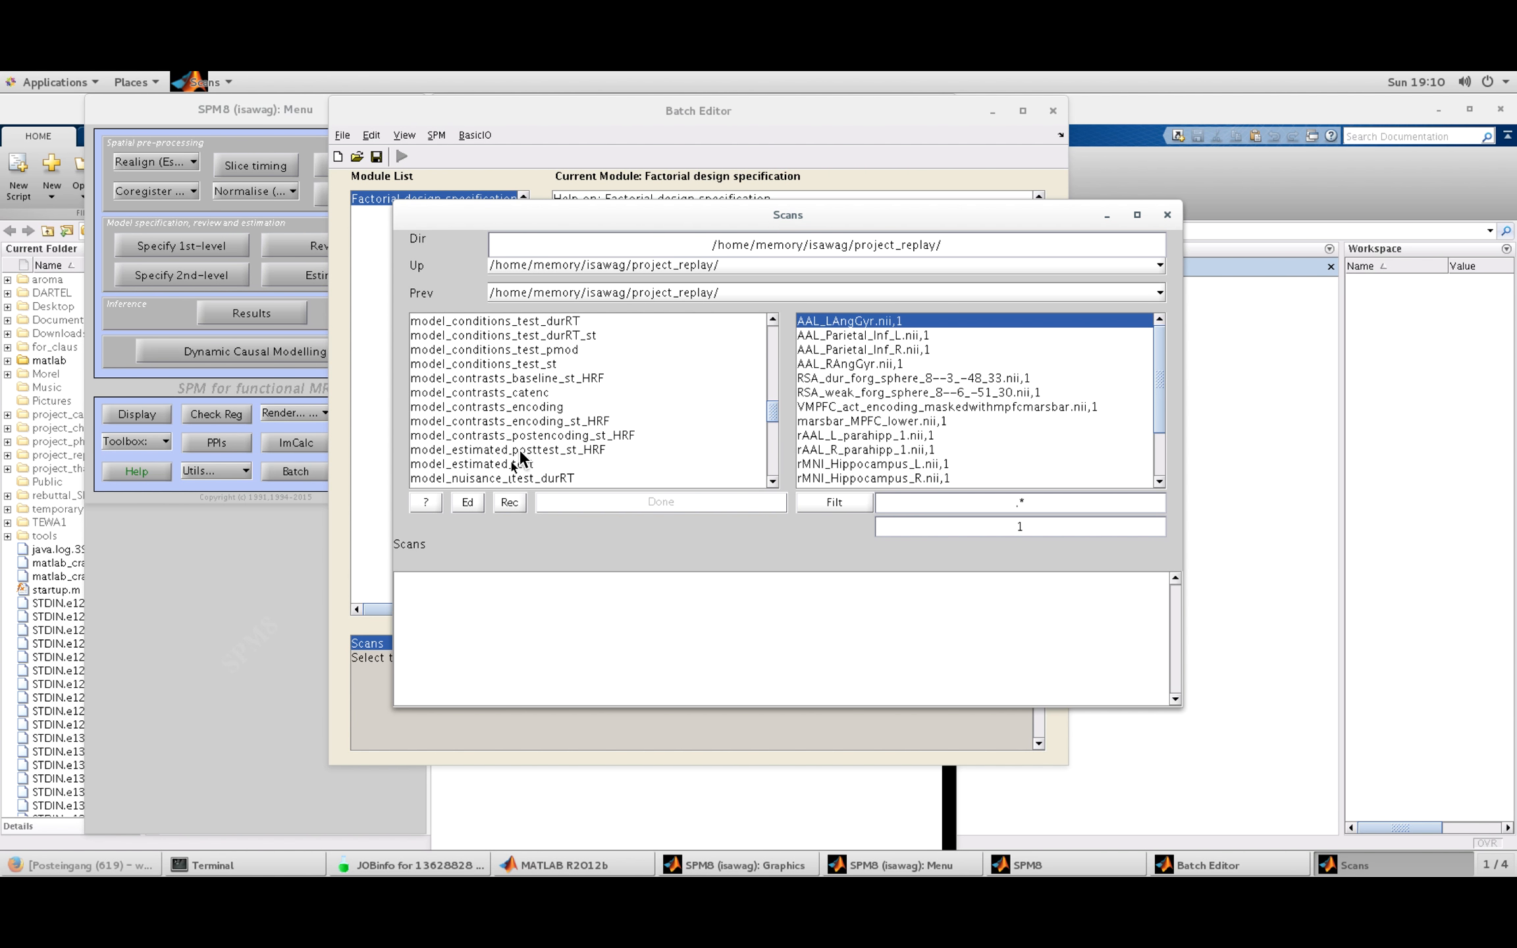
double_click(536, 406)
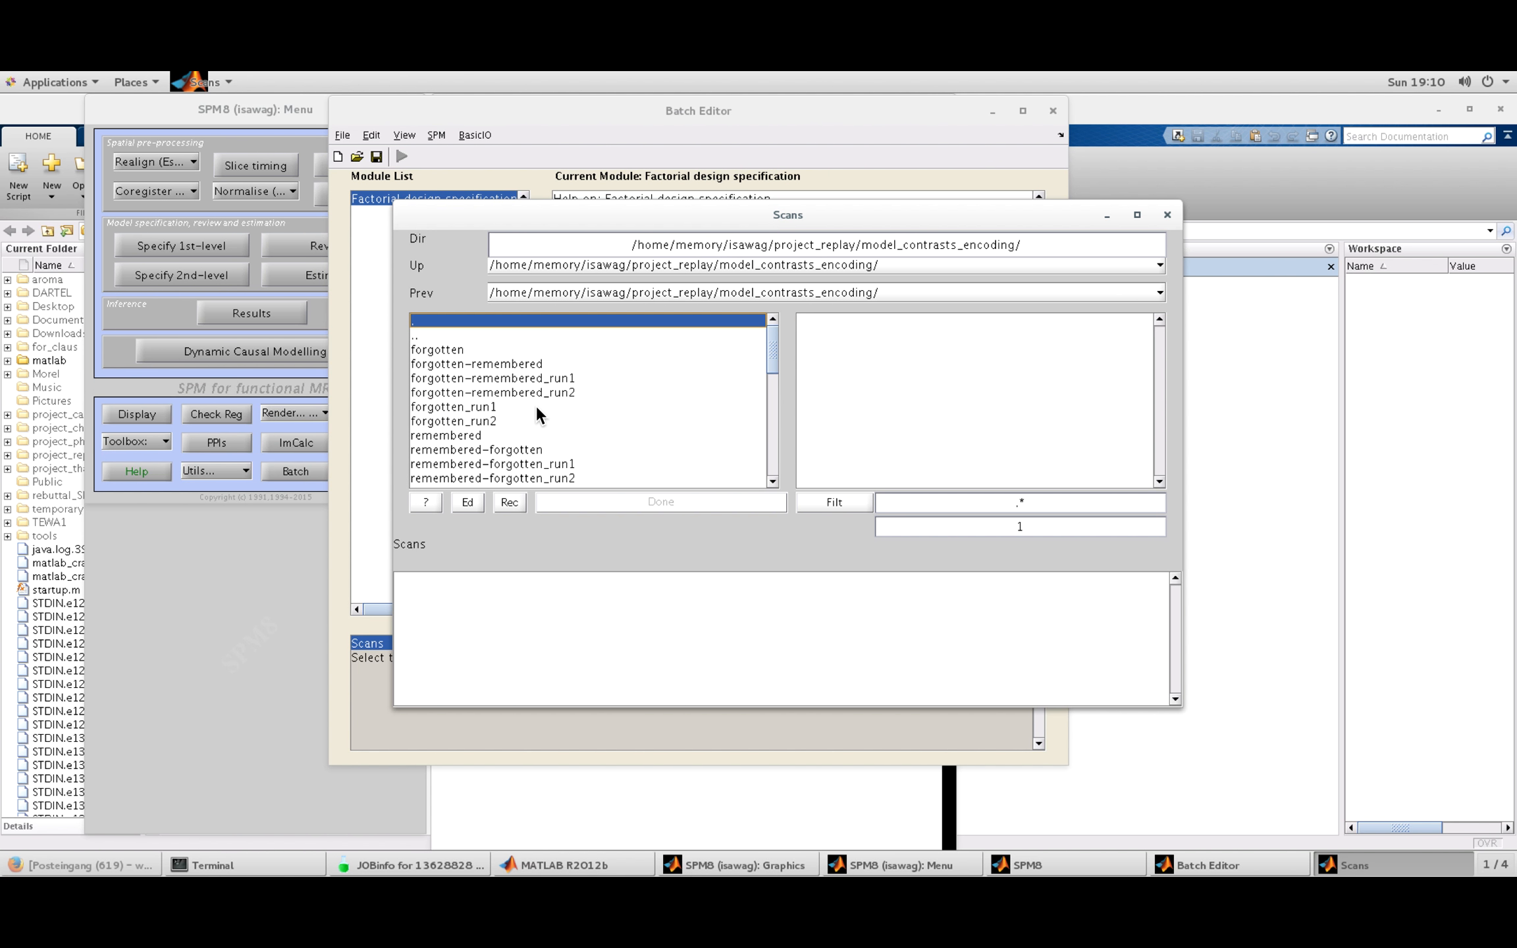
double_click(511, 450)
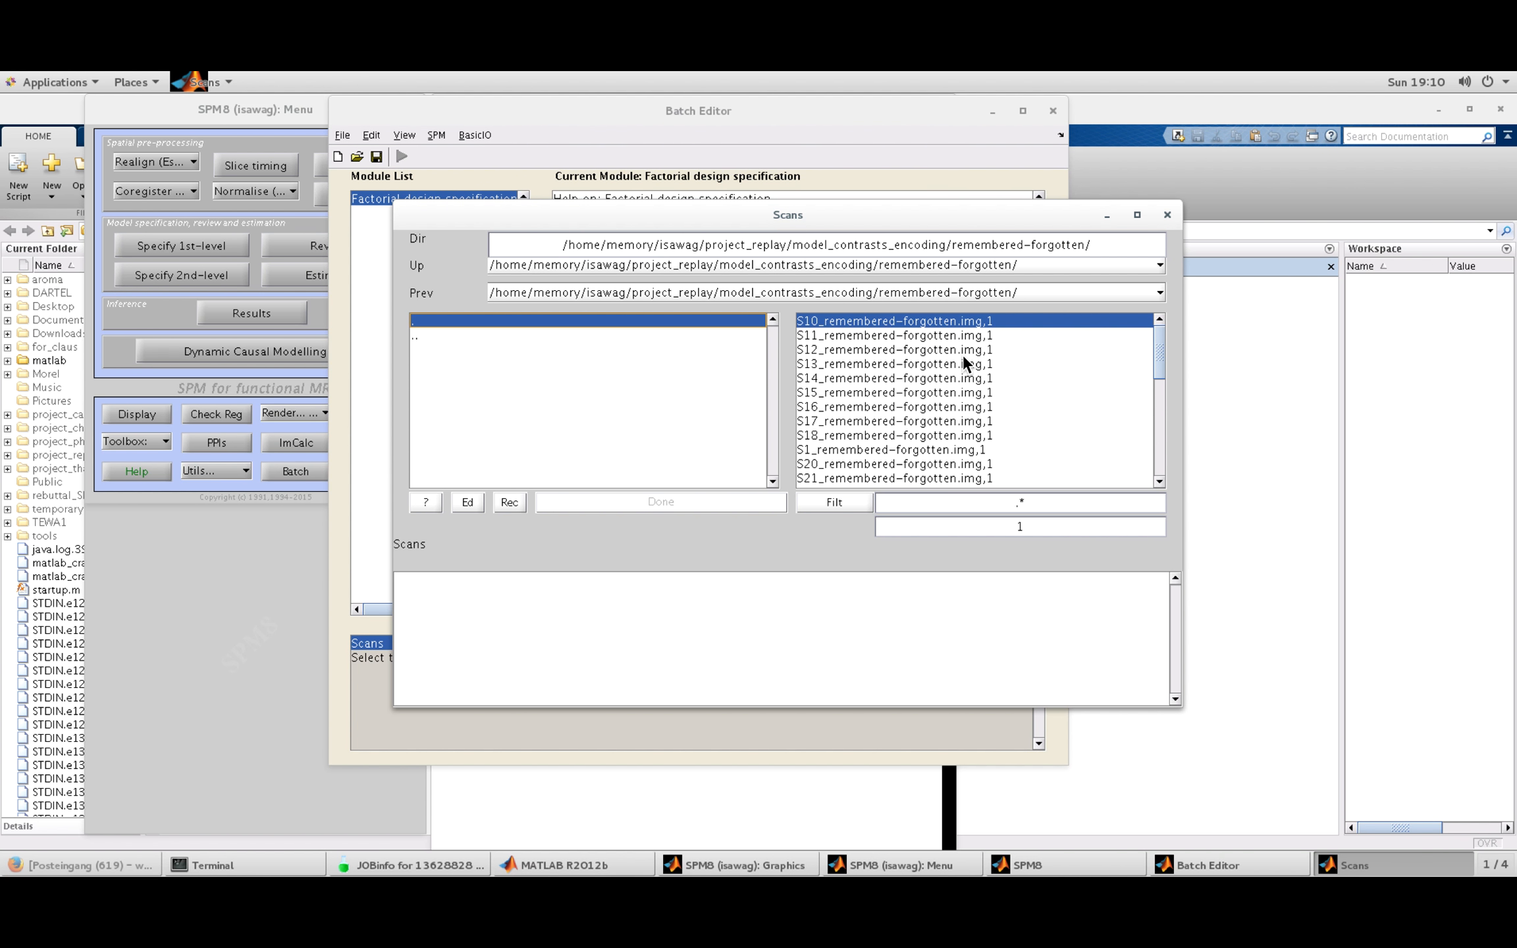
Step: Select all subjects' remembered-forgotten contrast images and confirm them as the Scans
scroll(963, 354, "down", 7)
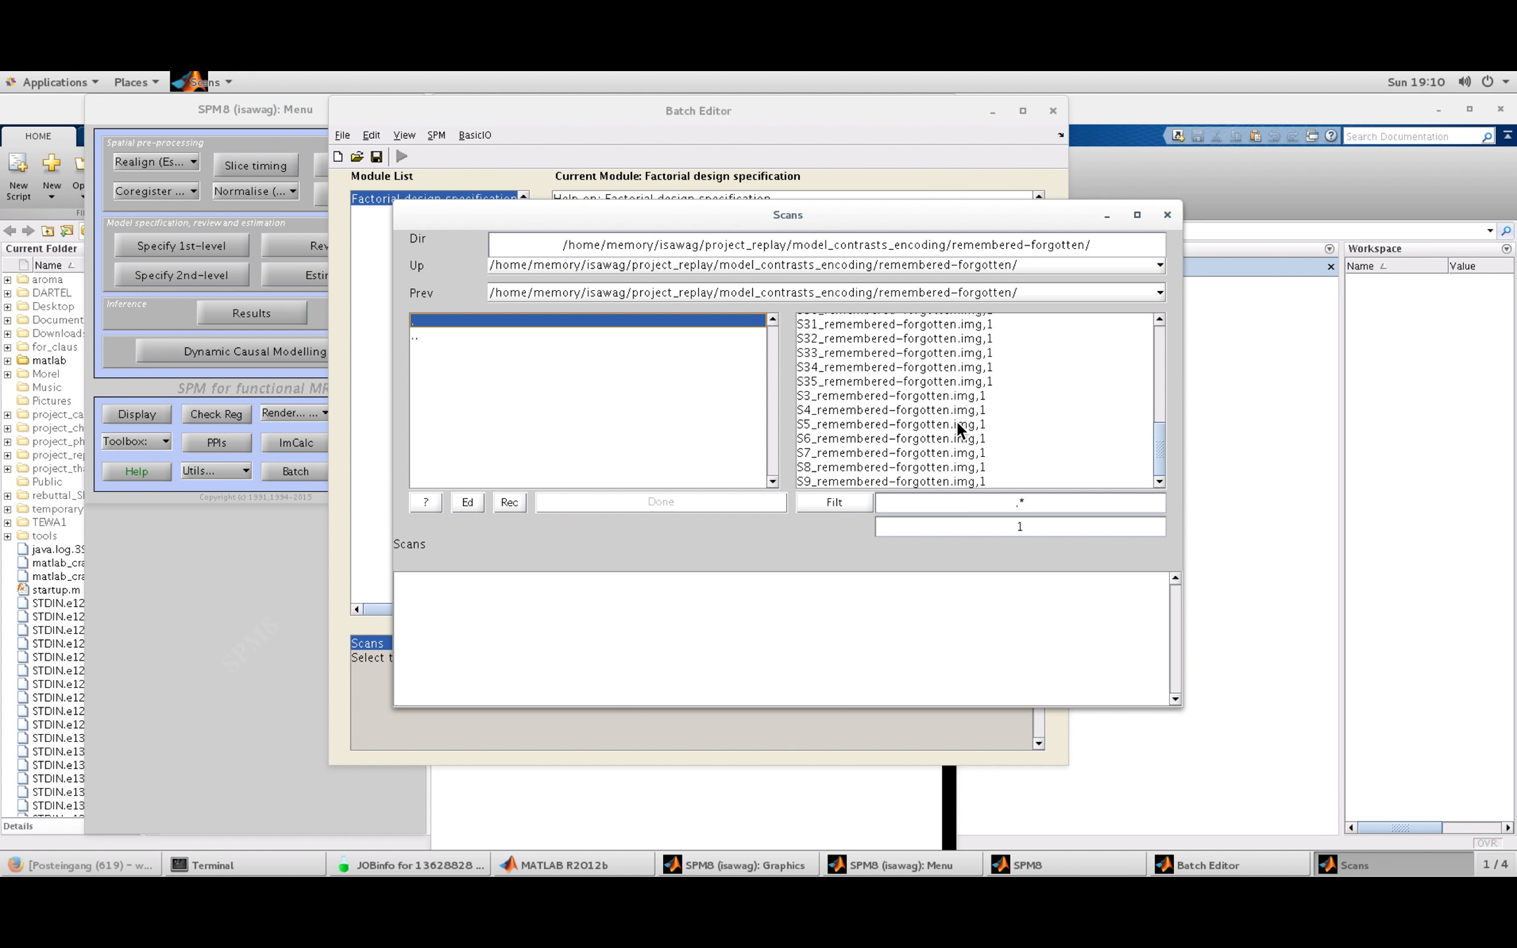
right_click(935, 477)
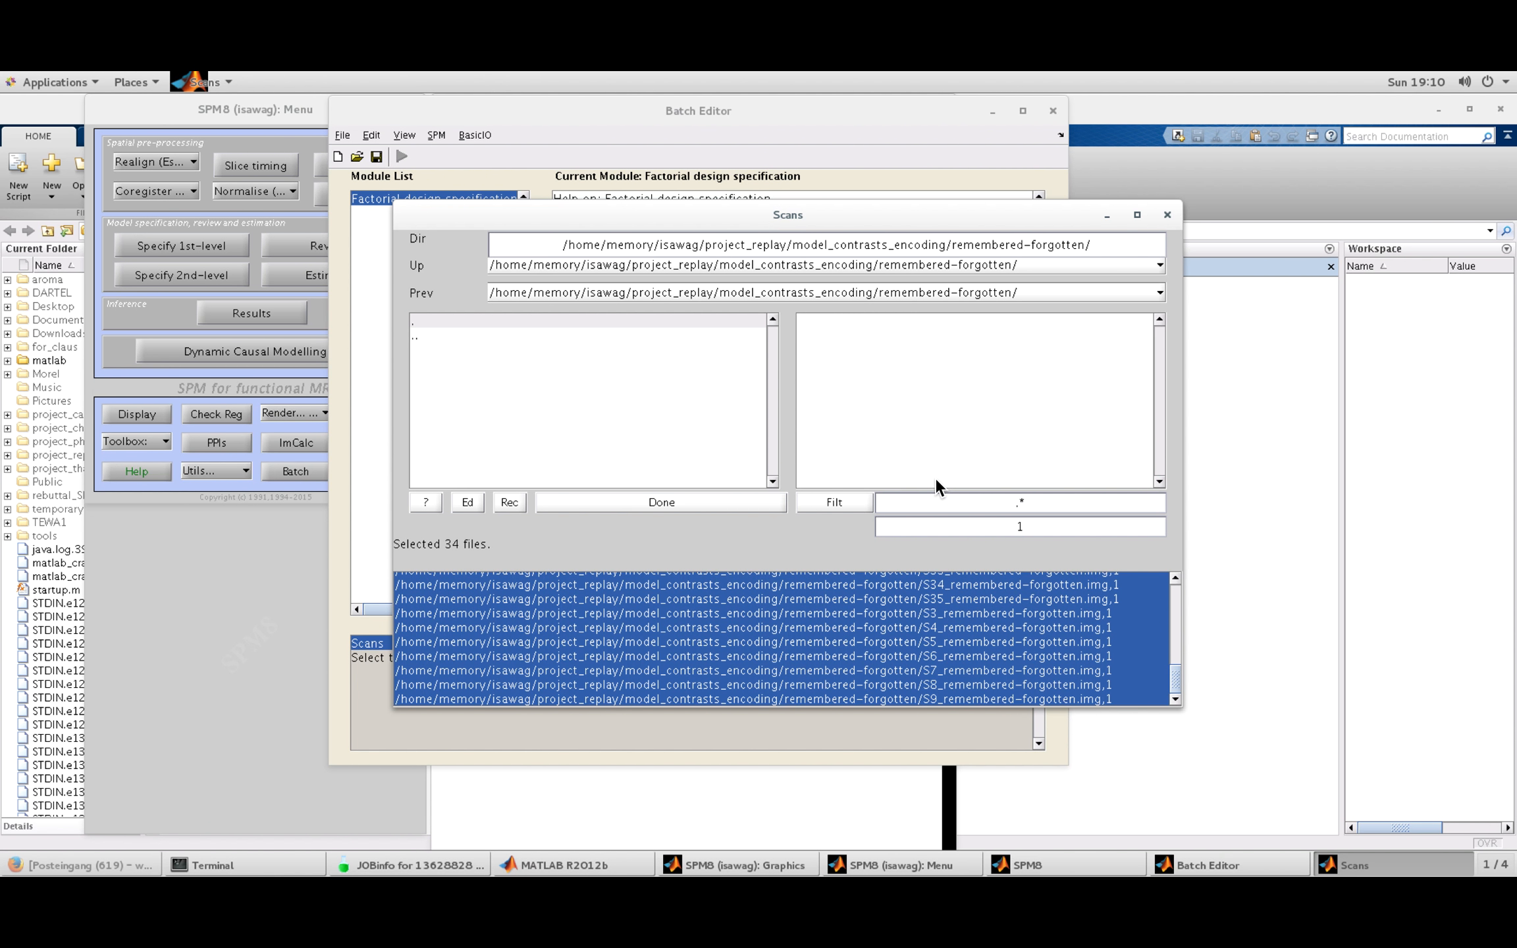
left_click(724, 503)
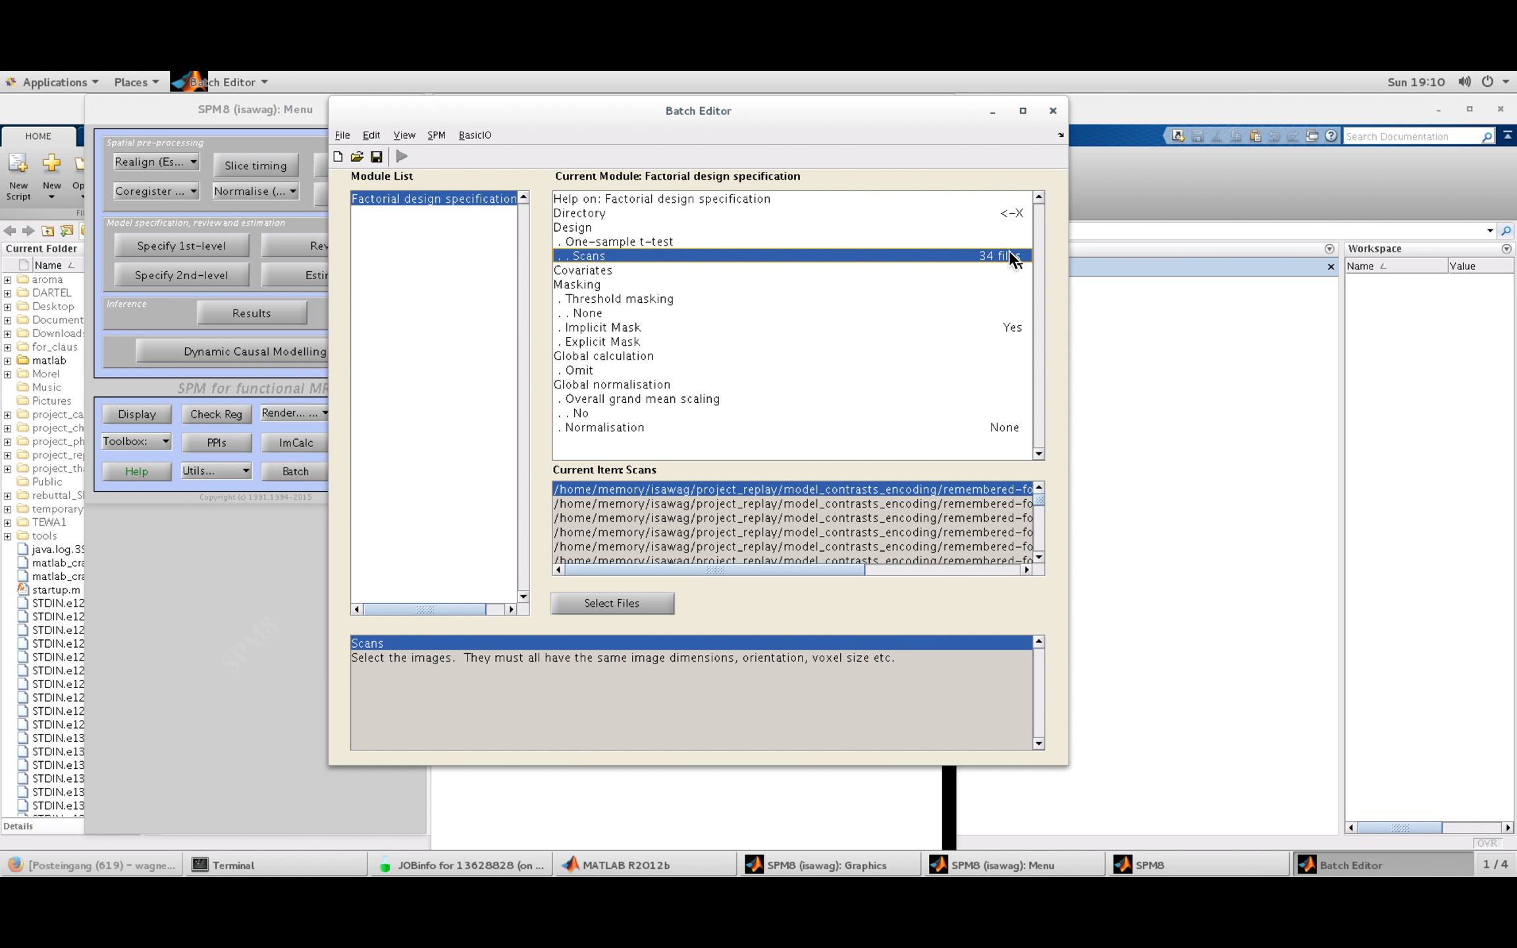
Step: Set the factorial design's output Directory to the folder onesamplettest_TEWA1_rem>forg inside TEWA1
left_click(849, 211)
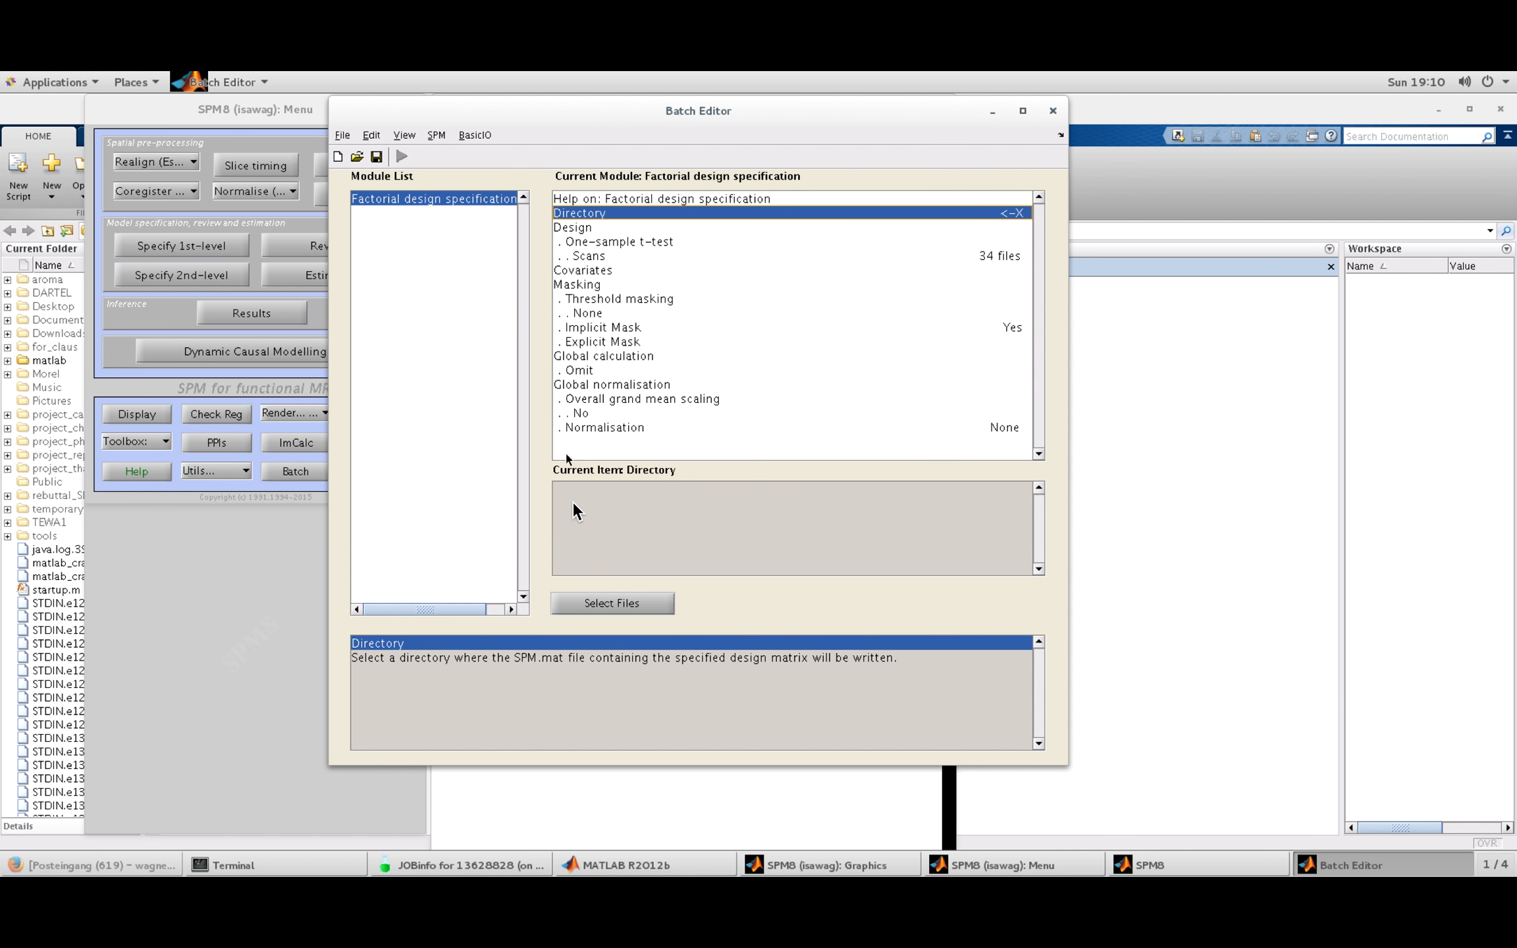
left_click(601, 603)
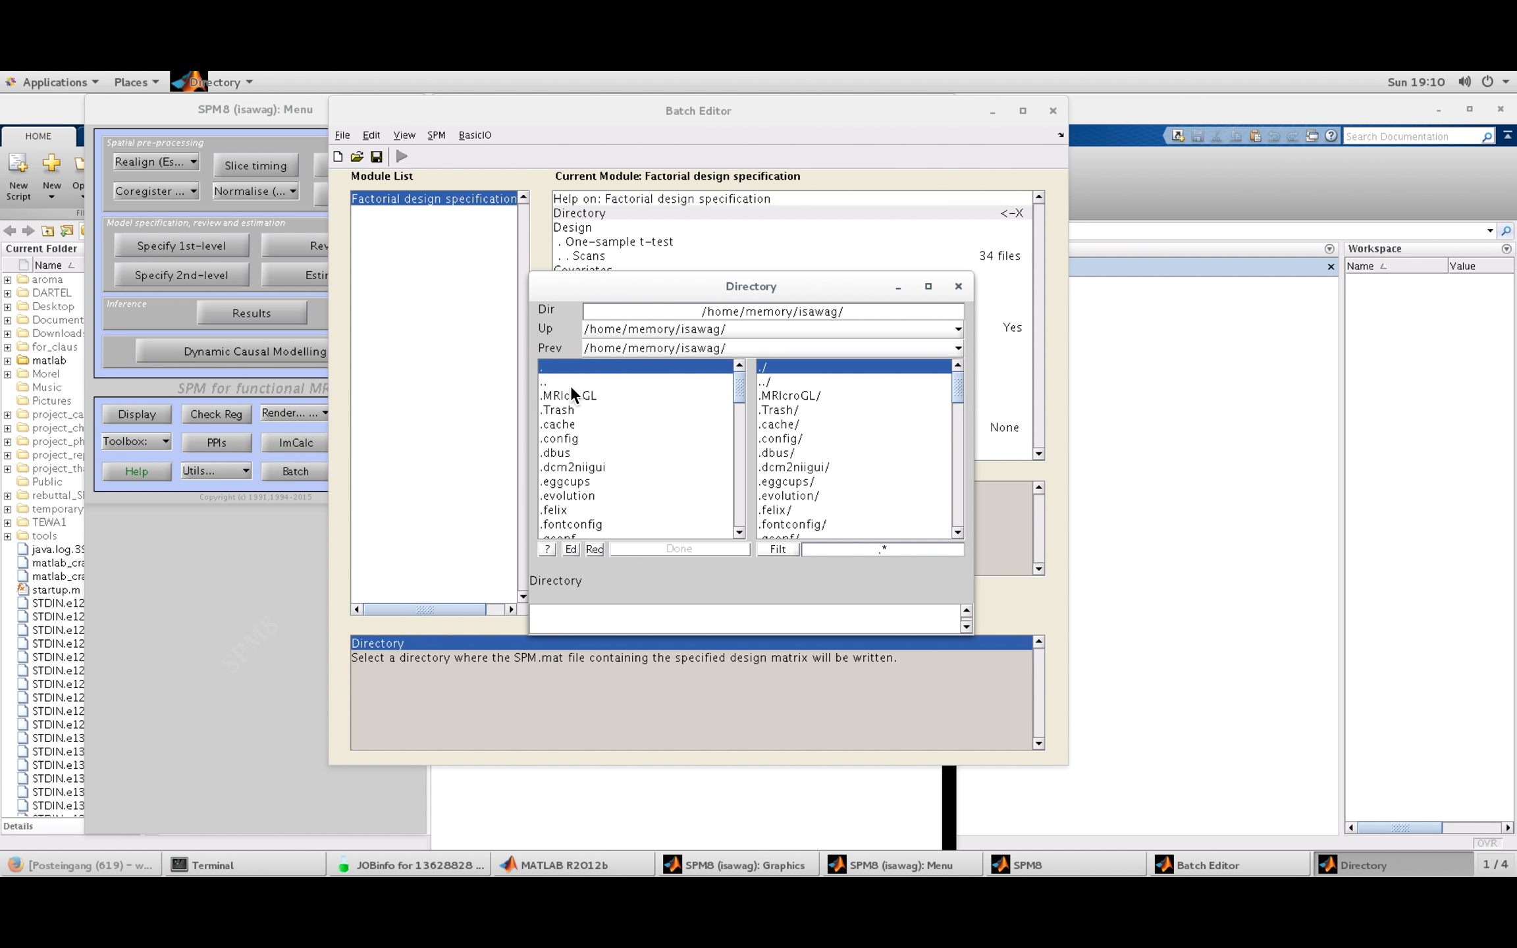
left_click_drag(738, 383, 738, 506)
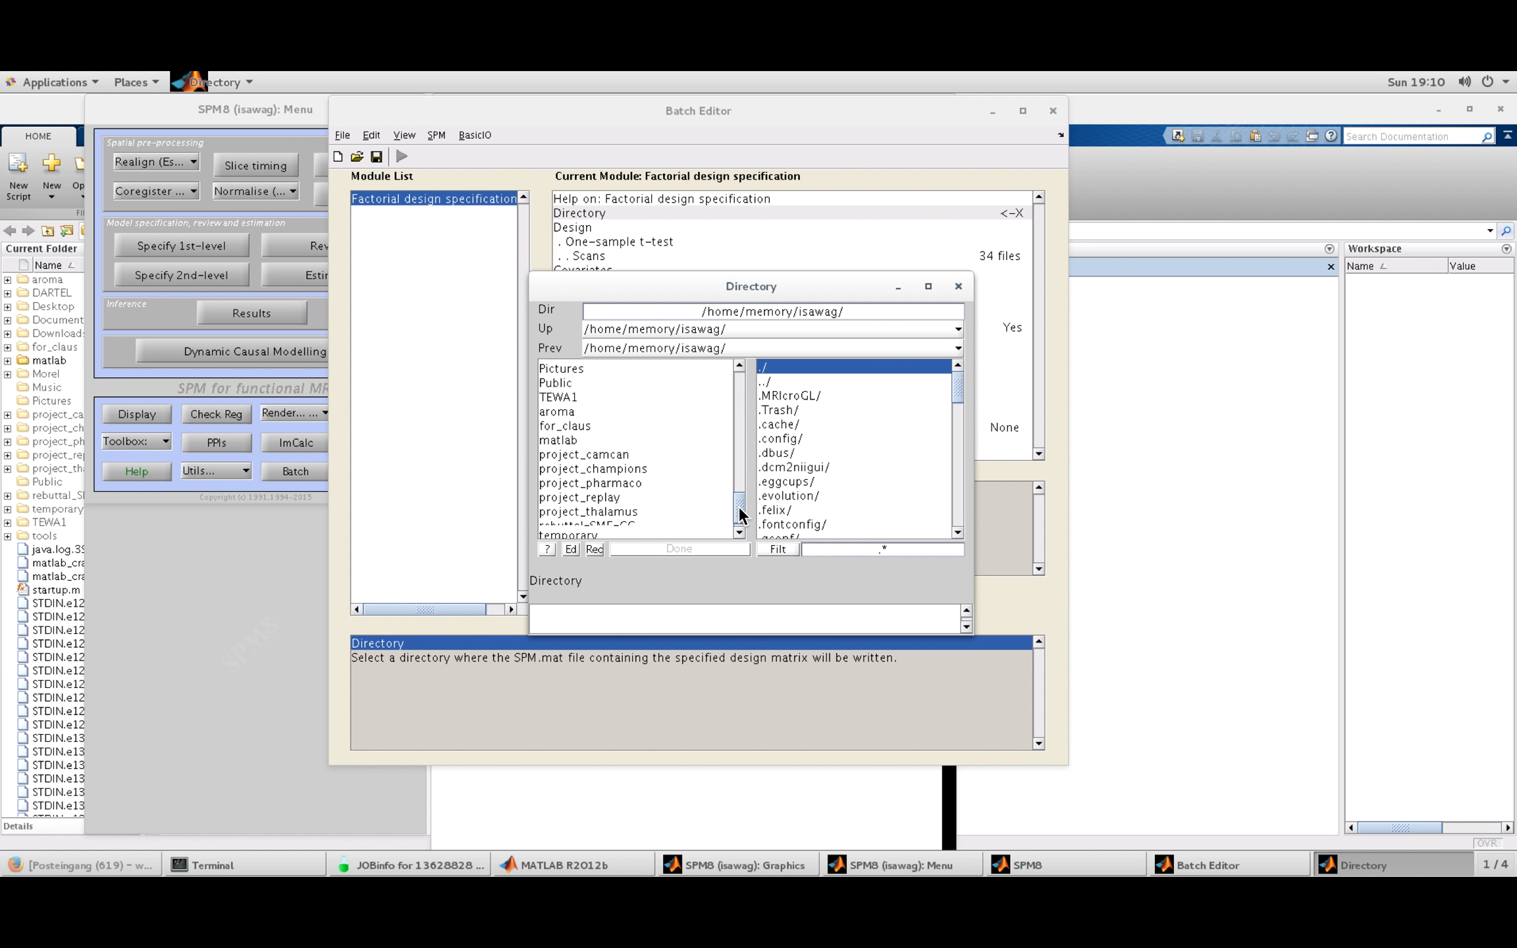
left_click(557, 398)
left_click(865, 392)
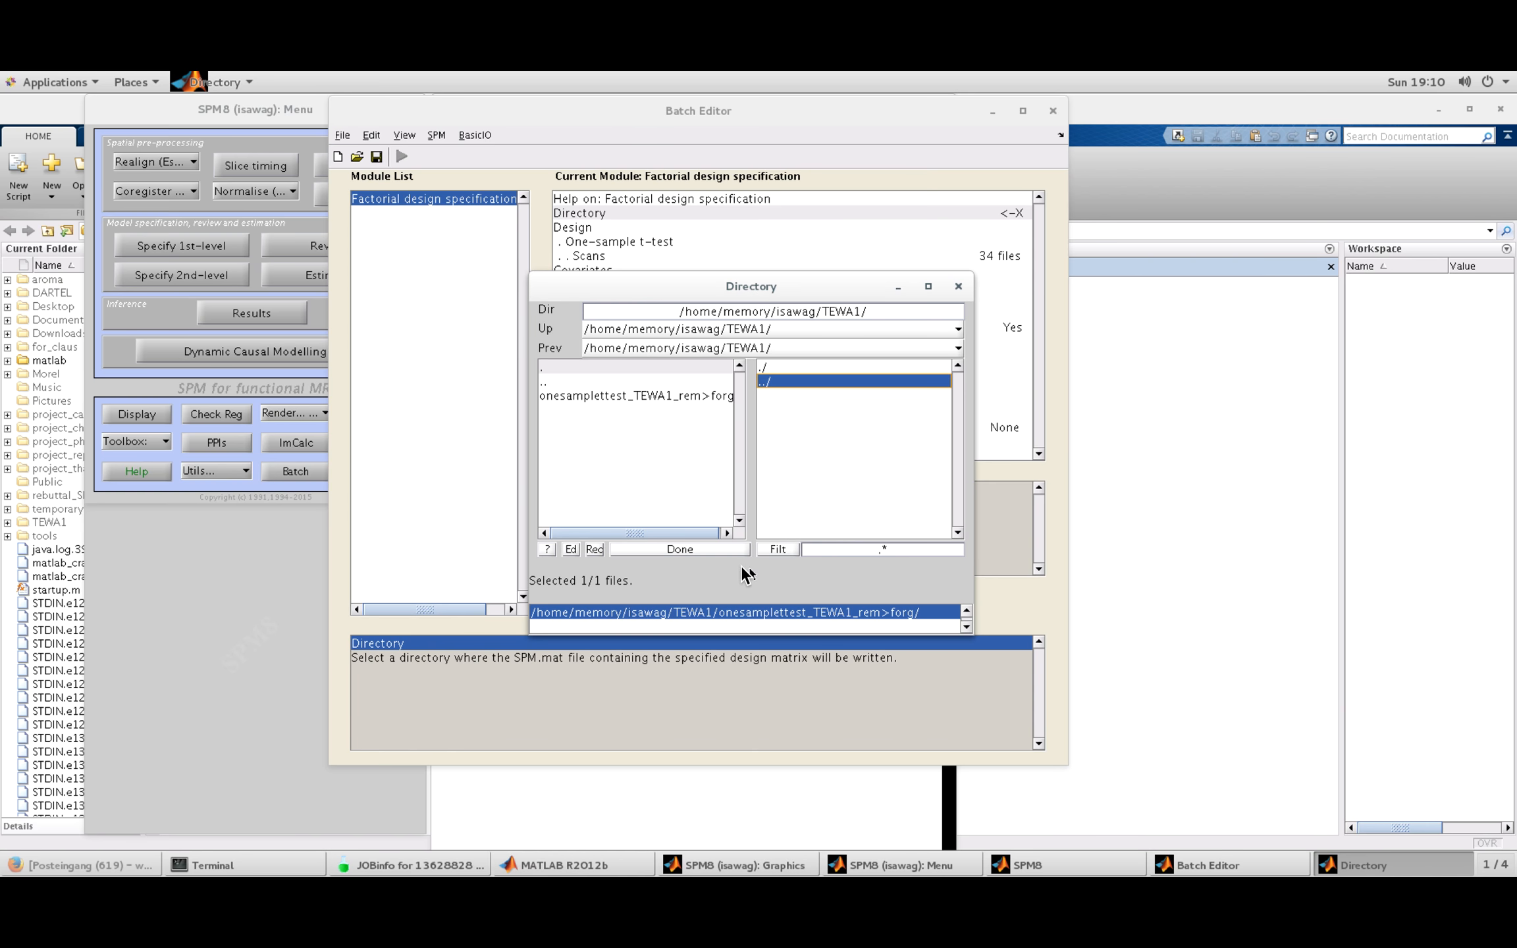
left_click(710, 547)
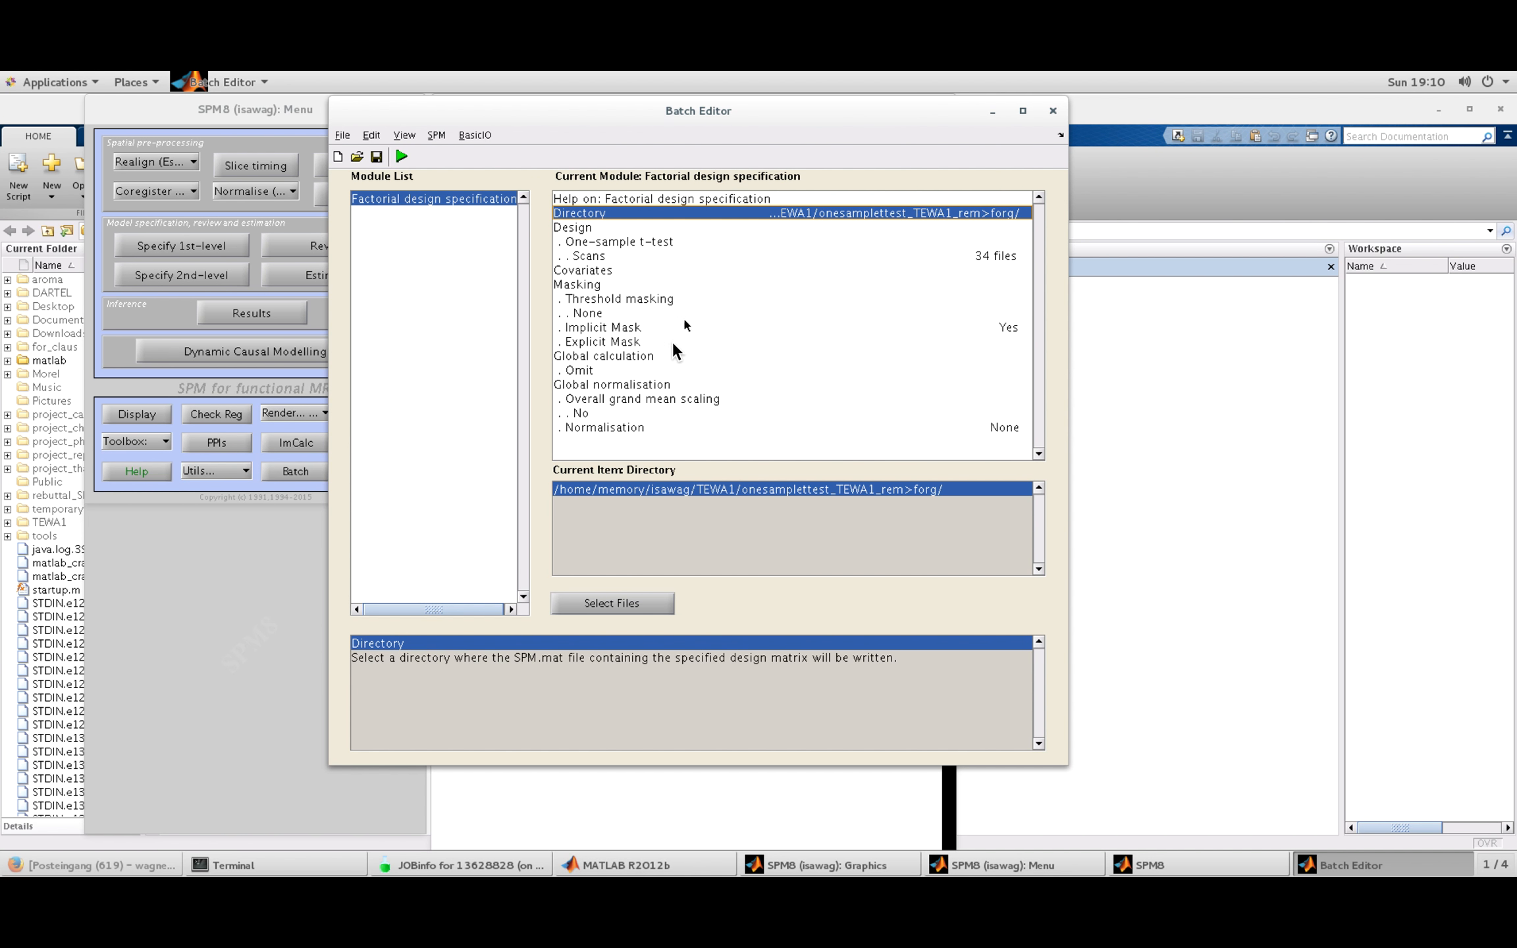
Step: Add a Model estimation module to the batch and link its SPM.mat to the factorial design specification's SPM.mat output as a dependency
left_click(435, 134)
left_click(432, 134)
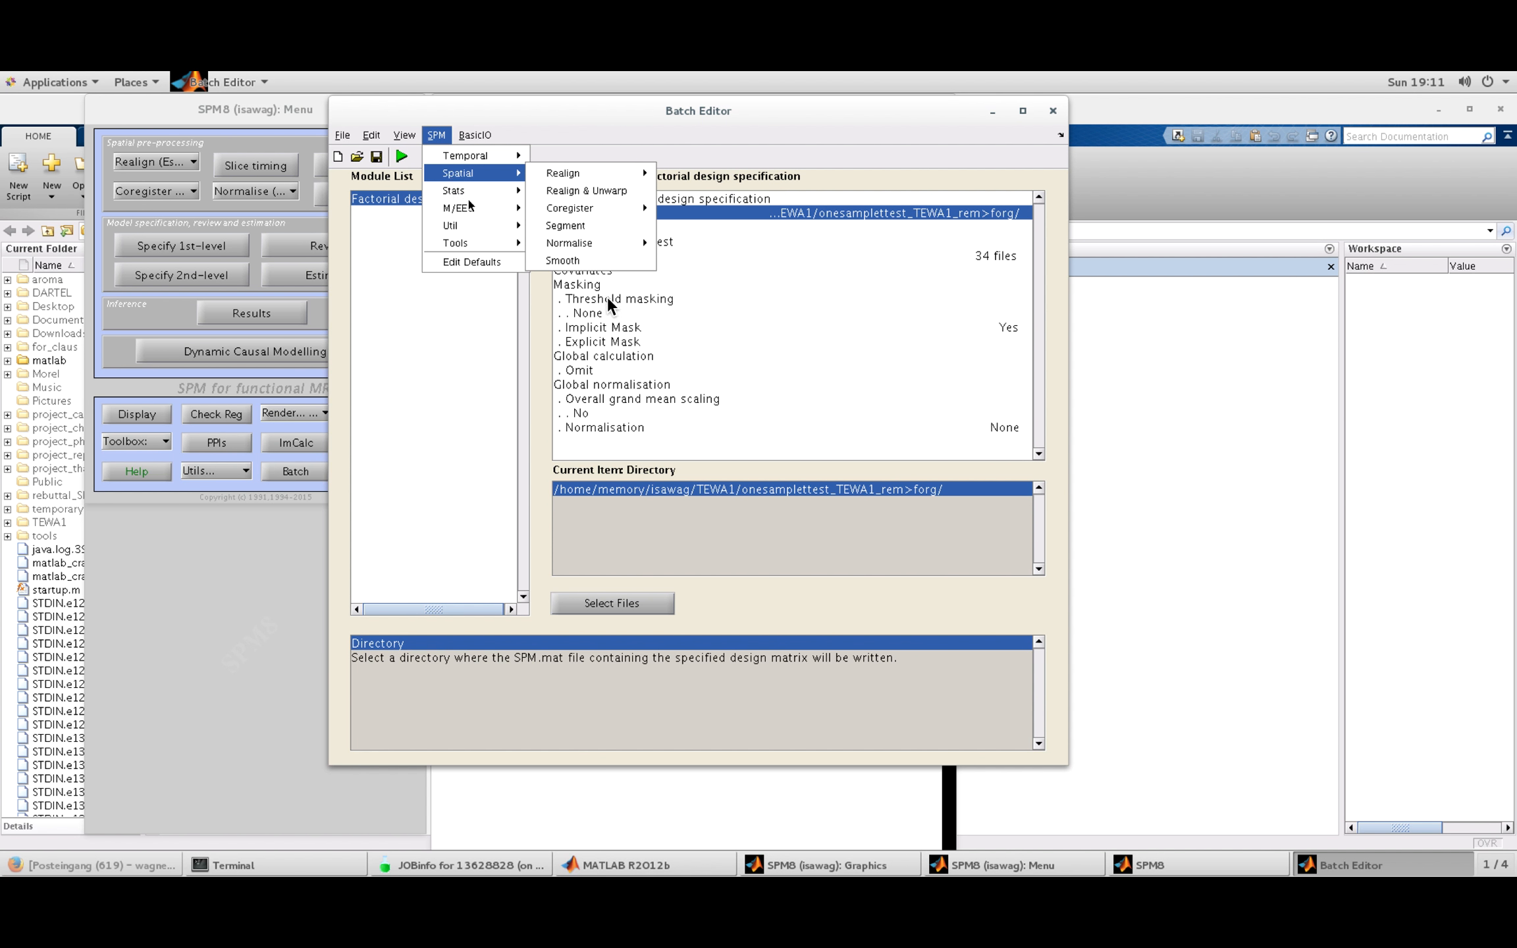
mouse_move(461, 242)
mouse_move(479, 191)
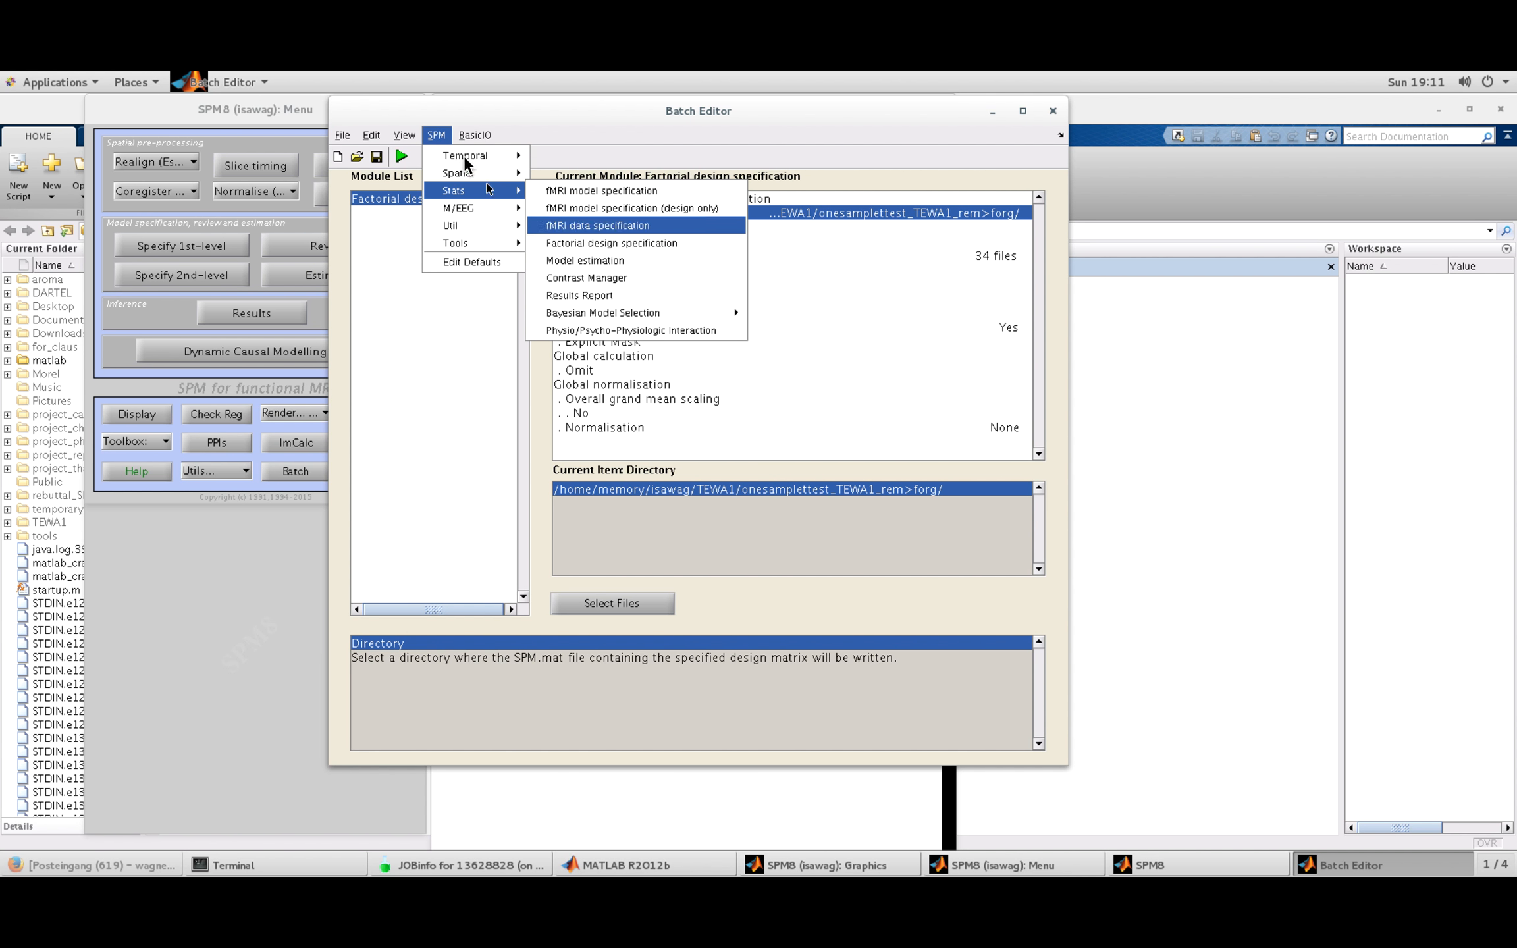
left_click(595, 256)
left_click(461, 212)
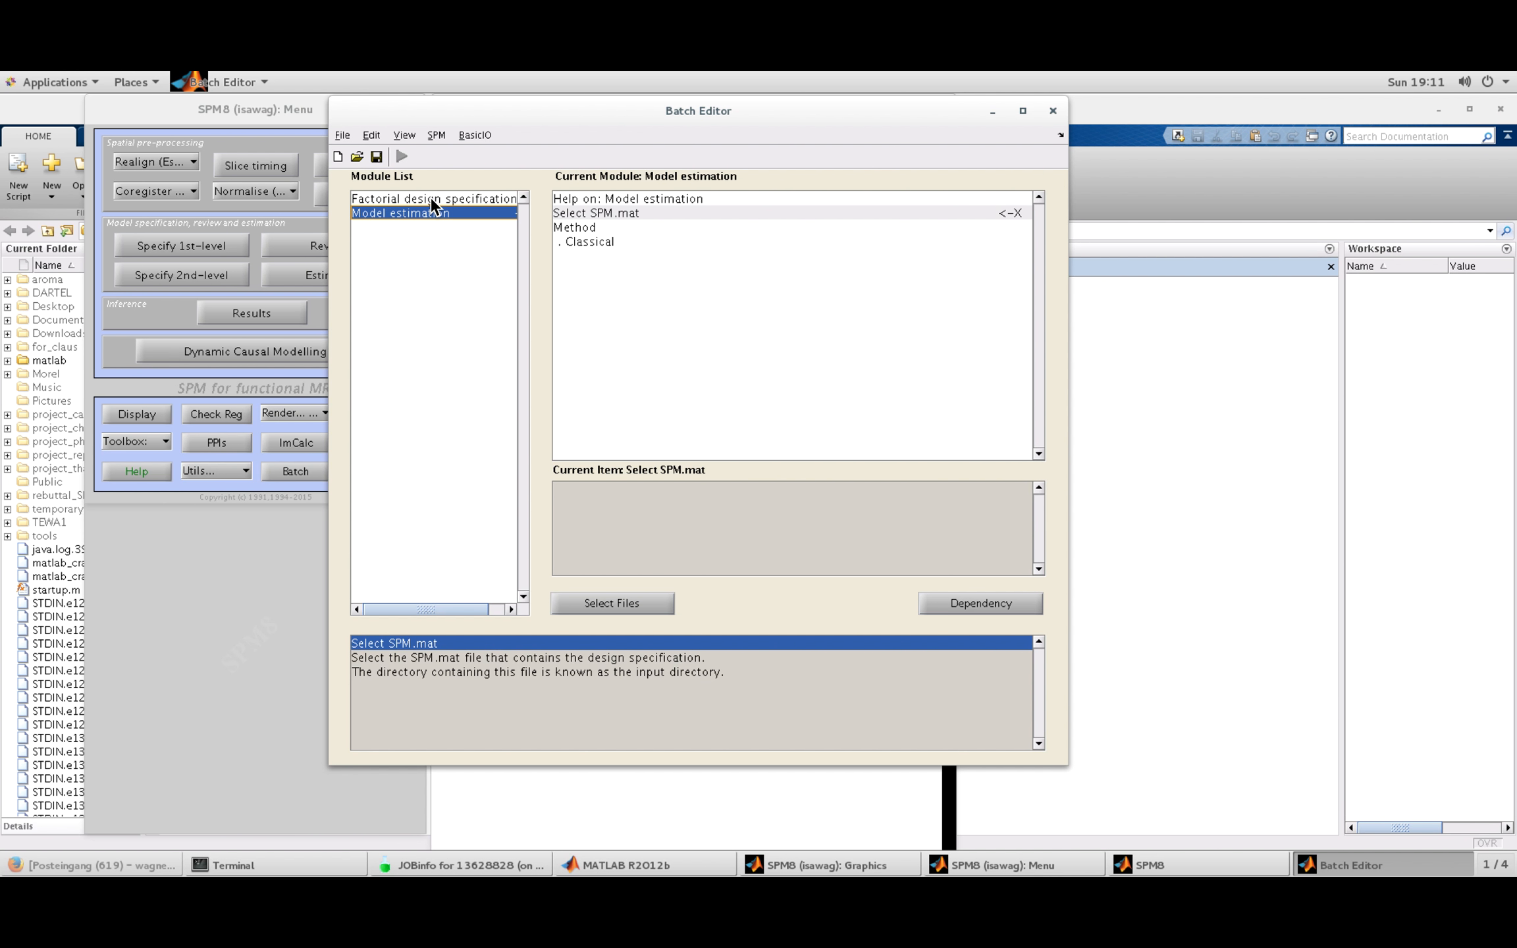
left_click(655, 211)
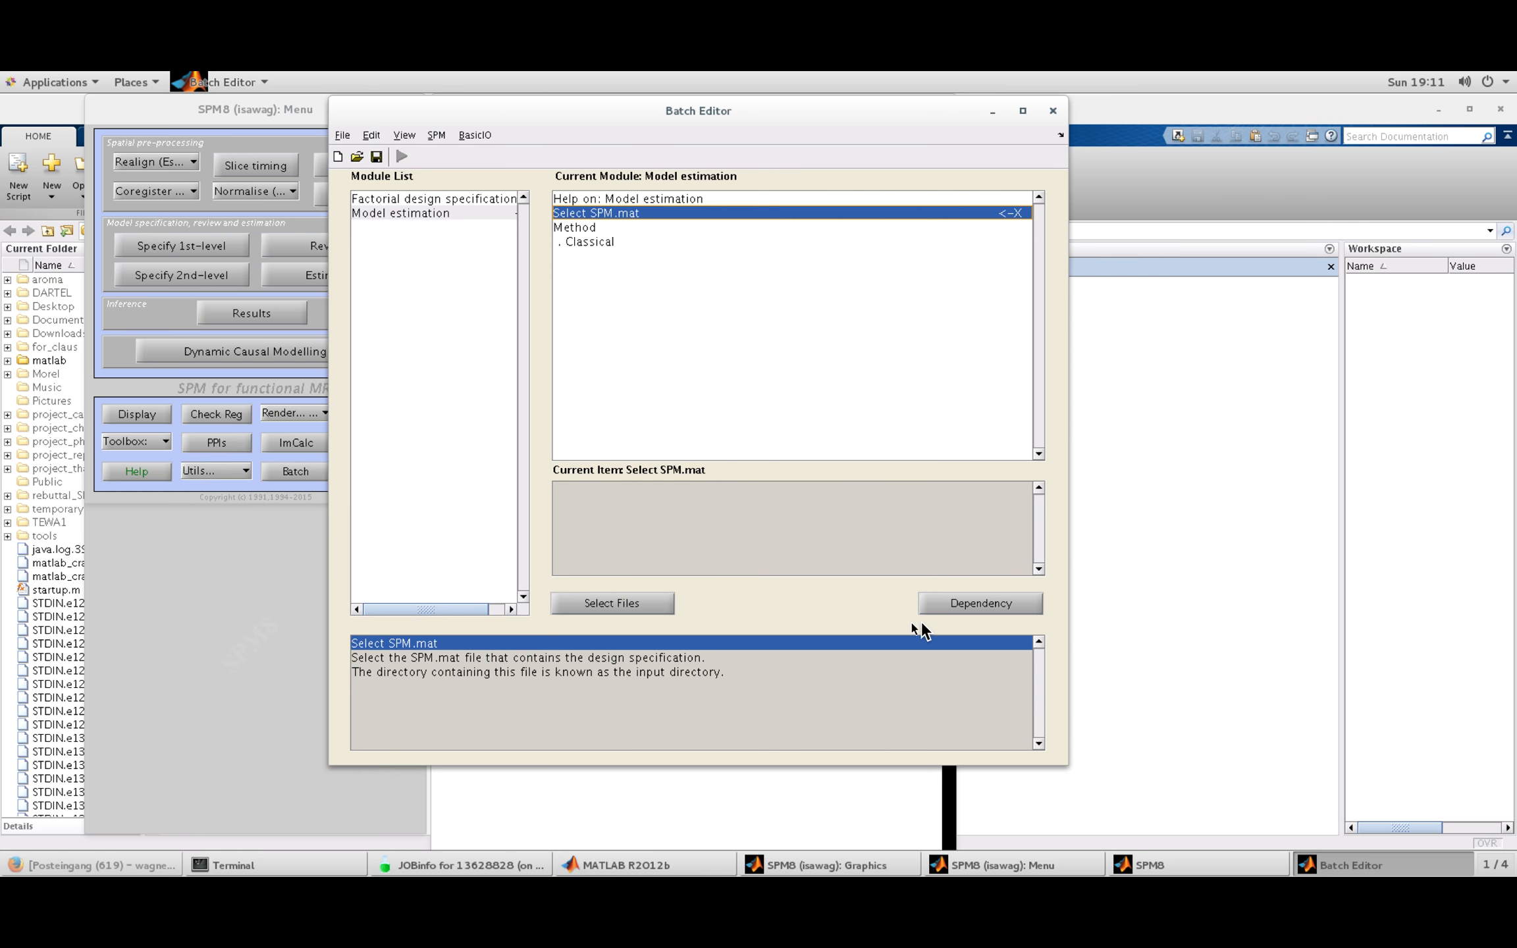
left_click(980, 601)
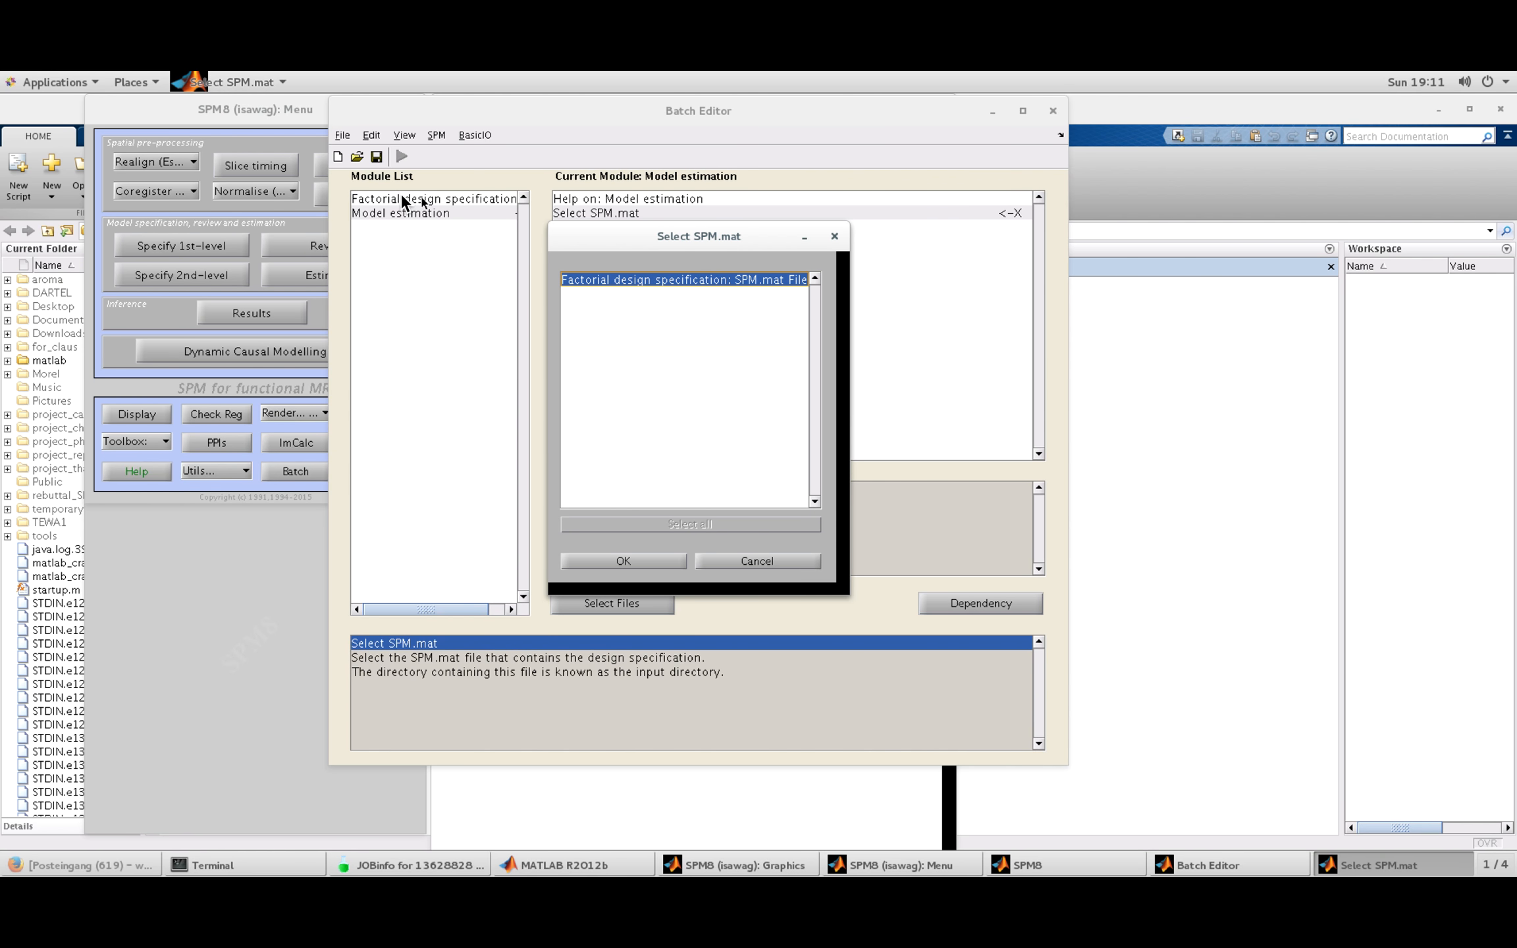
left_click(647, 560)
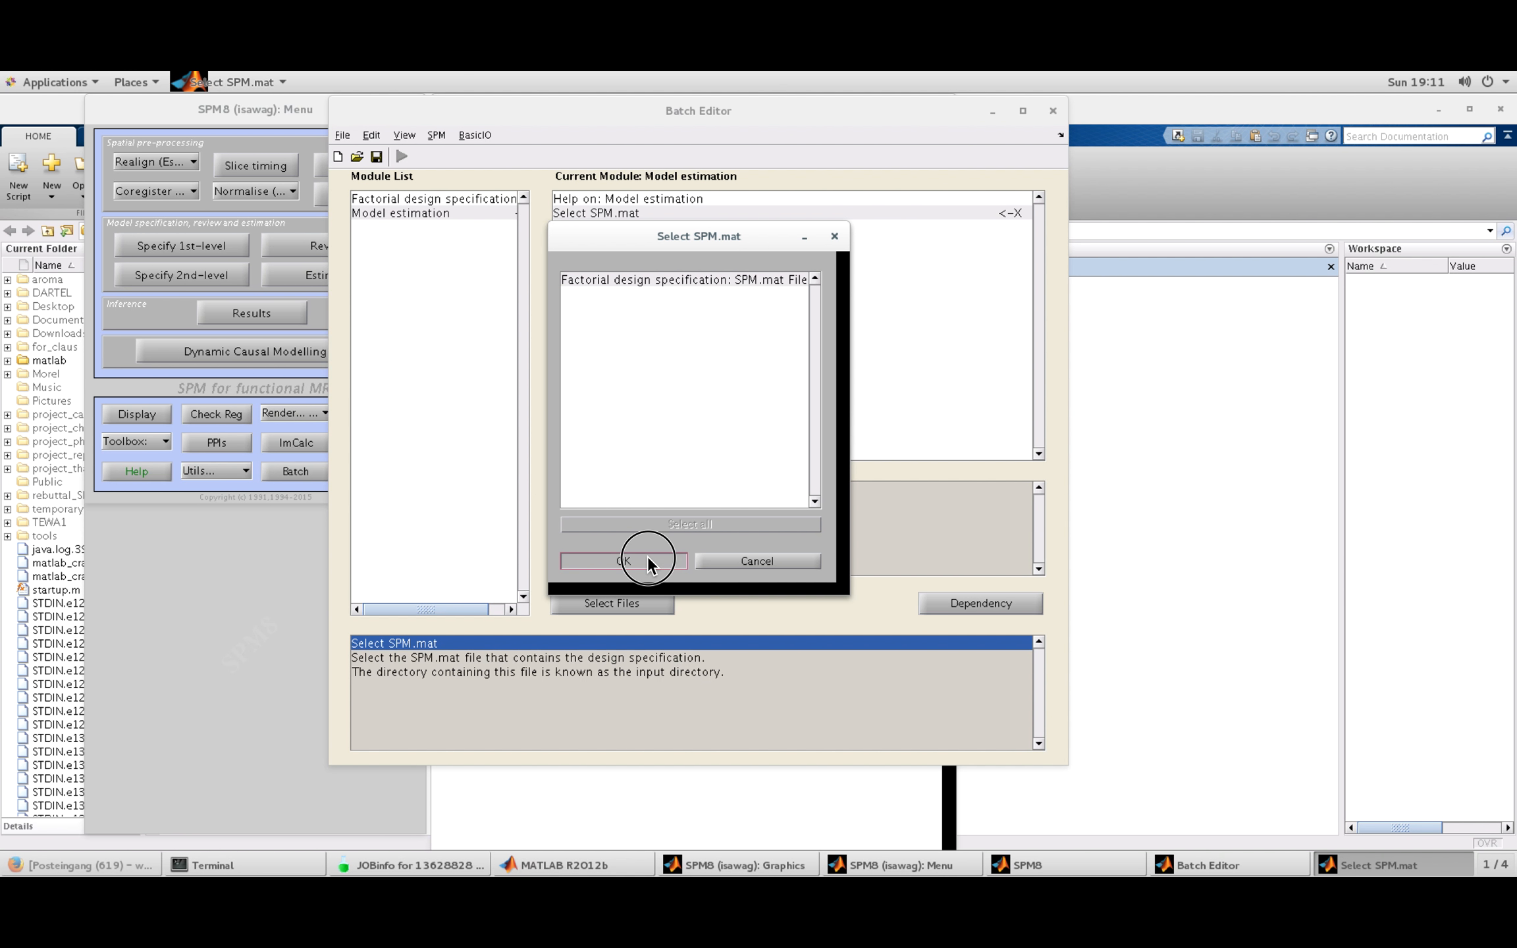
Step: Add a Contrast Manager module and link its SPM.mat to the Model estimation module's SPM.mat output as a dependency
left_click(438, 135)
mouse_move(495, 178)
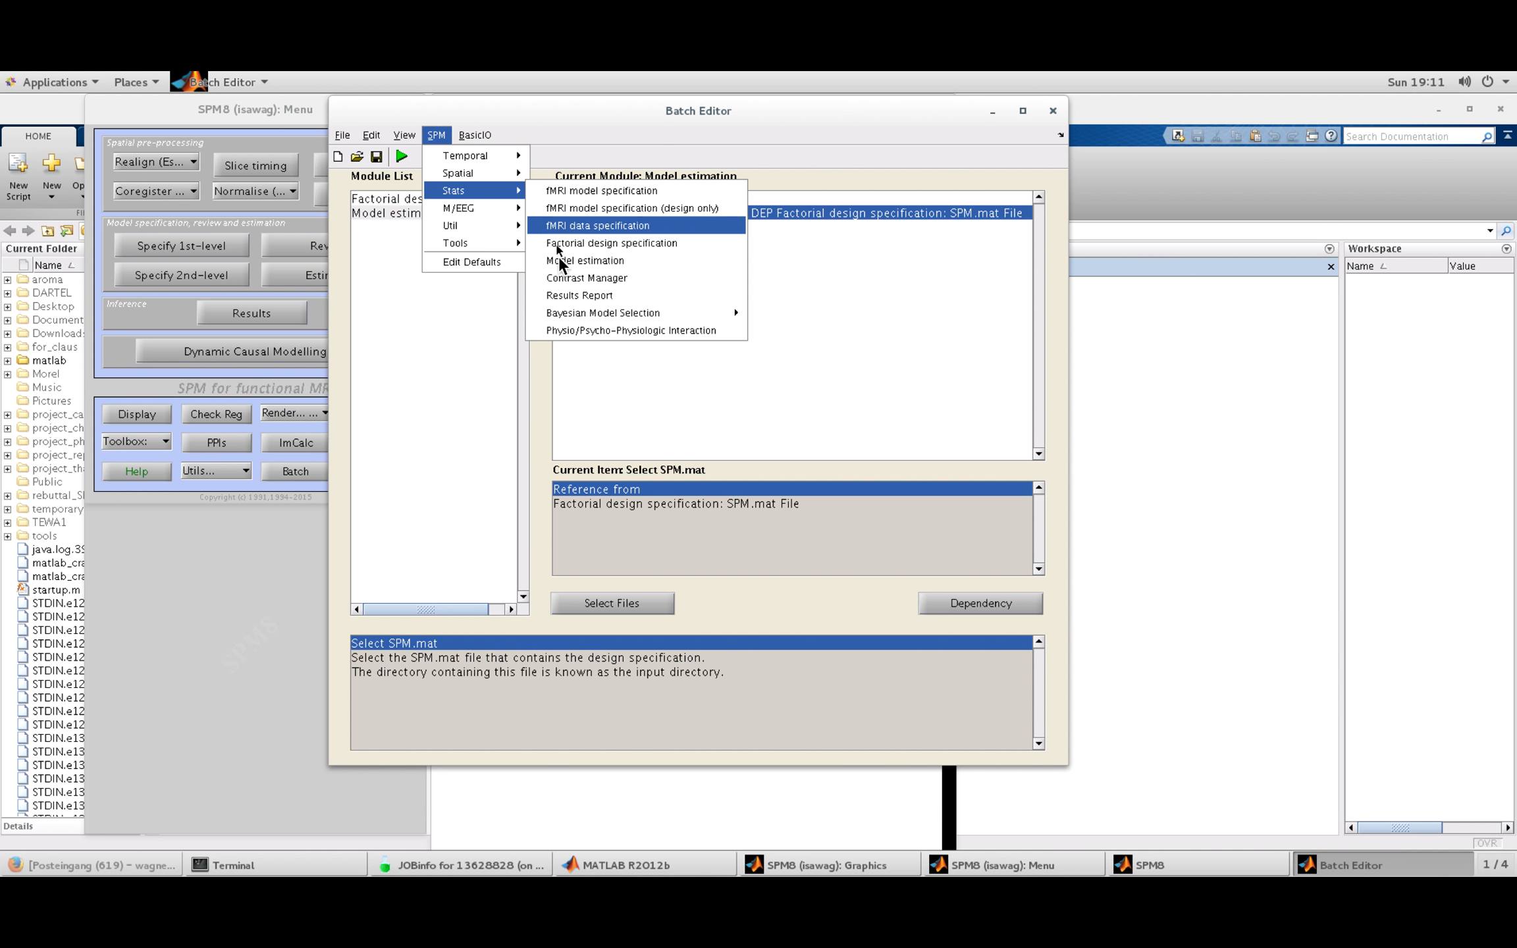
left_click(580, 277)
left_click(408, 227)
left_click(853, 212)
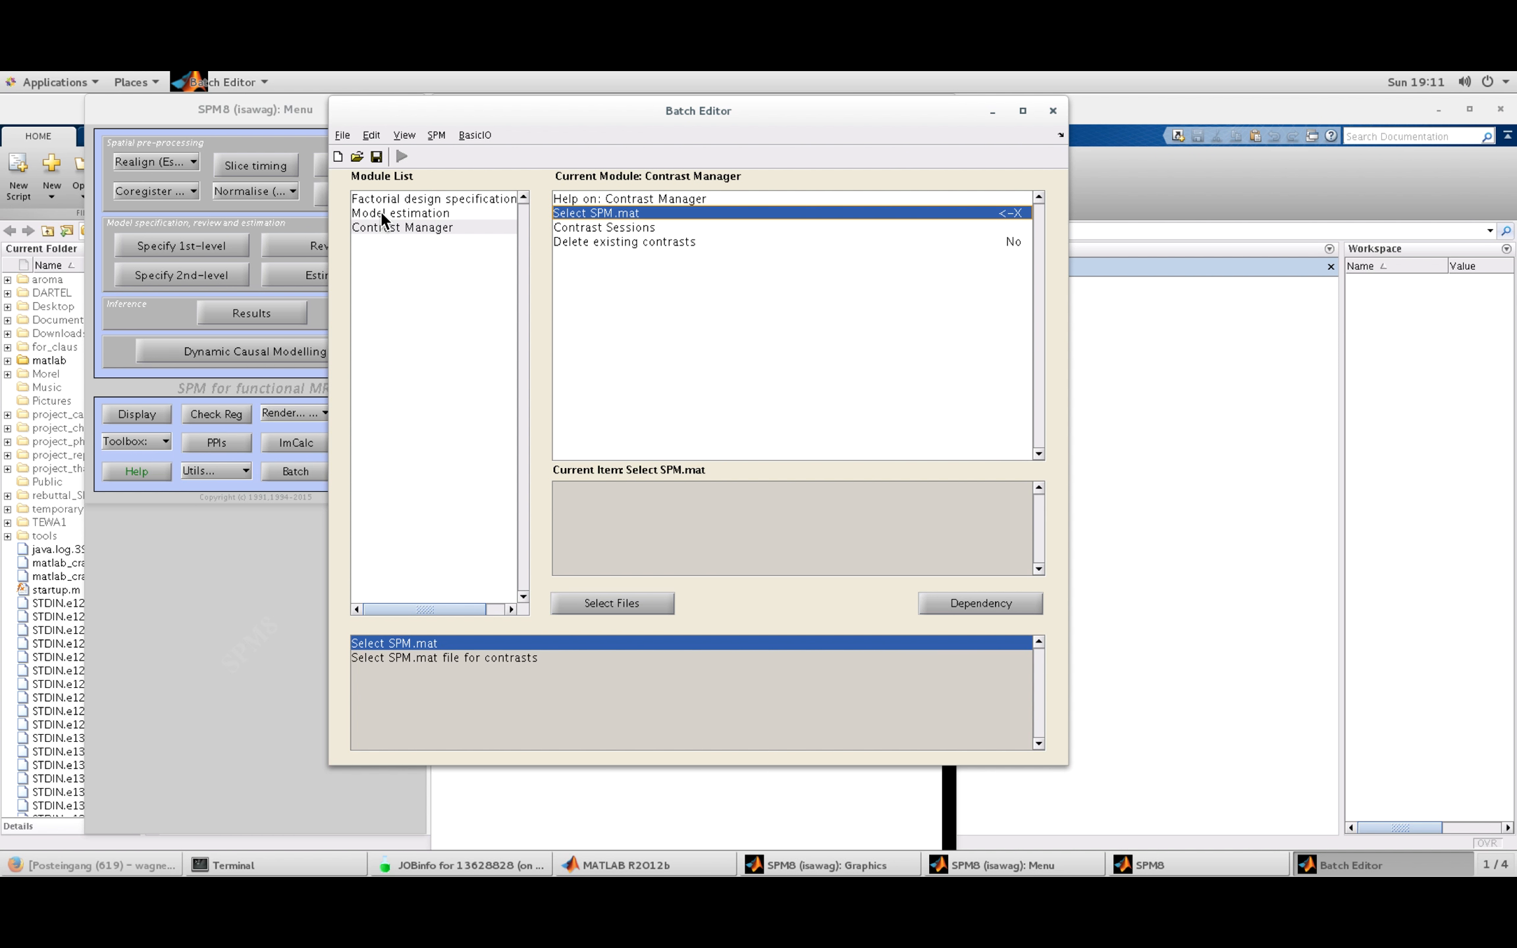
left_click(953, 605)
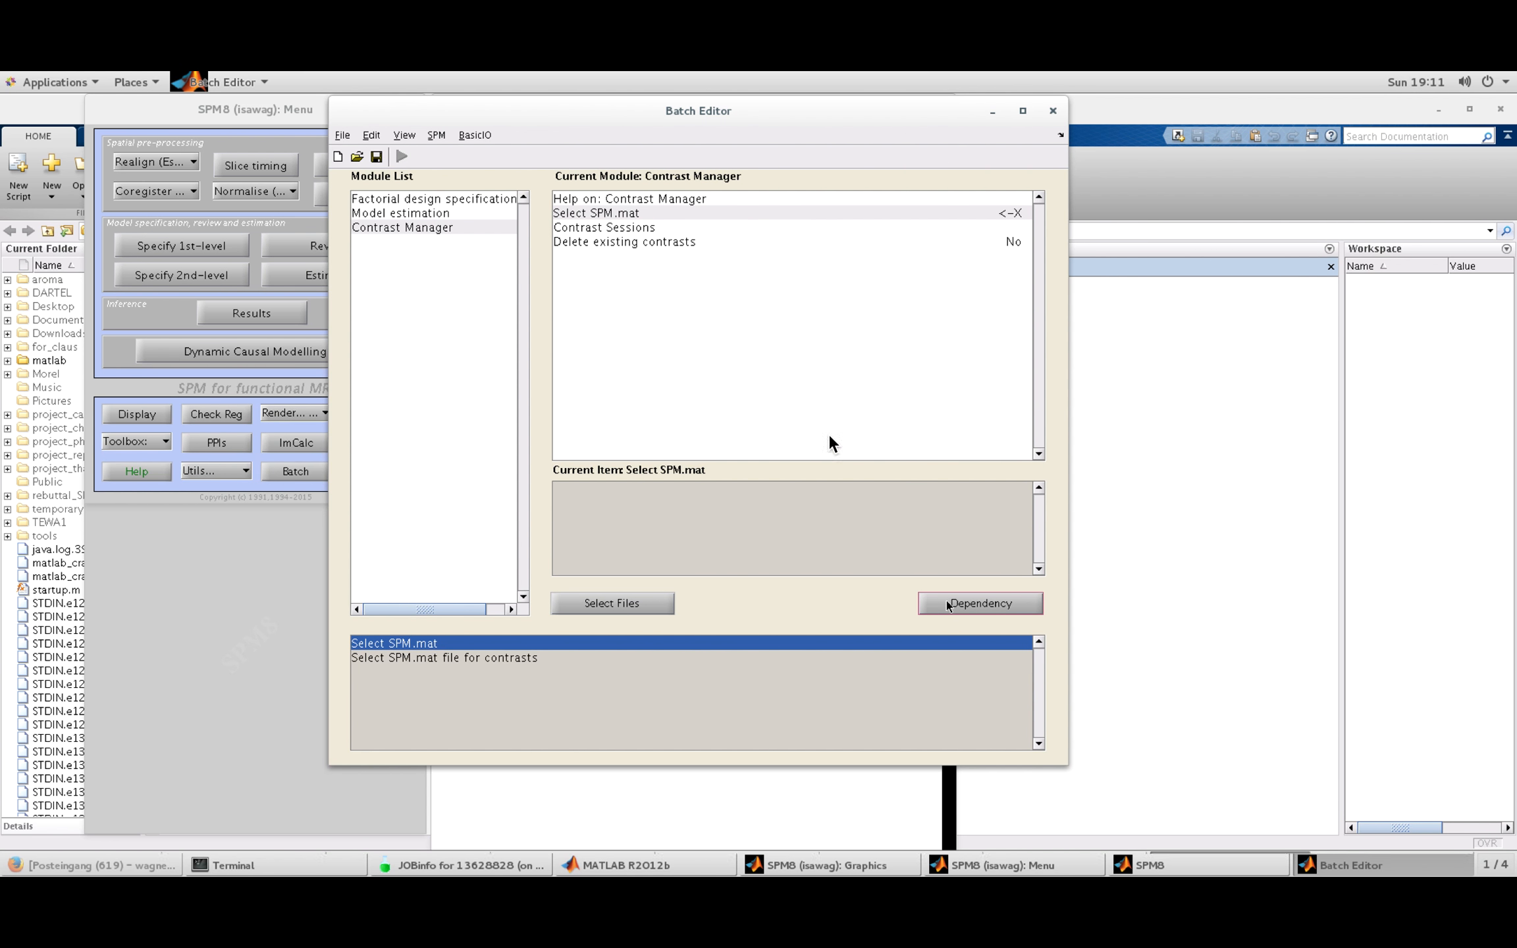
left_click(673, 295)
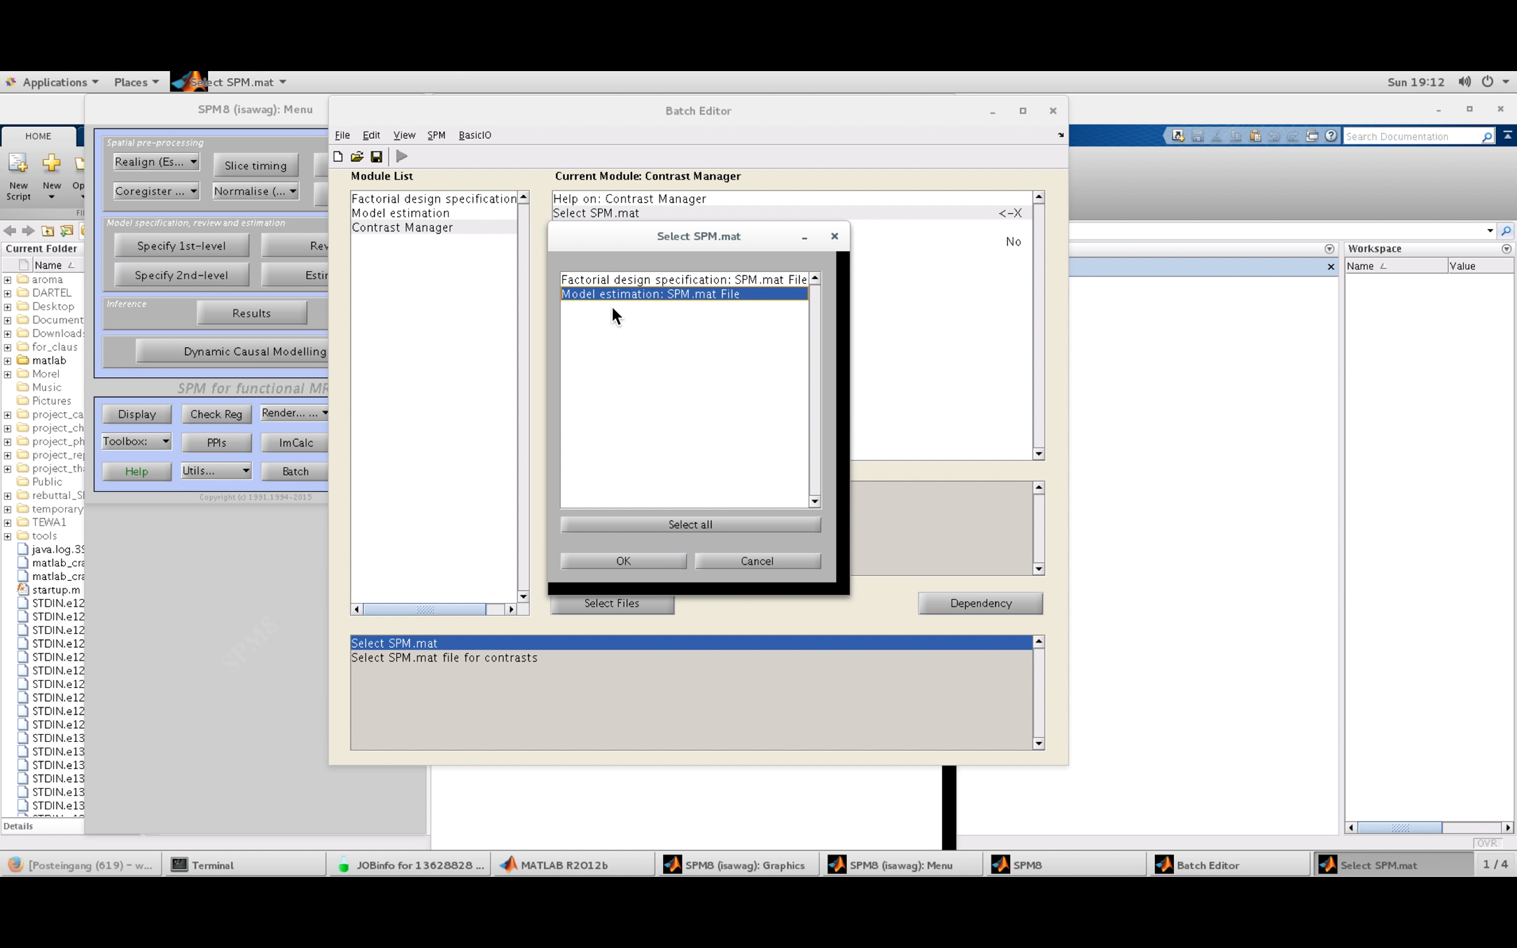
left_click(624, 561)
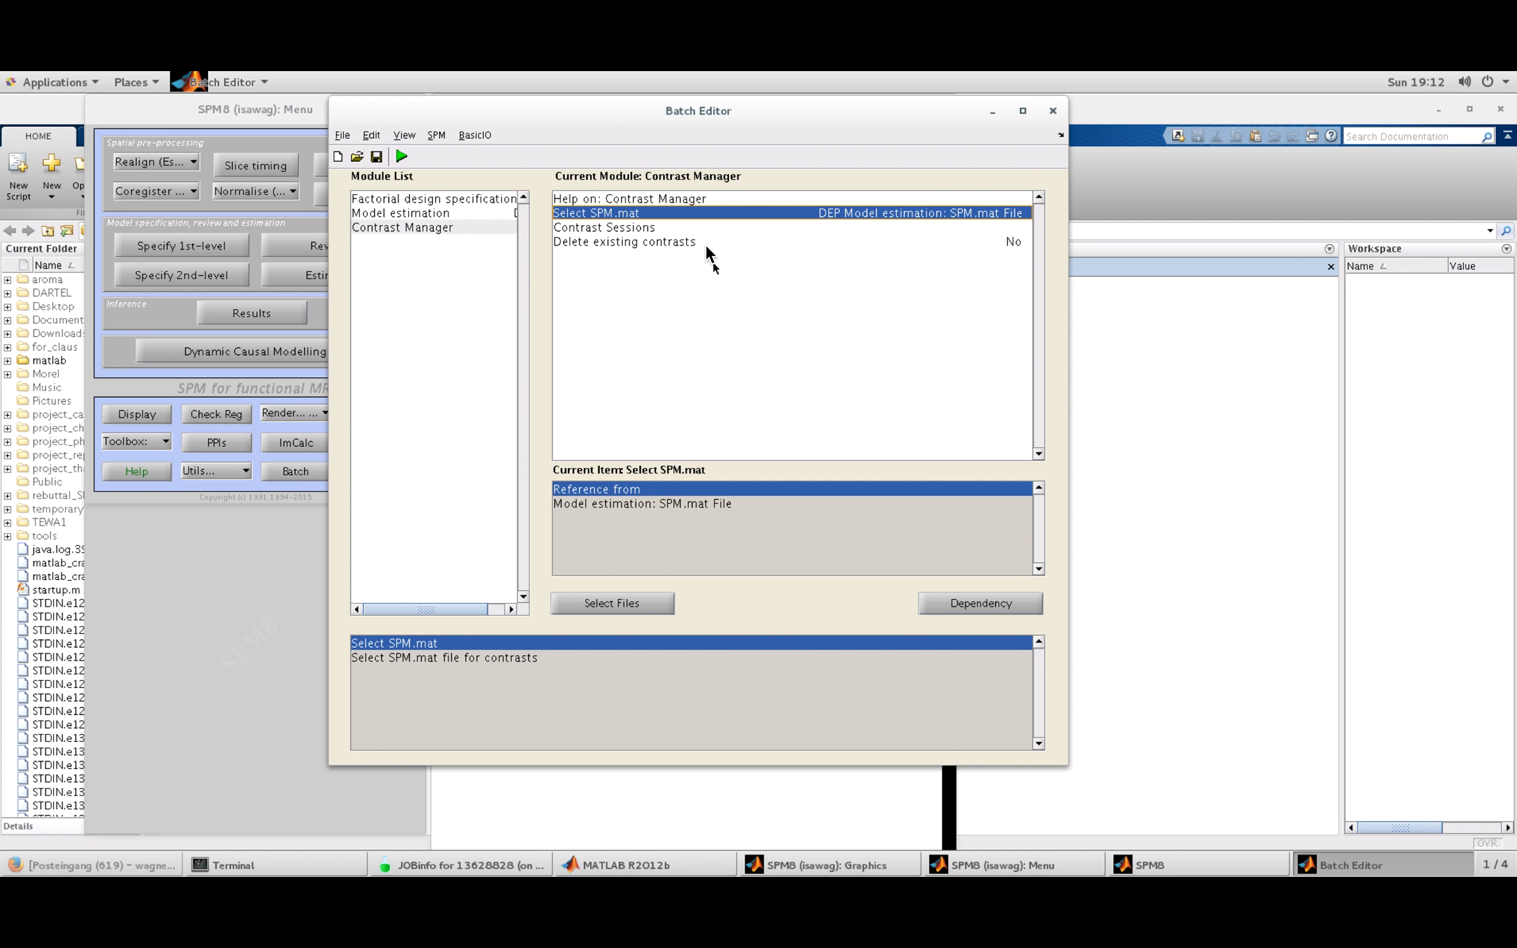
Step: Create a new T-contrast in the Contrast Manager's contrast sessions and set its T contrast vector to 1
left_click(624, 227)
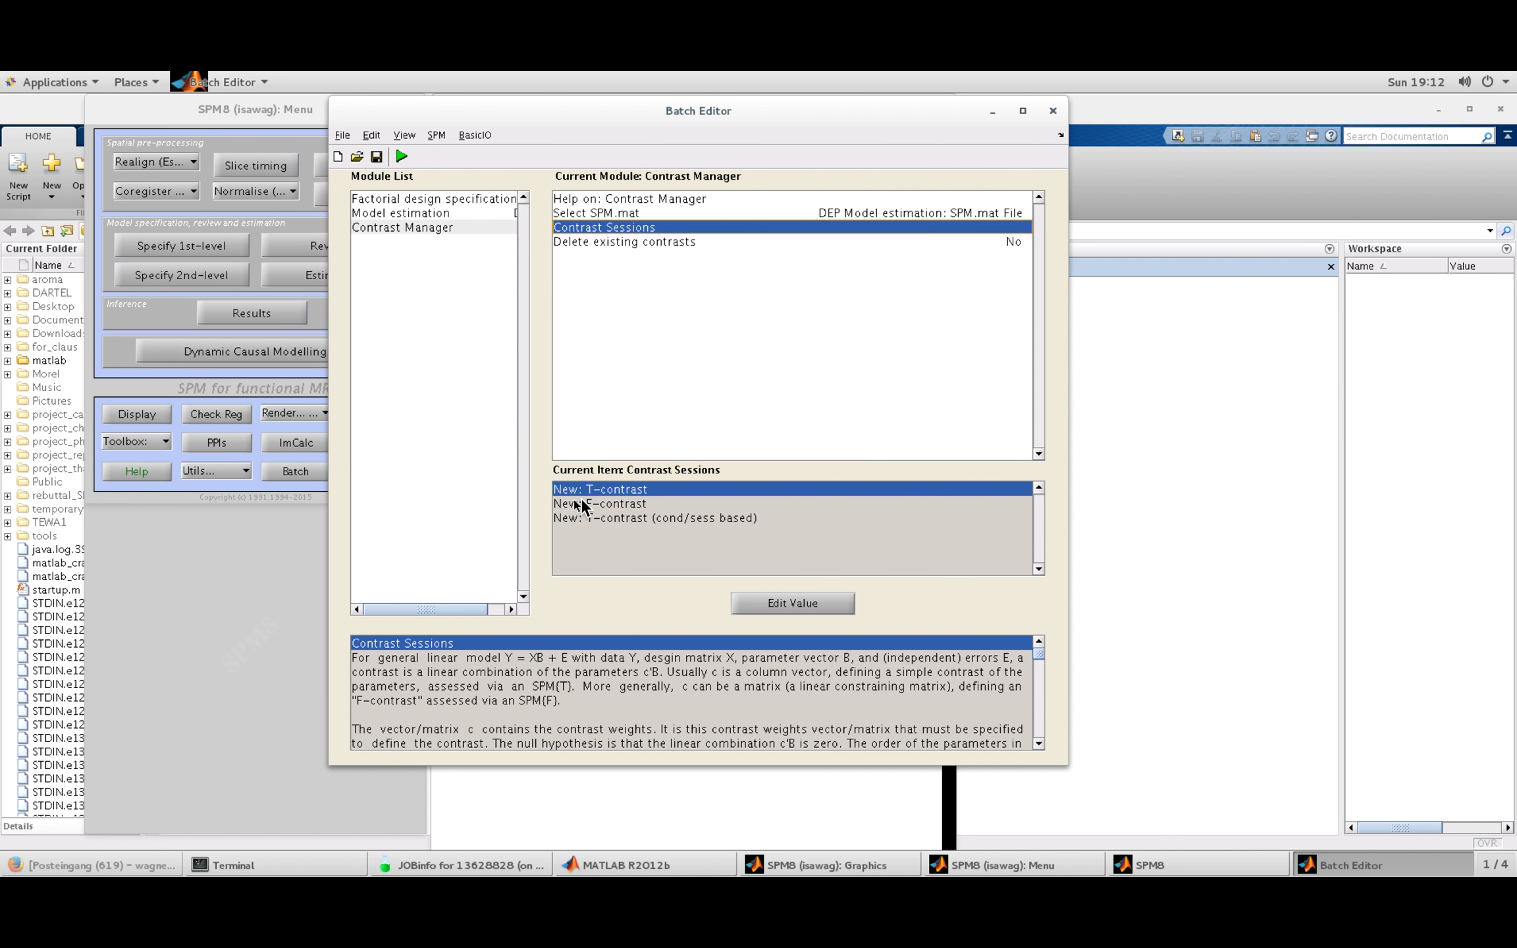
double_click(615, 489)
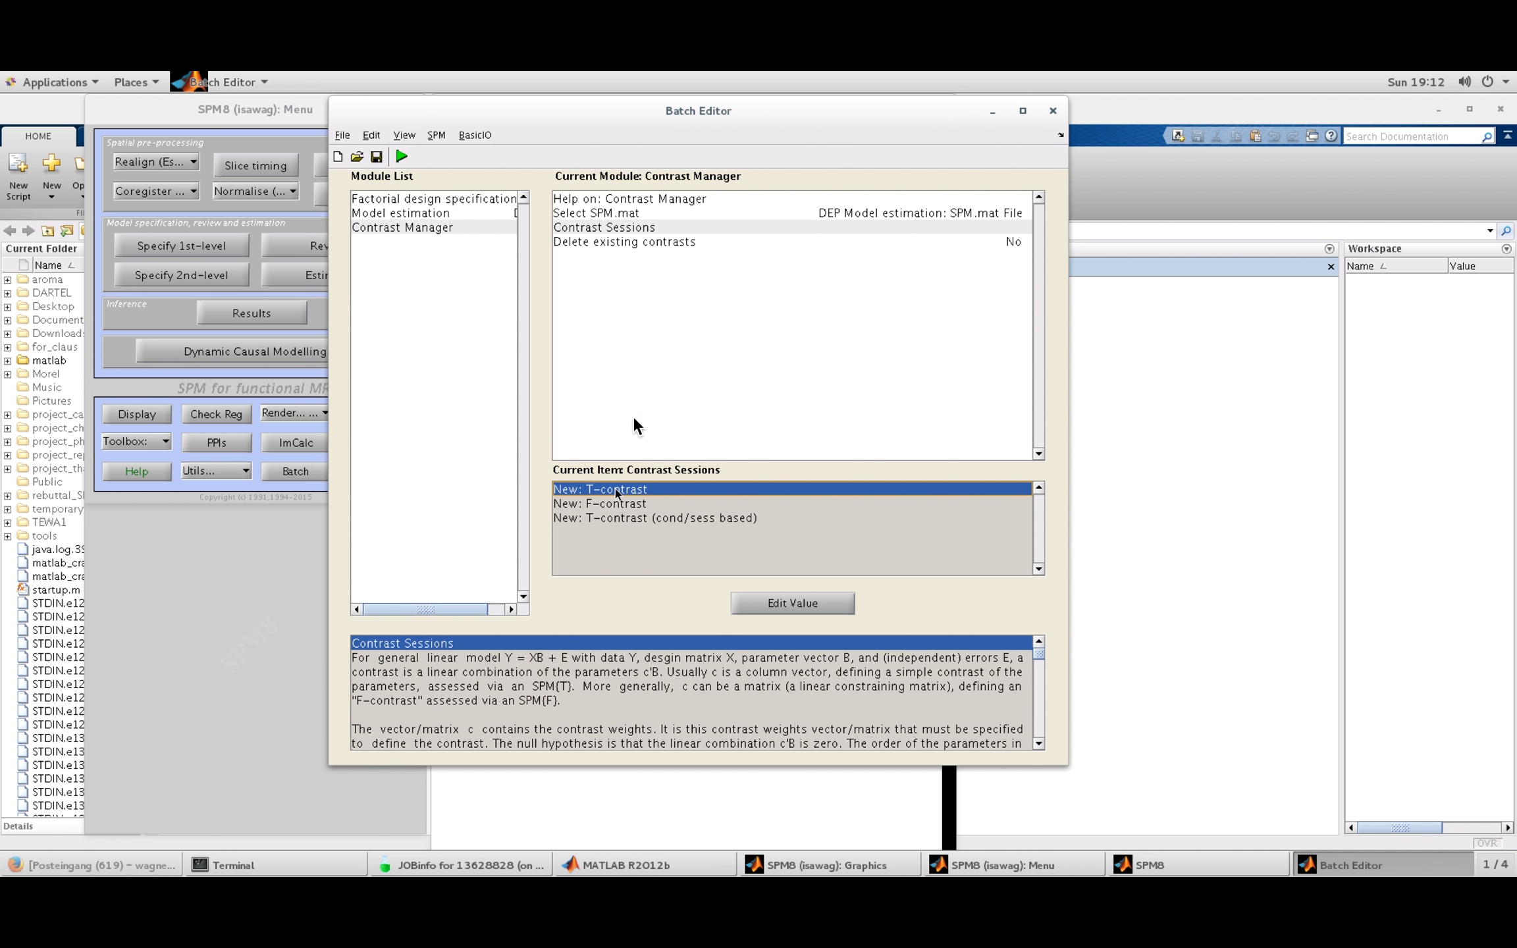
left_click(645, 244)
left_click(658, 256)
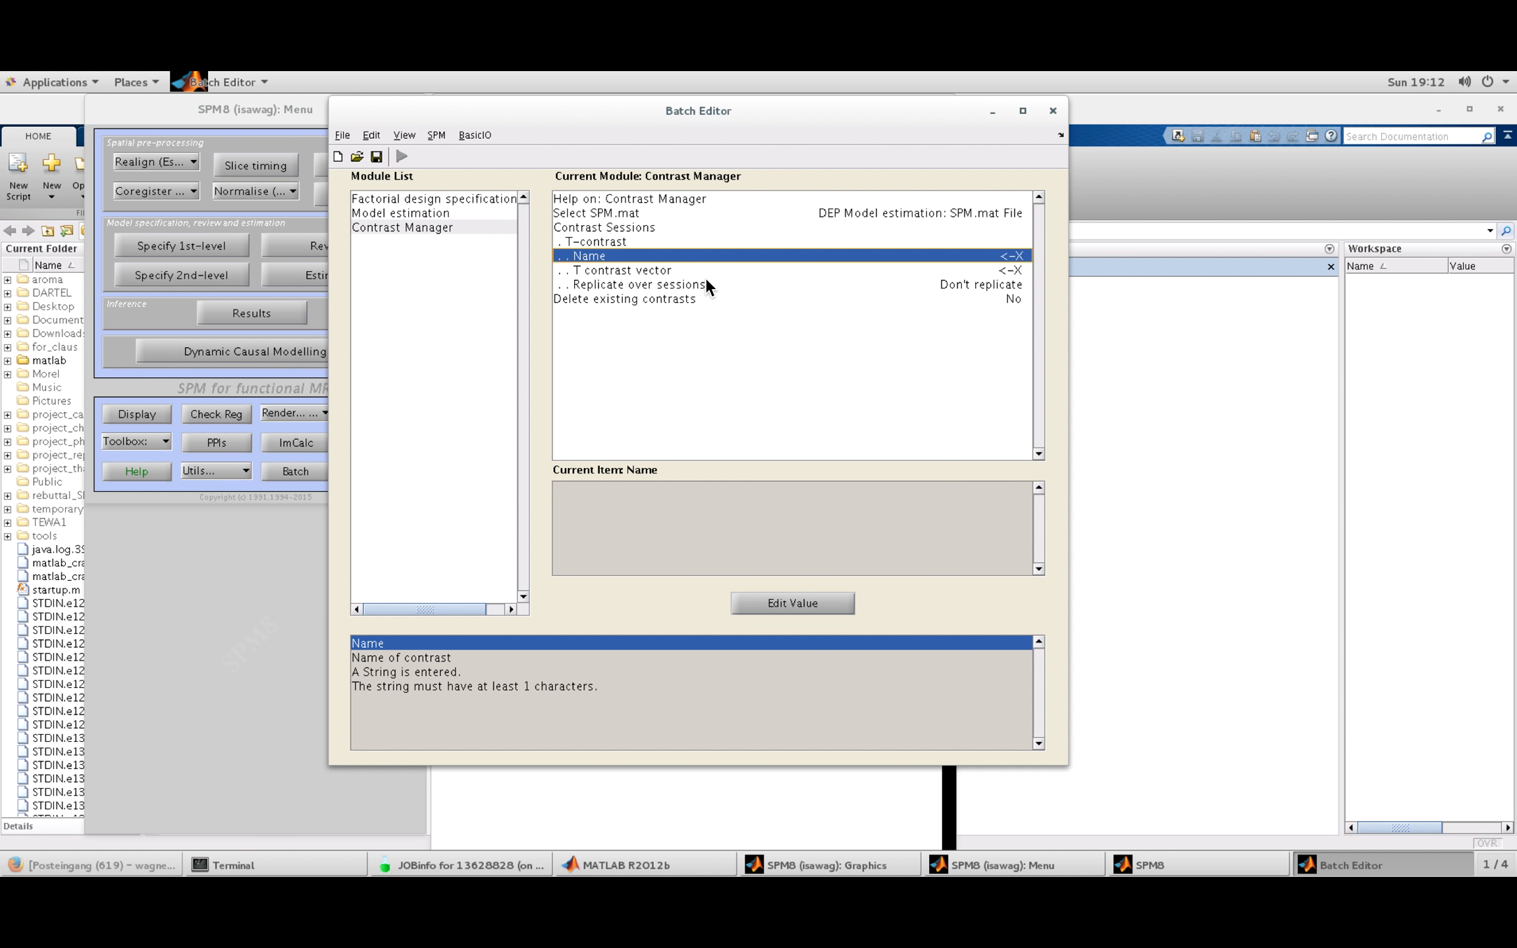
left_click(624, 268)
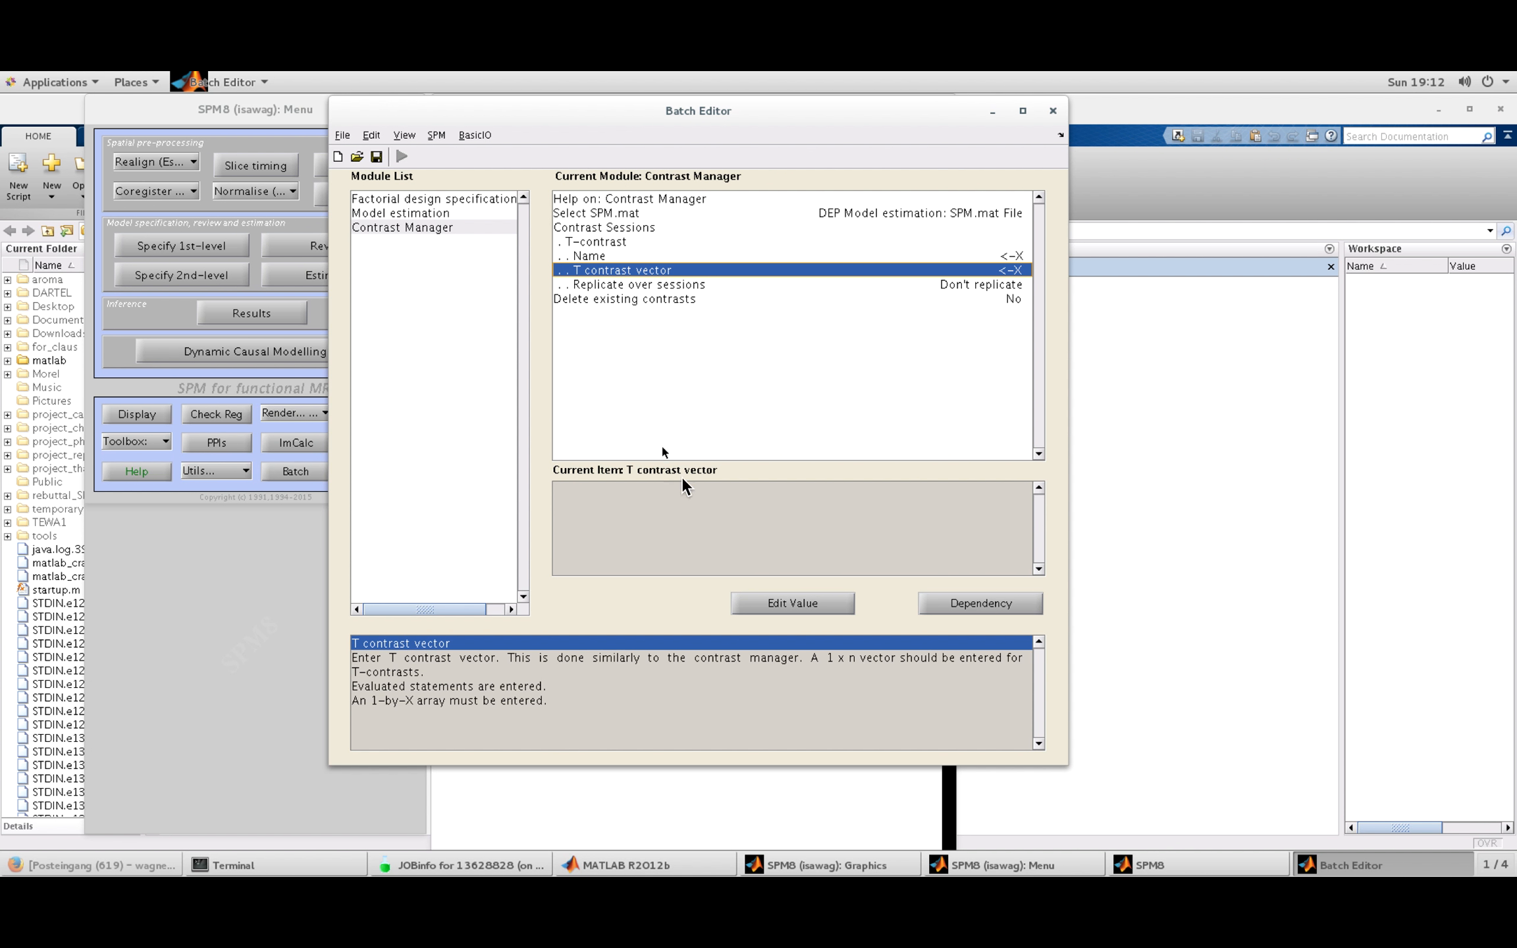
left_click(832, 606)
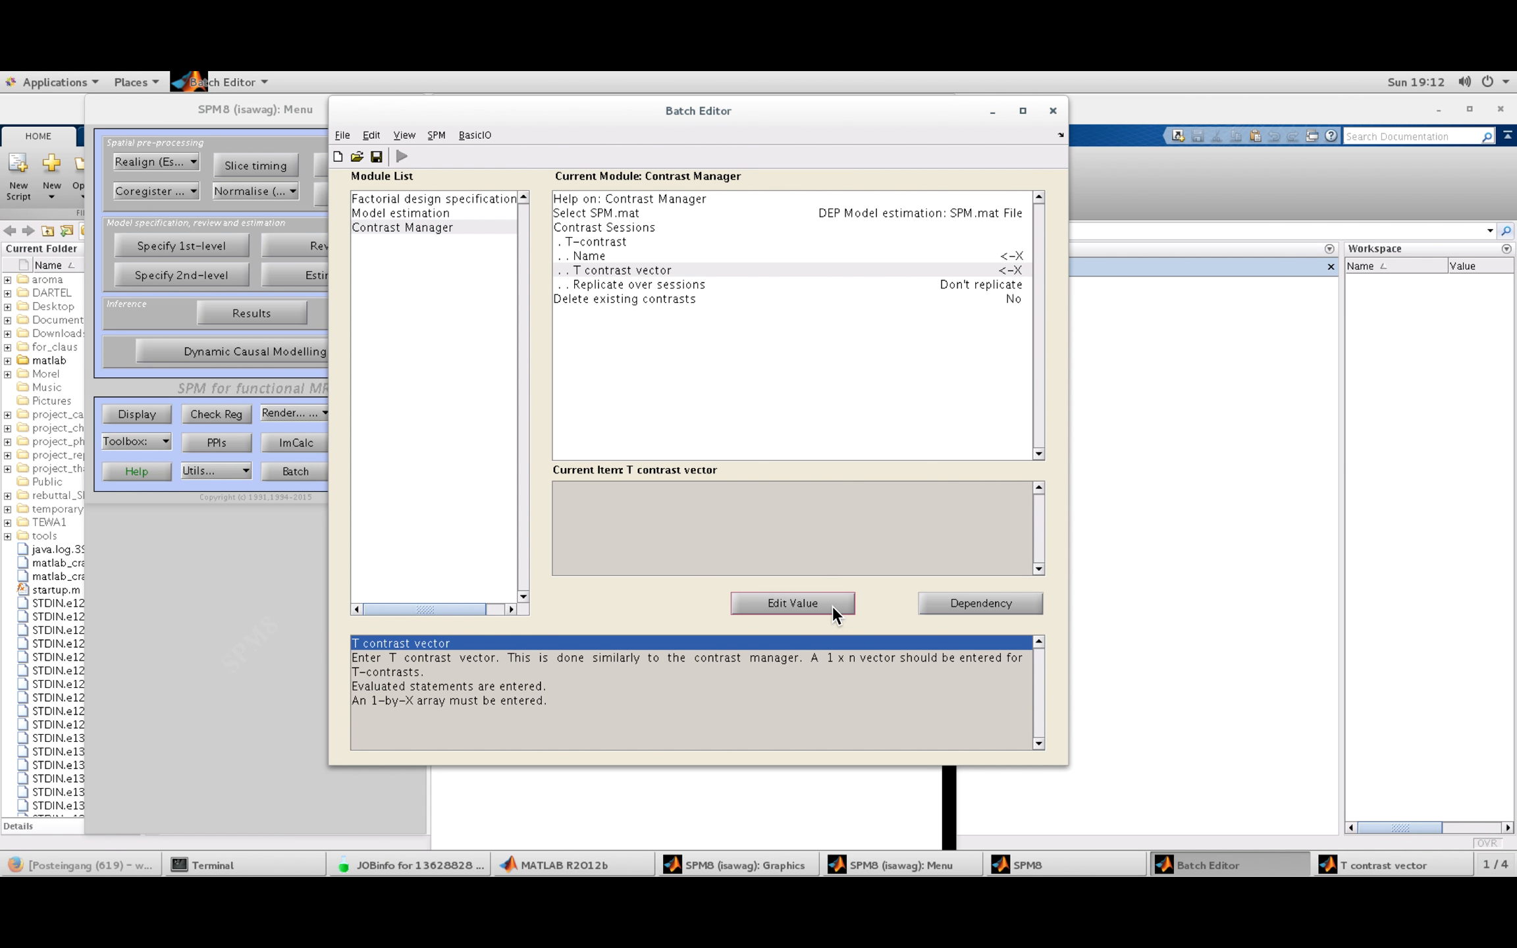
type("1")
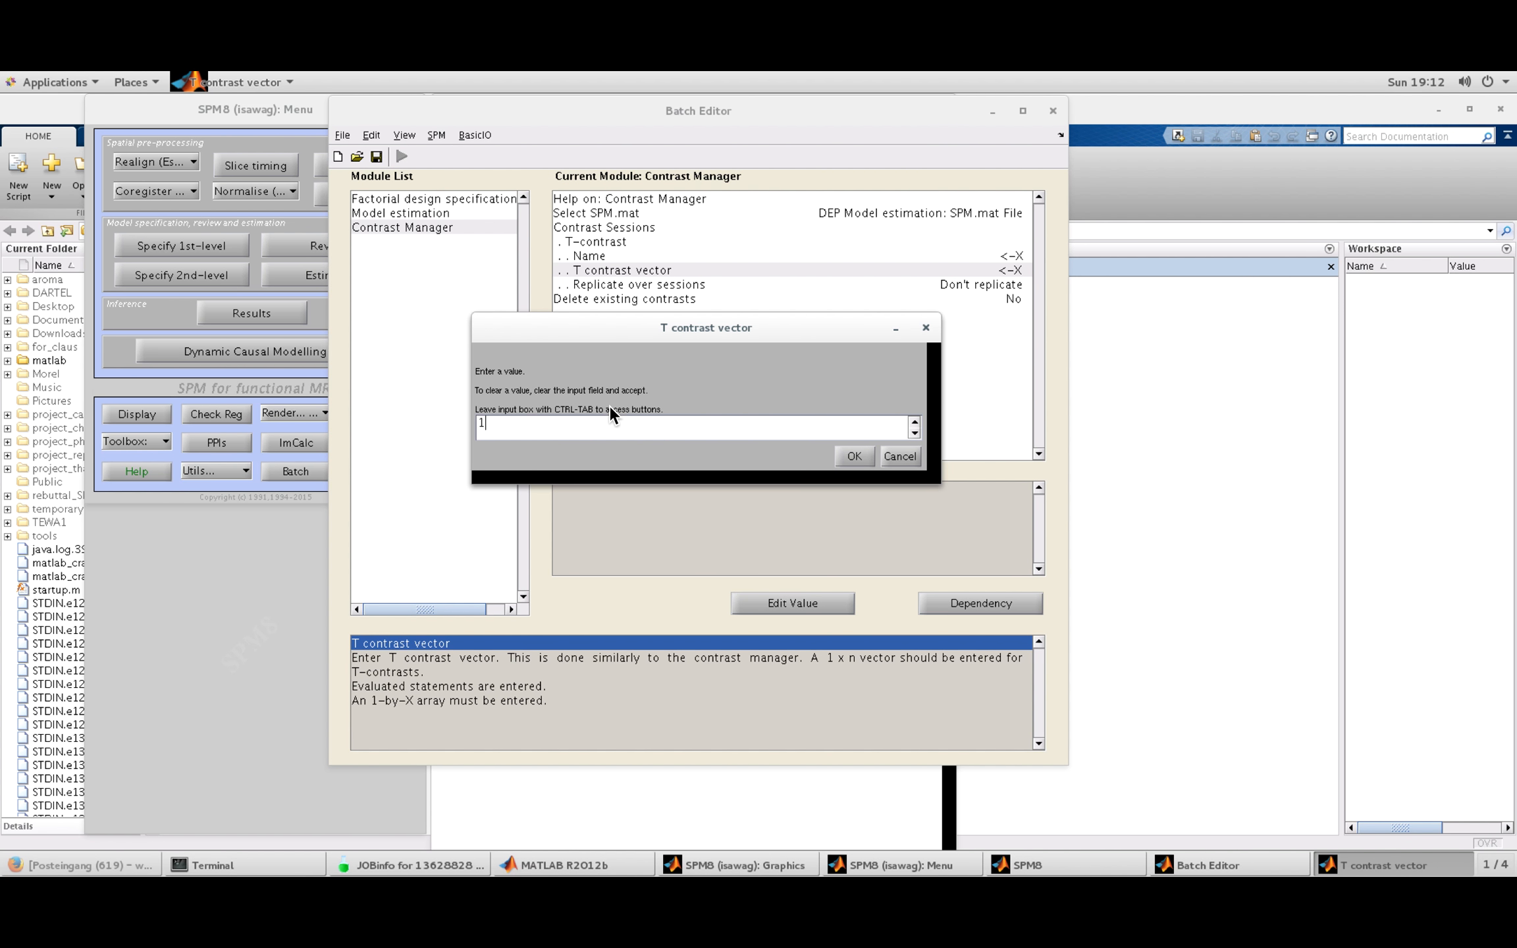
left_click(852, 457)
Step: Name the new T-contrast positive_contrast
left_click(1008, 254)
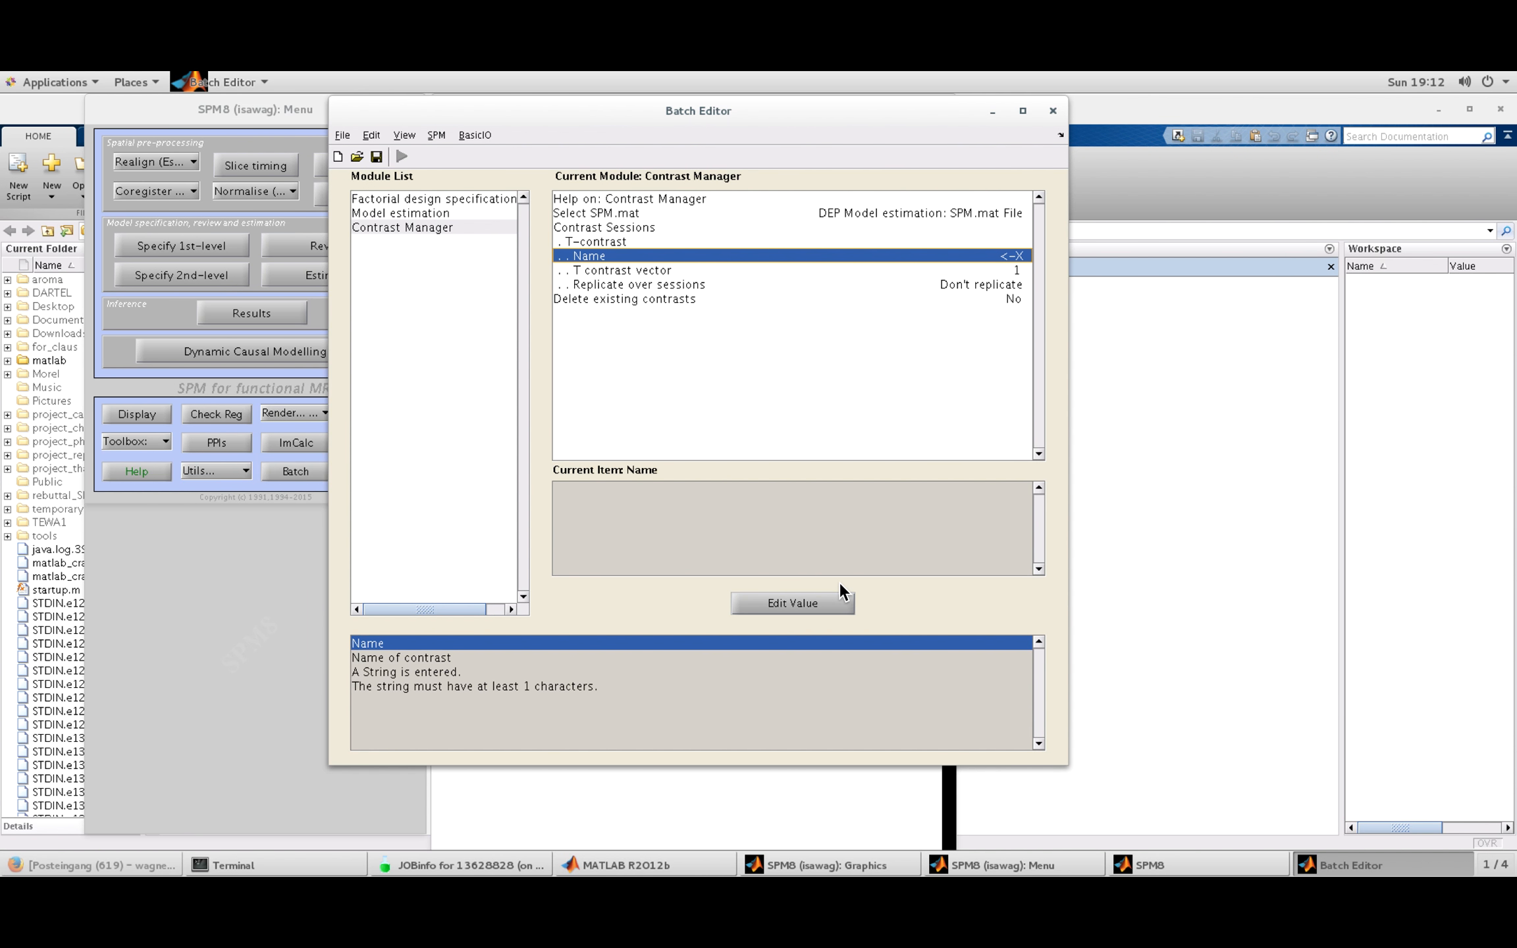
left_click(796, 599)
type("positive")
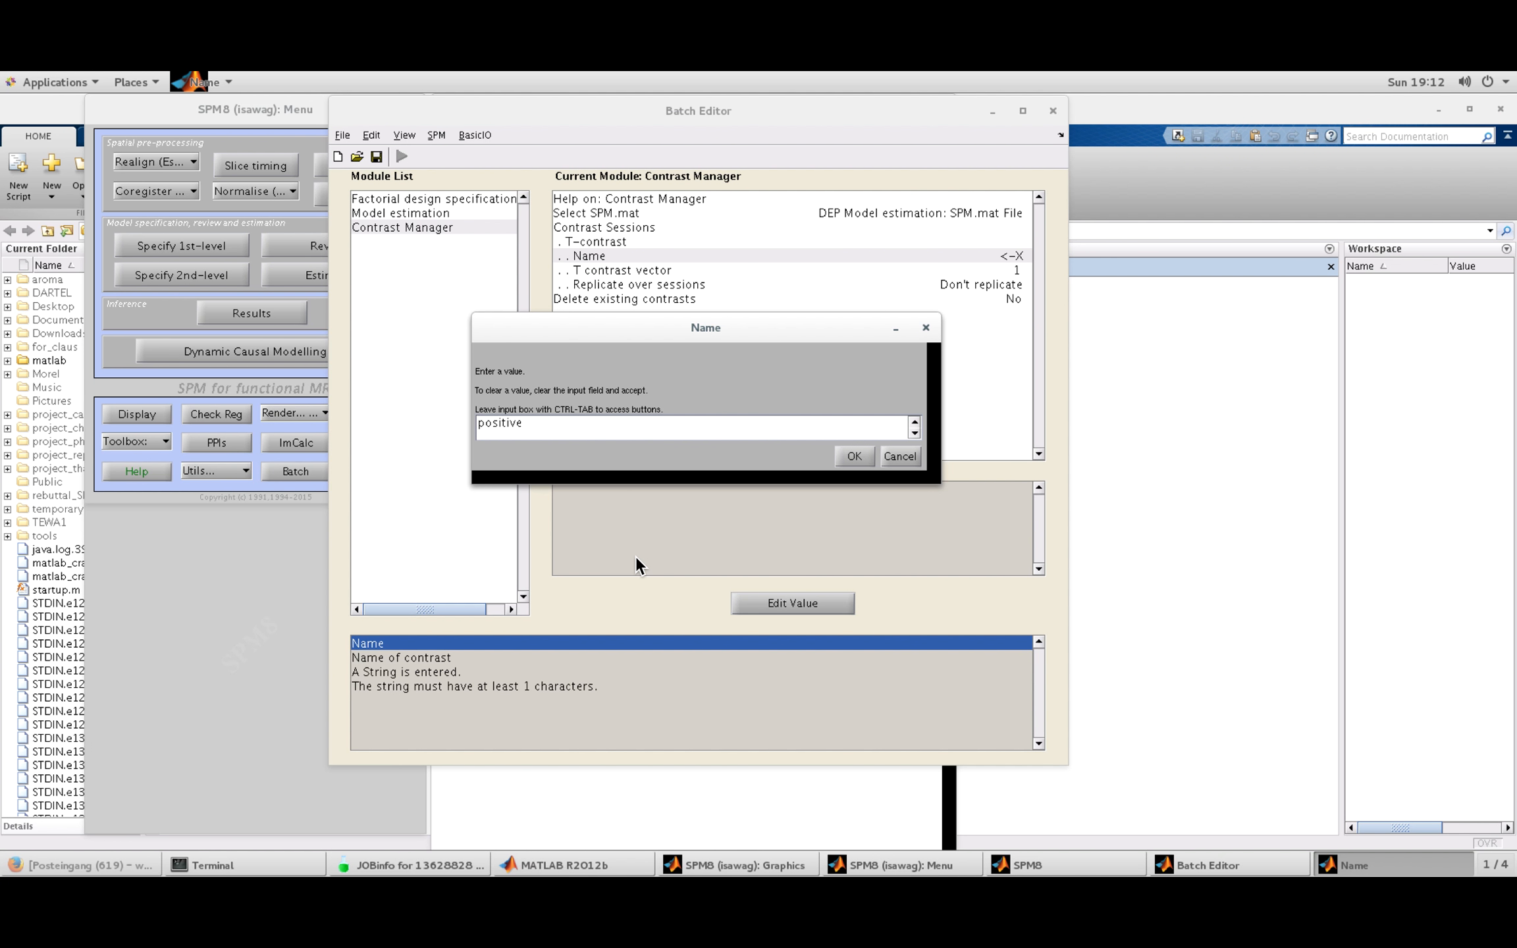
type("_contrast")
left_click(854, 456)
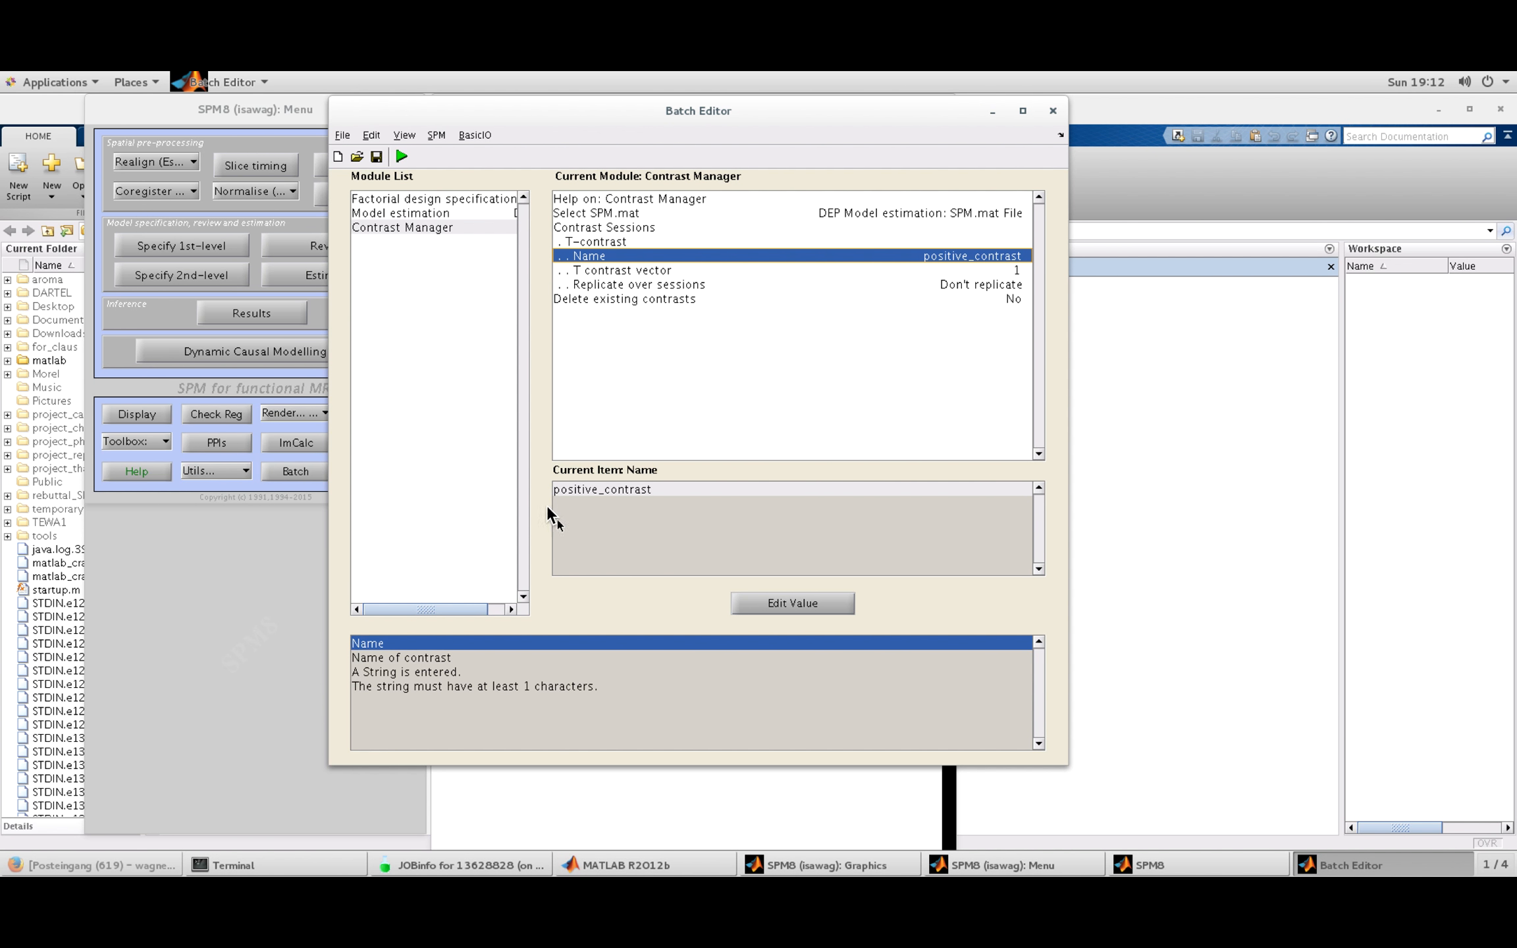
Step: Widen the Batch Editor so the modules' dependencies are readable, and run the batch of all three modules
left_click_drag(331, 96, 194, 82)
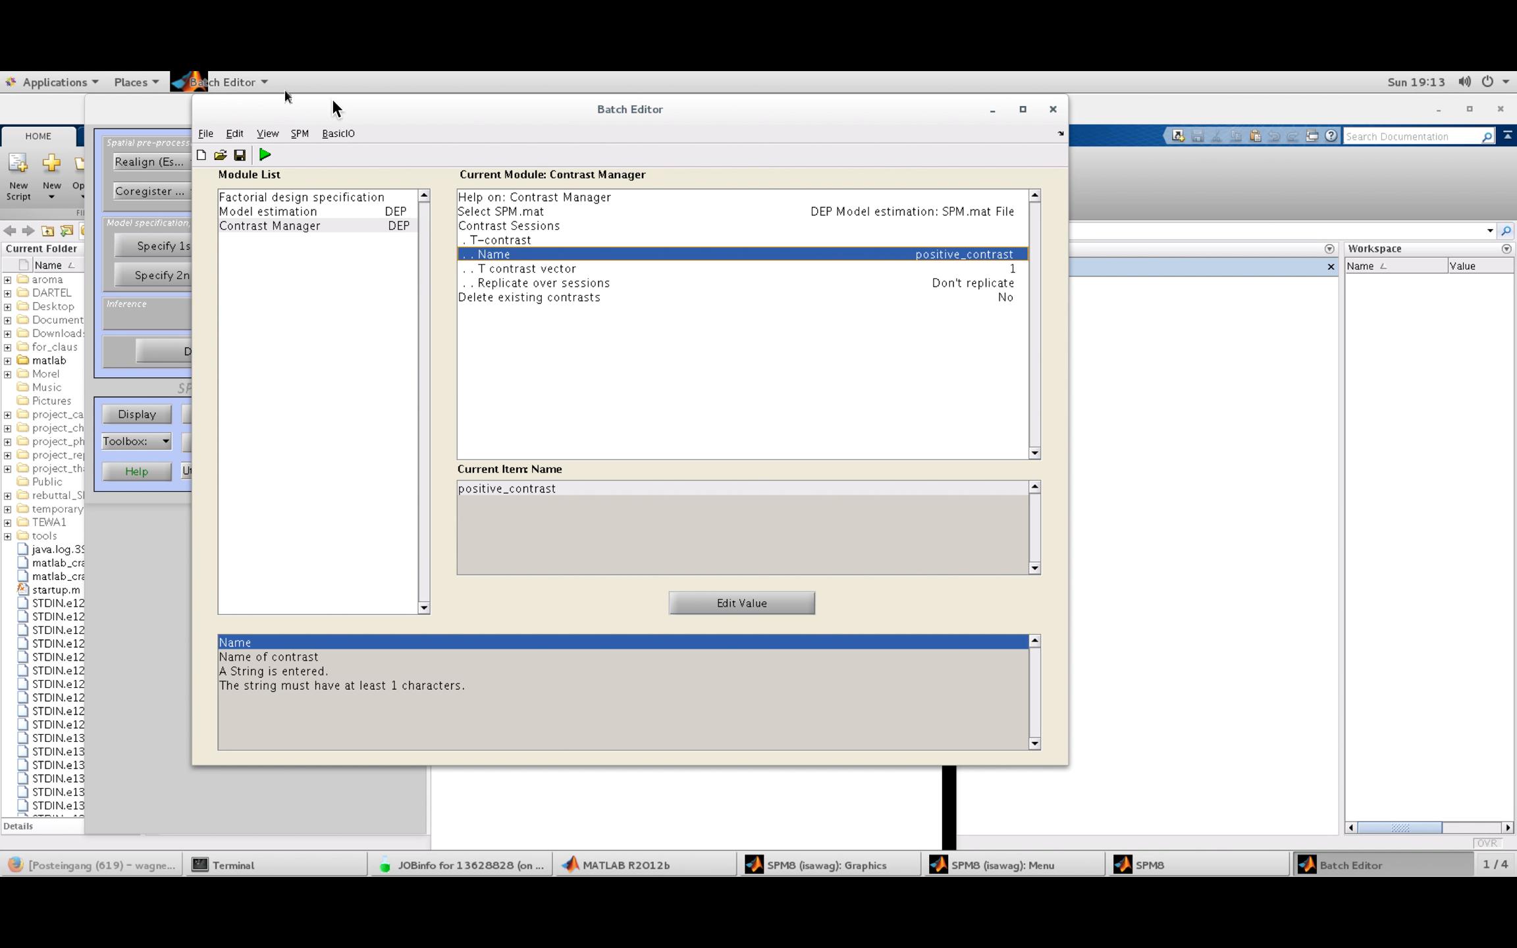
left_click_drag(343, 104, 468, 118)
left_click(438, 217)
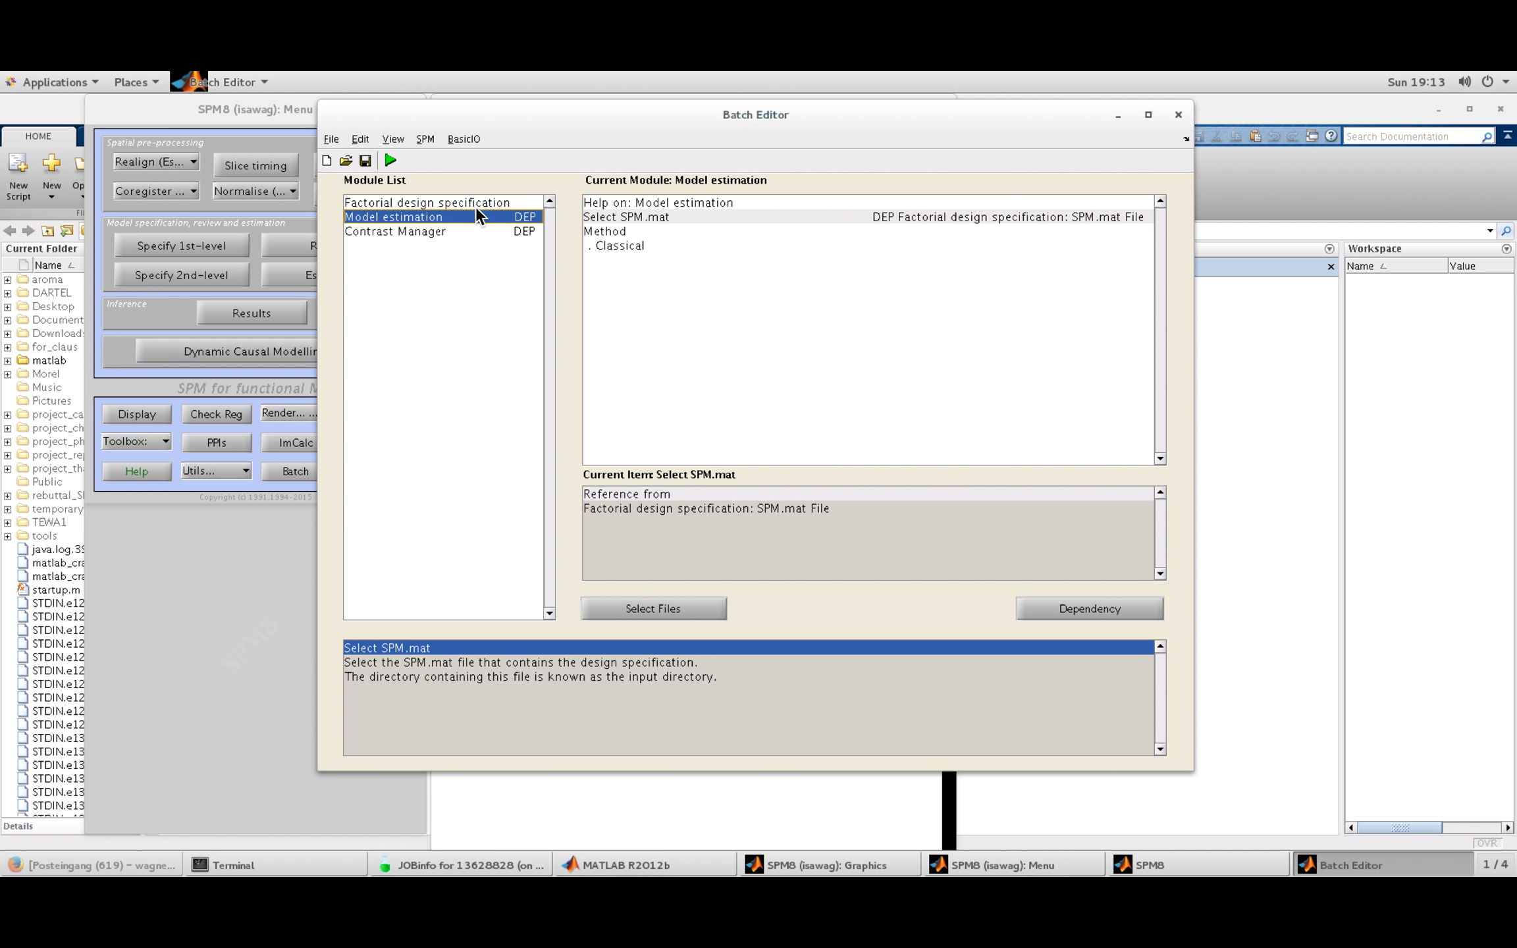
left_click(493, 202)
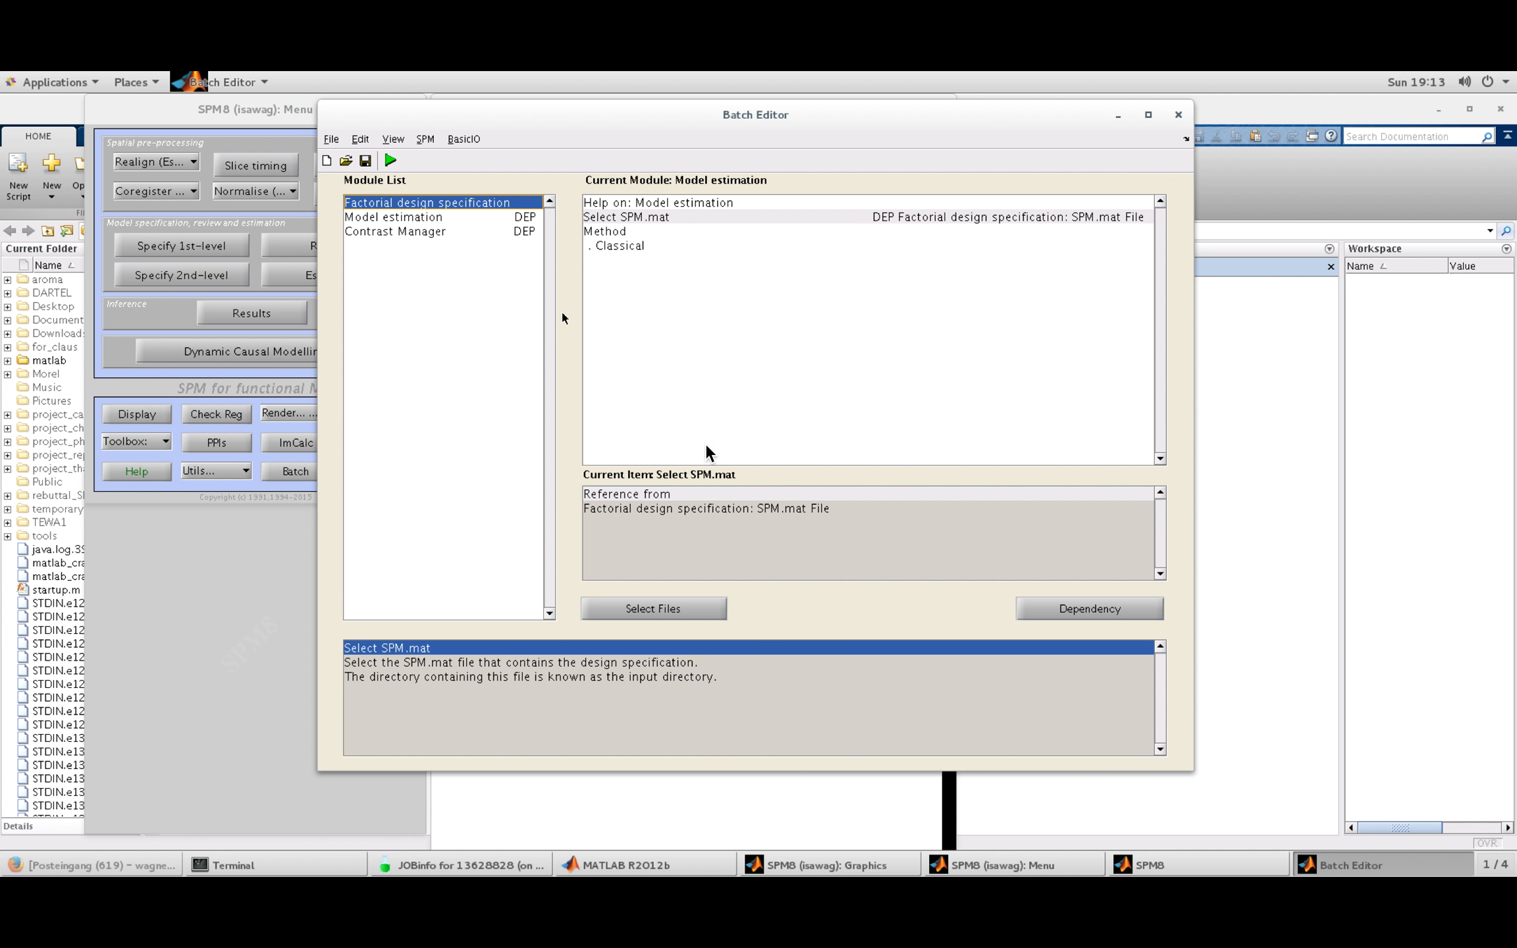
left_click(390, 162)
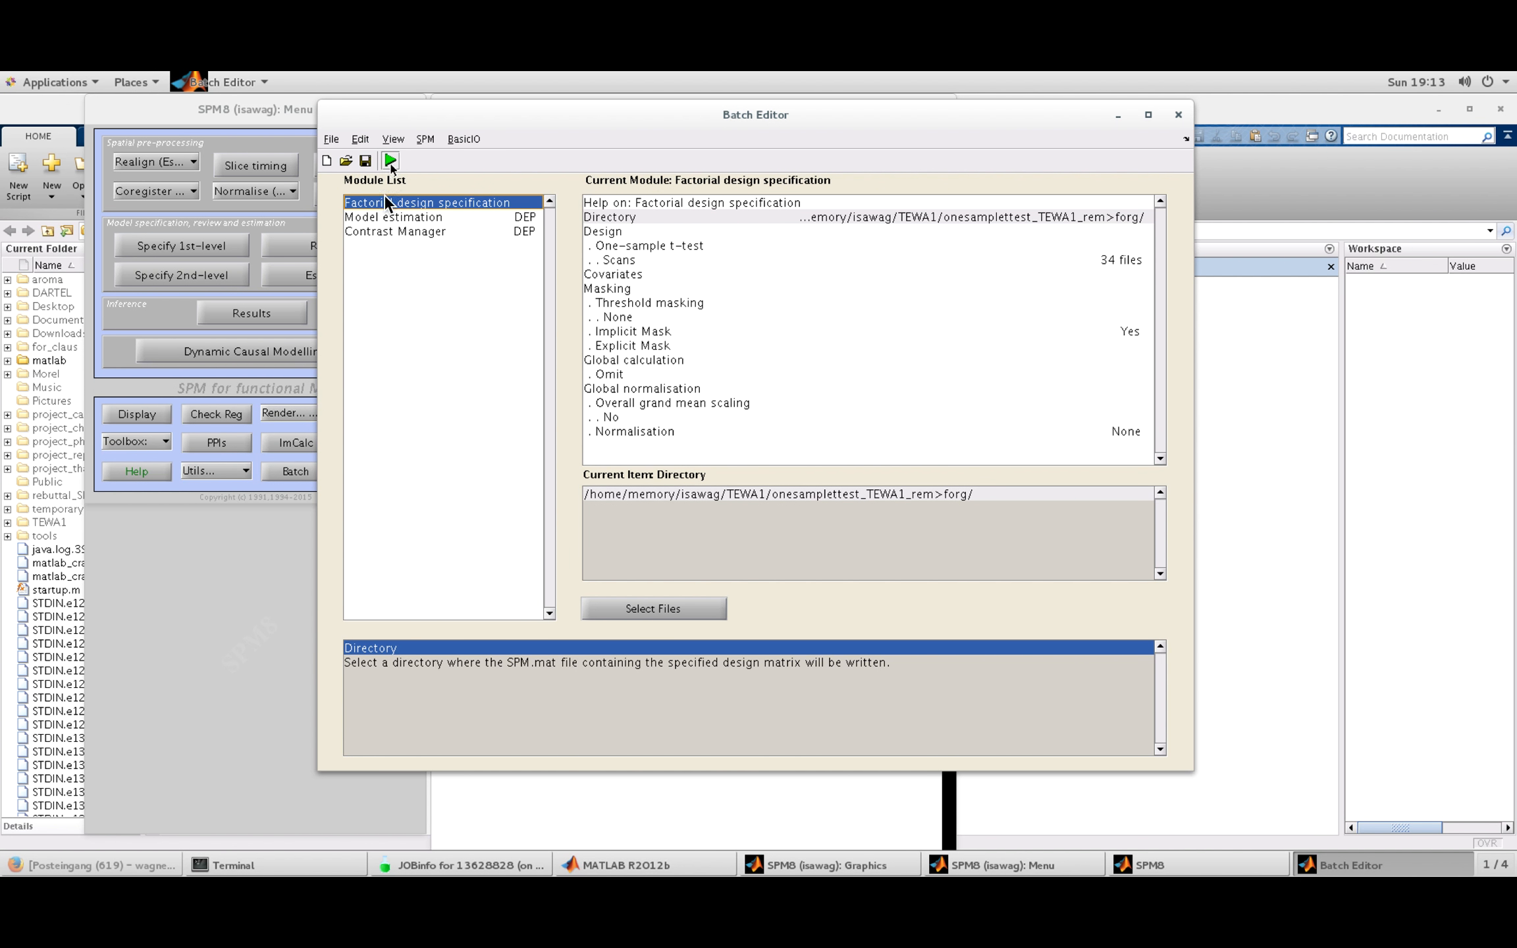
Step: Move the Stats window aside to examine the batch log in the MATLAB Command Window, and bring the SPM menu to the front
left_click_drag(214, 483, 204, 321)
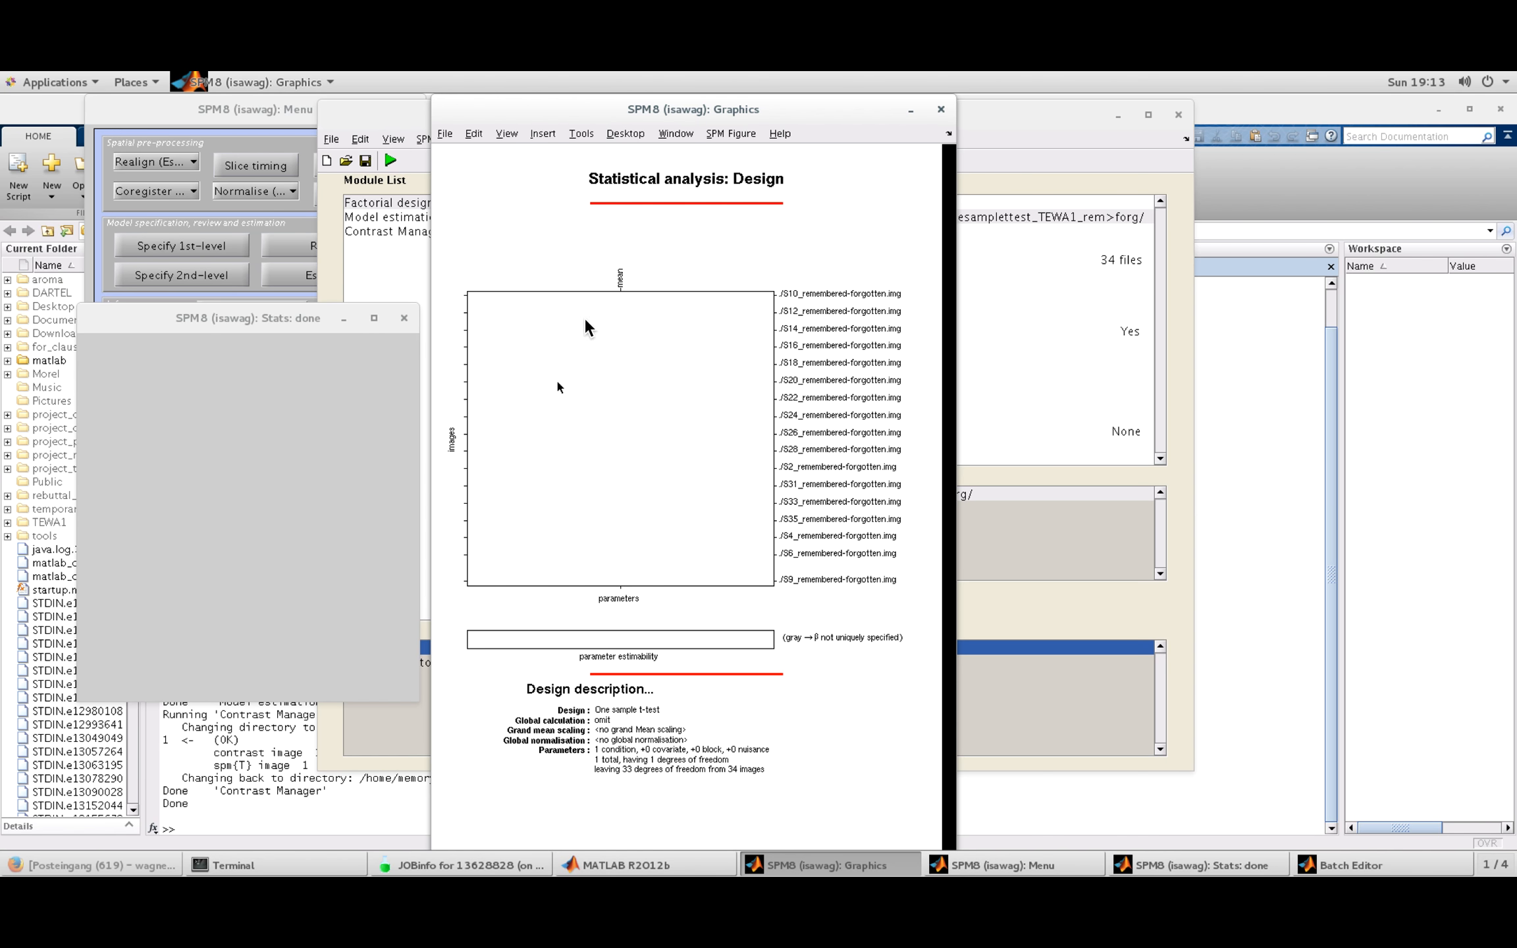
left_click(256, 320)
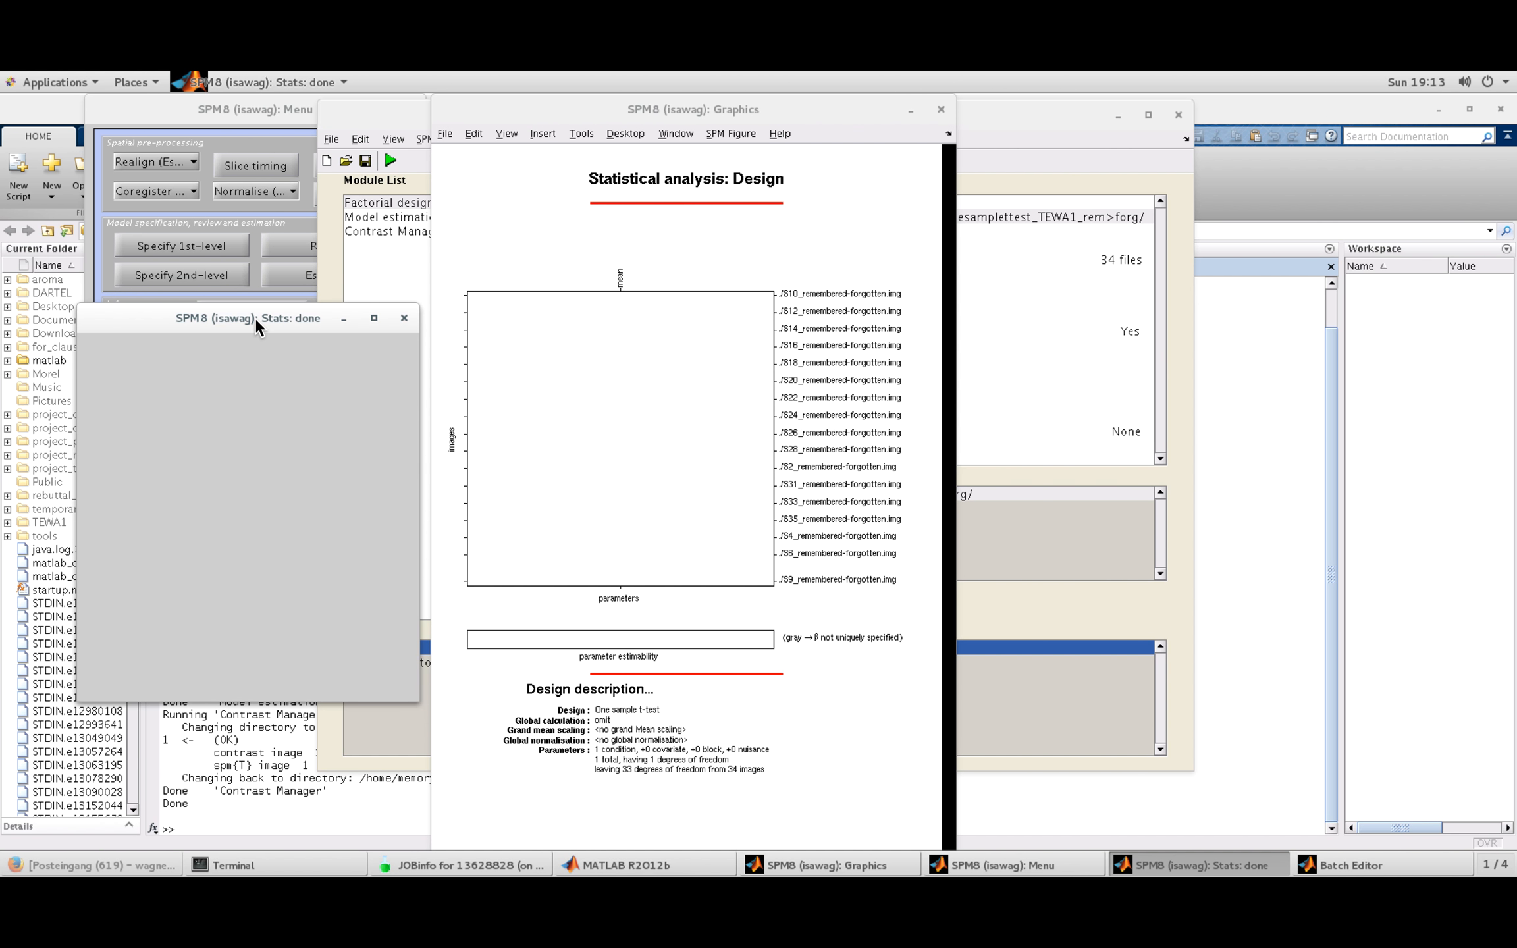
left_click_drag(255, 318, 238, 281)
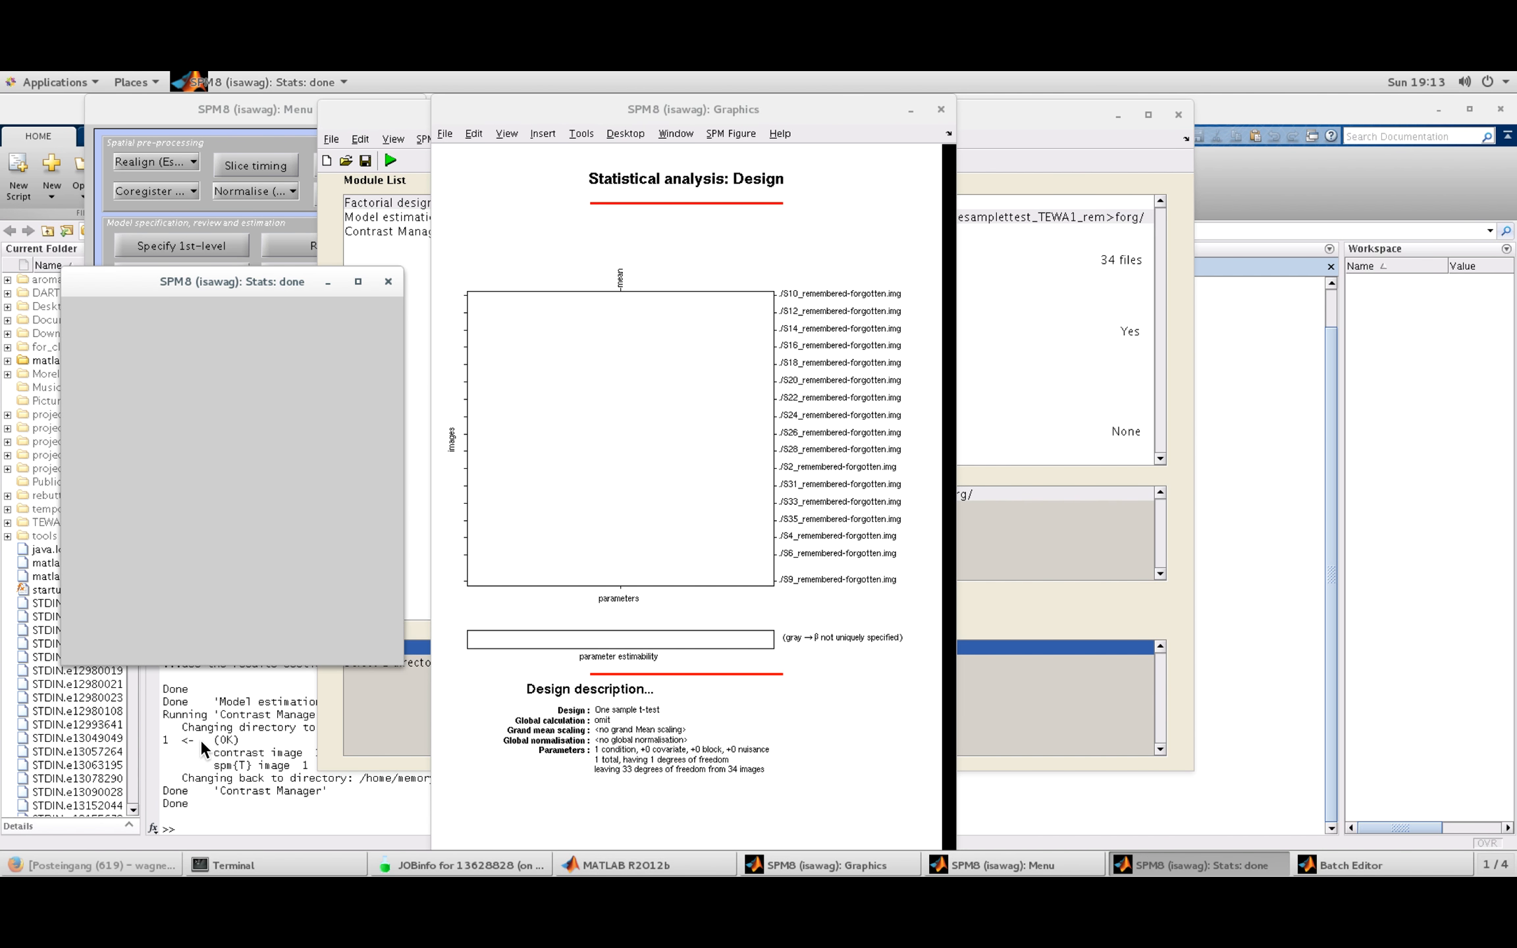
left_click_drag(152, 288, 179, 491)
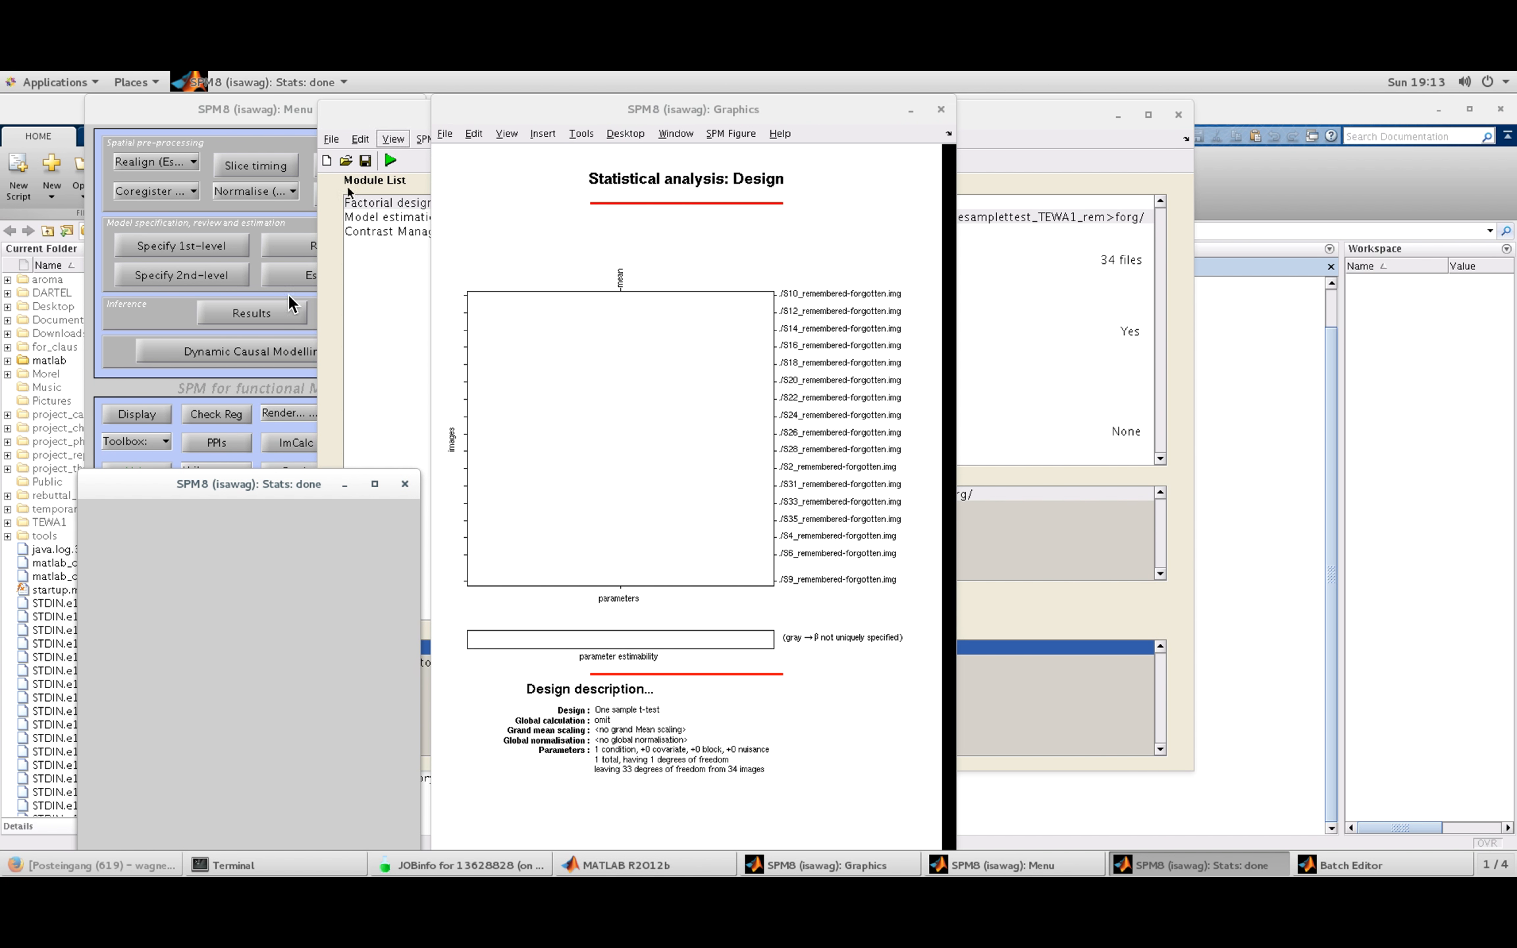
left_click(171, 323)
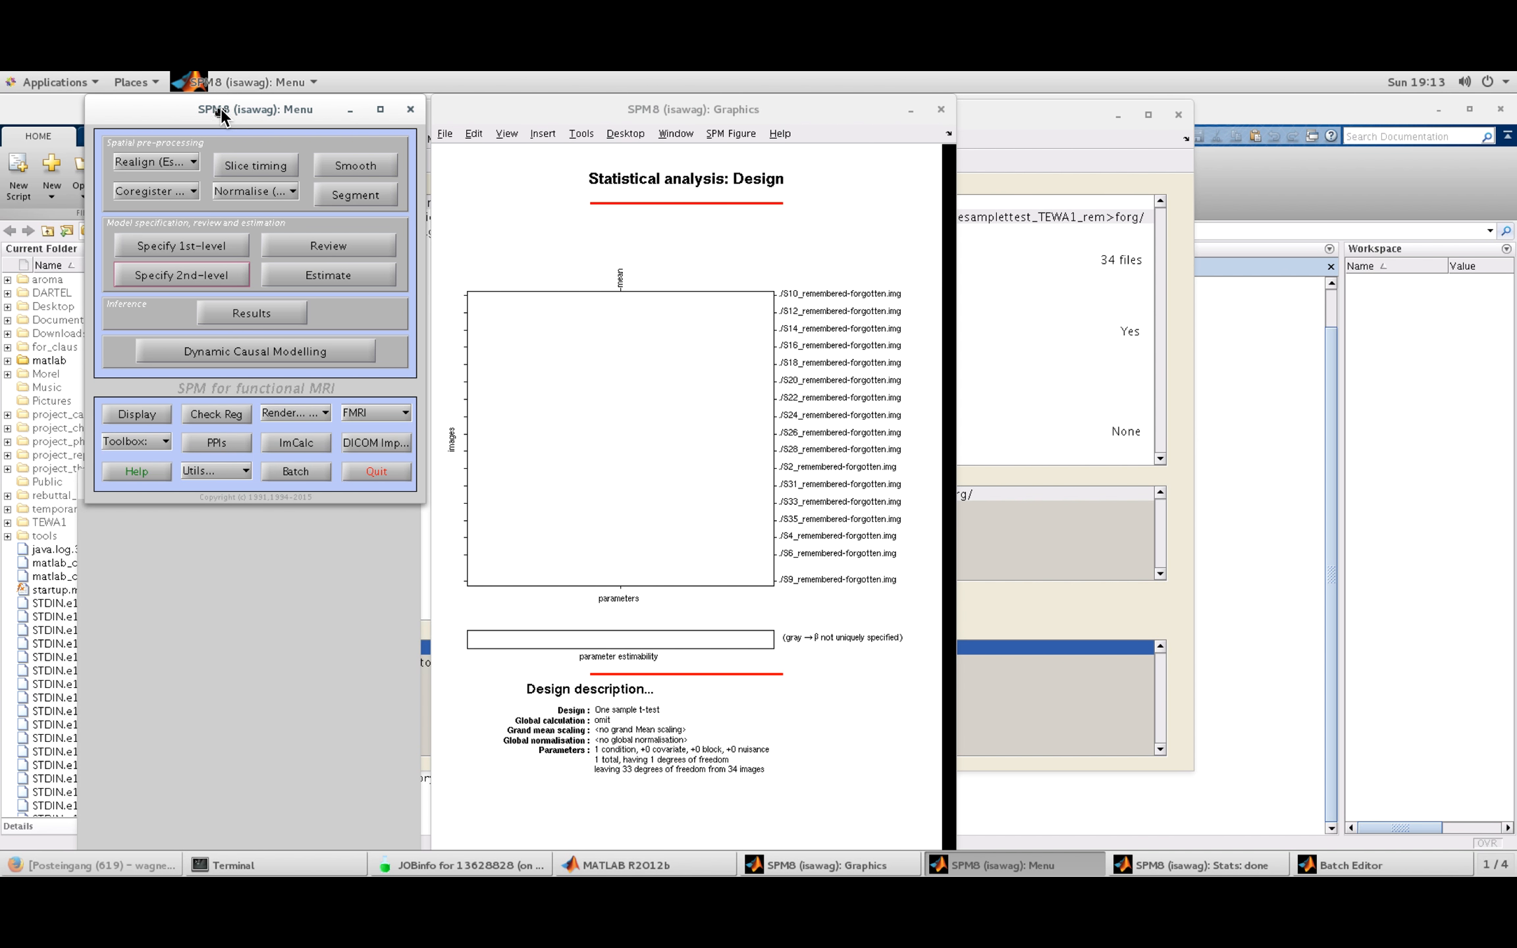
Step: Start the Results inference and load SPM.mat from the folder onesamplettest_TEWA1_rem>forg inside TEWA1
left_click(226, 311)
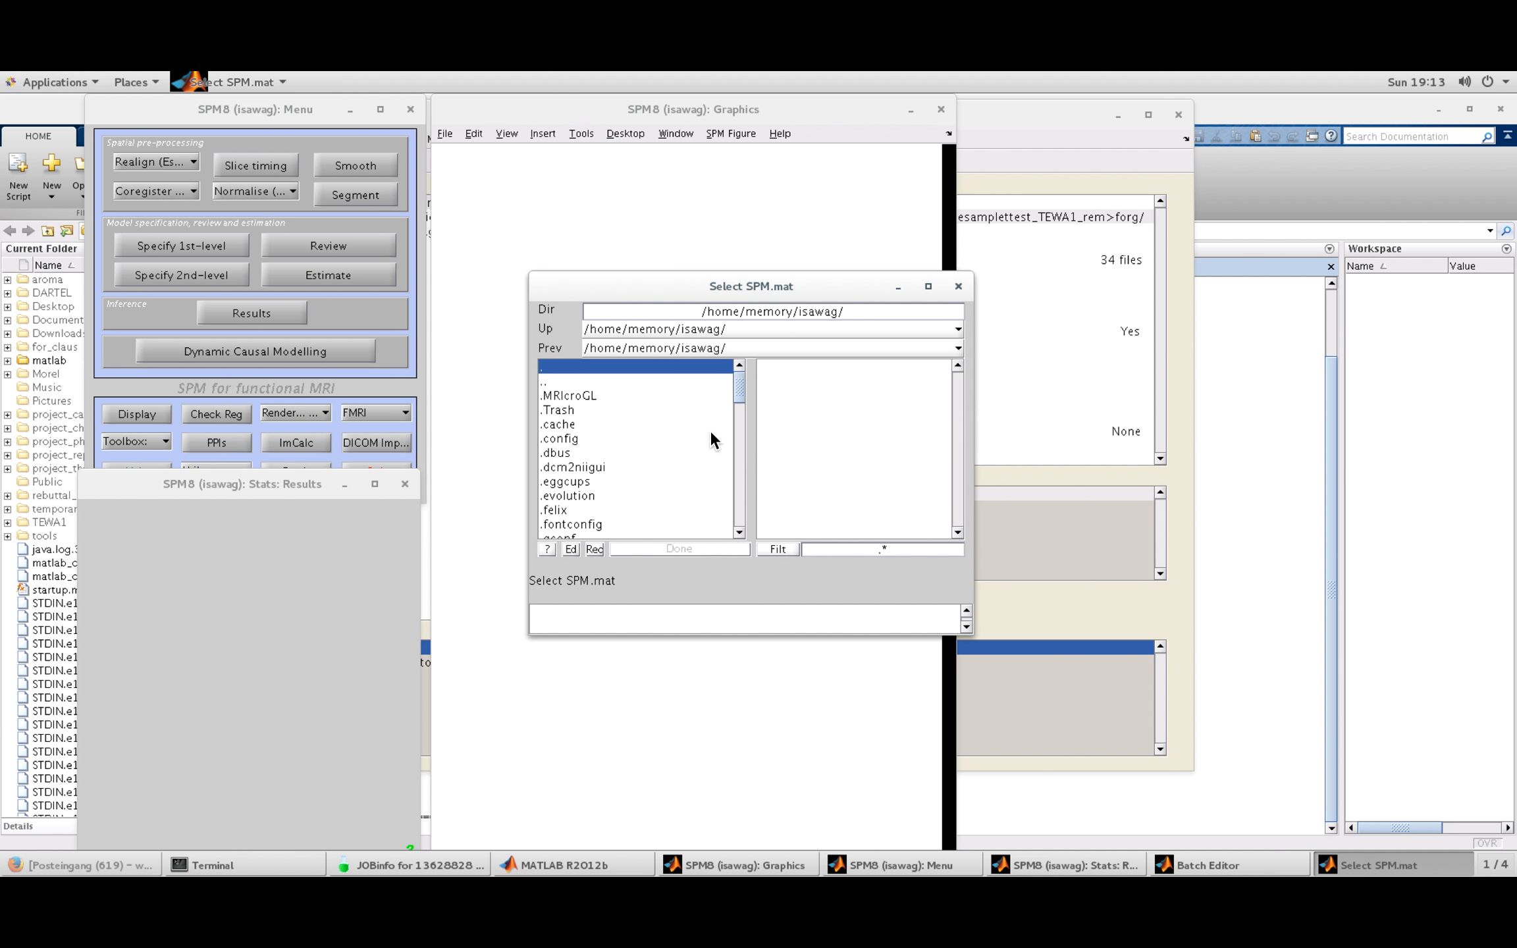
left_click_drag(739, 392, 739, 512)
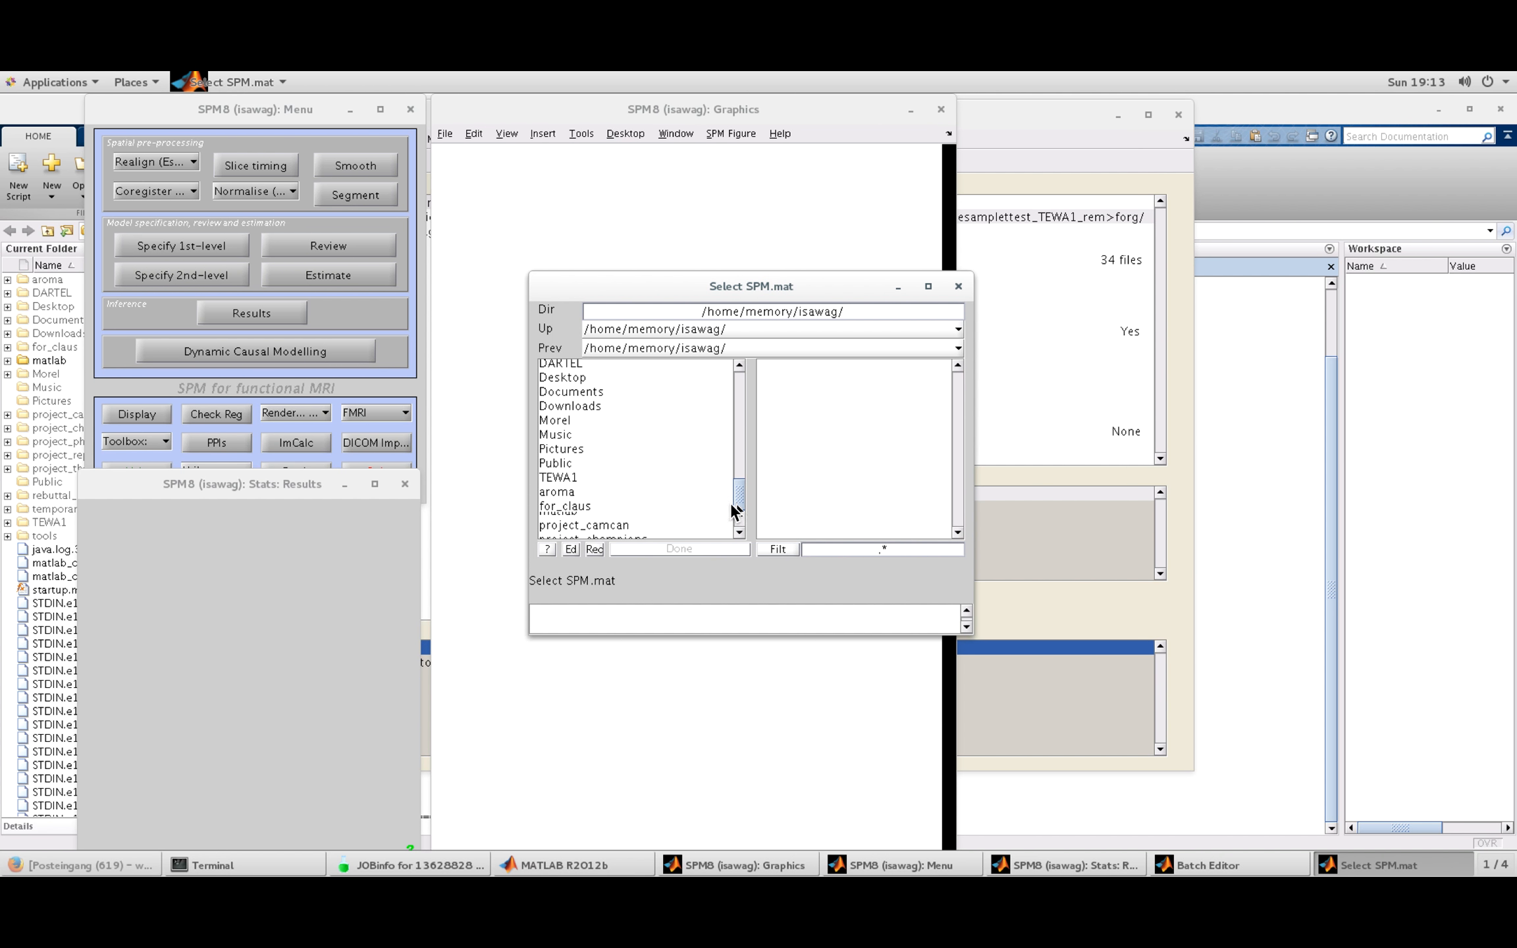
left_click(565, 474)
left_click(545, 382)
left_click(571, 517)
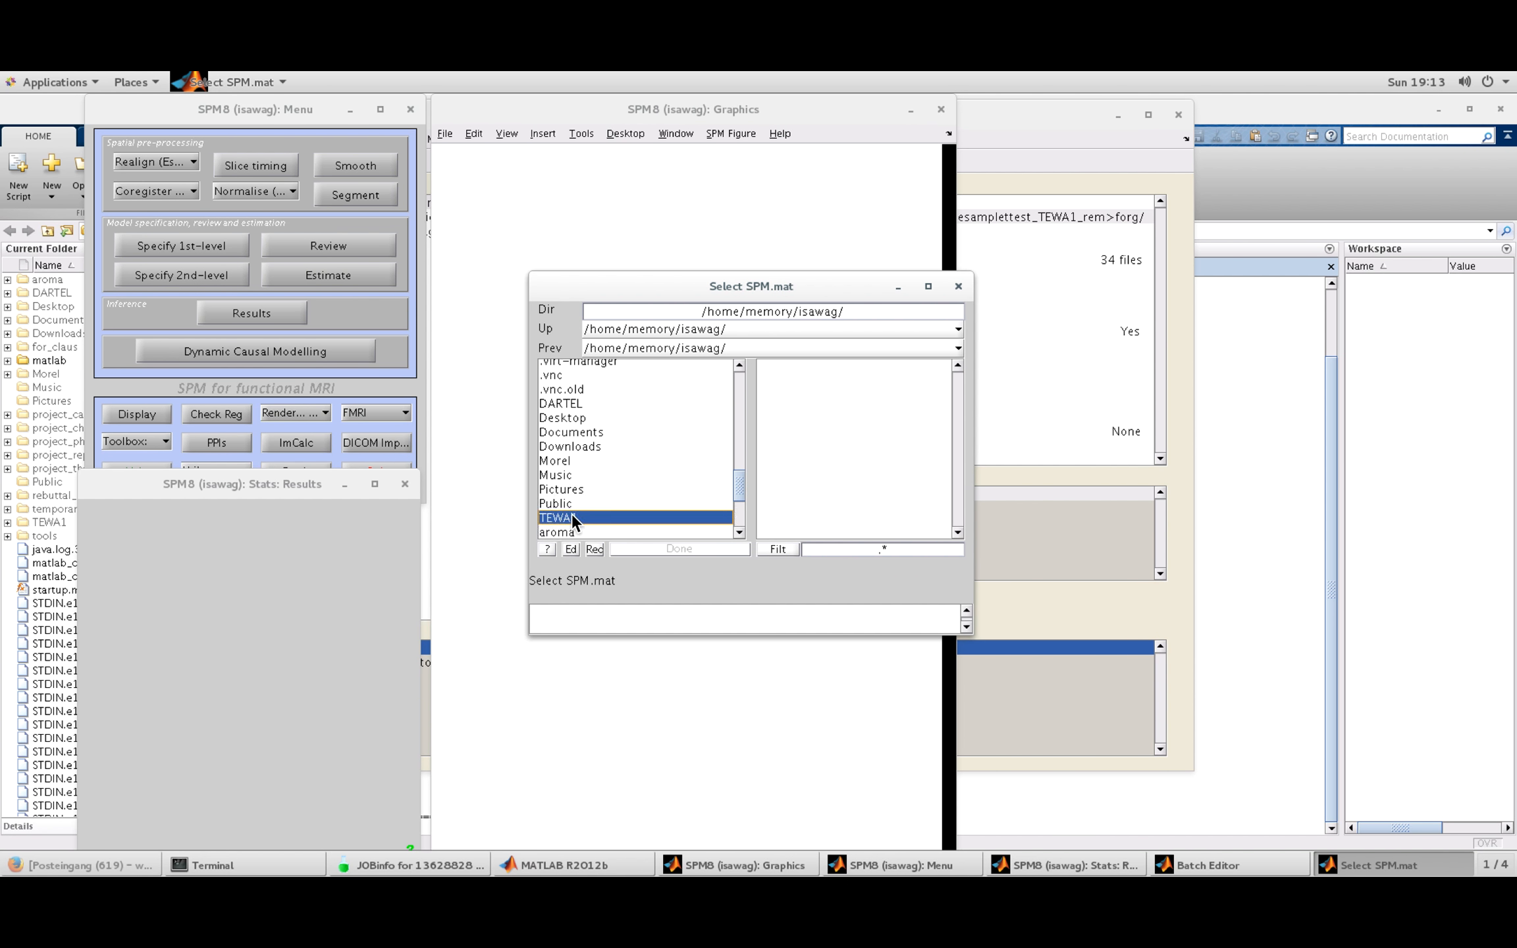
left_click(574, 395)
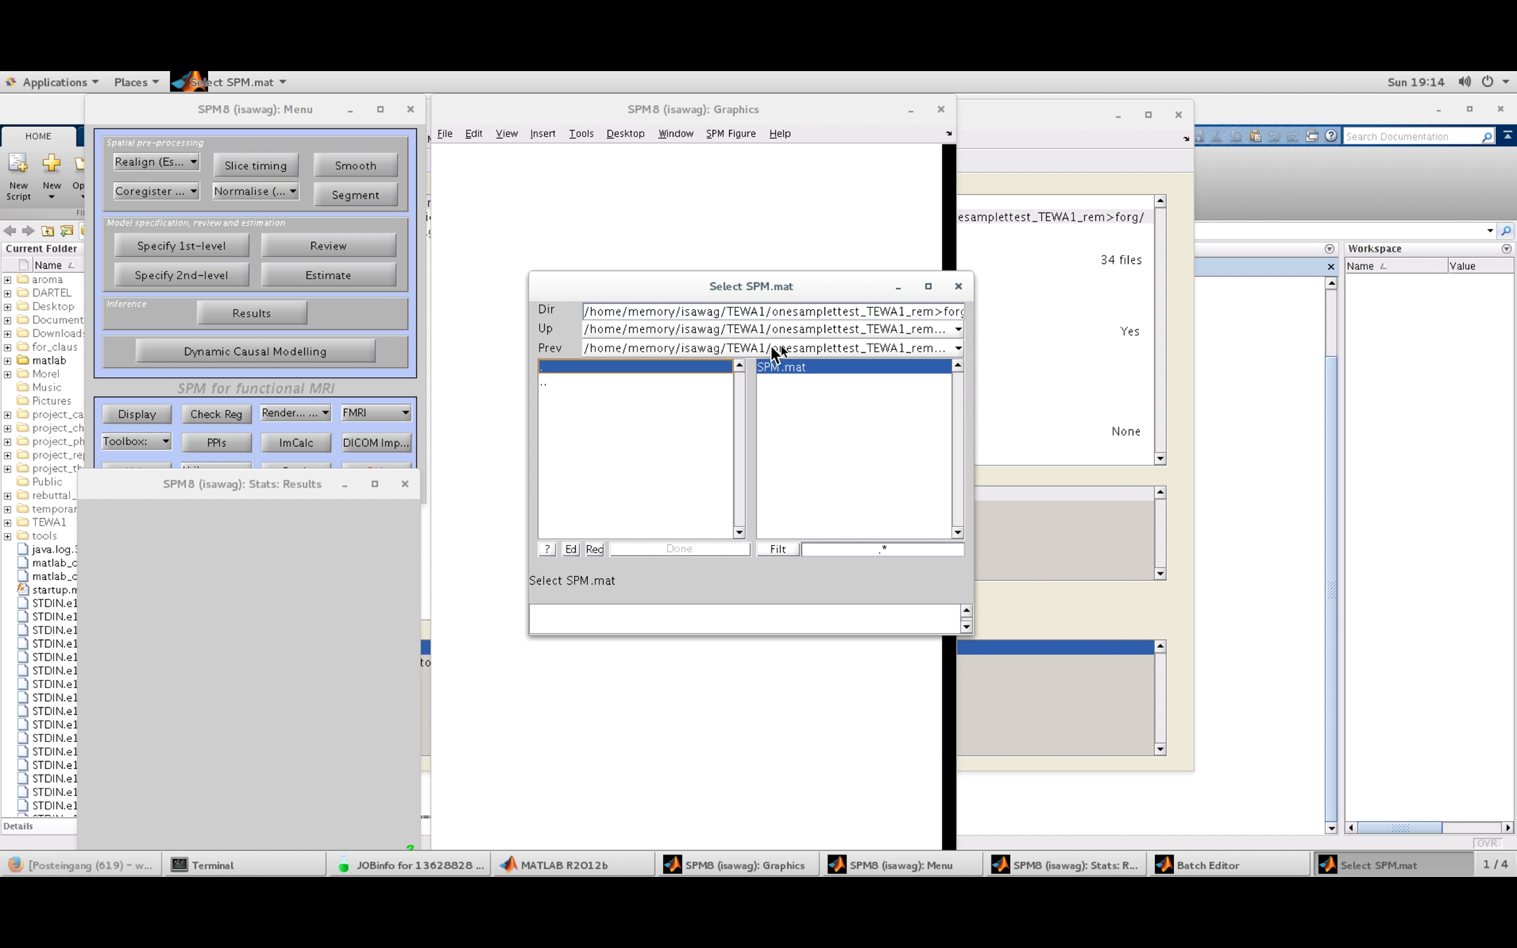
left_click(780, 400)
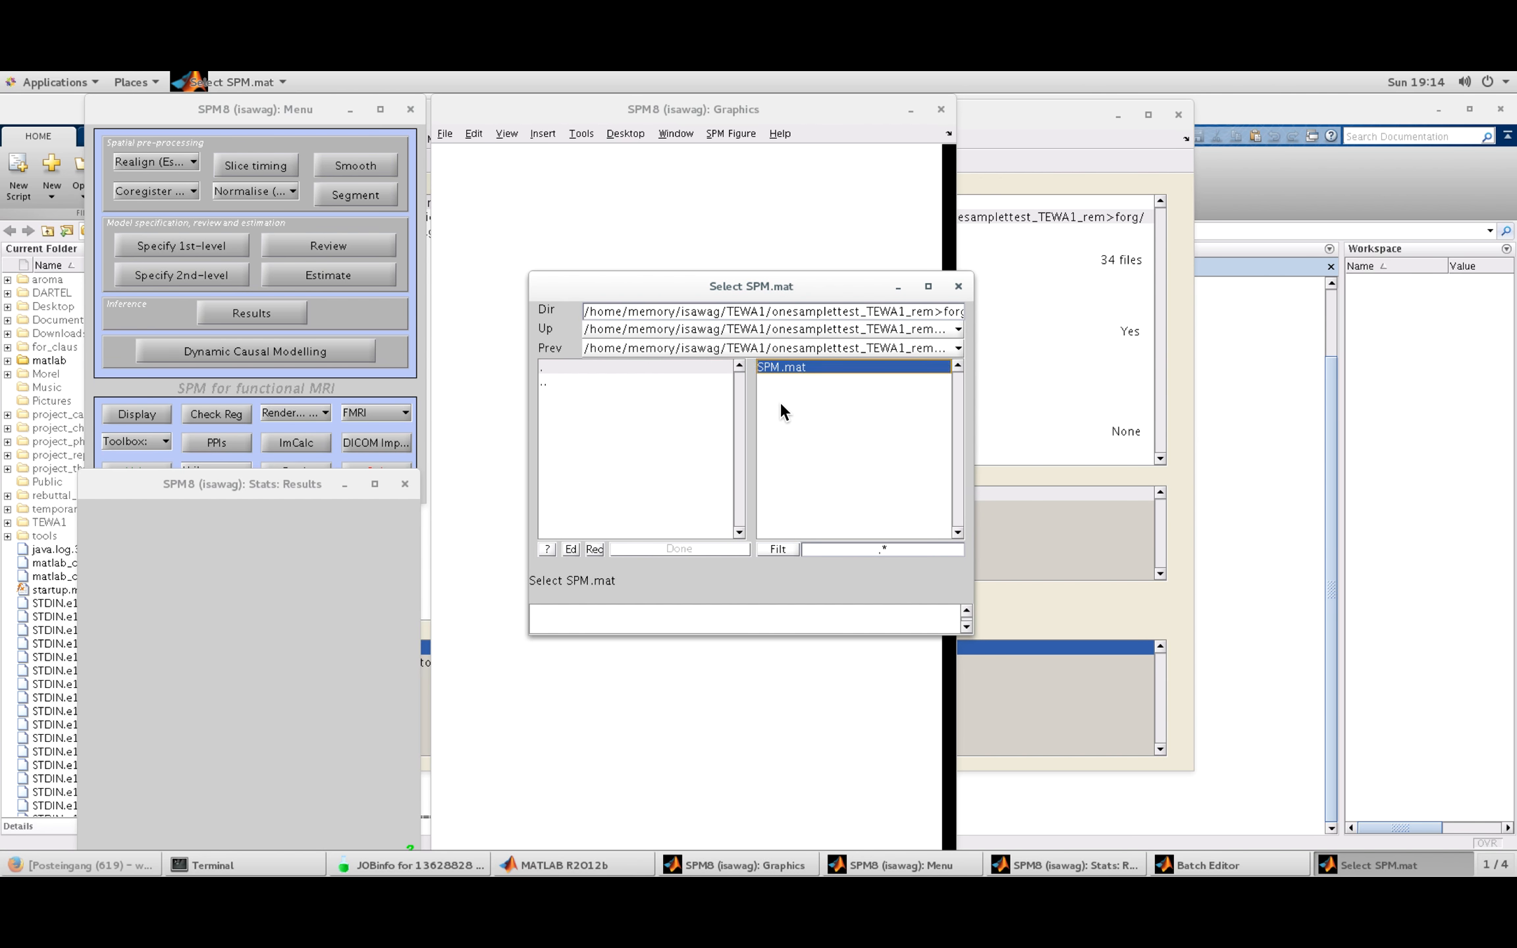
left_click(636, 548)
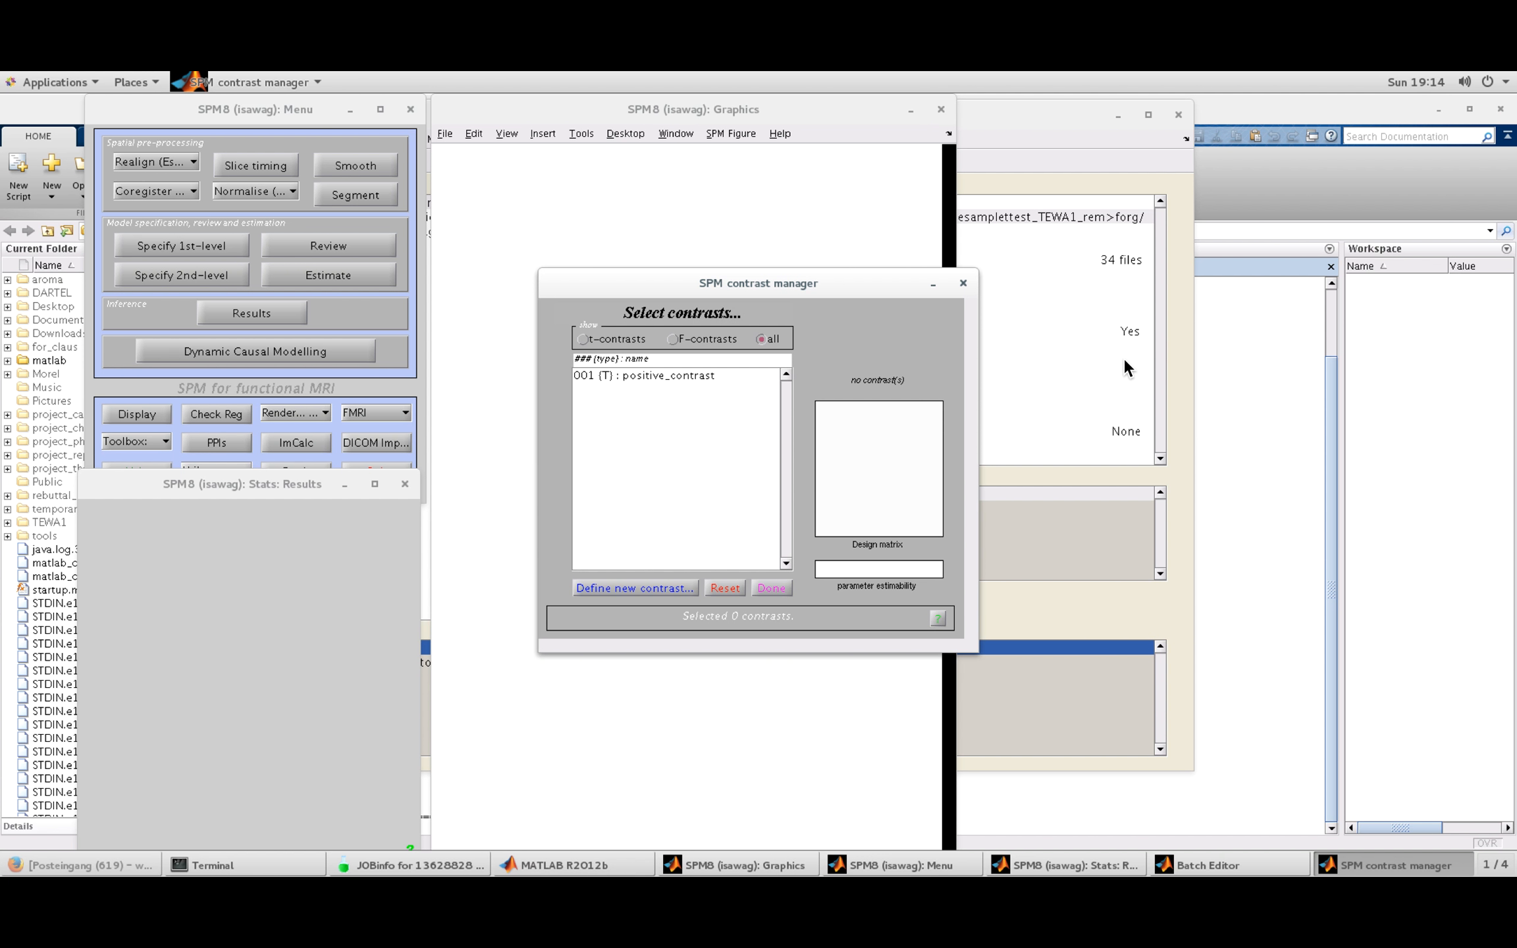
left_click(762, 339)
left_click(629, 589)
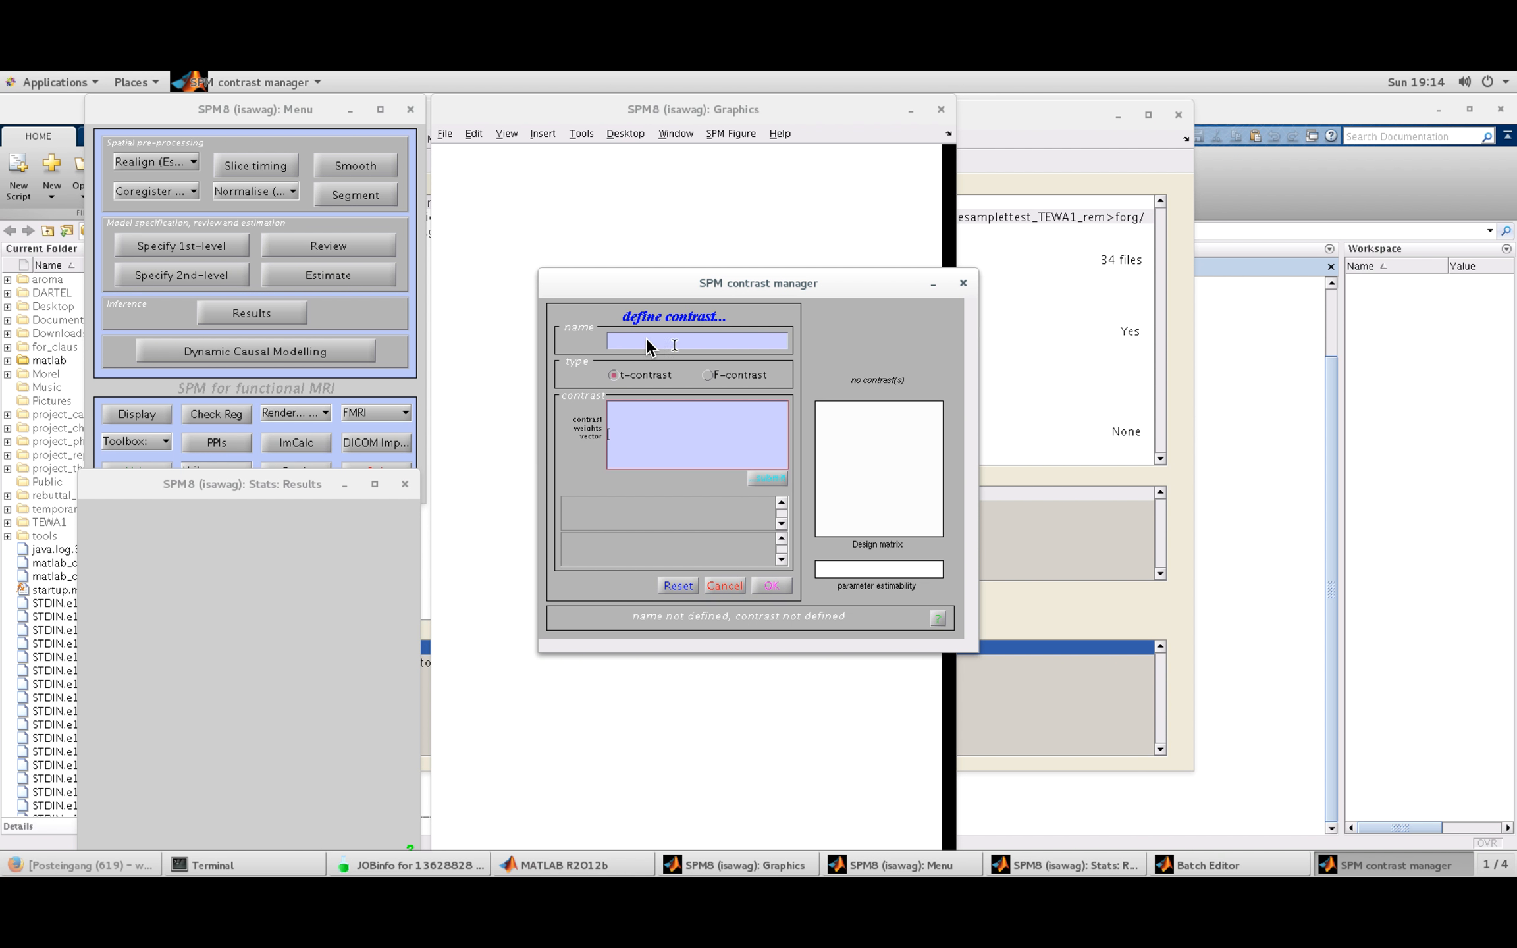
left_click(726, 585)
Step: Select the positive_contrast T-contrast for the results, apply no masking and keep positive_contrast as the comparison title
left_click(696, 376)
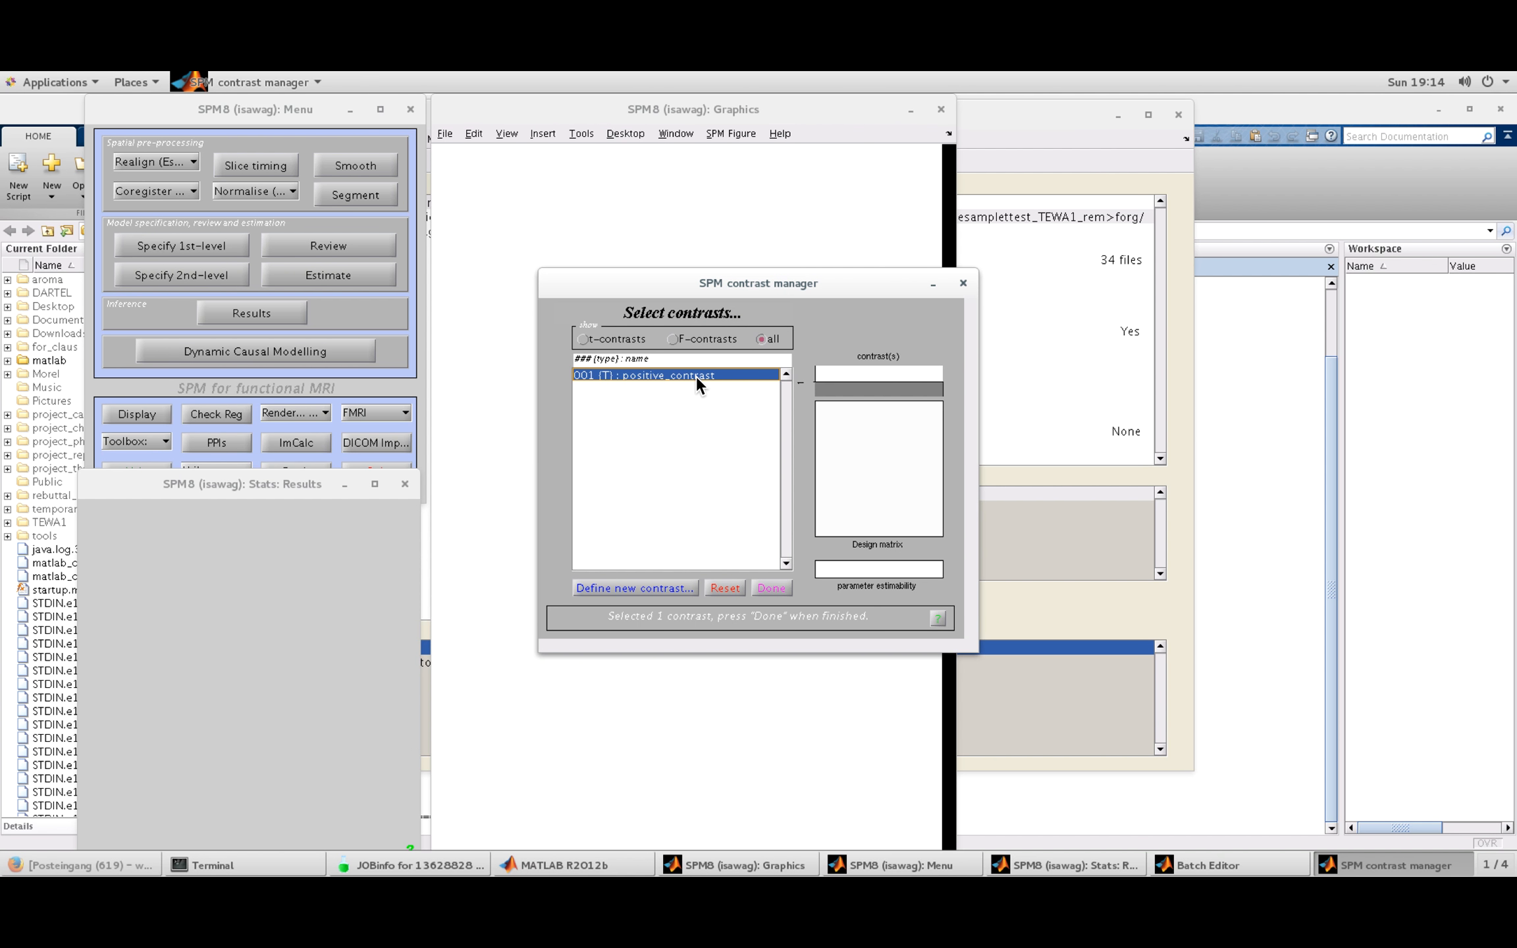
left_click(767, 589)
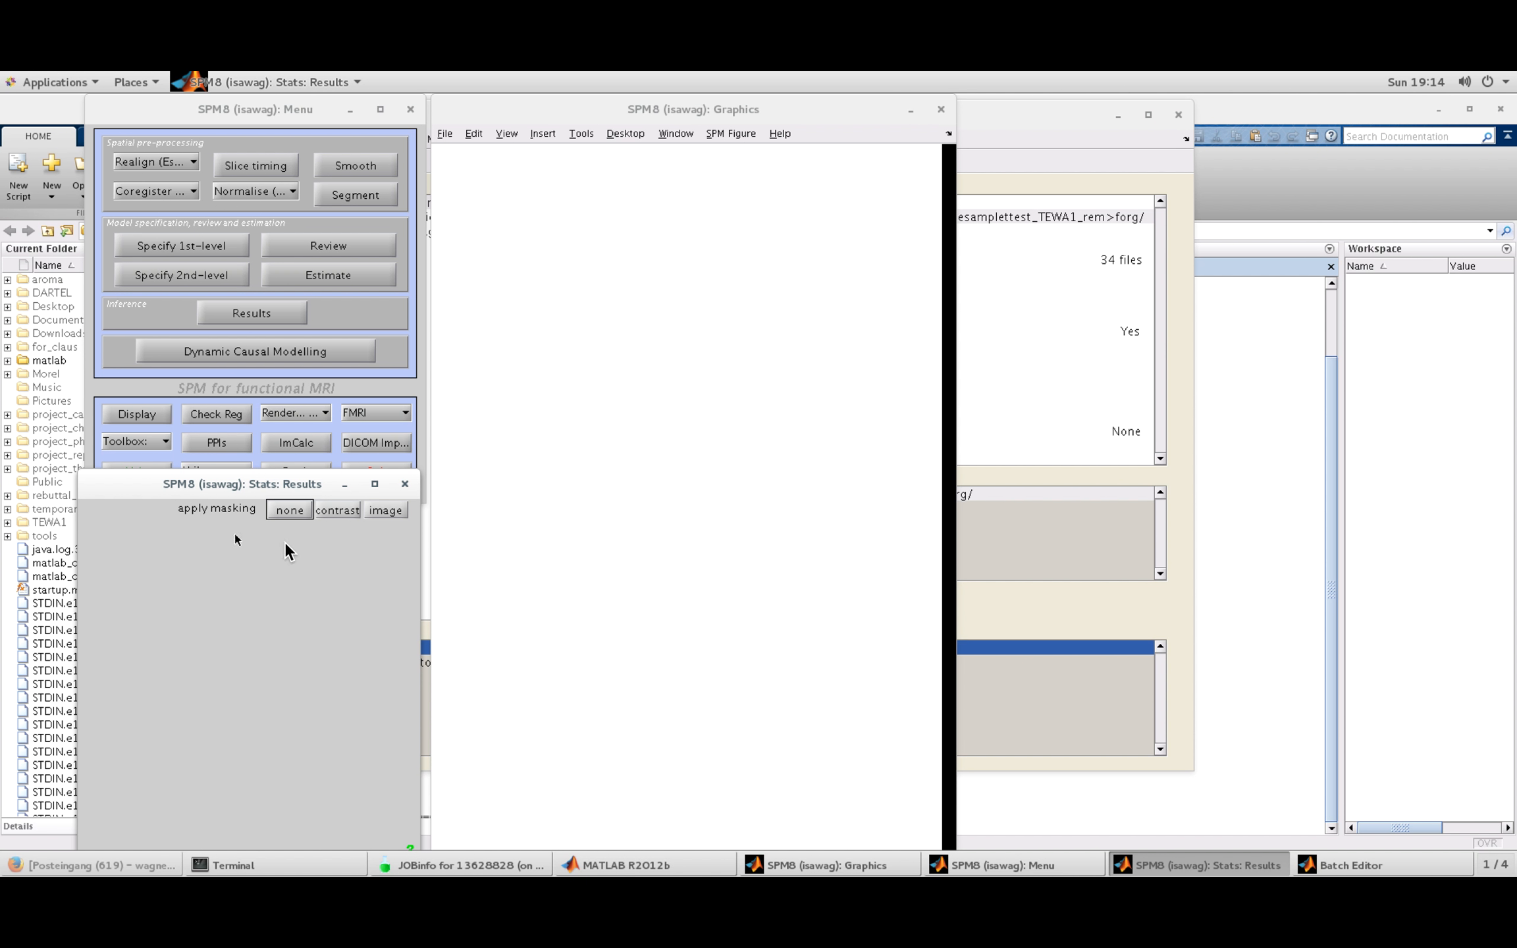
left_click(288, 510)
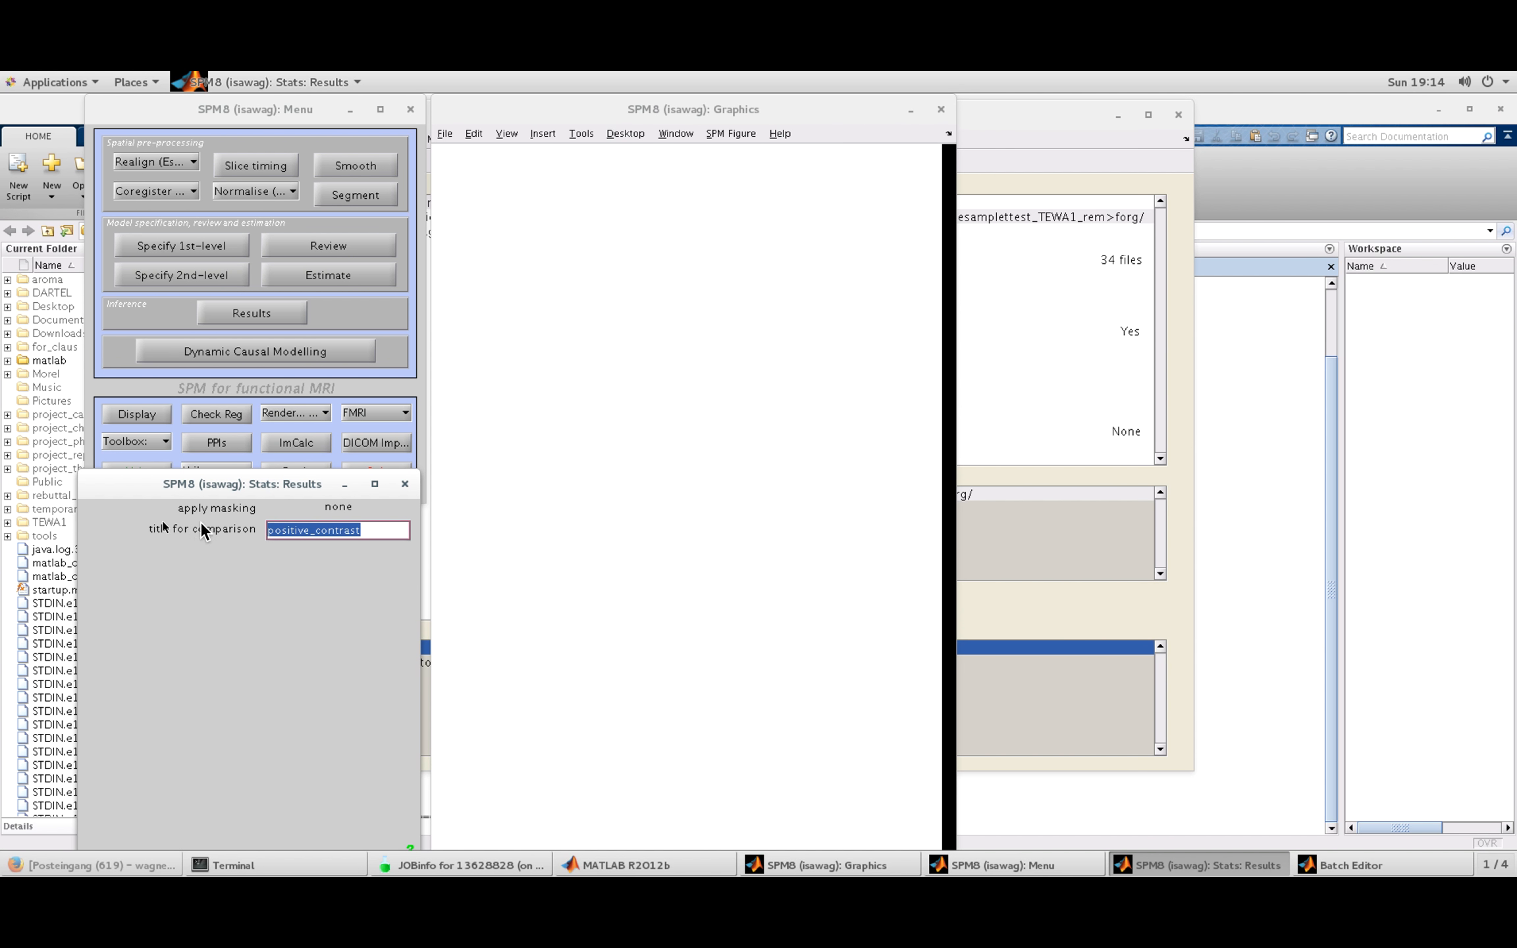
key("Return")
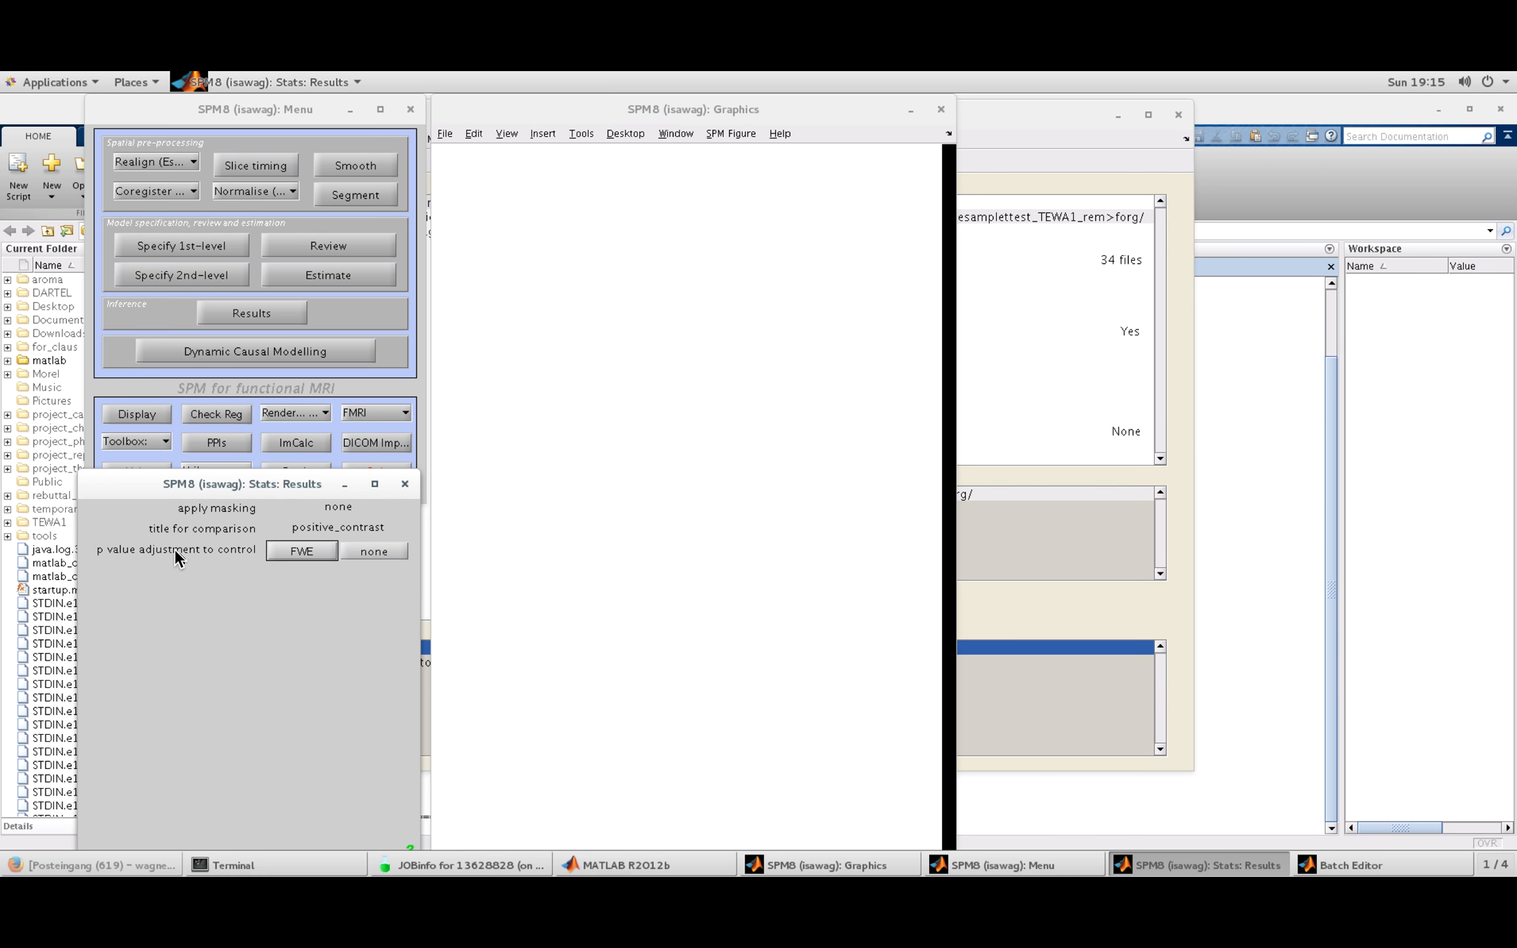
Step: Threshold the results without p-value adjustment at 0.001, with an extent threshold of 0 voxels
left_click(375, 551)
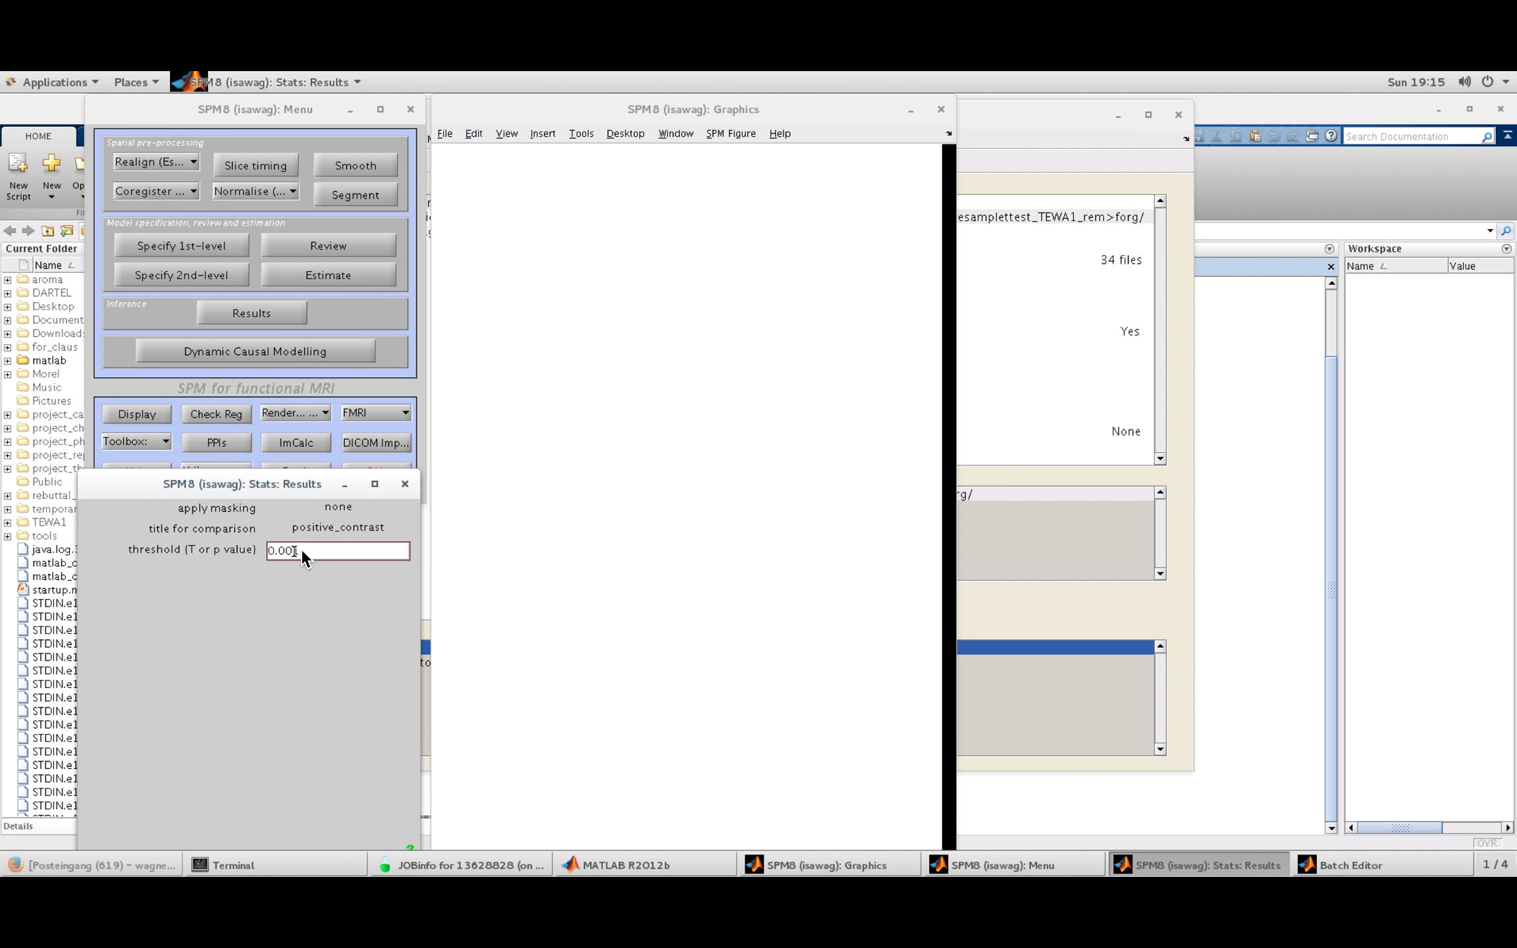
key("Return")
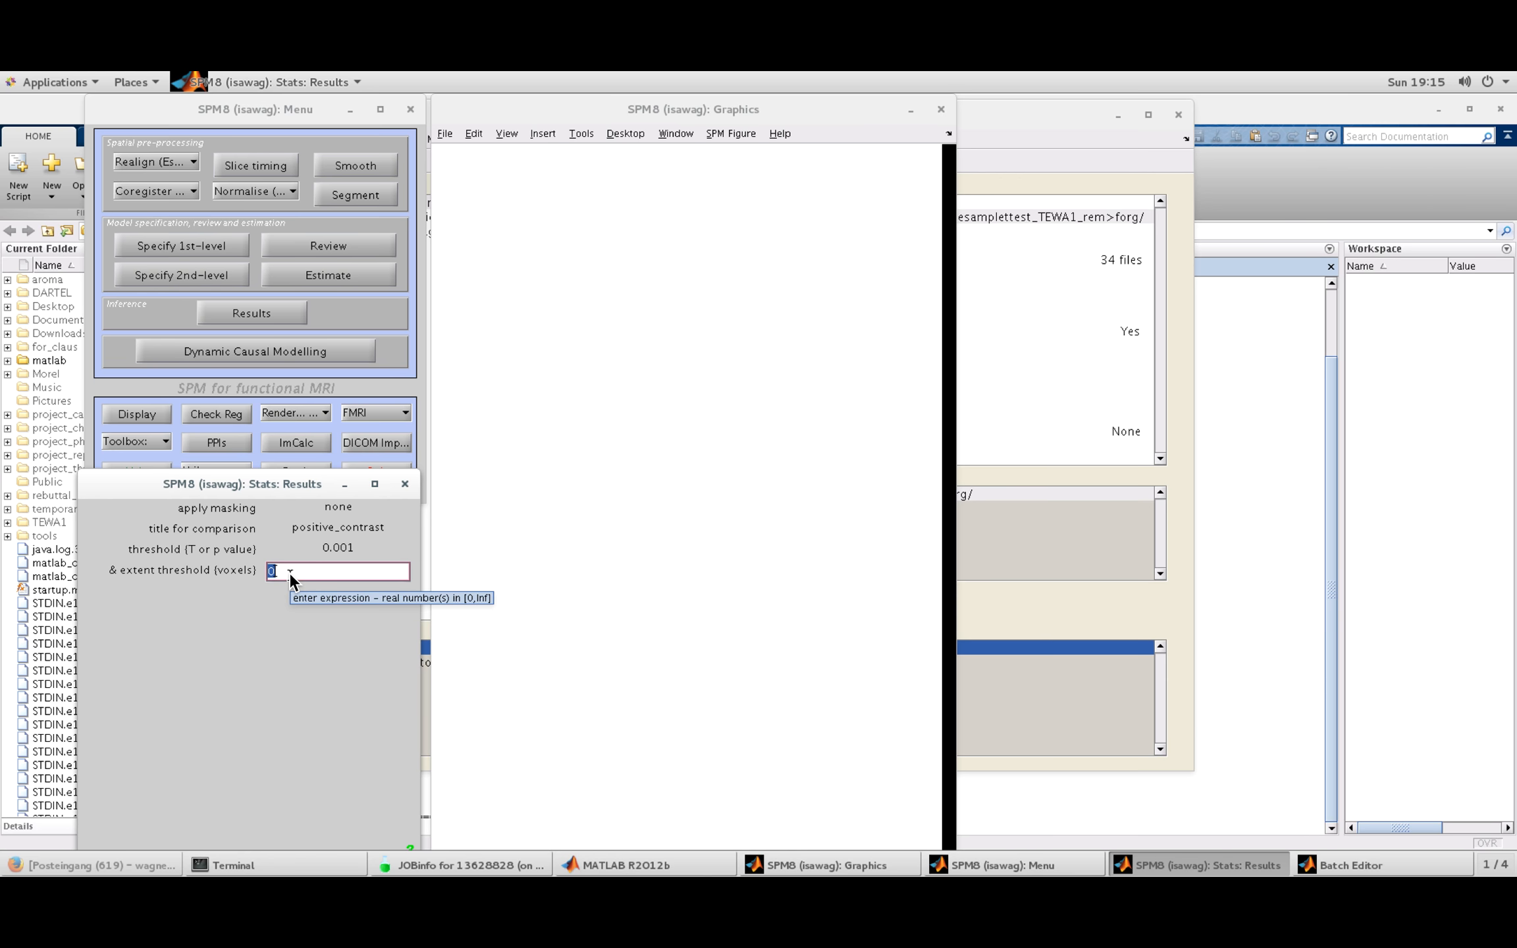
key("Return")
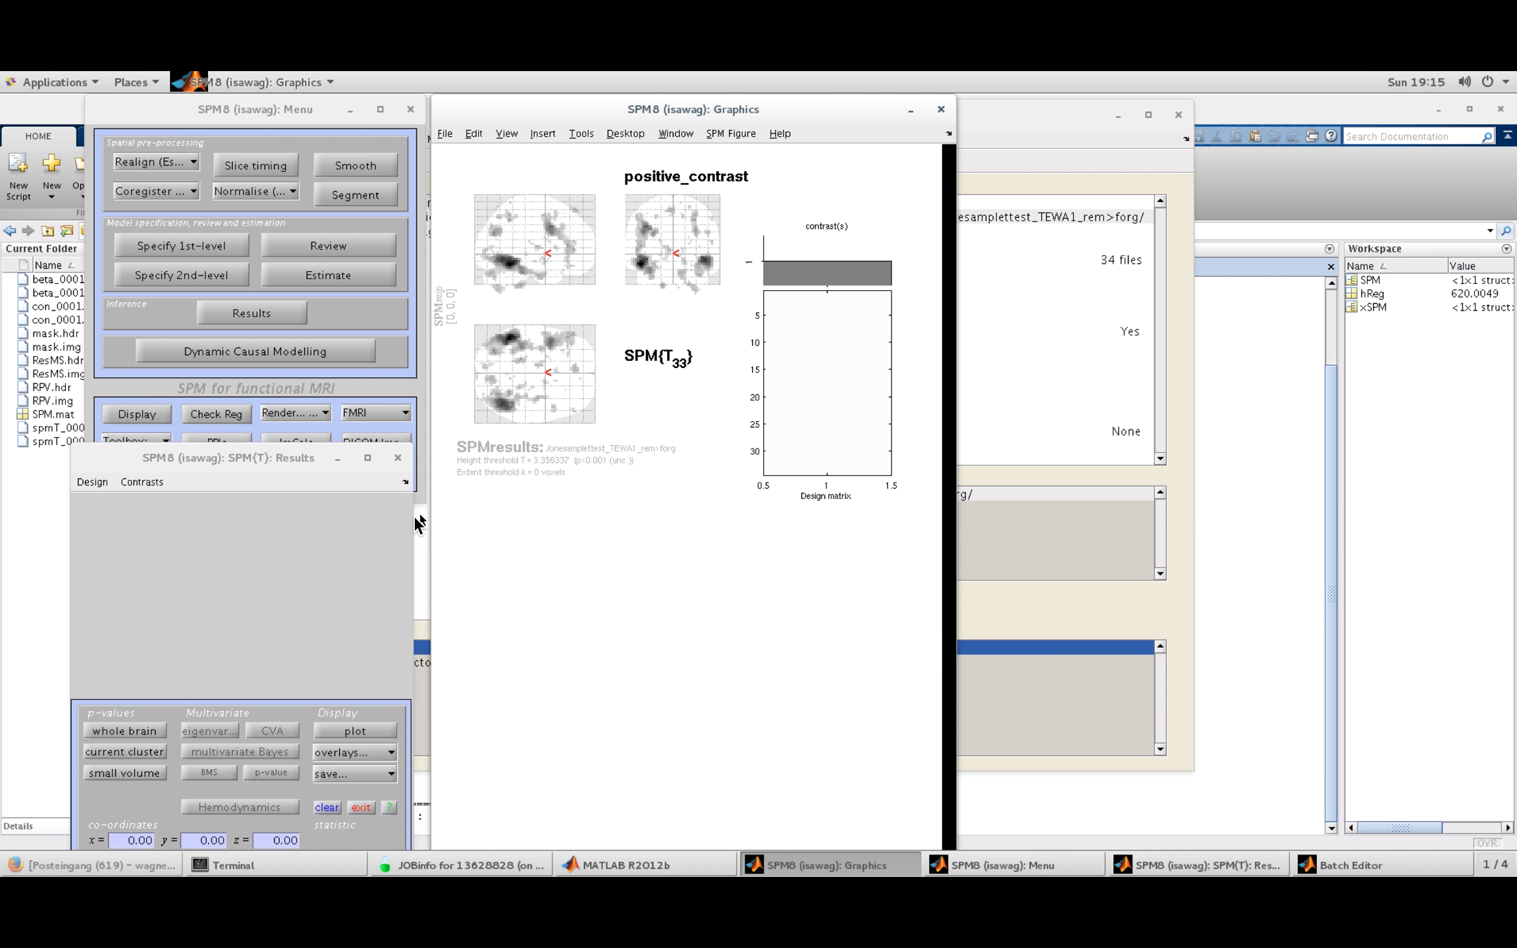
Step: Overlay the results as sections on avg_mprage_n34.nii from the average_mprage folder inside project_replay
left_click(347, 754)
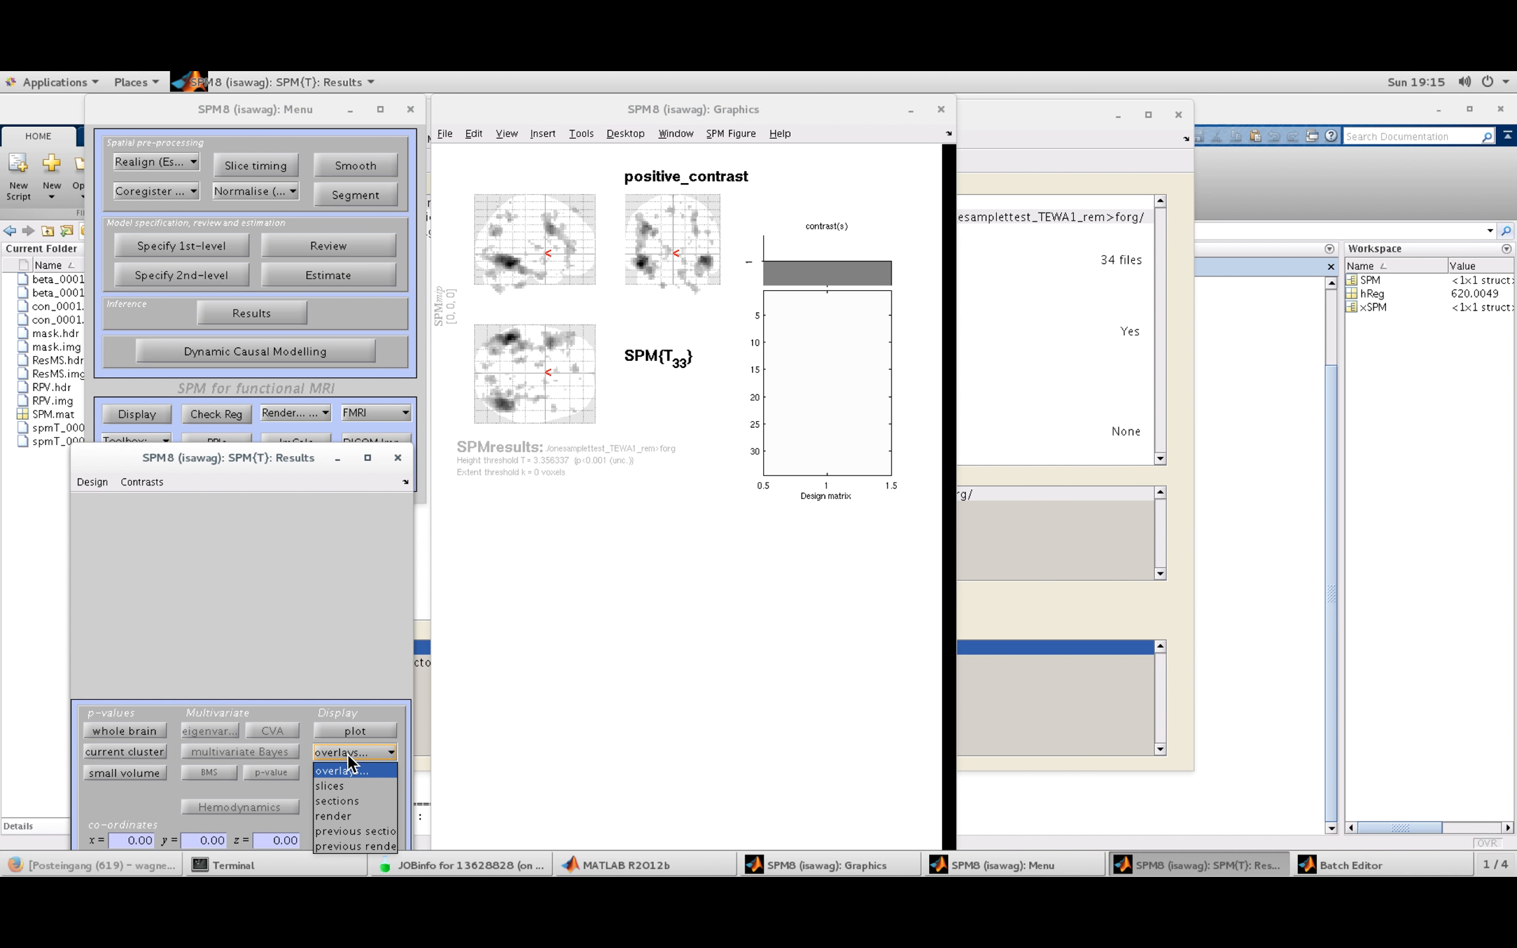
left_click(348, 759)
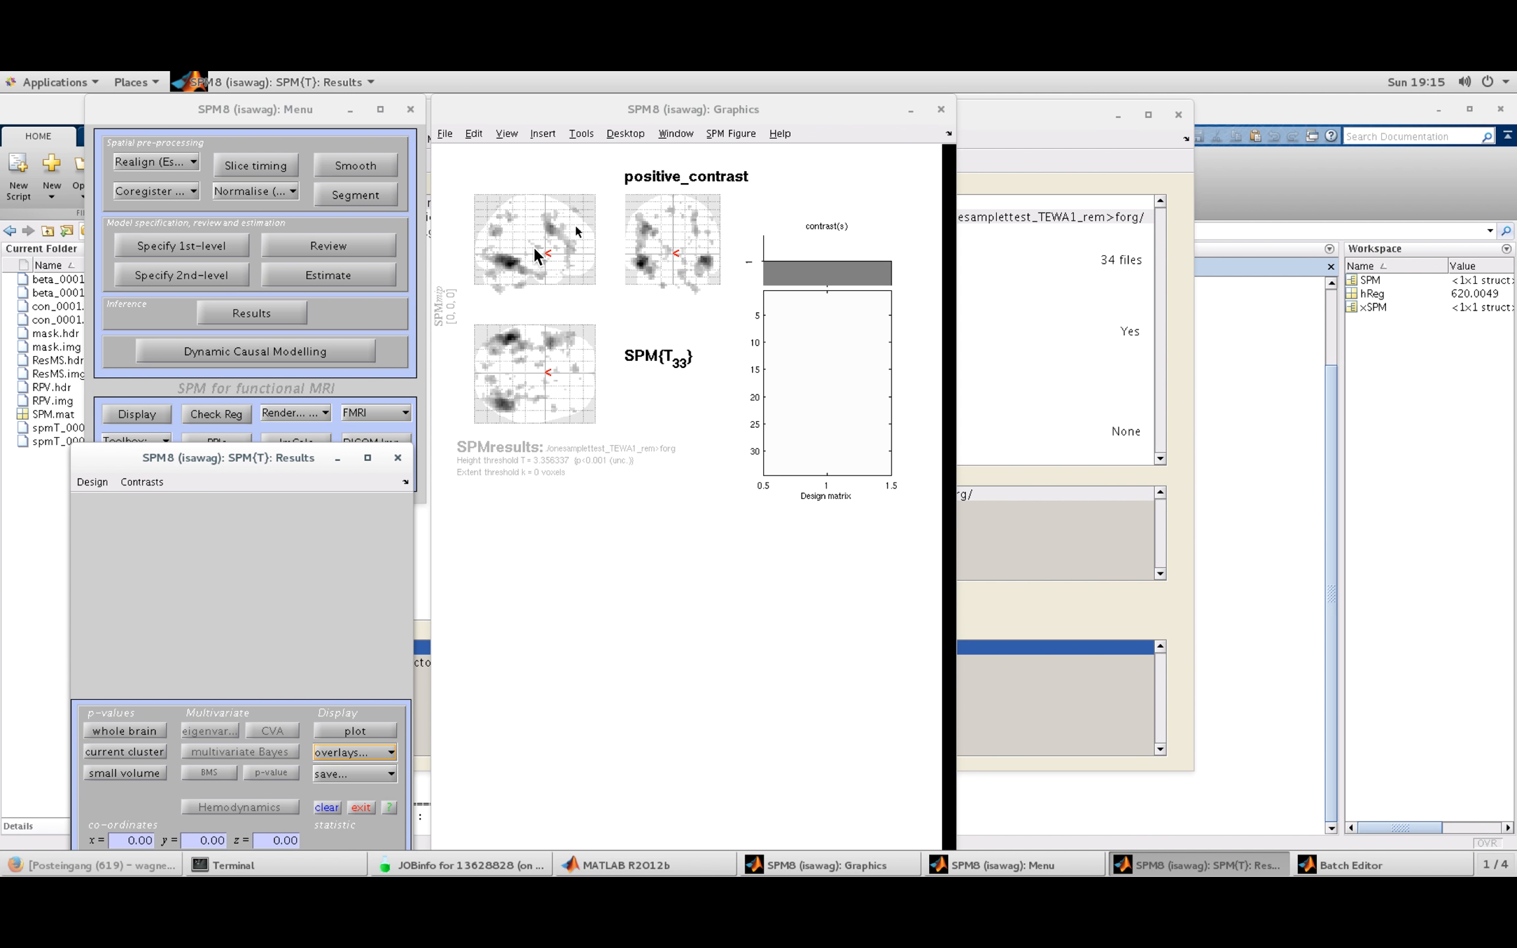
left_click(372, 753)
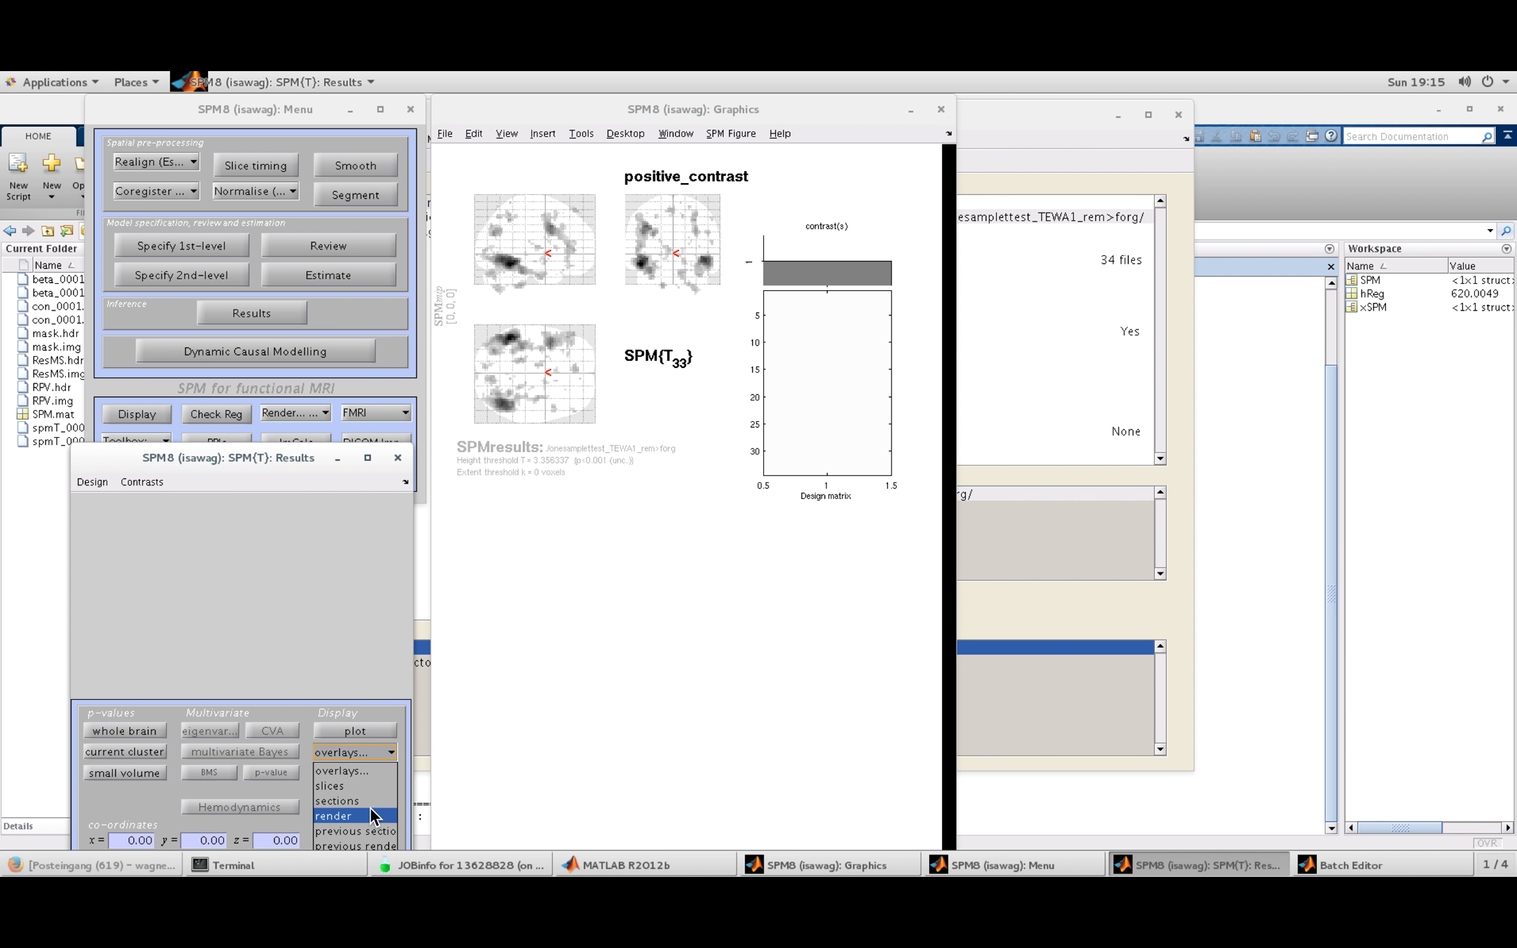
left_click(370, 803)
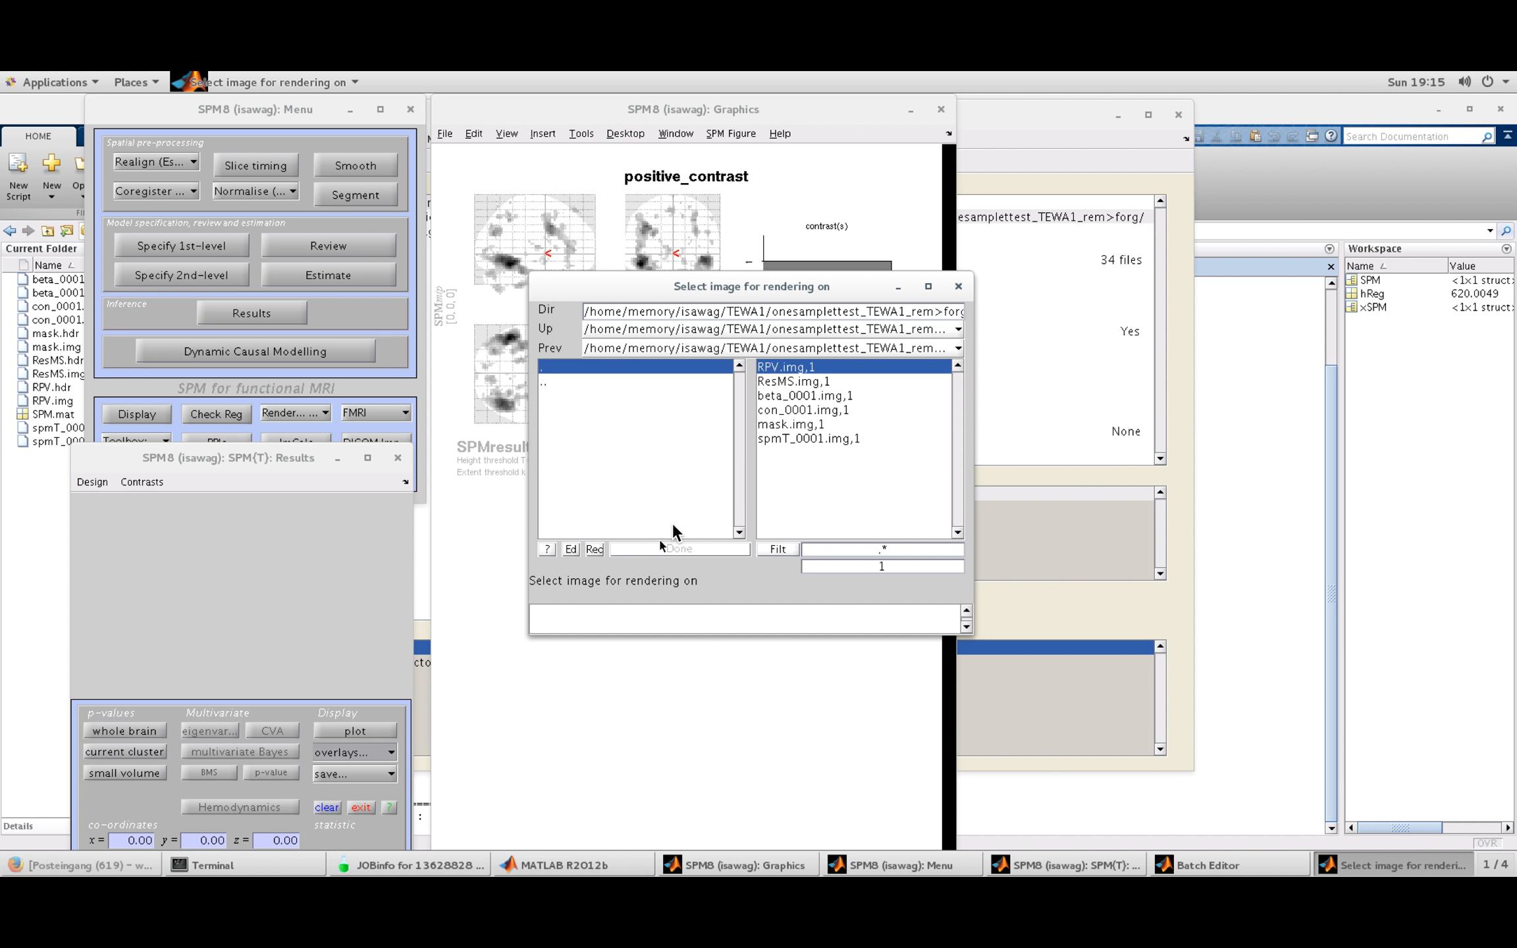
left_click(560, 381)
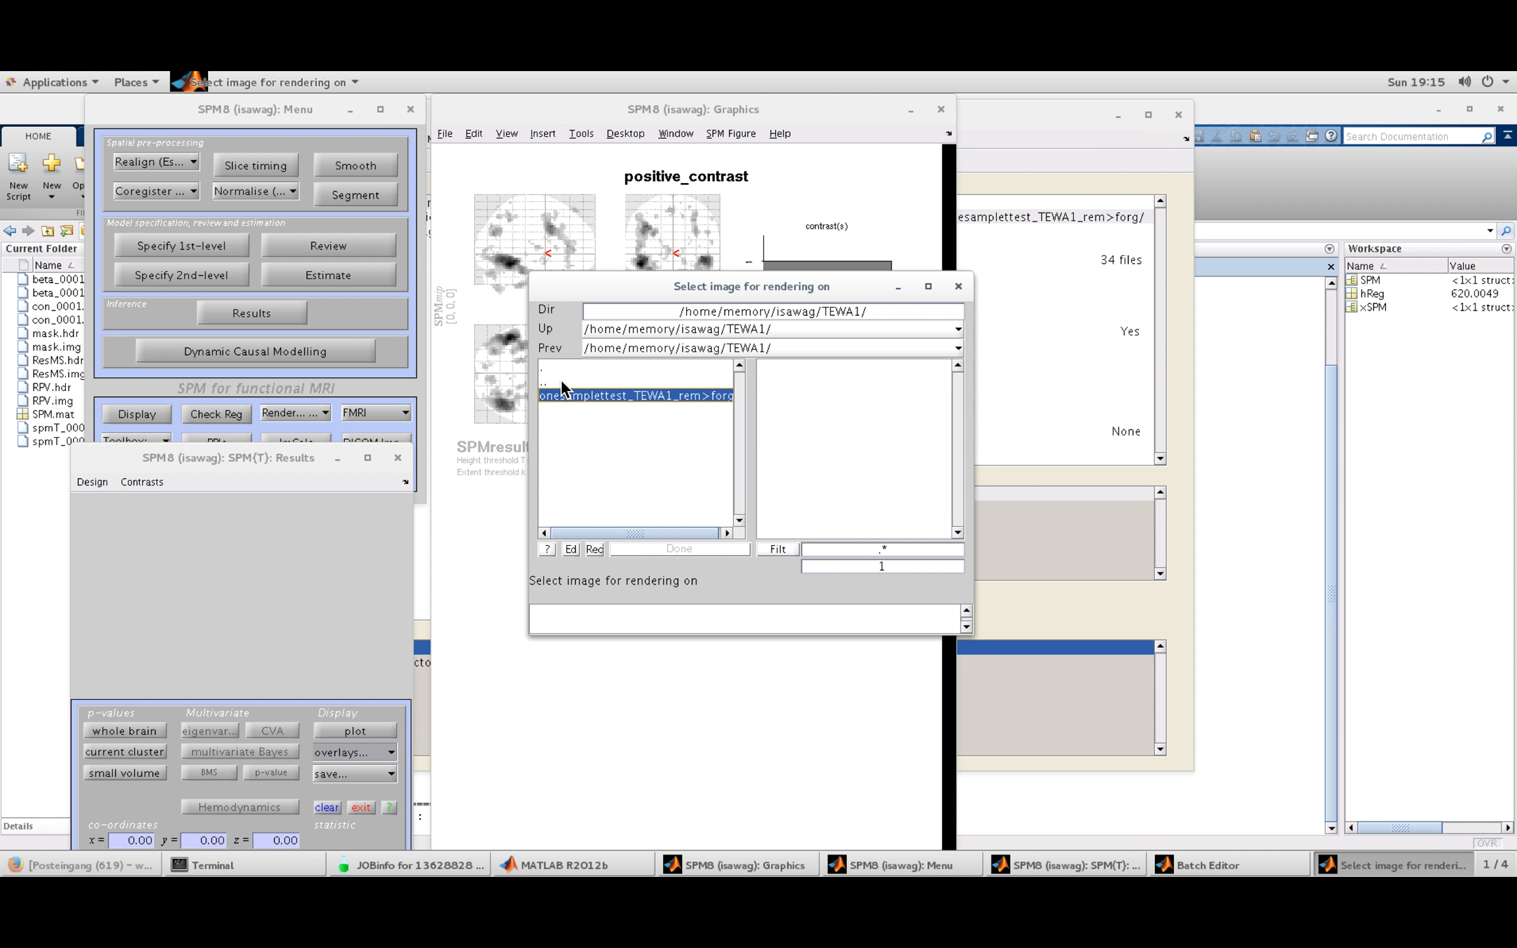
left_click(560, 378)
scroll(643, 480, "down", 1)
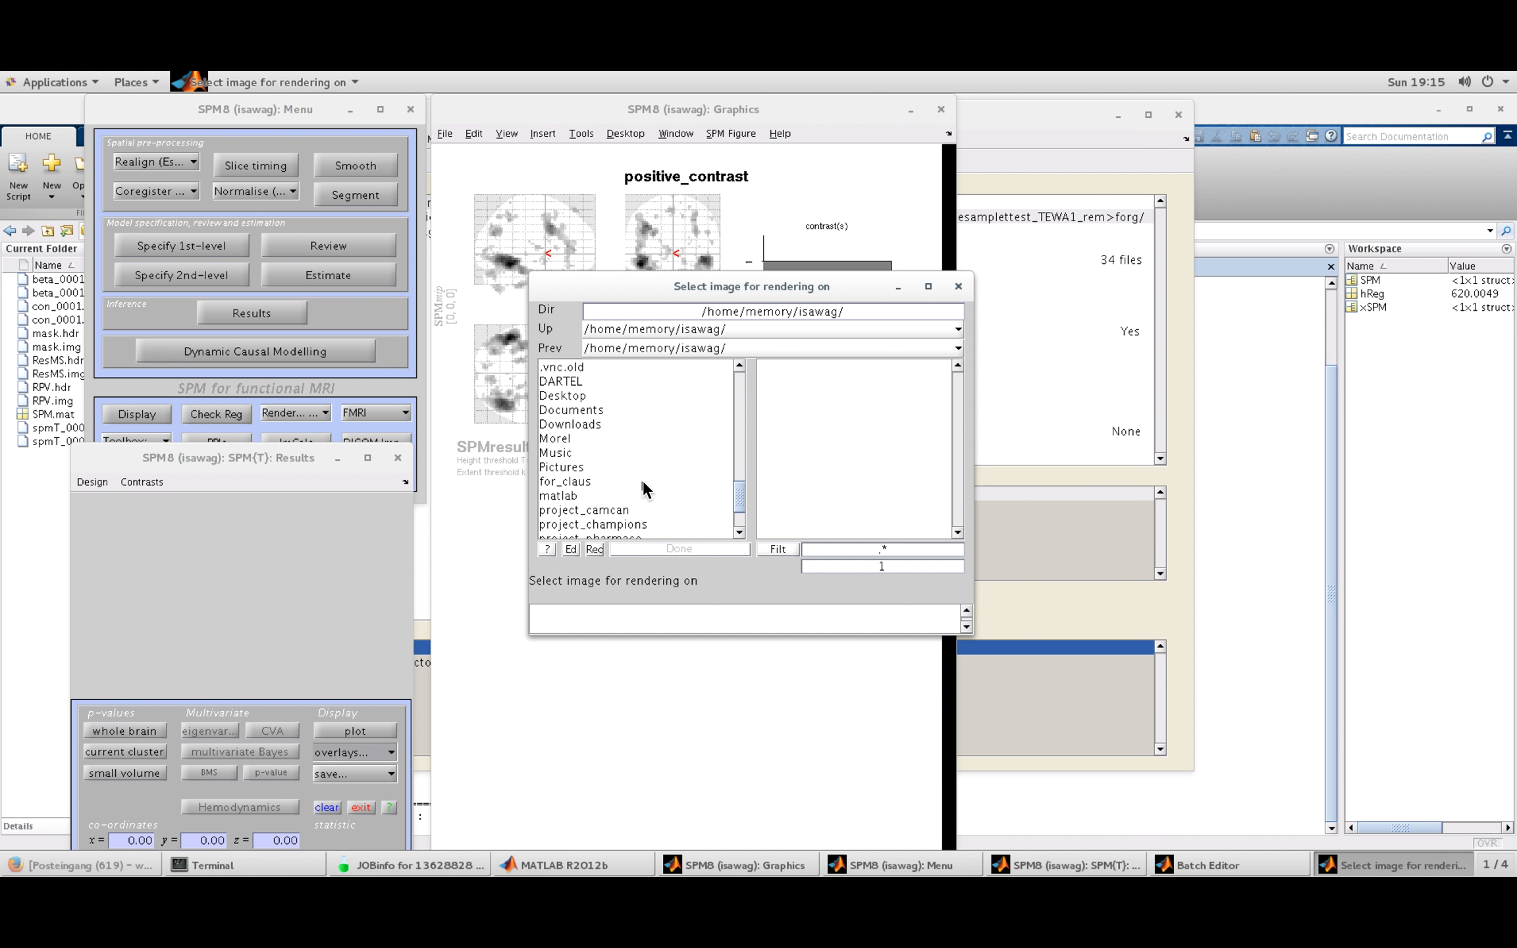
left_click_drag(738, 493, 739, 498)
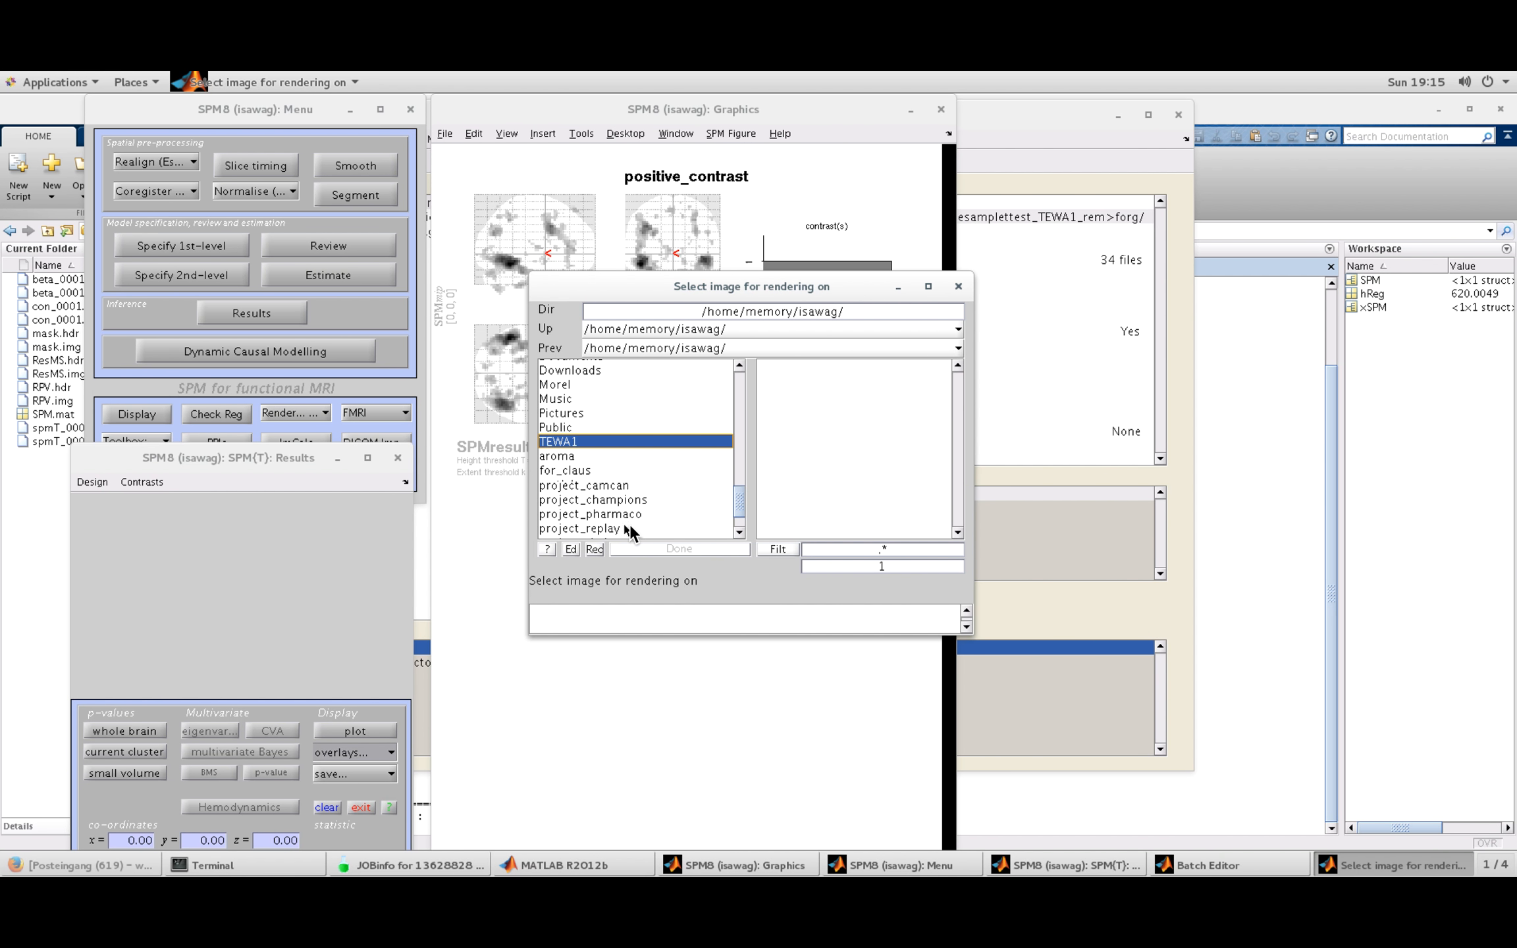
left_click(593, 528)
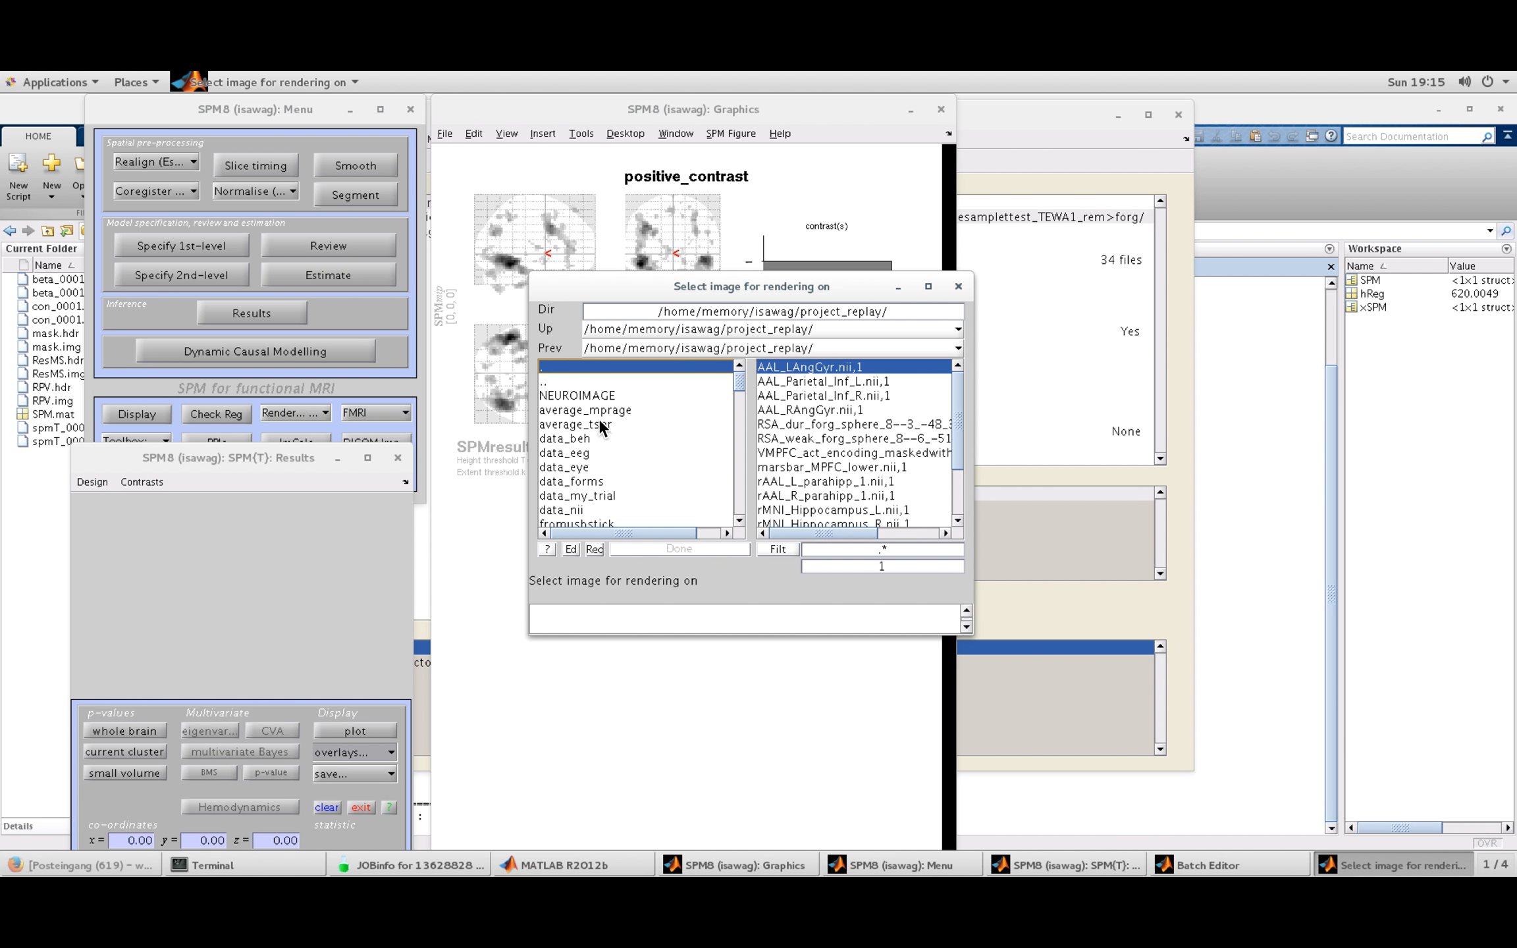
left_click(579, 410)
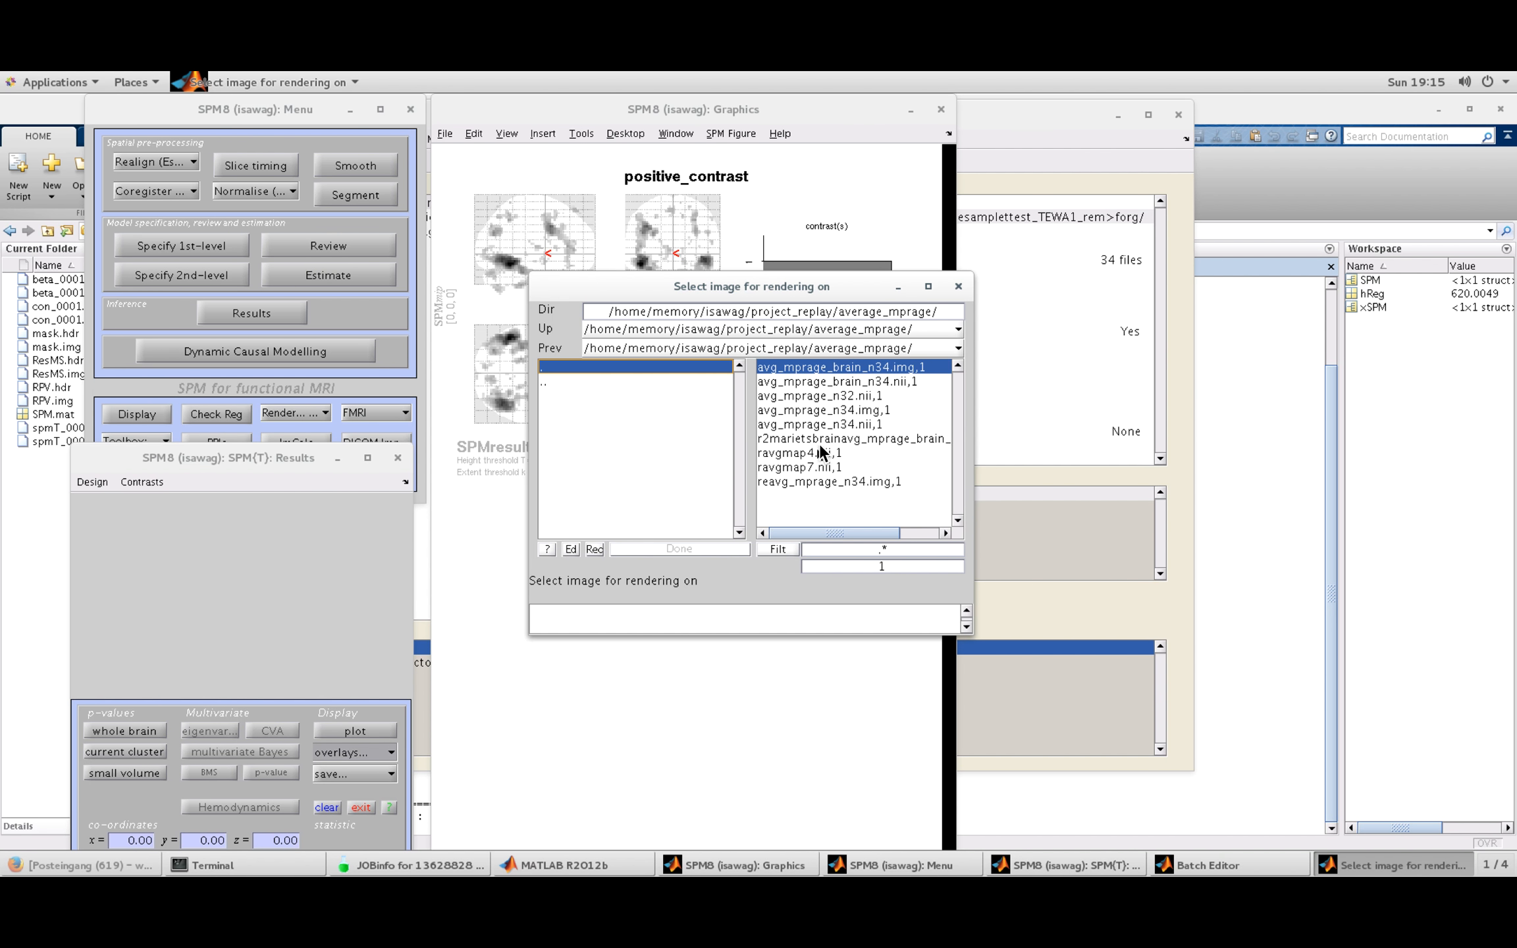
left_click(823, 423)
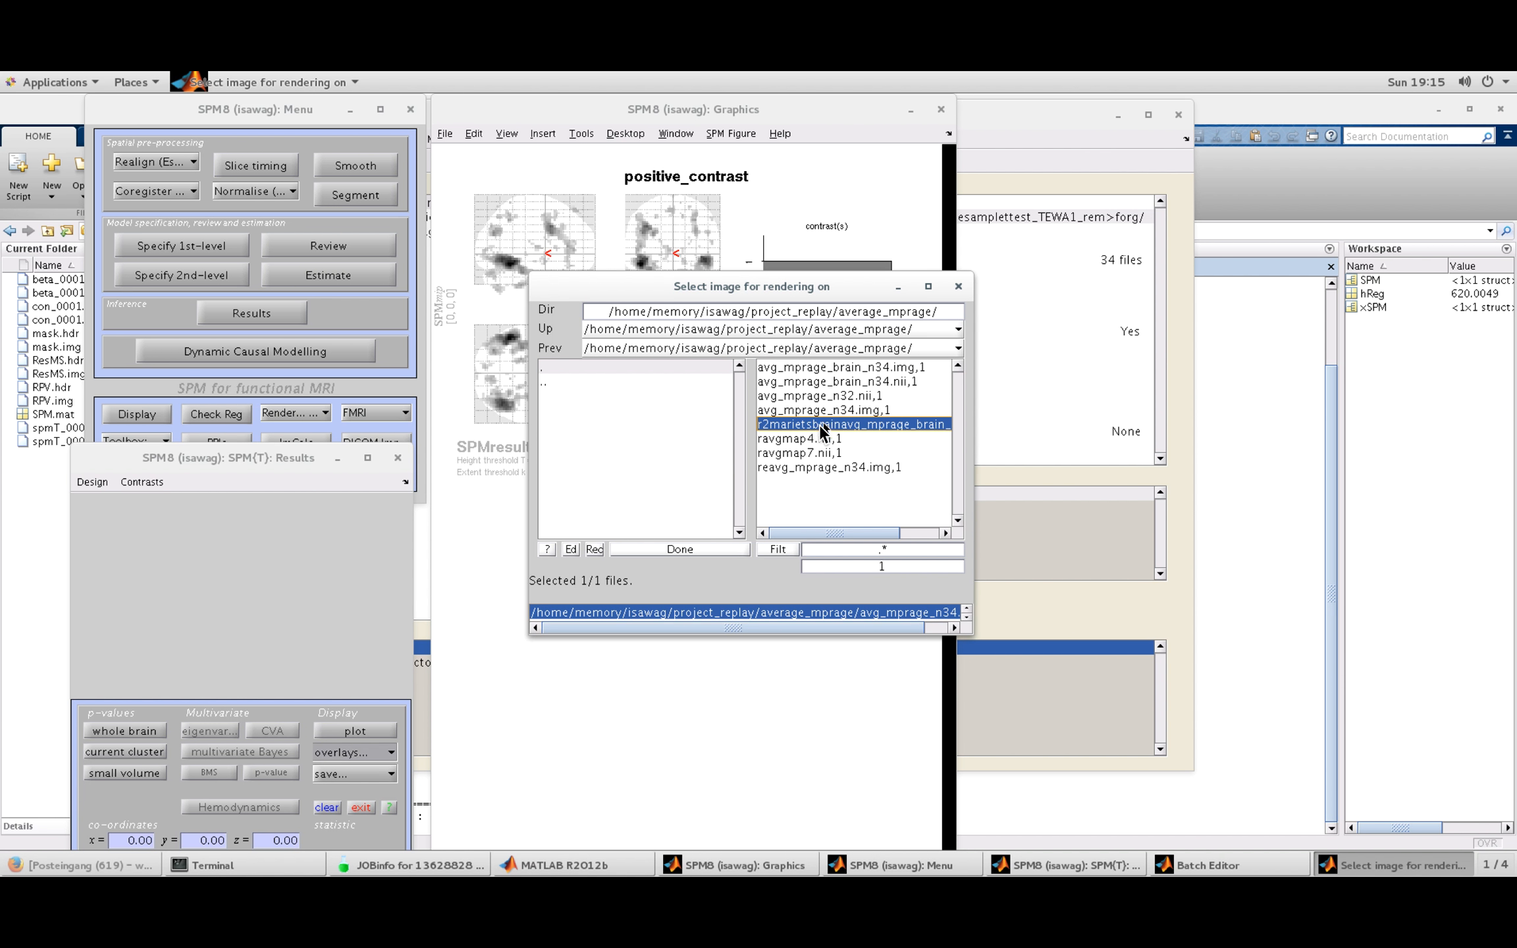
left_click(722, 550)
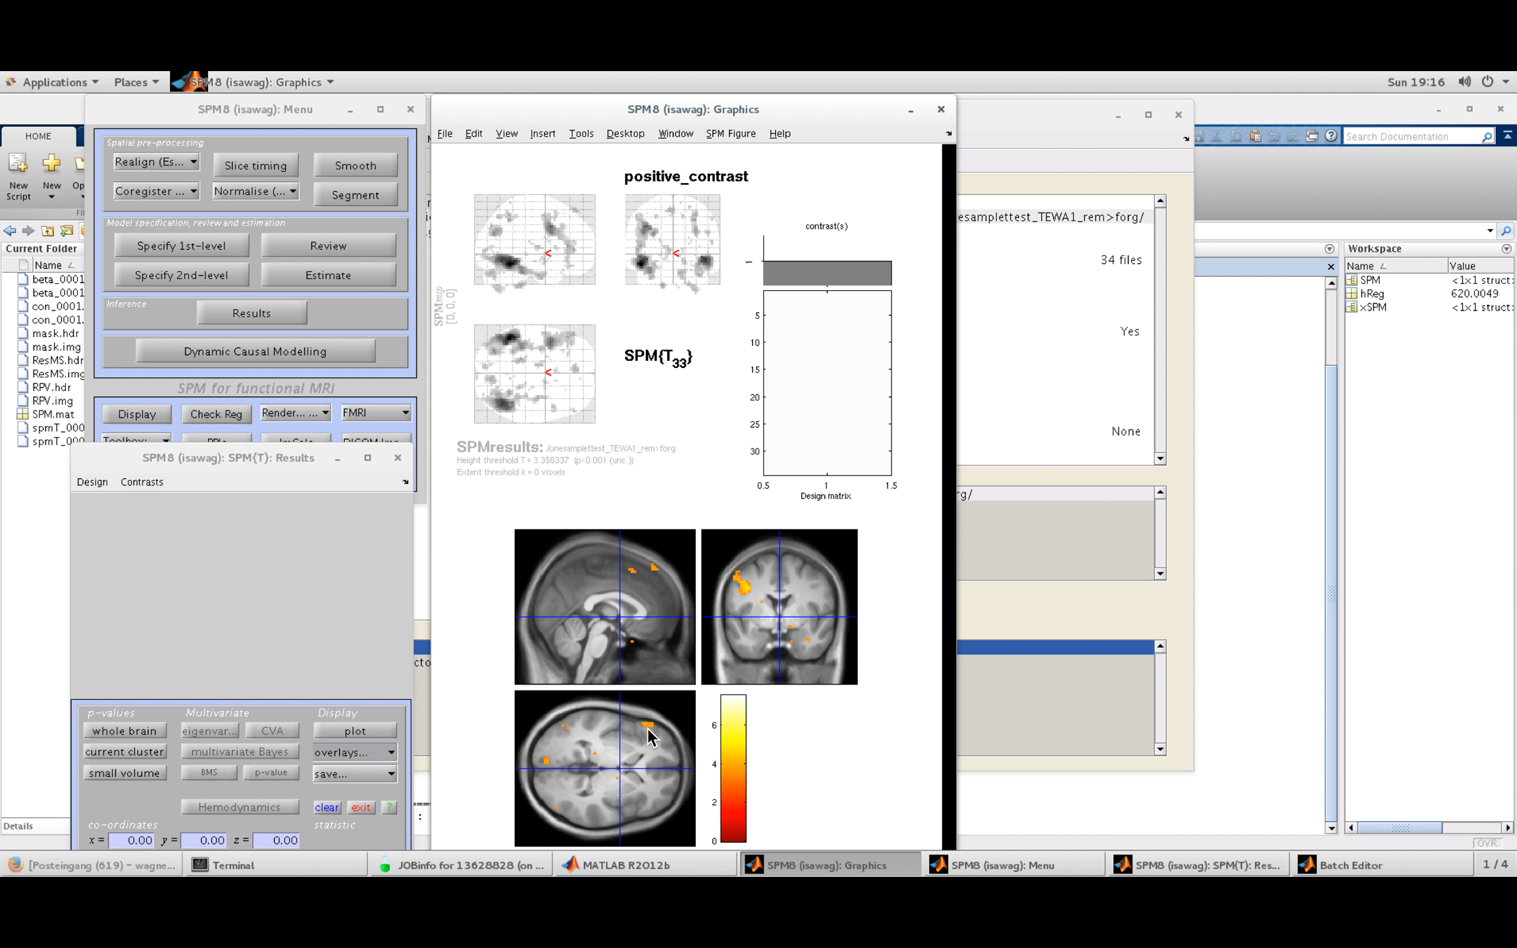
Step: Move the crosshair through the section views to examine the posterior clusters and the medial temporal clusters in both hemispheres
left_click(544, 763)
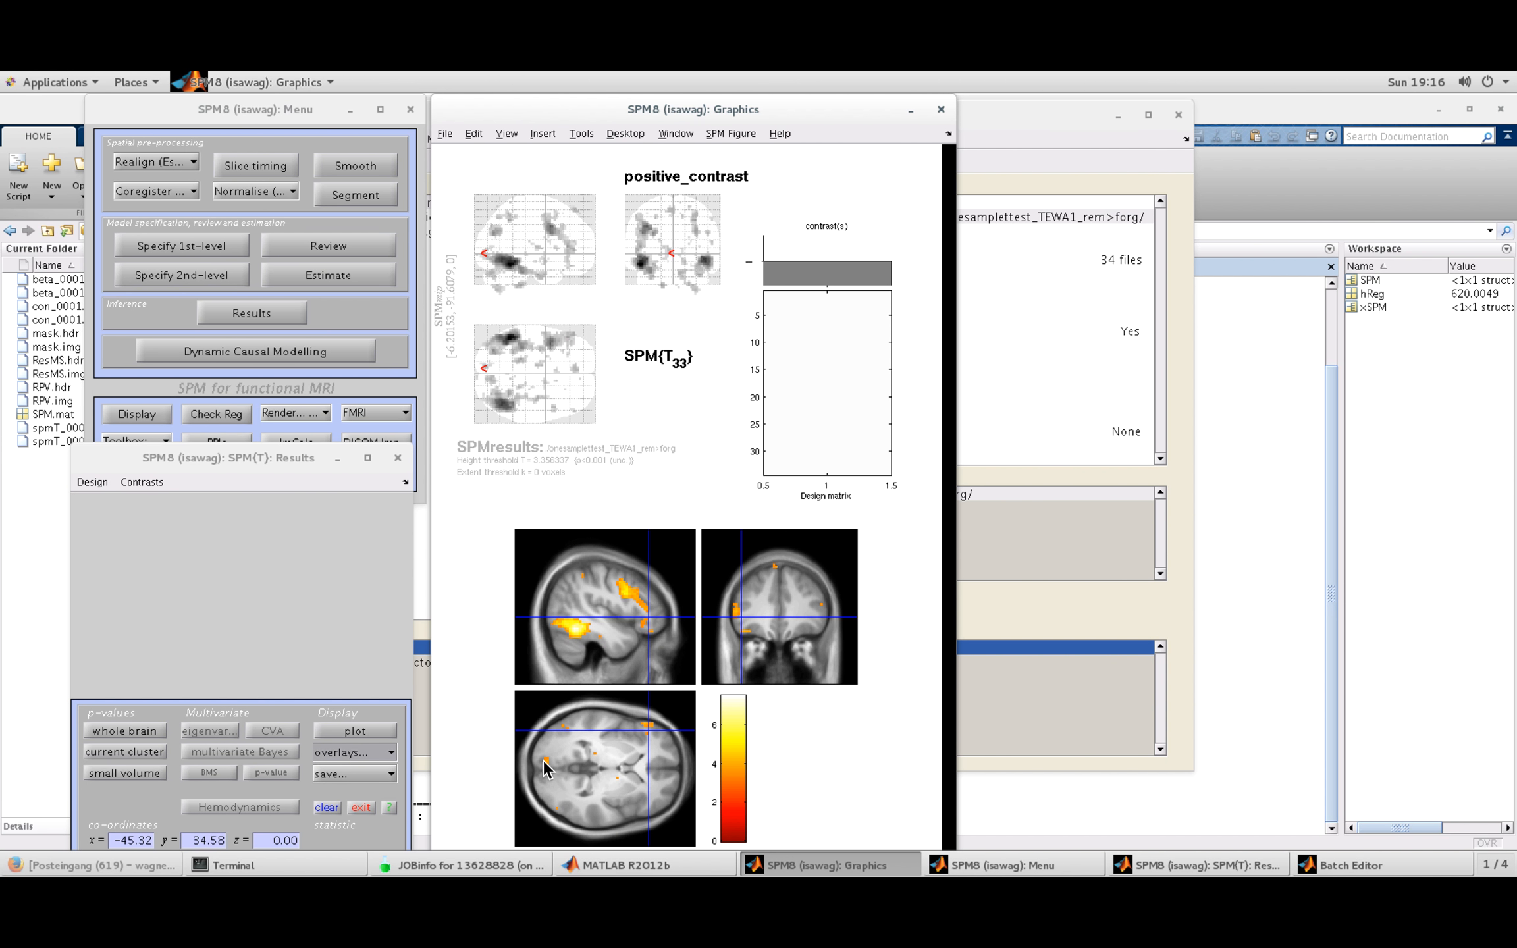
left_click(565, 764)
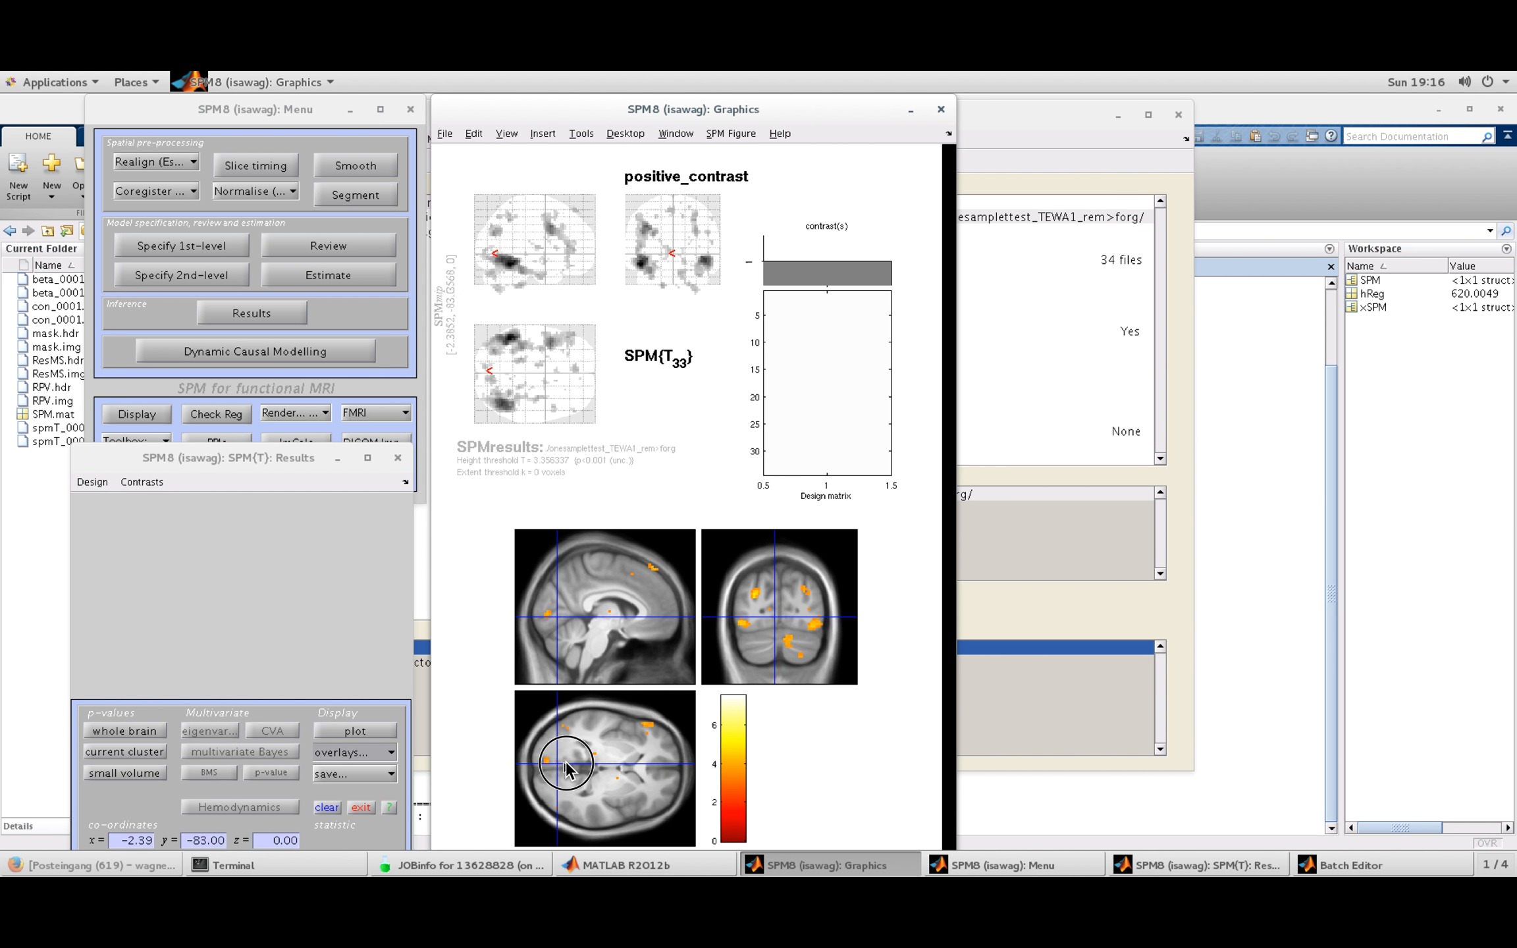
left_click(572, 763)
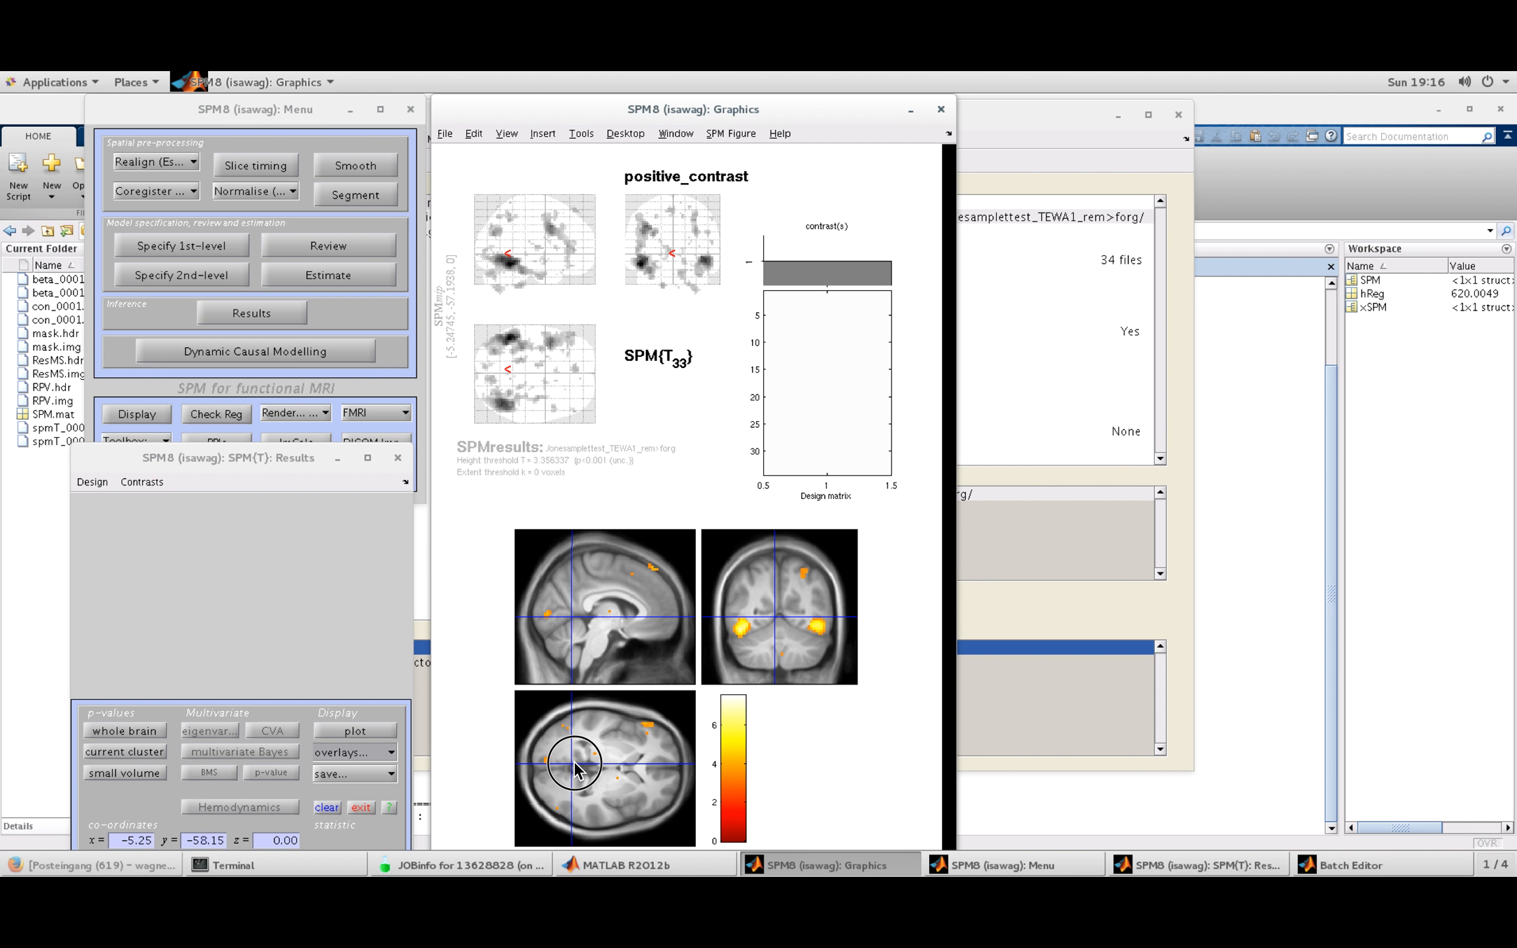
left_click(740, 629)
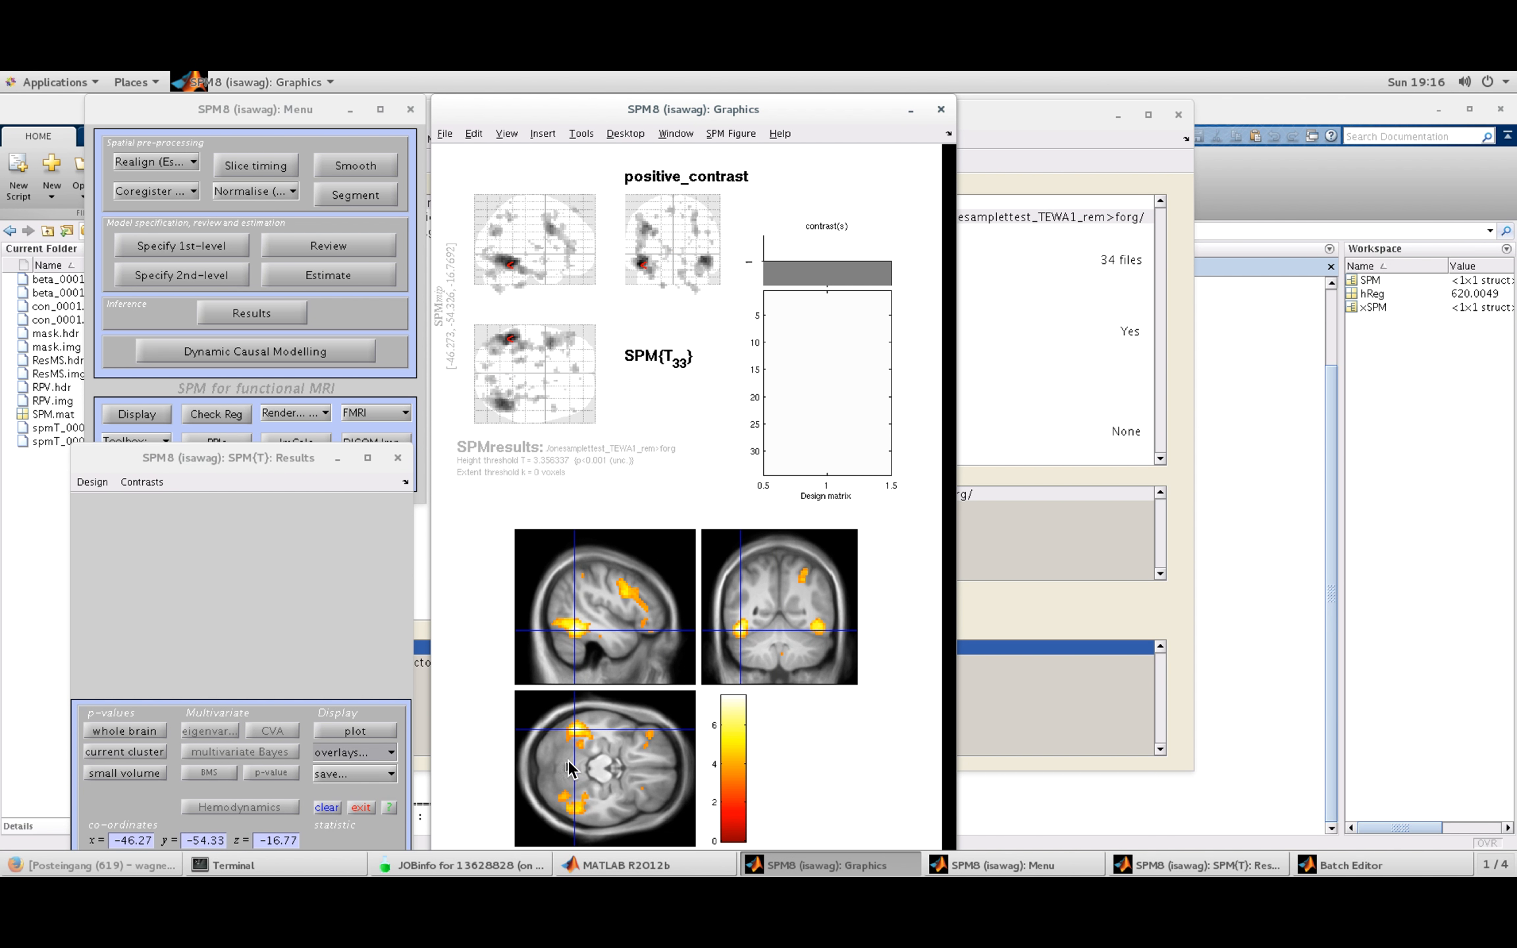
left_click_drag(574, 767, 614, 767)
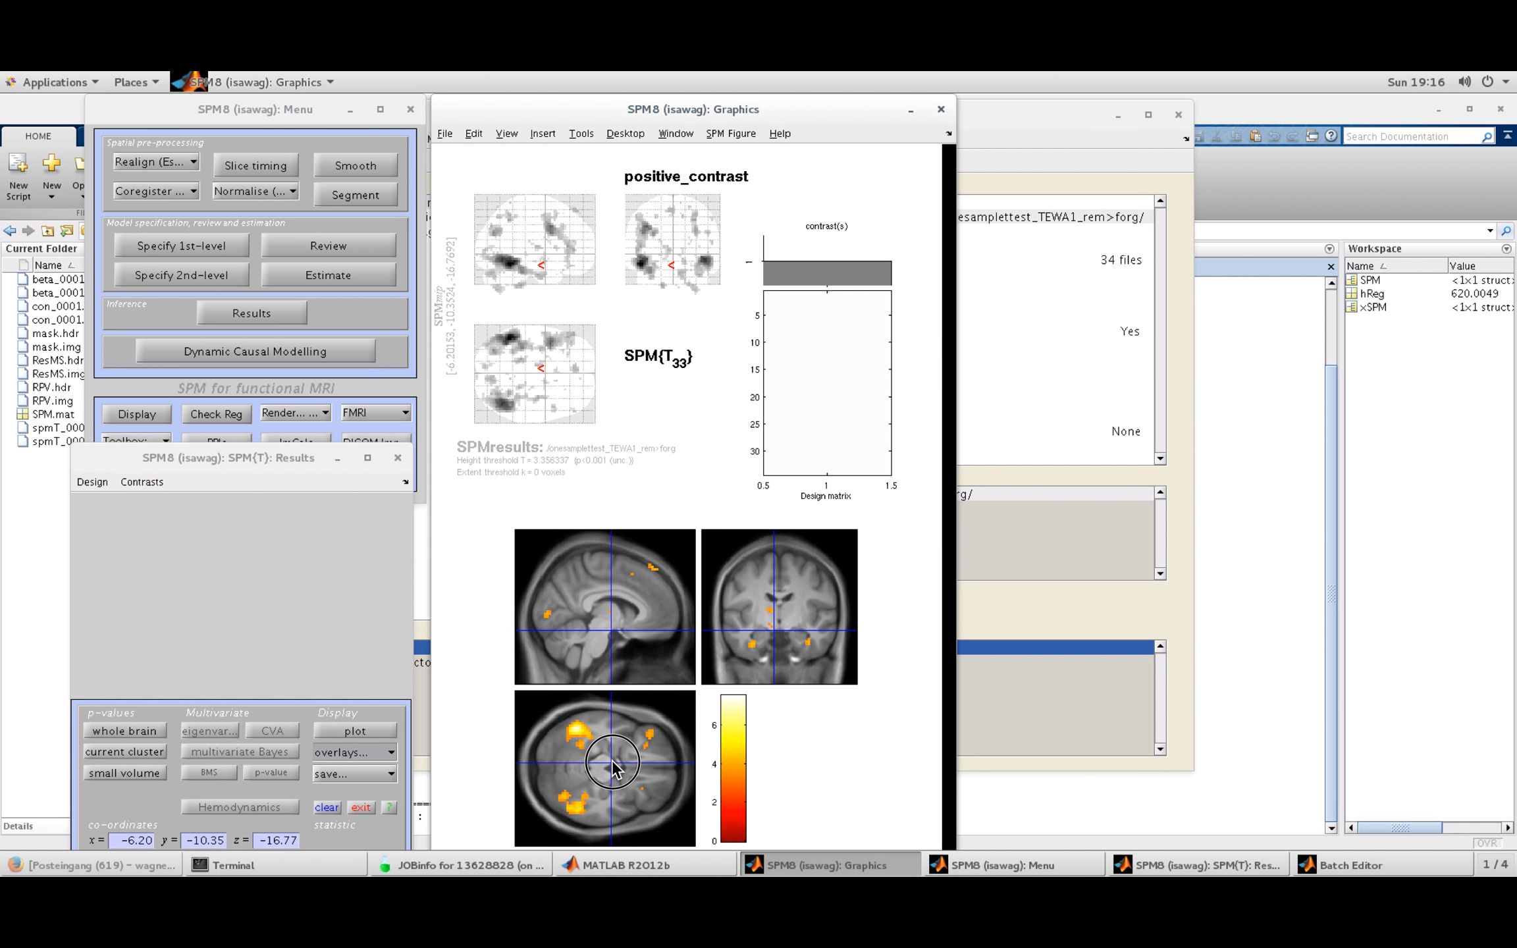
left_click(810, 642)
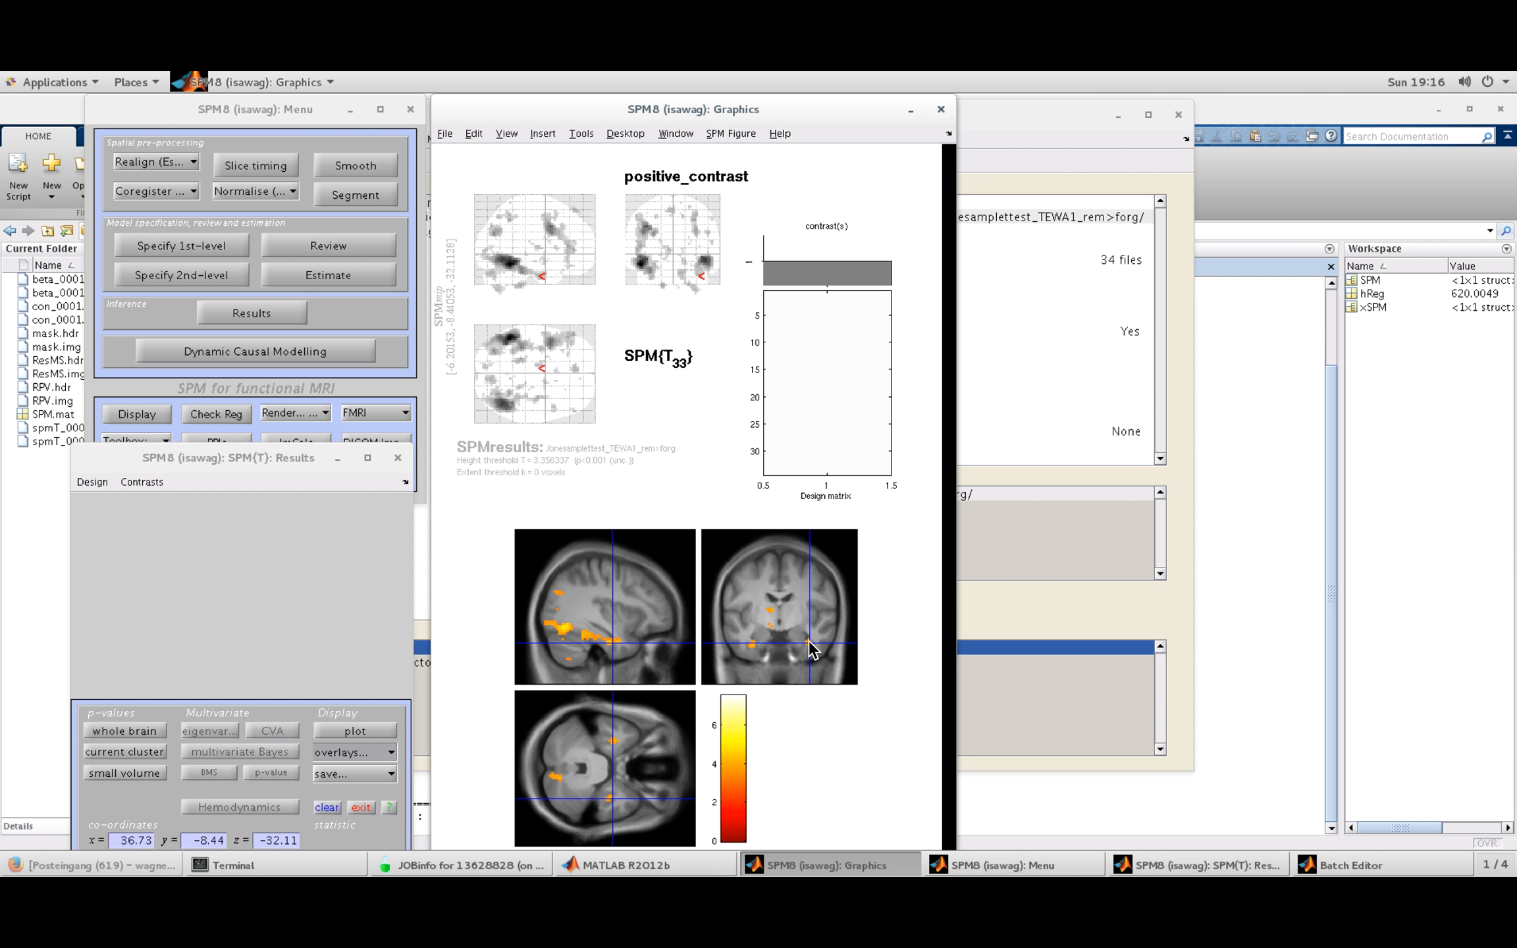
left_click(754, 645)
Step: Move the crosshair to the frontal part of the brain to examine the left lateral frontal cluster
left_click_drag(578, 768, 643, 765)
left_click(738, 599)
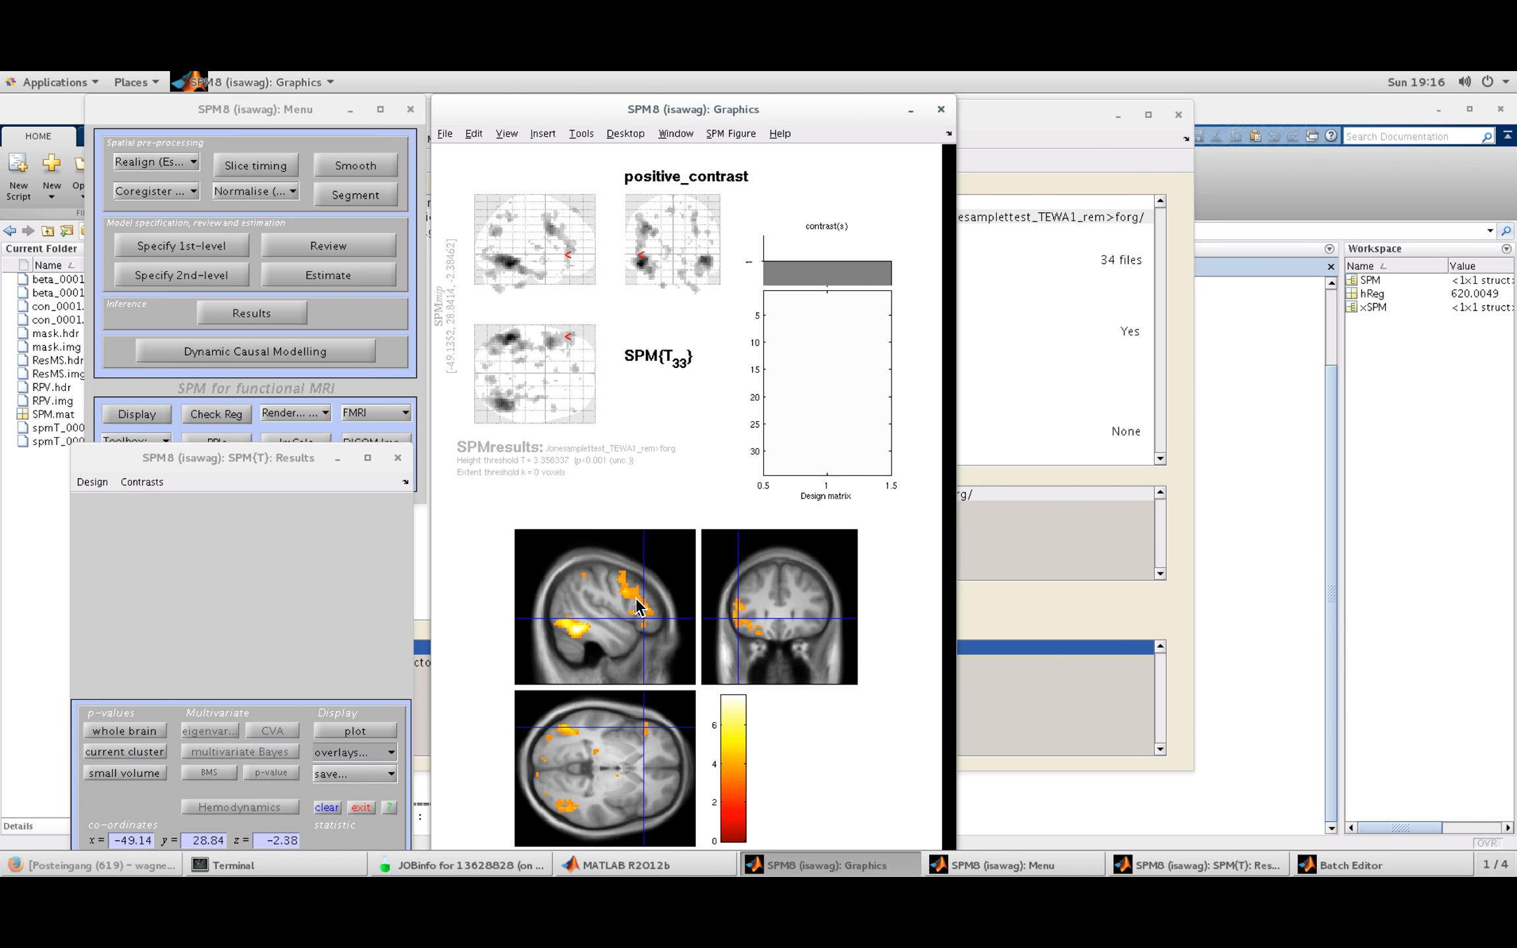
left_click(591, 765)
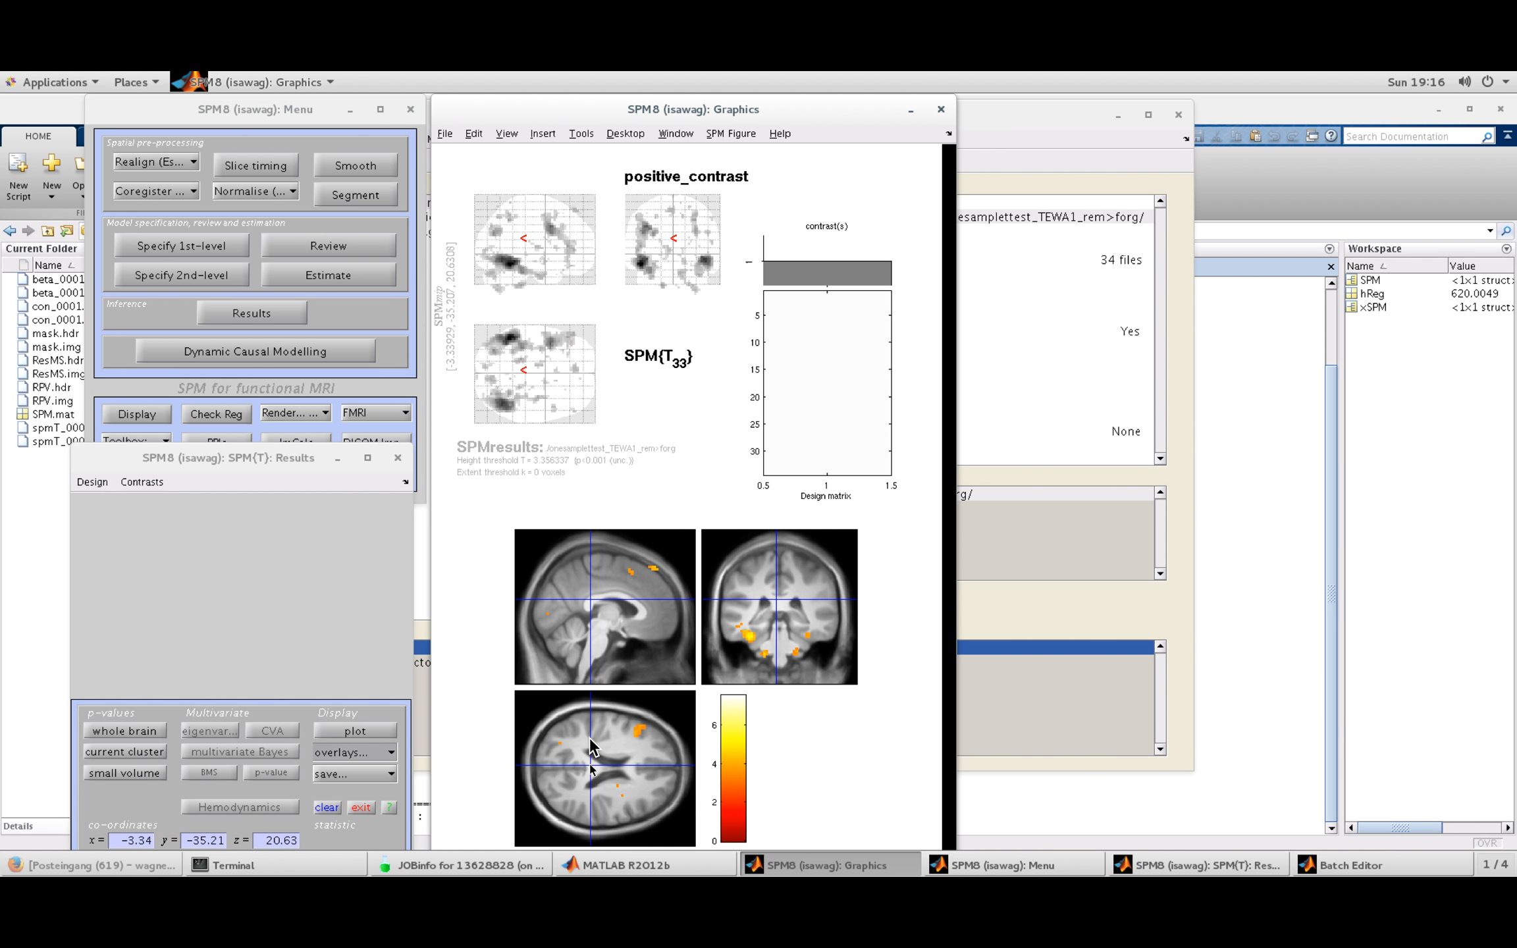
left_click(640, 732)
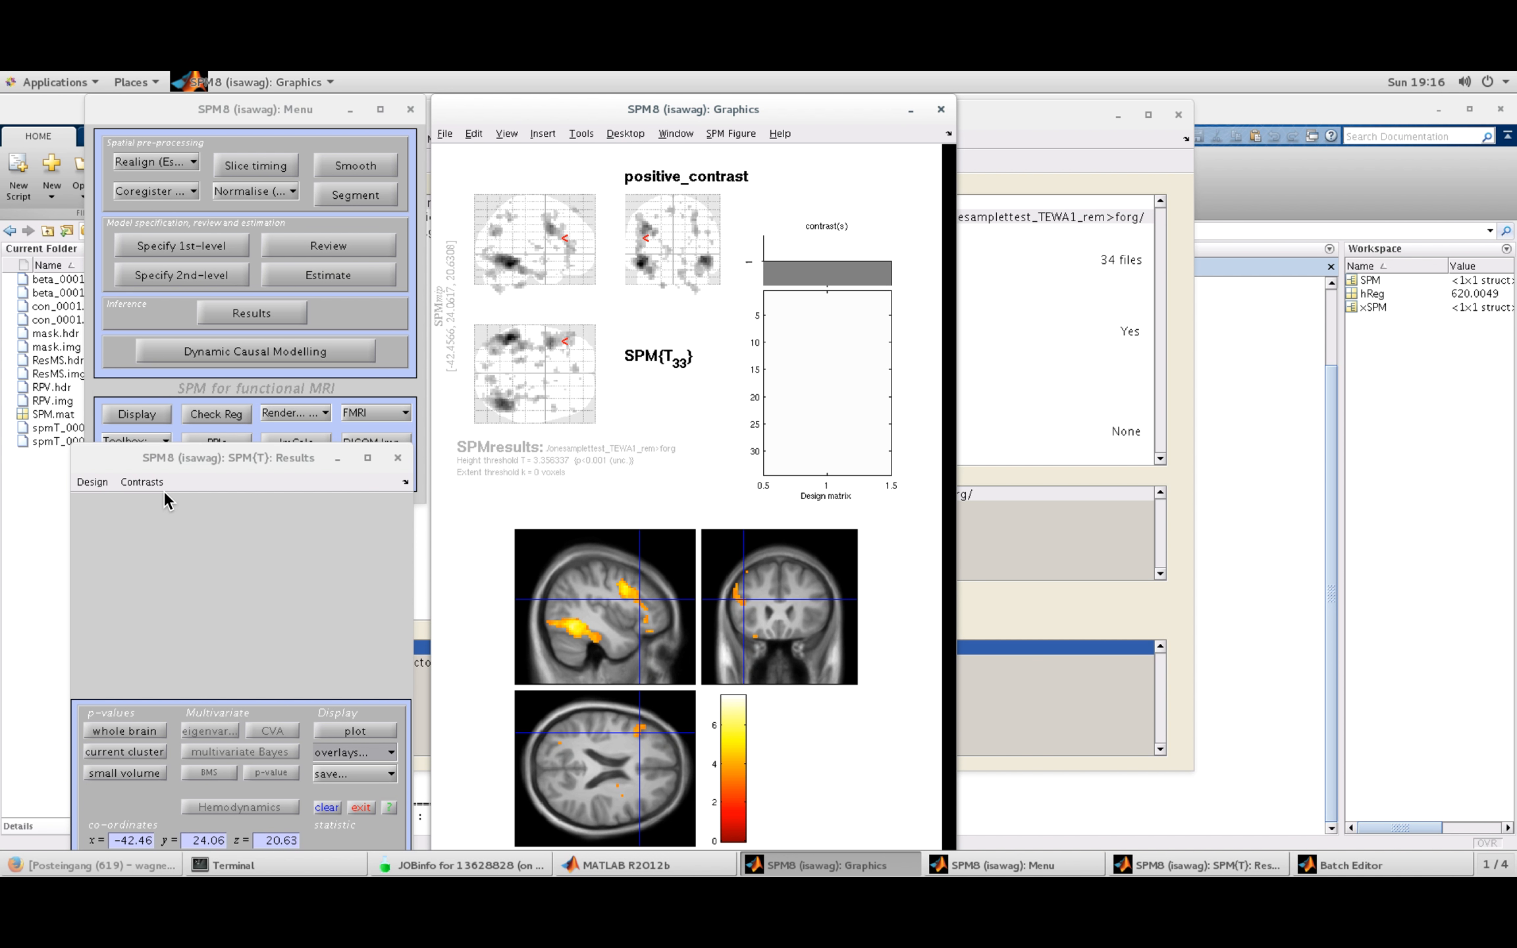
Step: Change the contrast's significance level to FWE correction with a p value of 0.05, keeping the default extent threshold
left_click(142, 484)
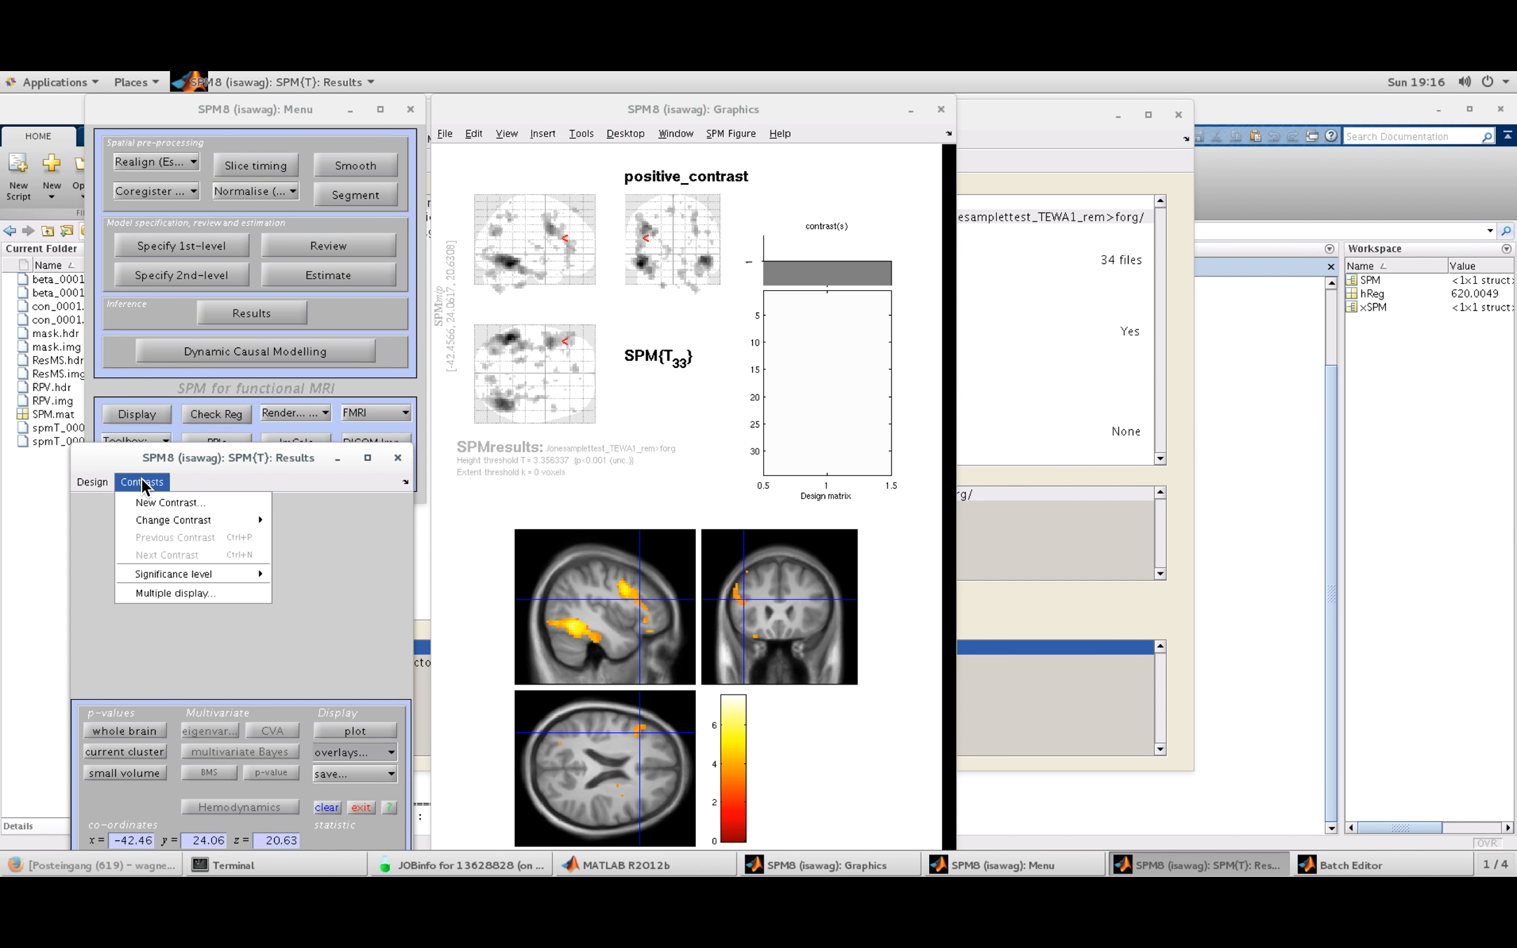
left_click(96, 546)
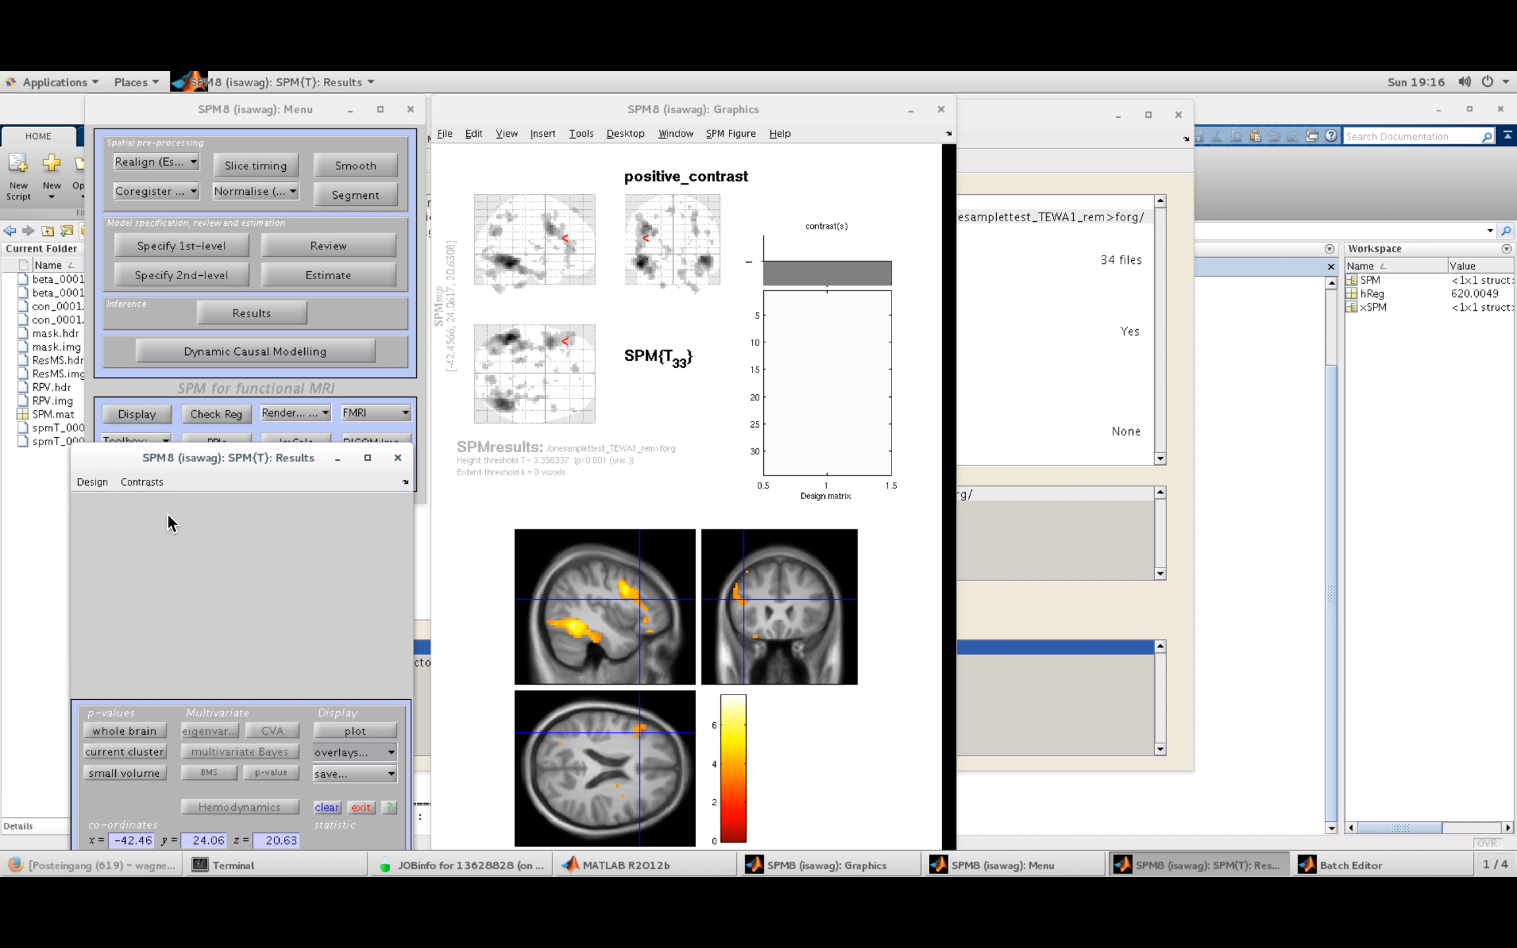
left_click(151, 480)
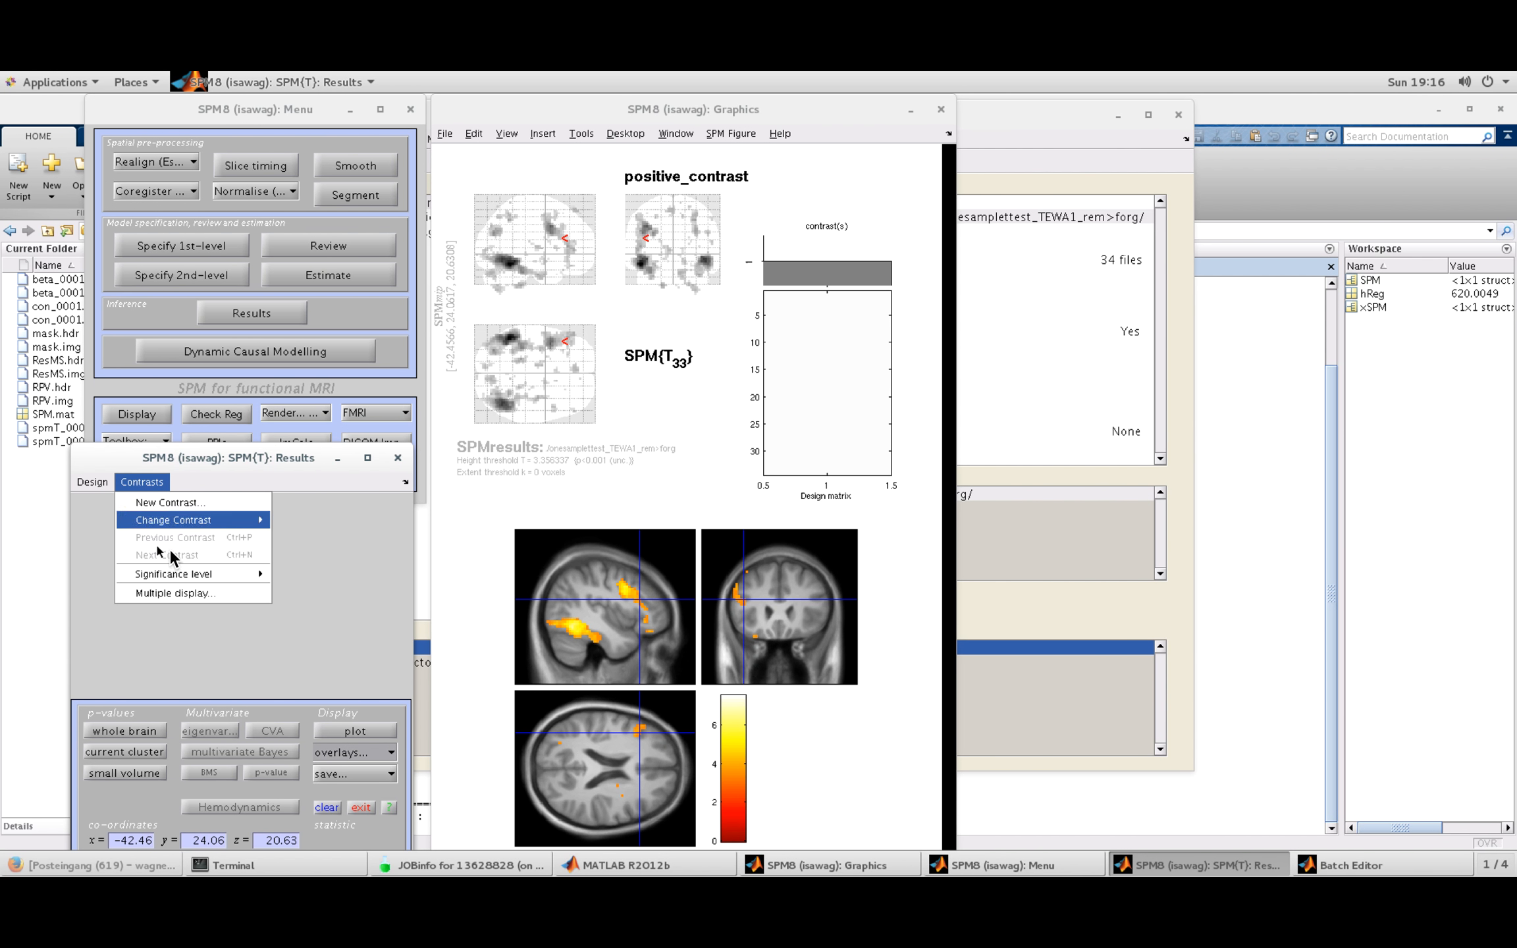
mouse_move(198, 574)
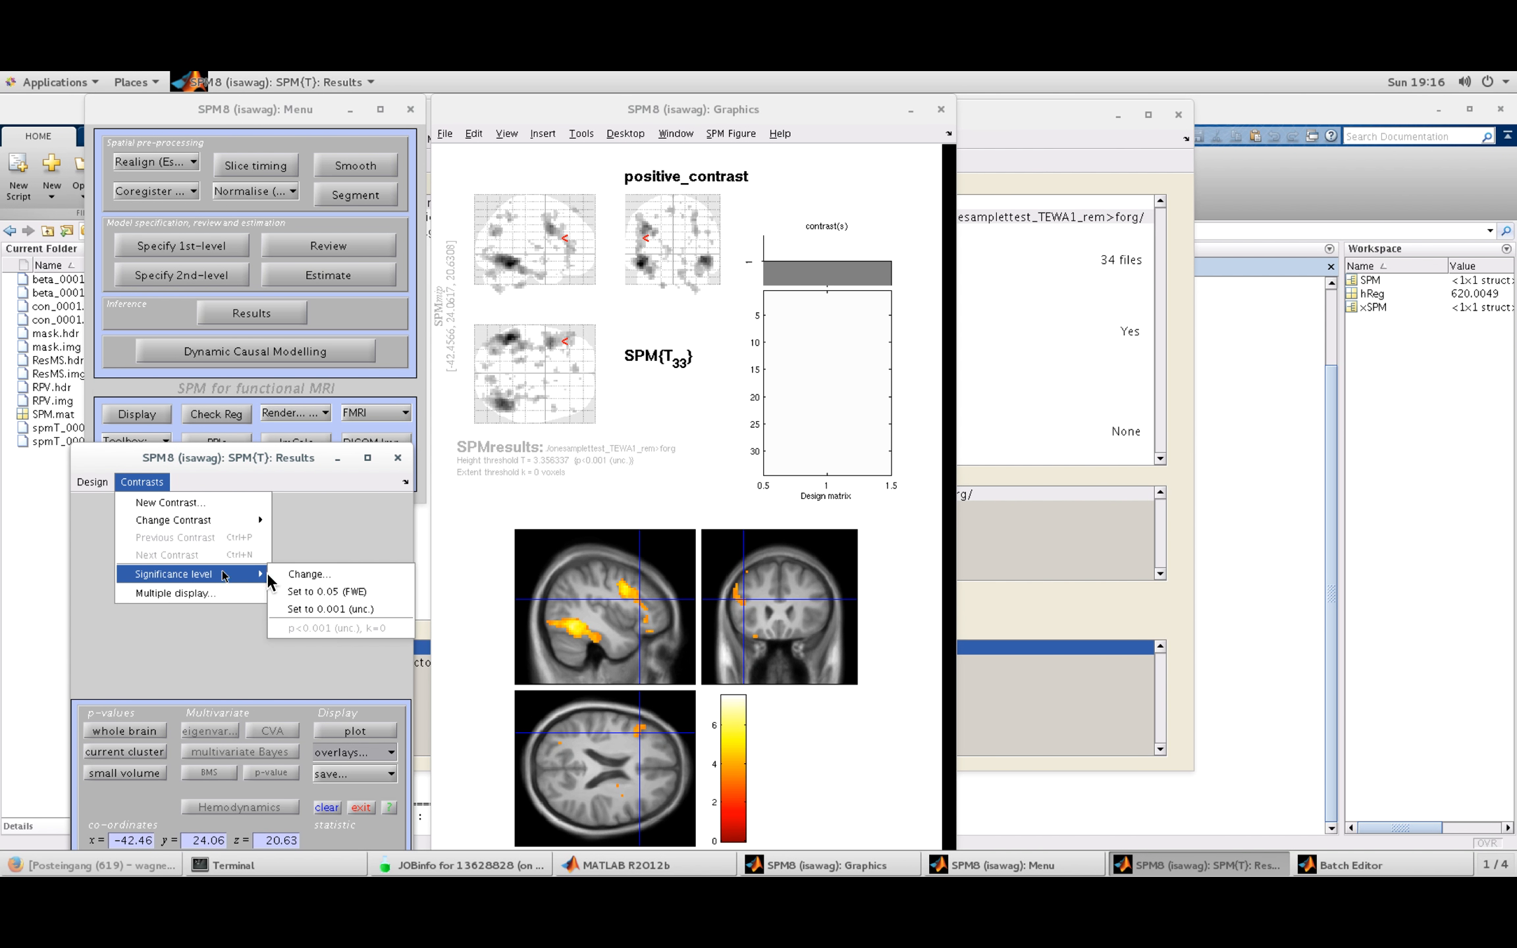
left_click(329, 574)
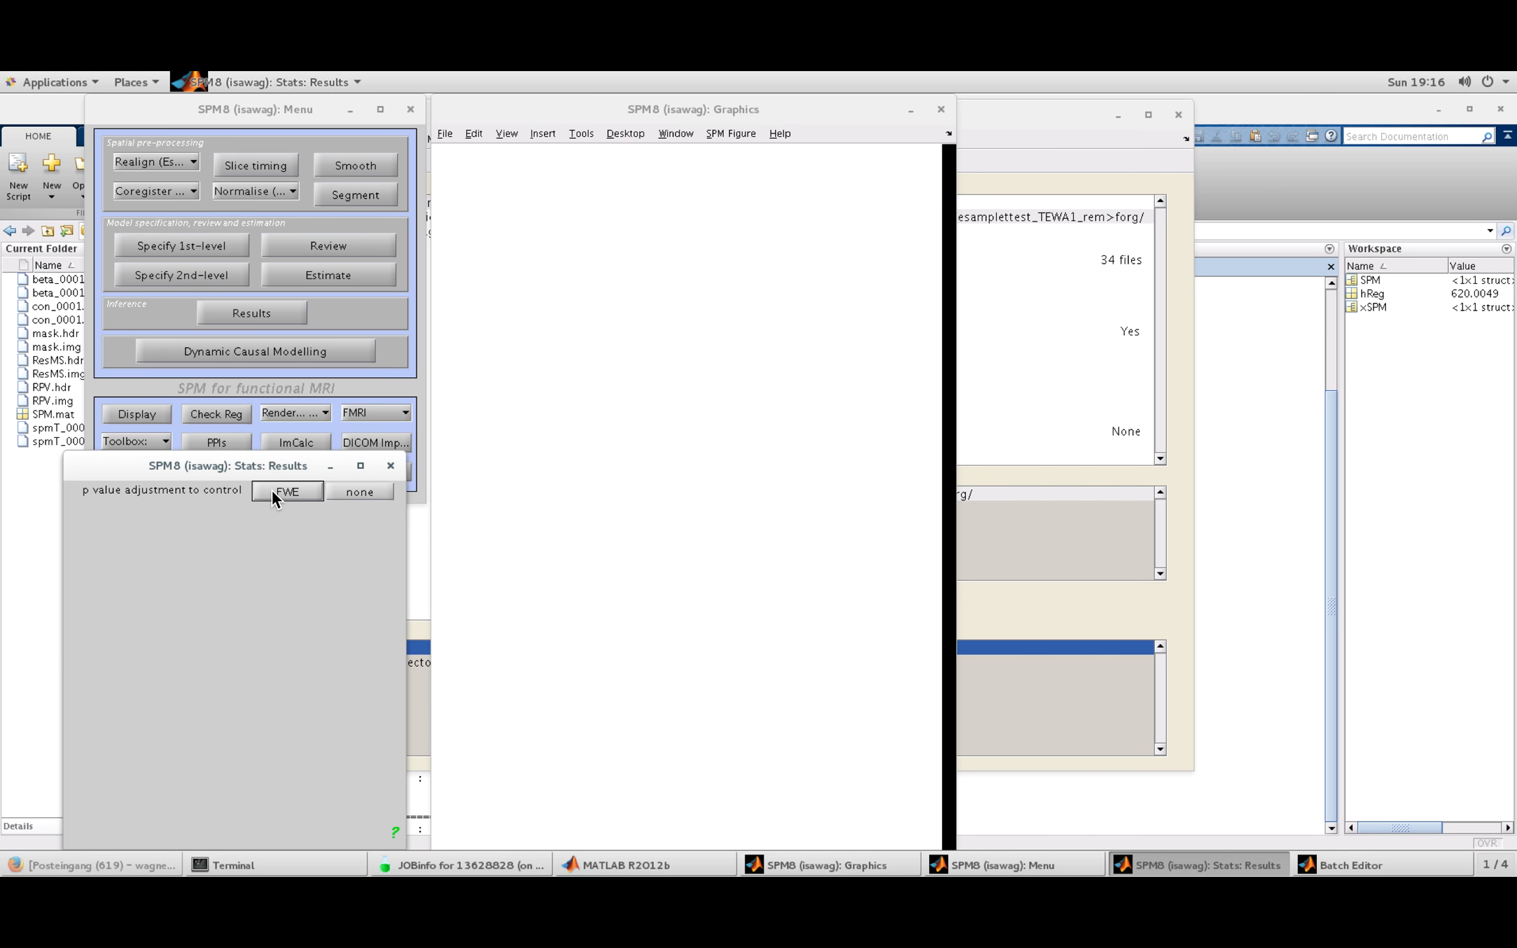
left_click(287, 491)
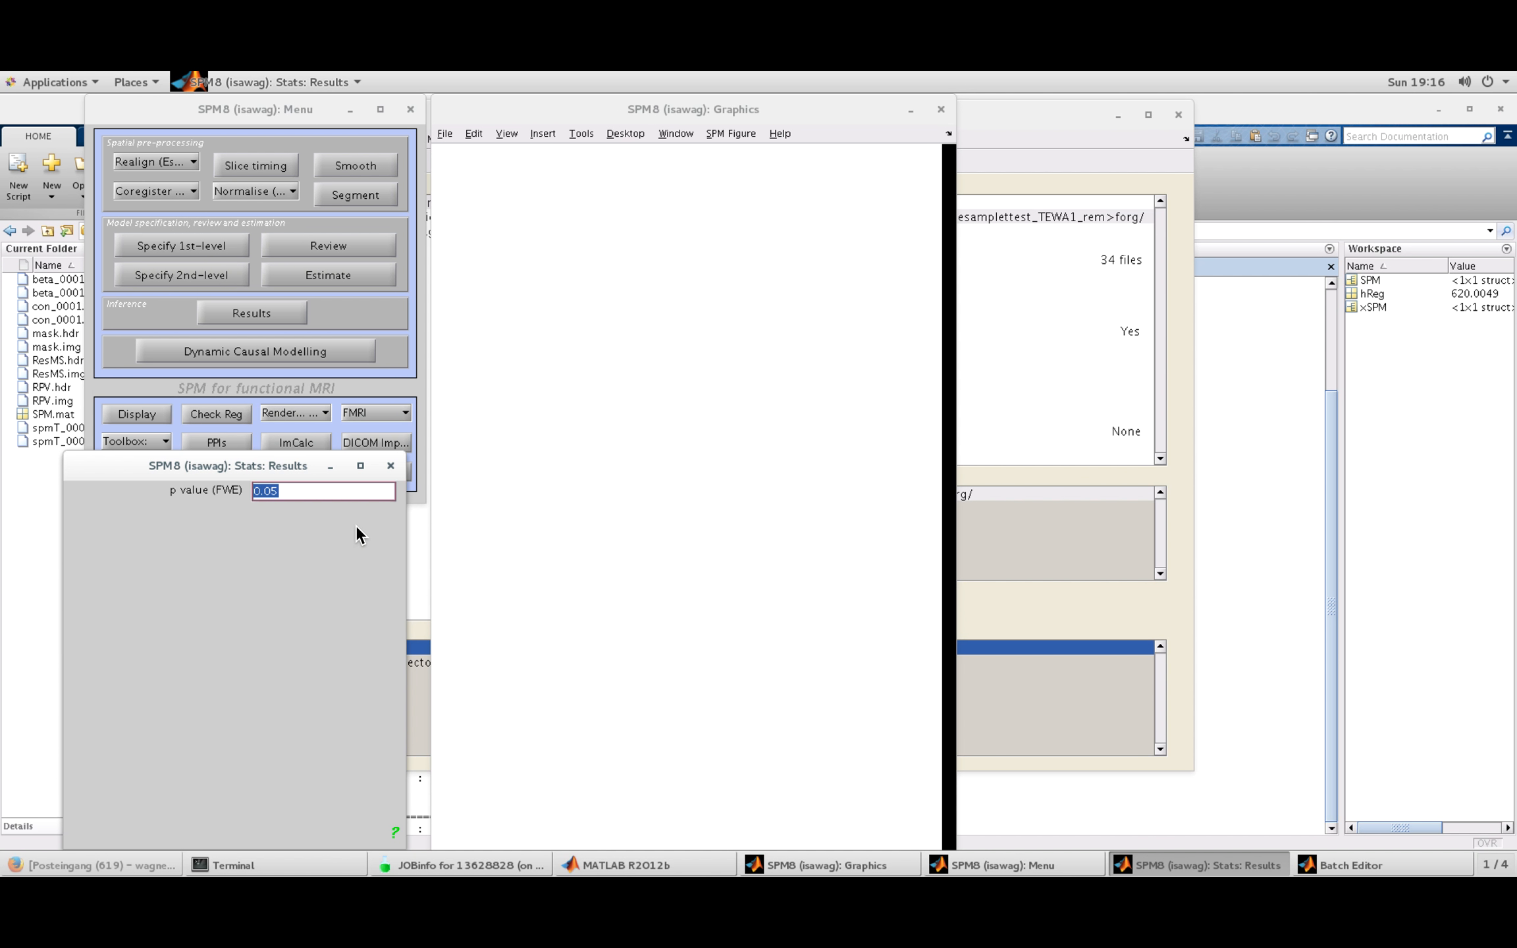
key("Return")
key("Return")
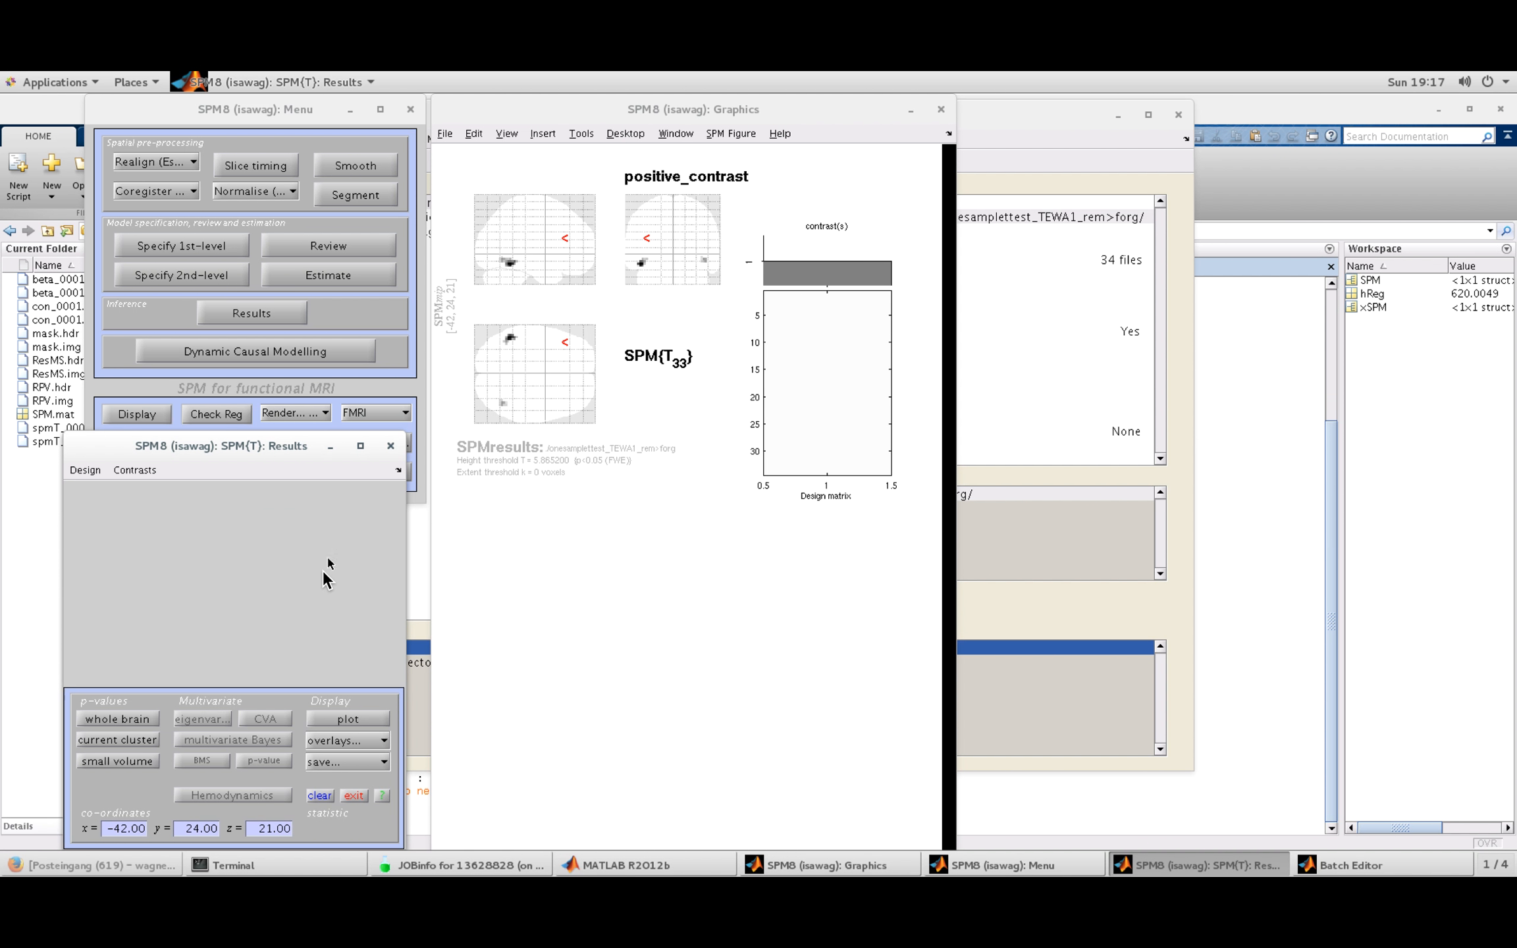
Step: Overlay the FWE-corrected results on the previously used sections and move the crosshair to the left posterior cluster to examine it
left_click(345, 742)
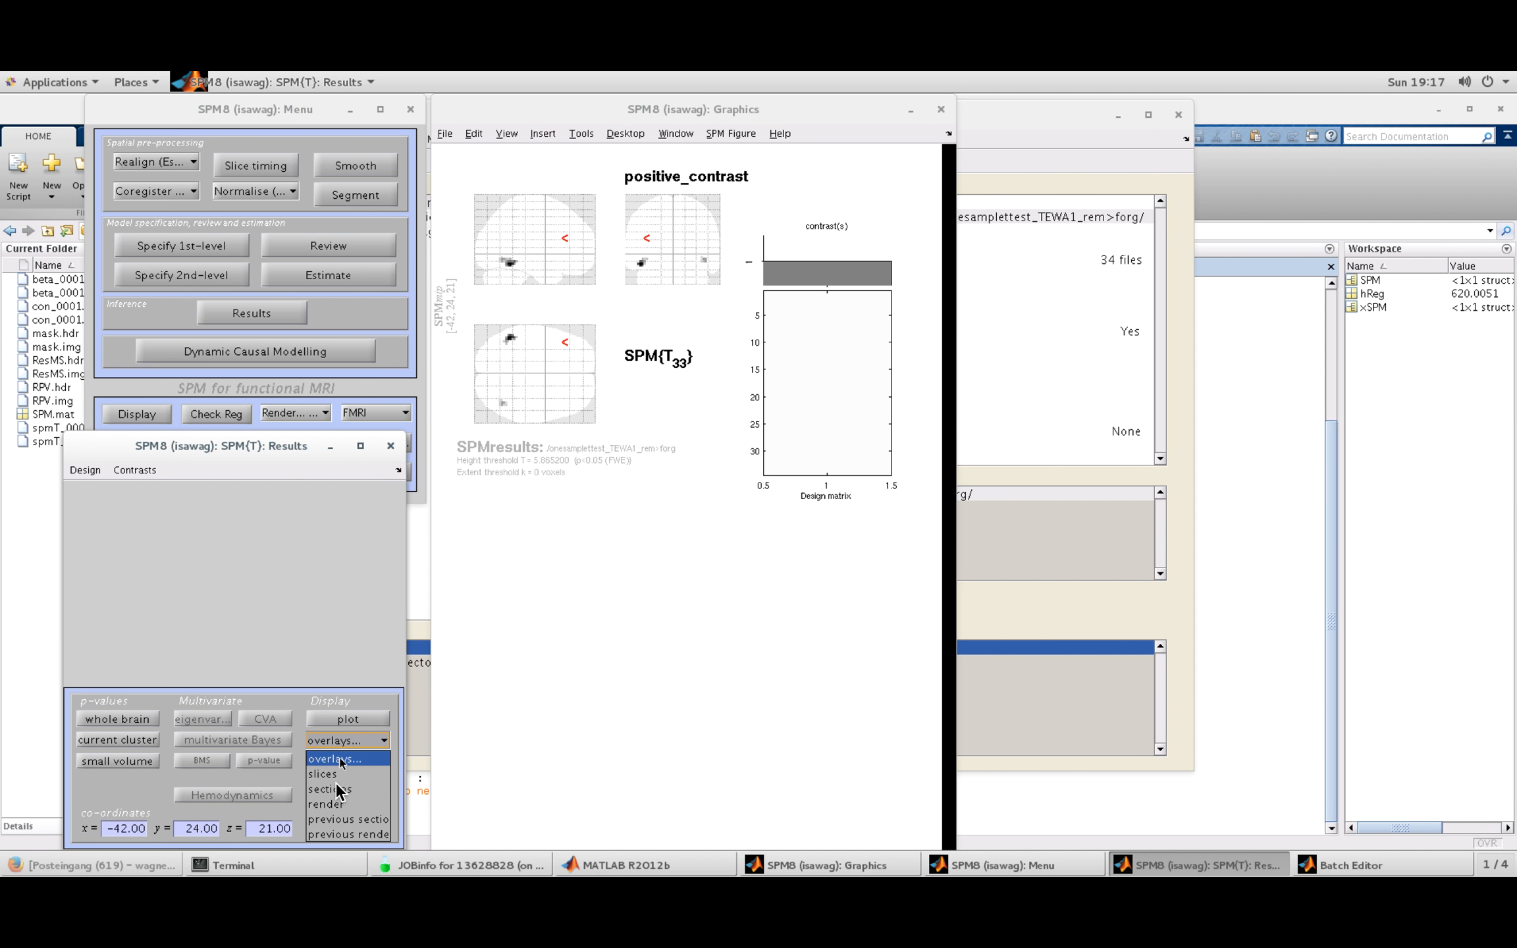
left_click(348, 814)
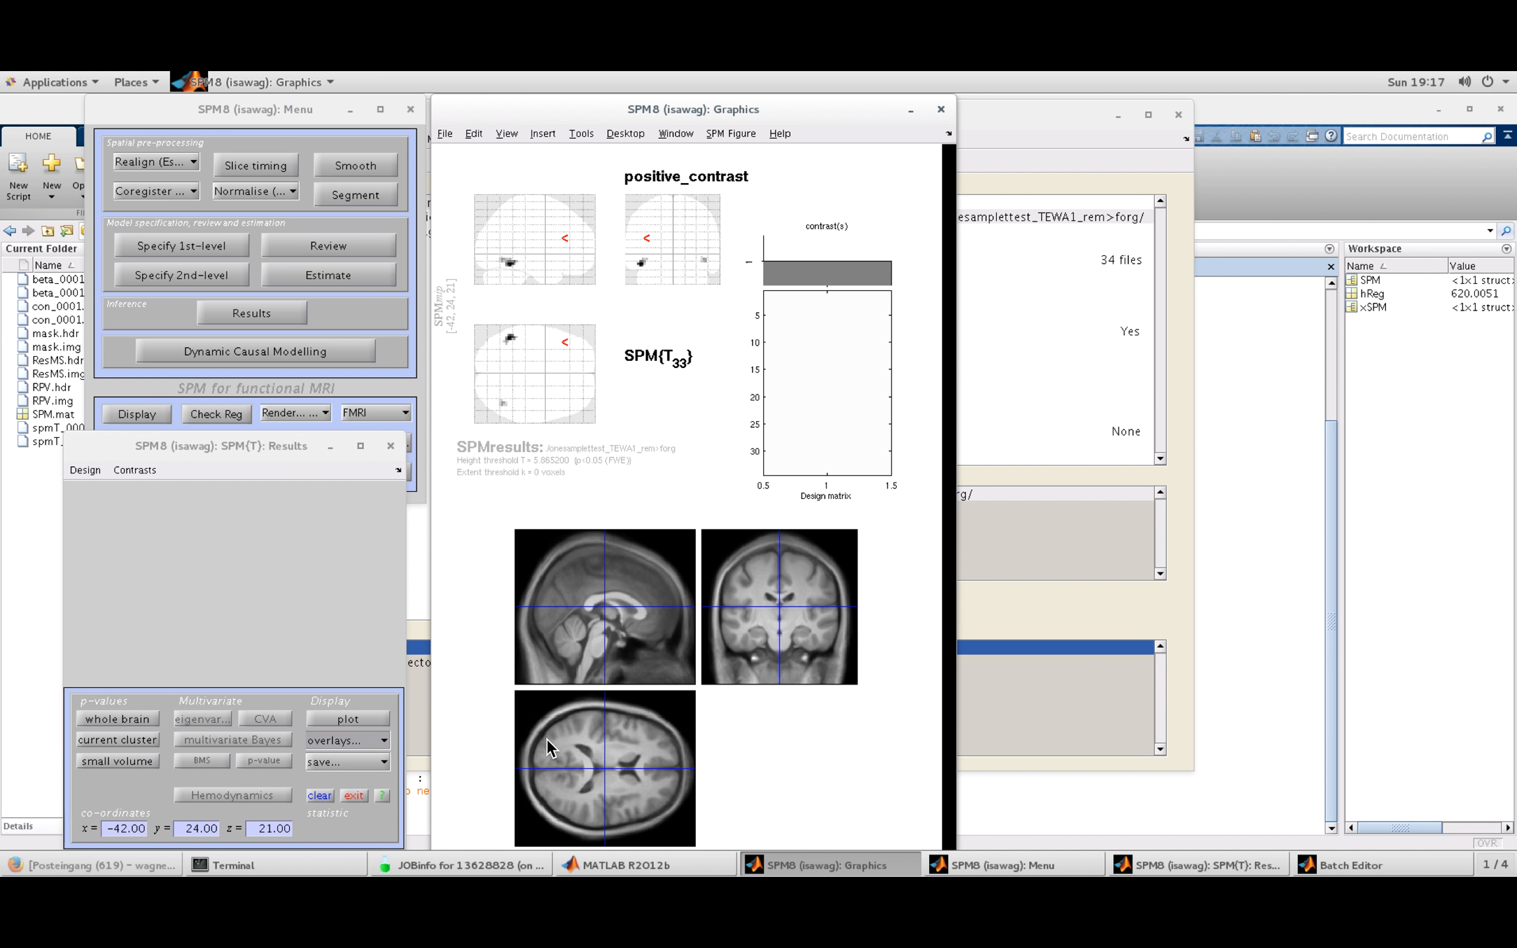
left_click(572, 626)
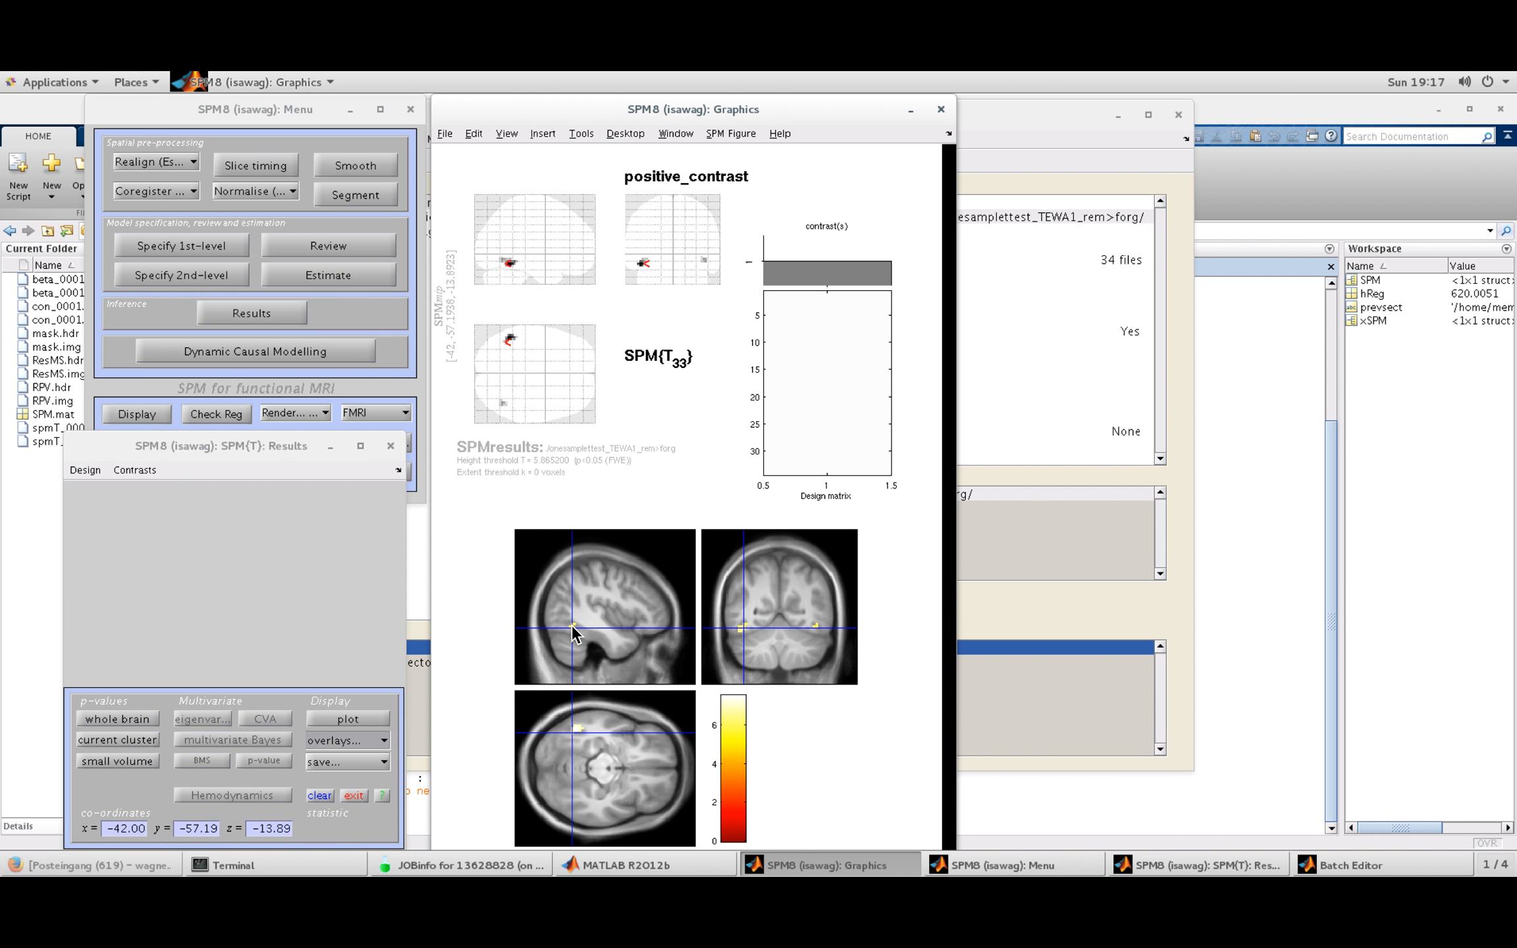
left_click(576, 727)
left_click(572, 766)
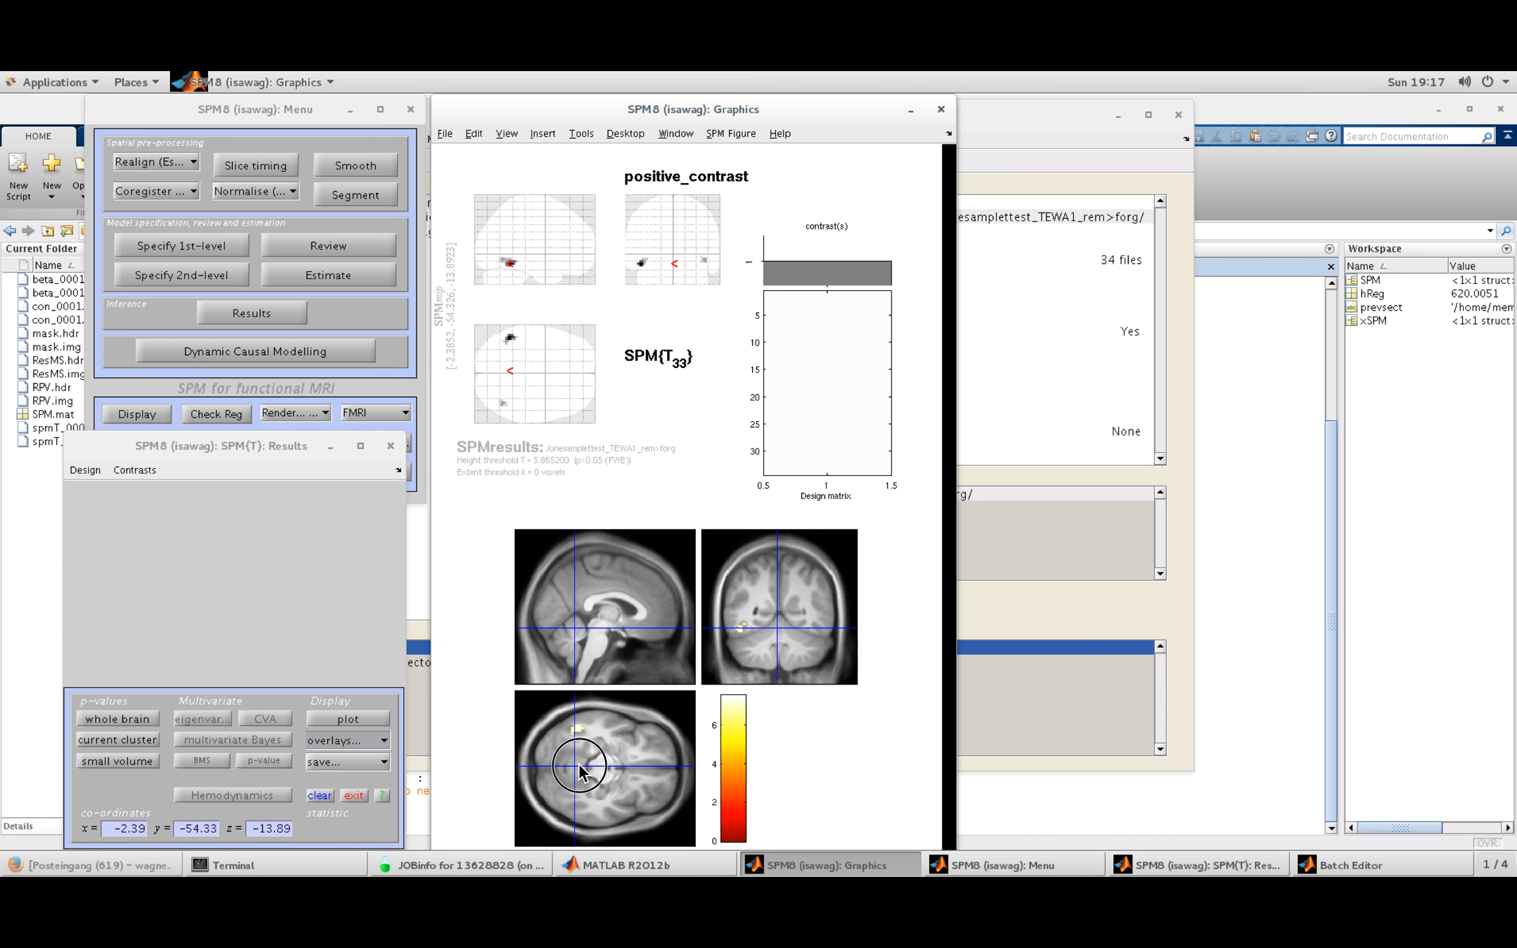
left_click(576, 767)
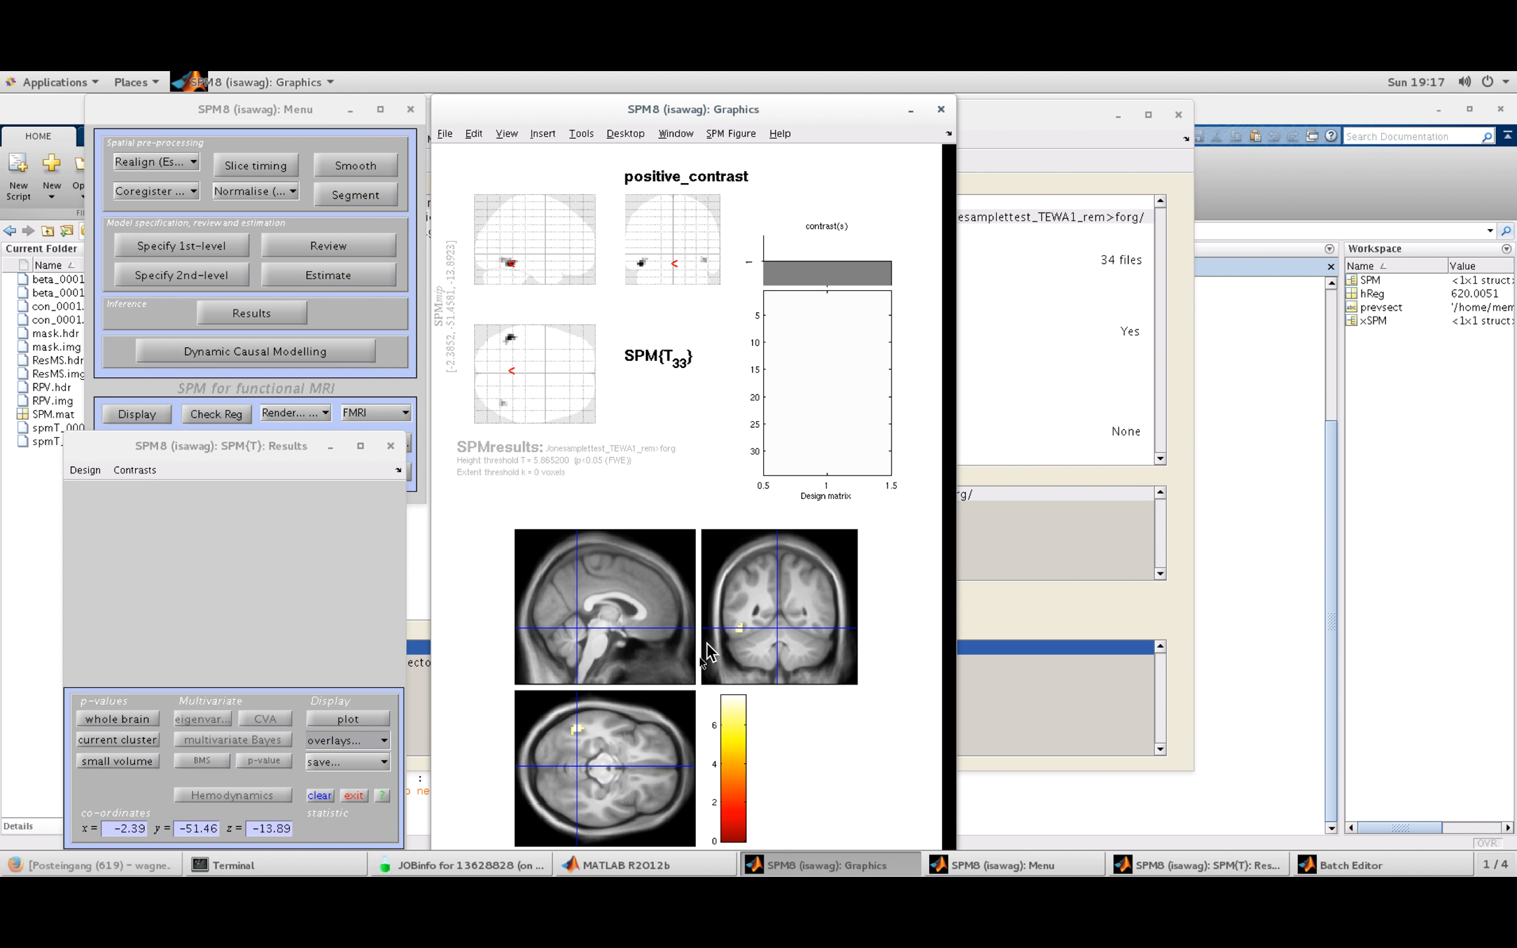
left_click(740, 628)
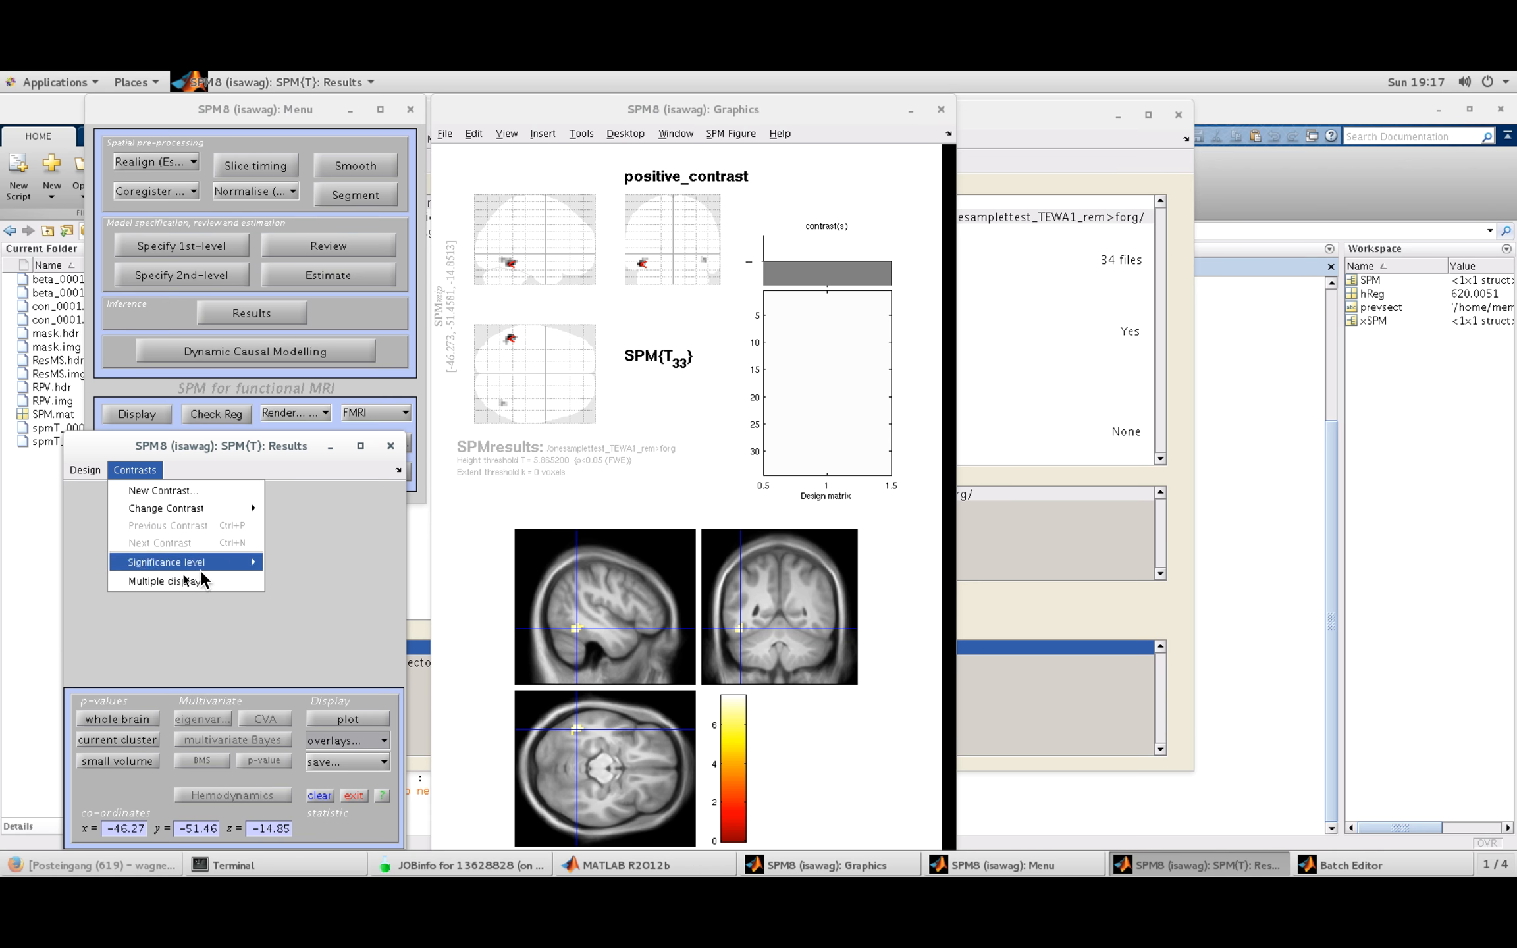
Step: Set the contrast's significance level to 0.001 (unc.) and display the whole-brain statistics table
mouse_move(214, 566)
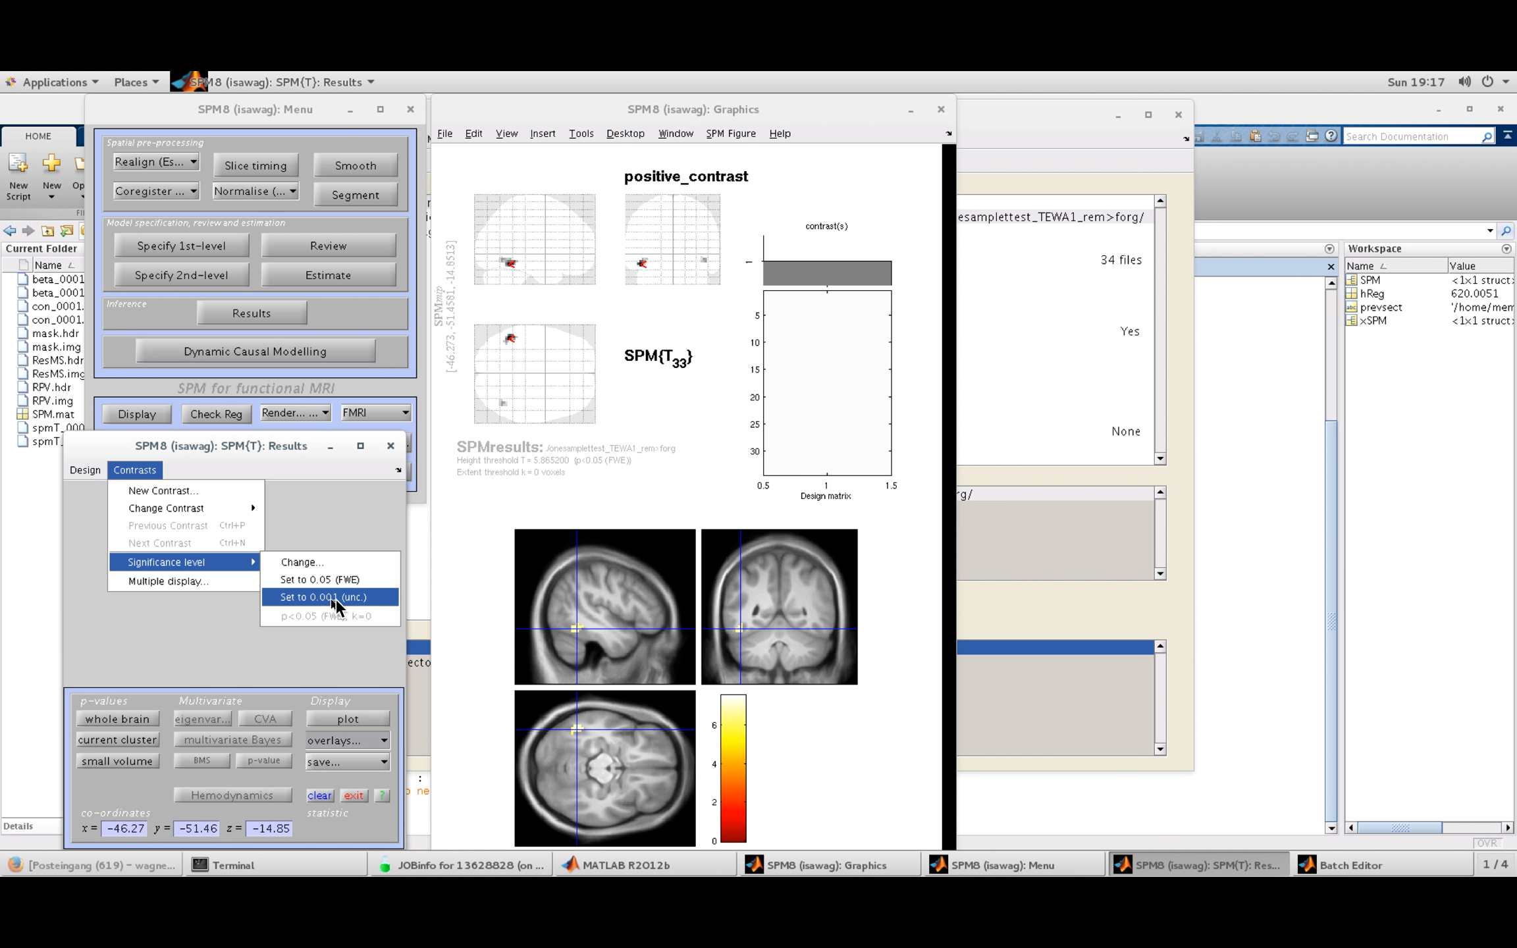
left_click(371, 599)
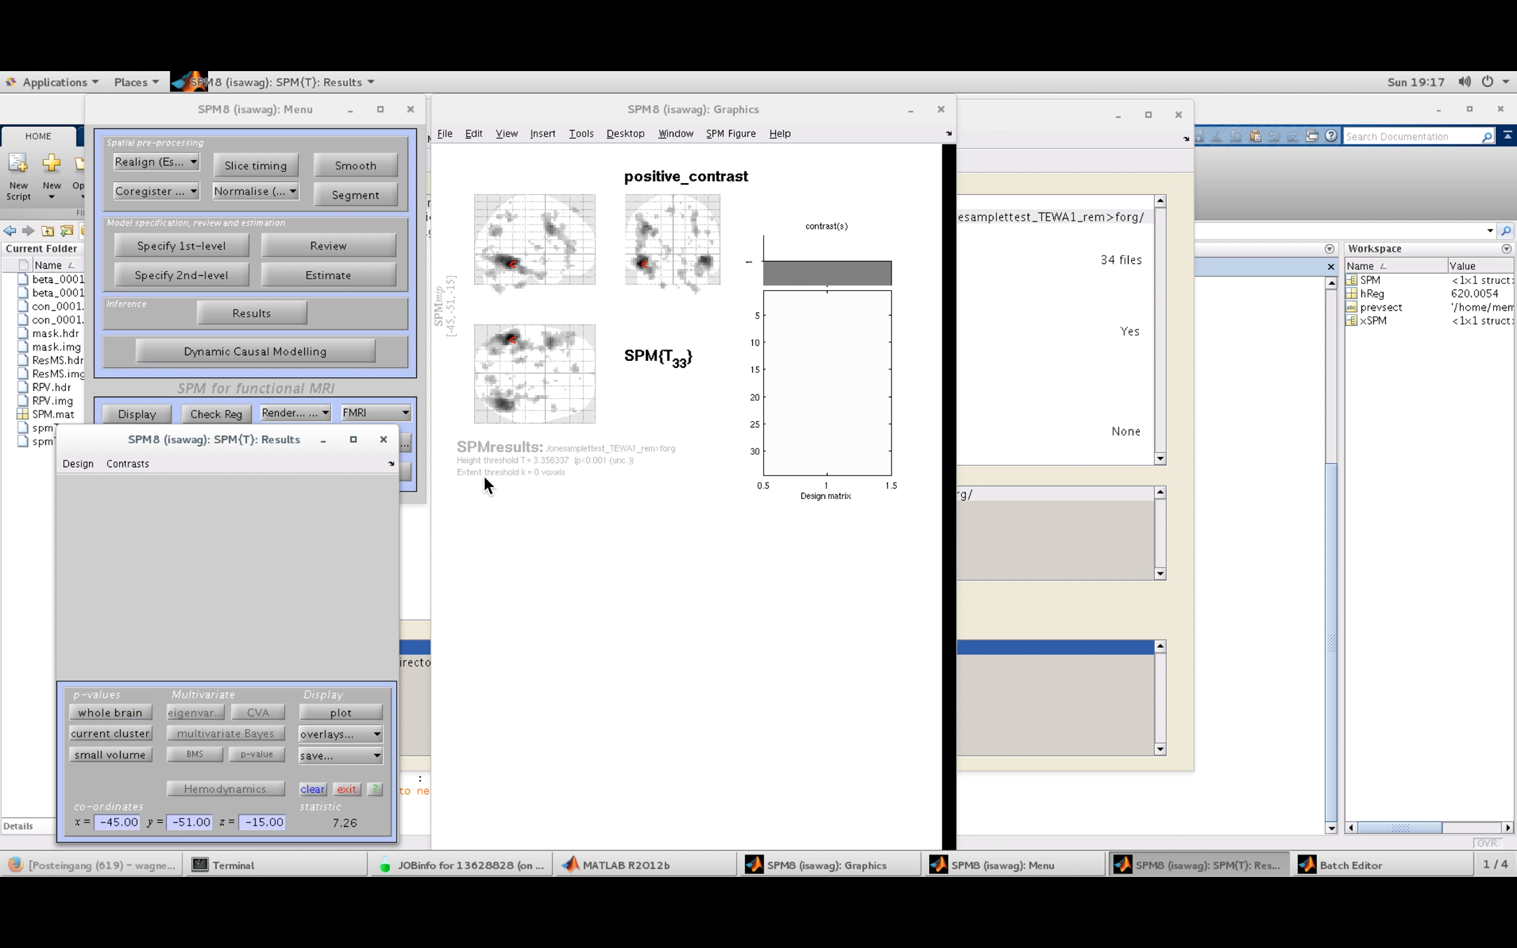
left_click(124, 711)
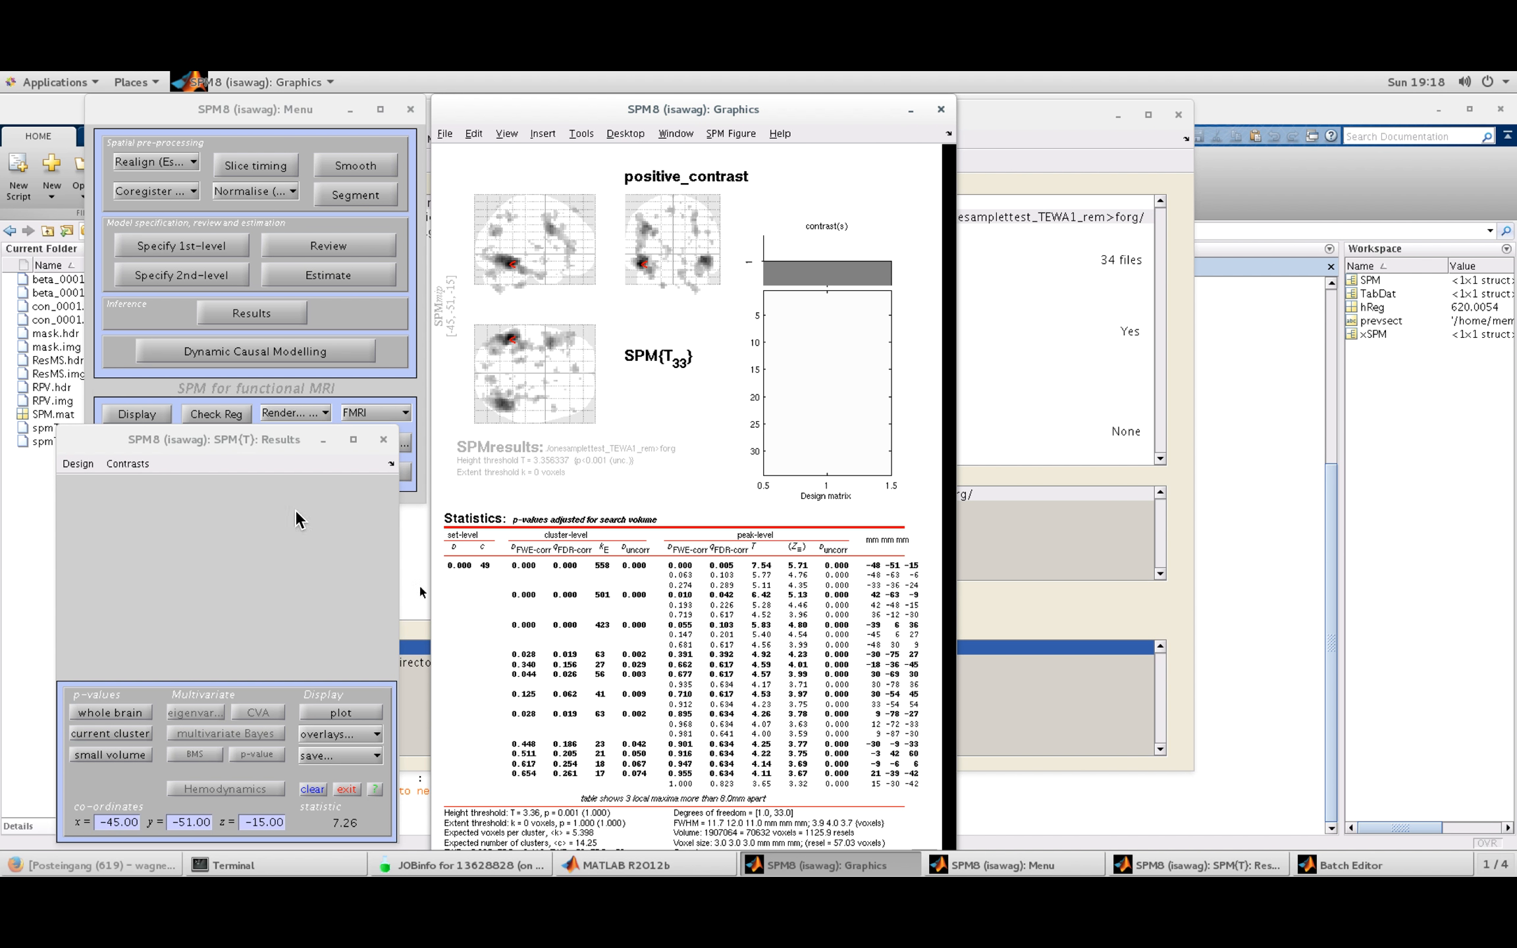
Step: Change the significance level to no p-value adjustment, threshold 0.001 and an extent threshold of 63 voxels
left_click(129, 463)
left_click(131, 462)
left_click(131, 462)
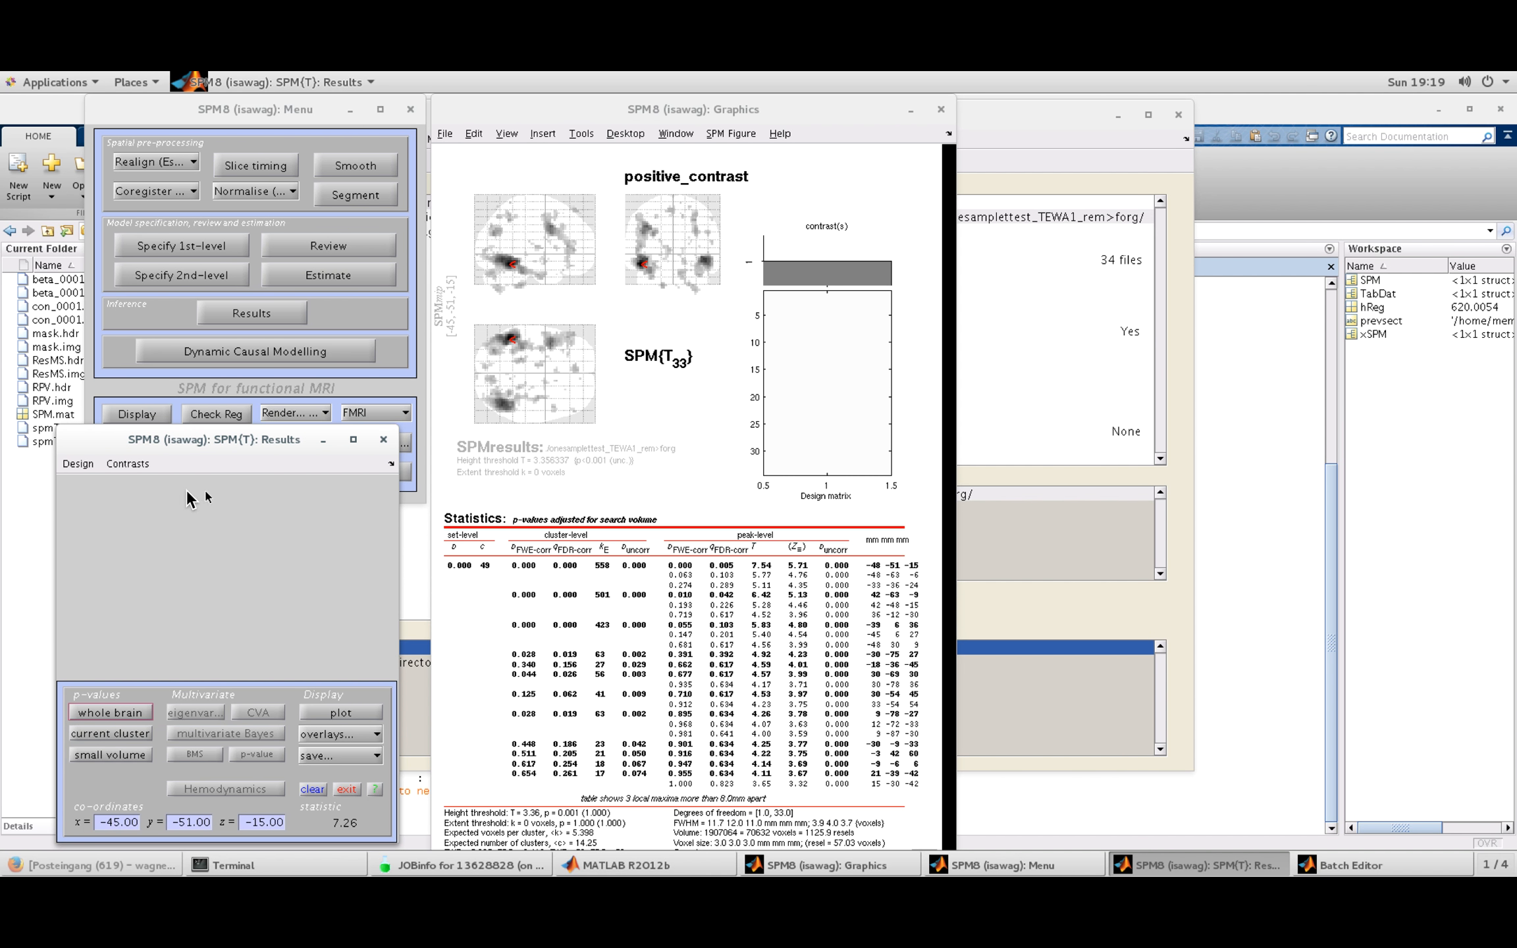
left_click(145, 465)
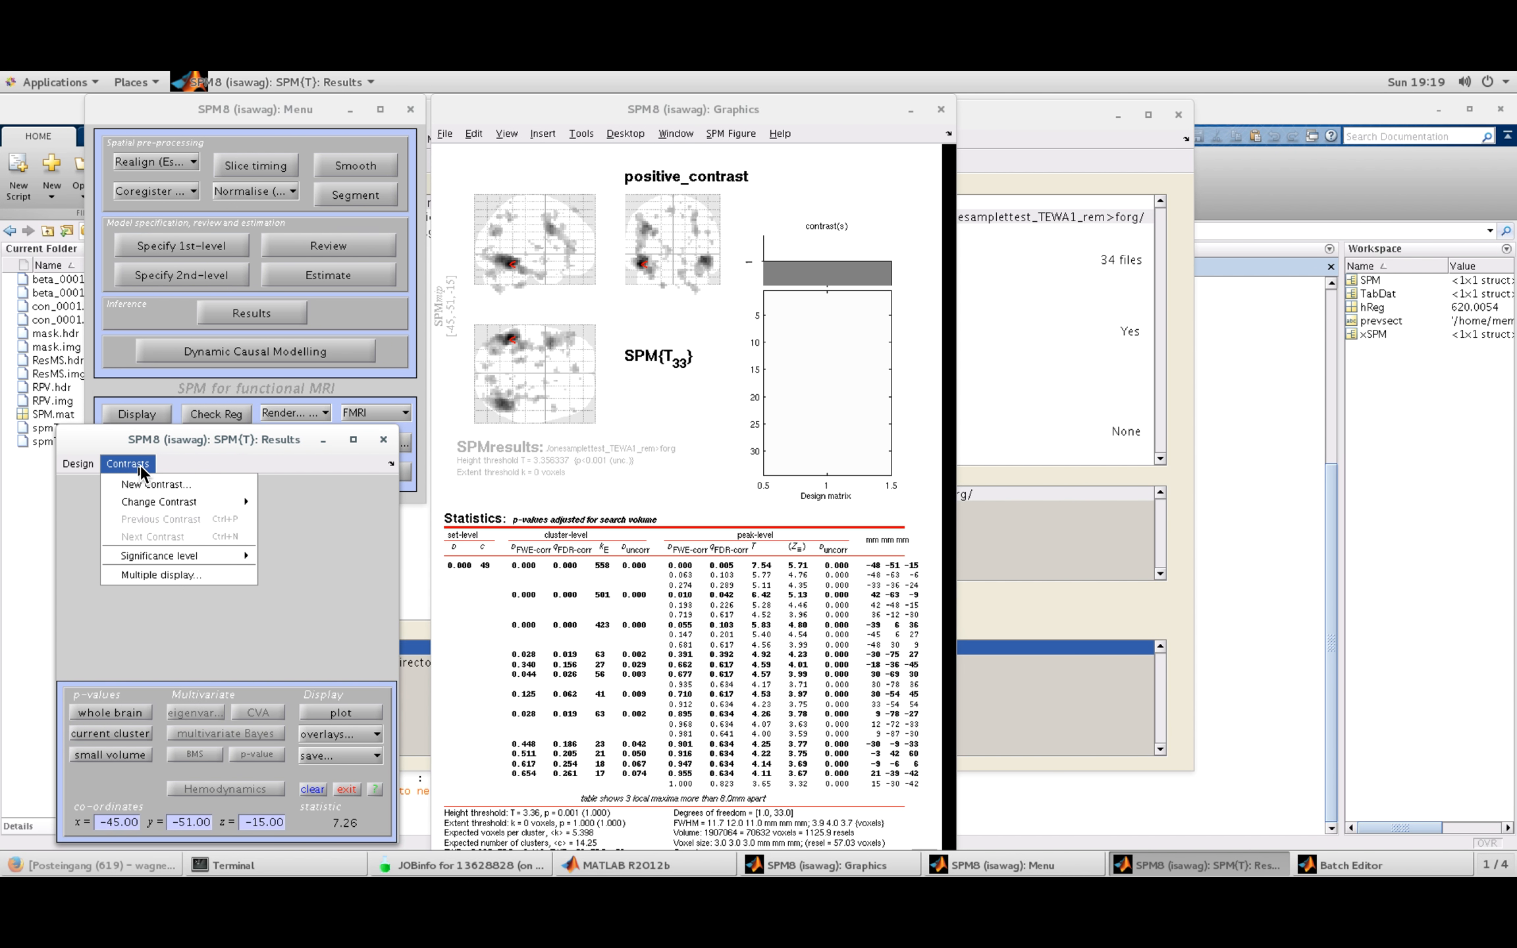
mouse_move(173, 553)
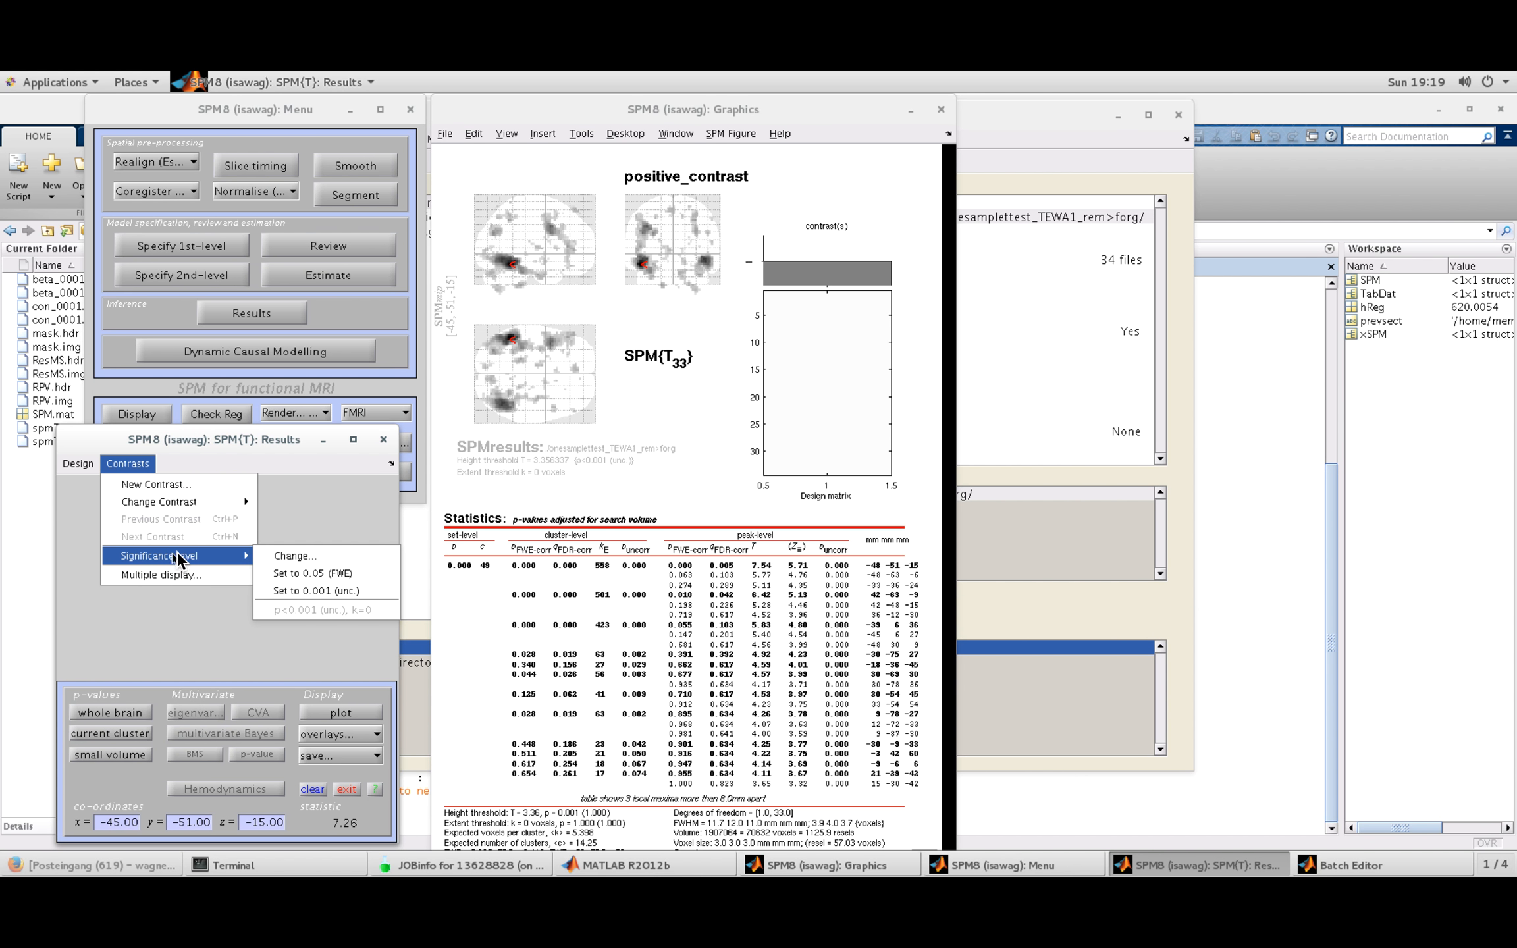
left_click(299, 556)
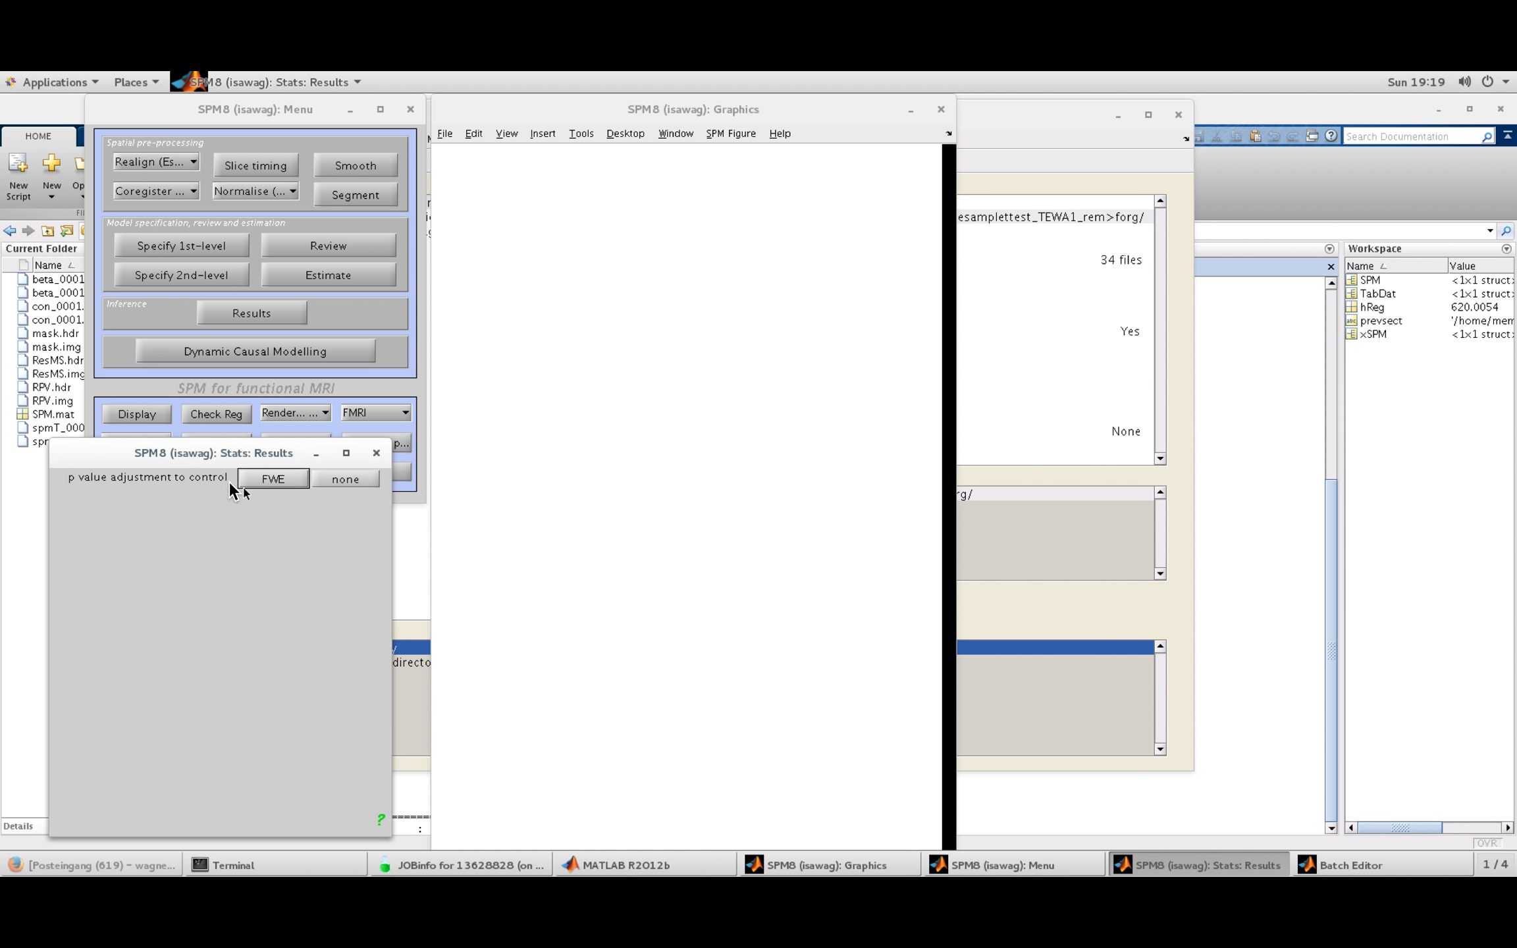
left_click(357, 482)
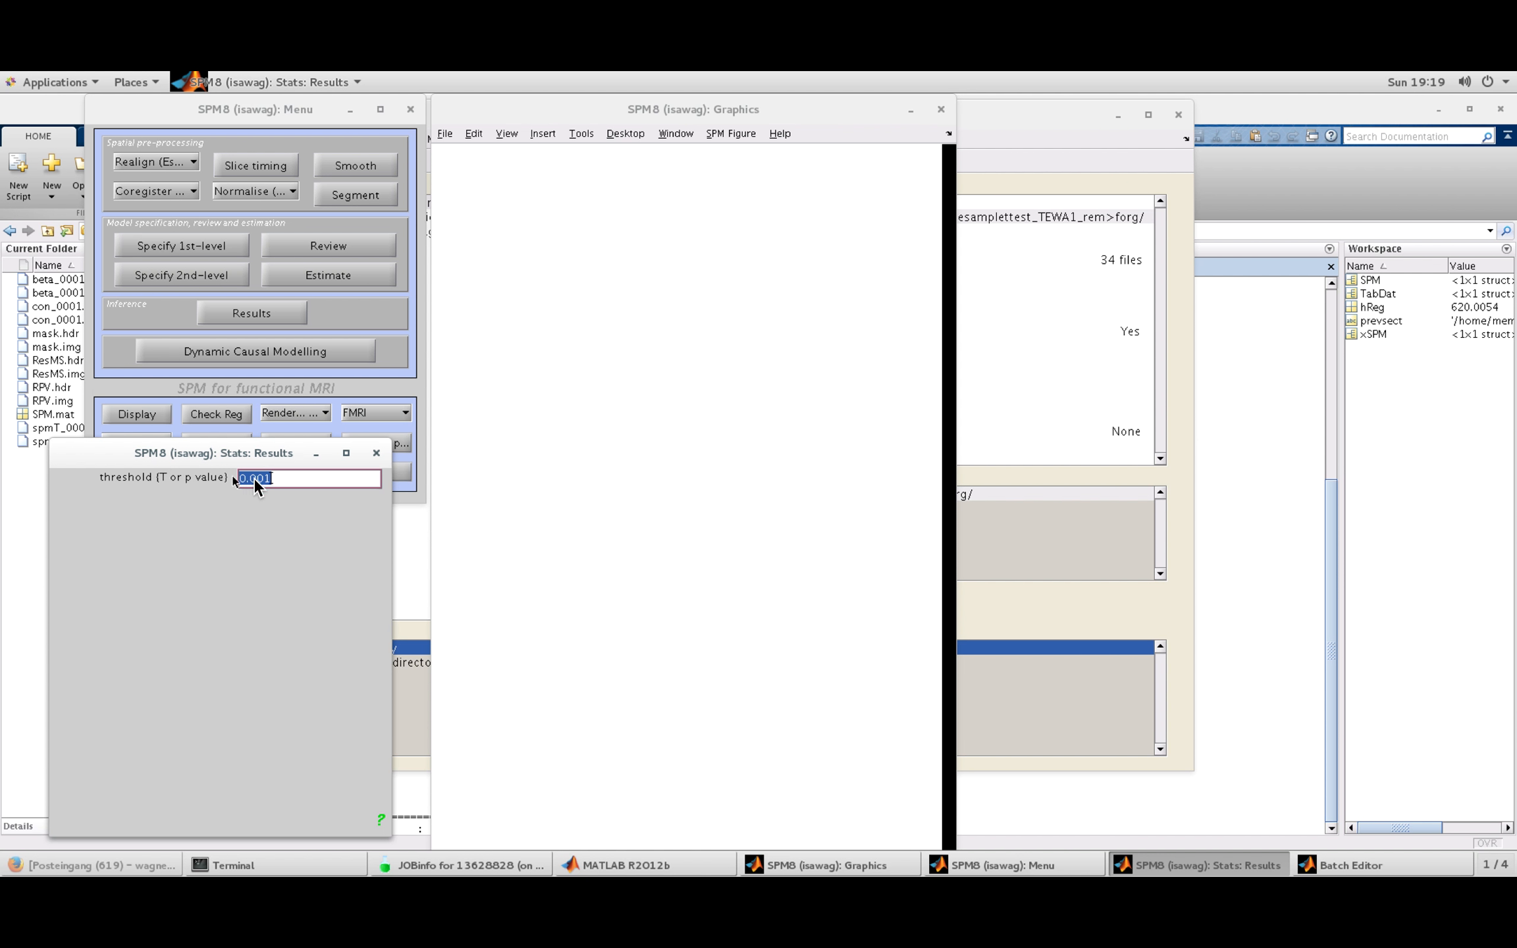
left_click(293, 479)
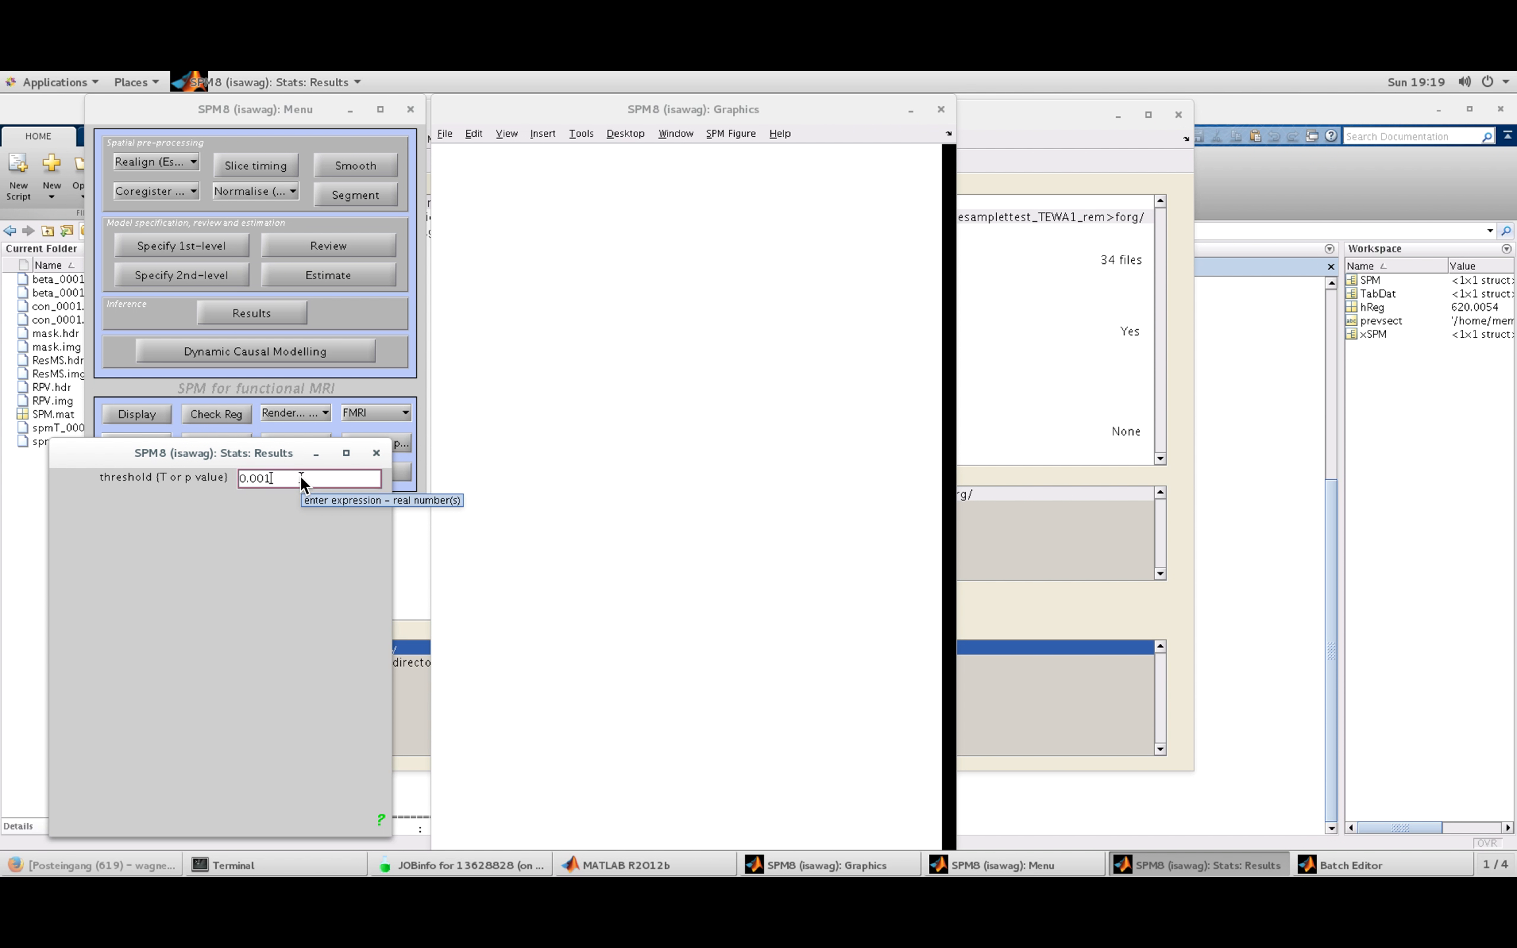
key("BackSpace")
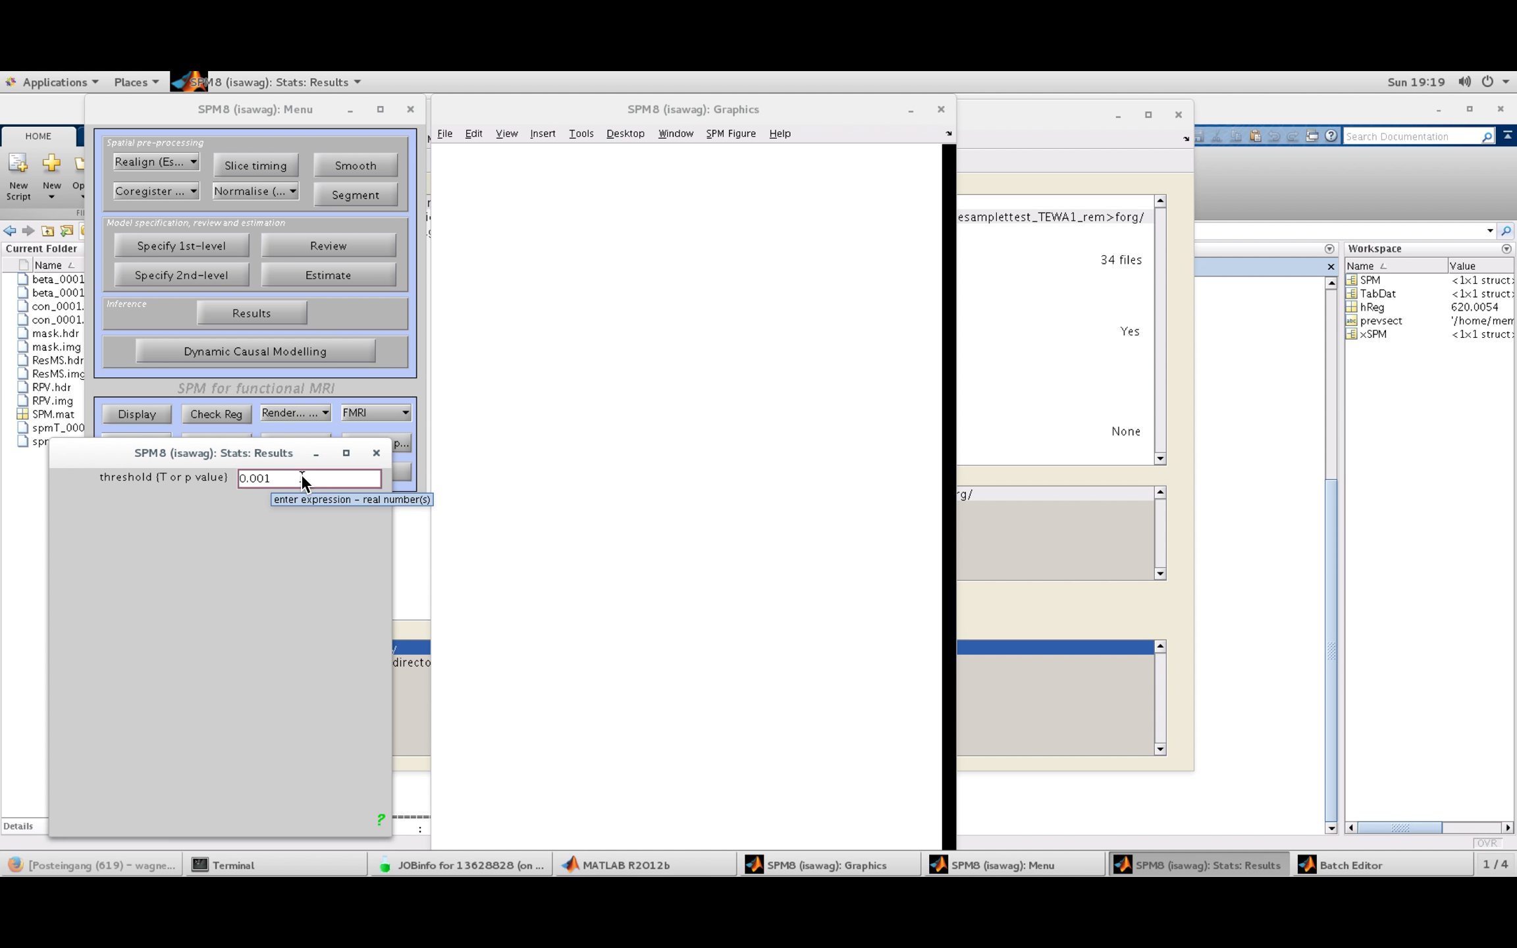
key("Return")
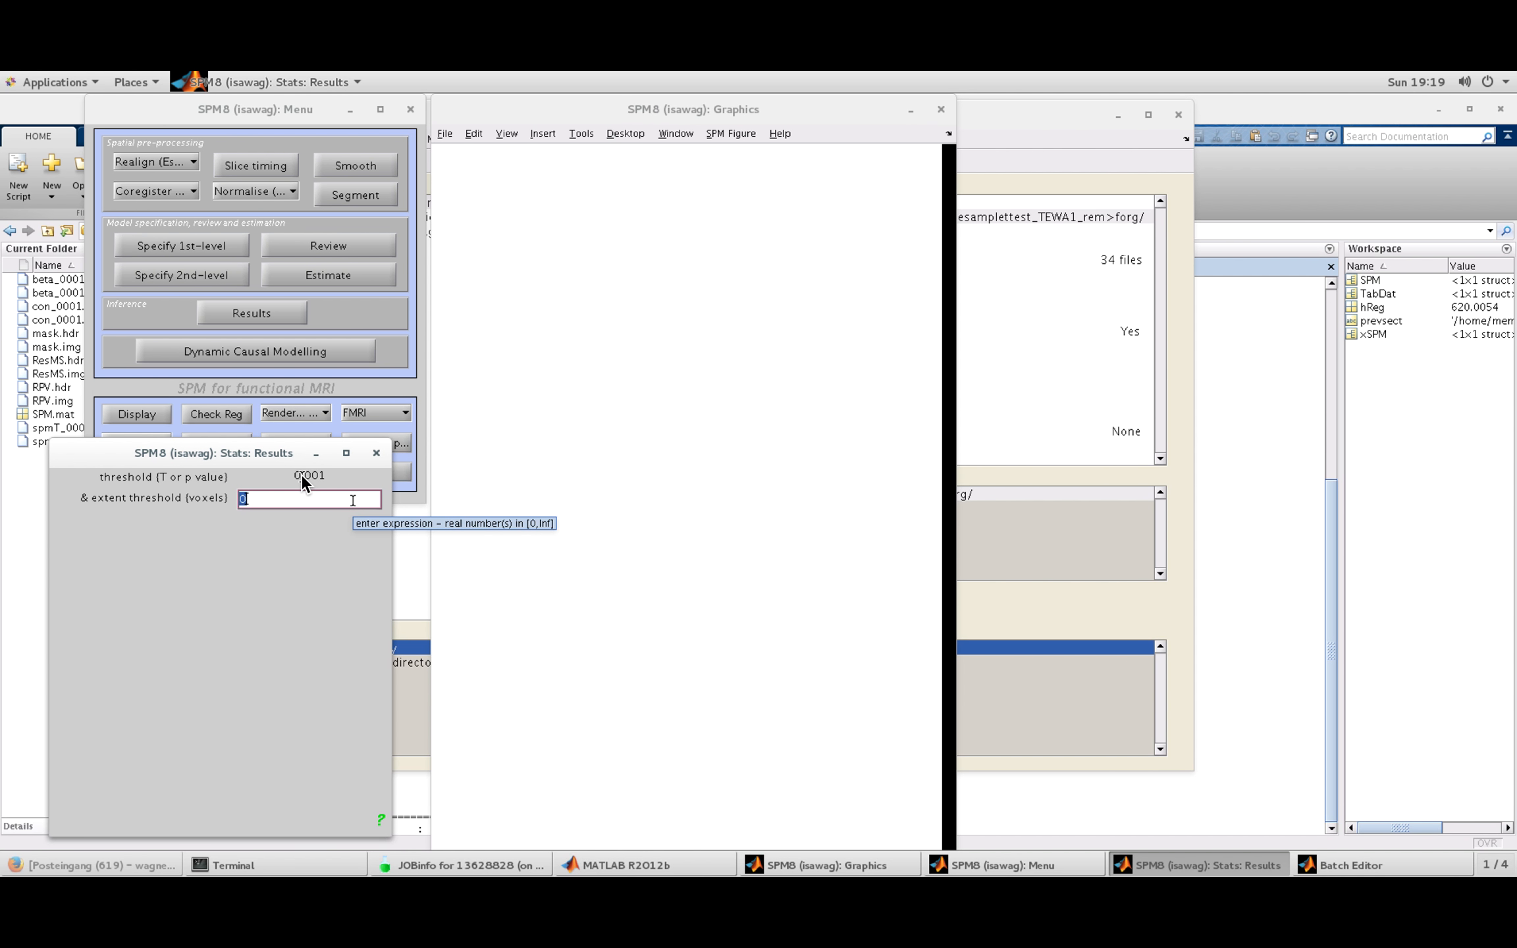
type("63")
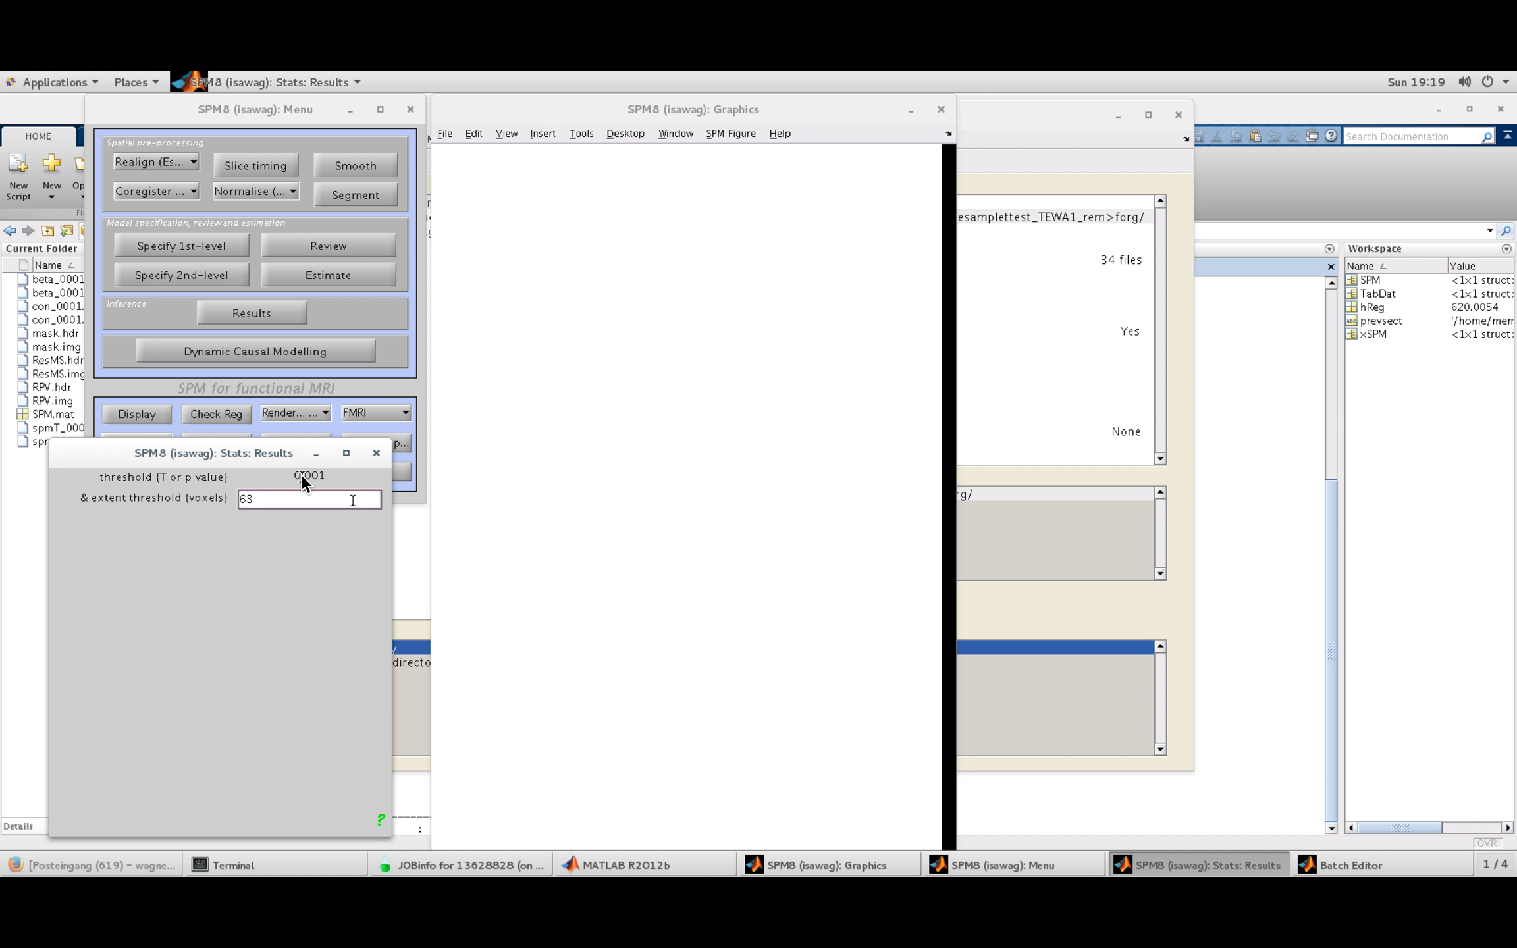
key("Return")
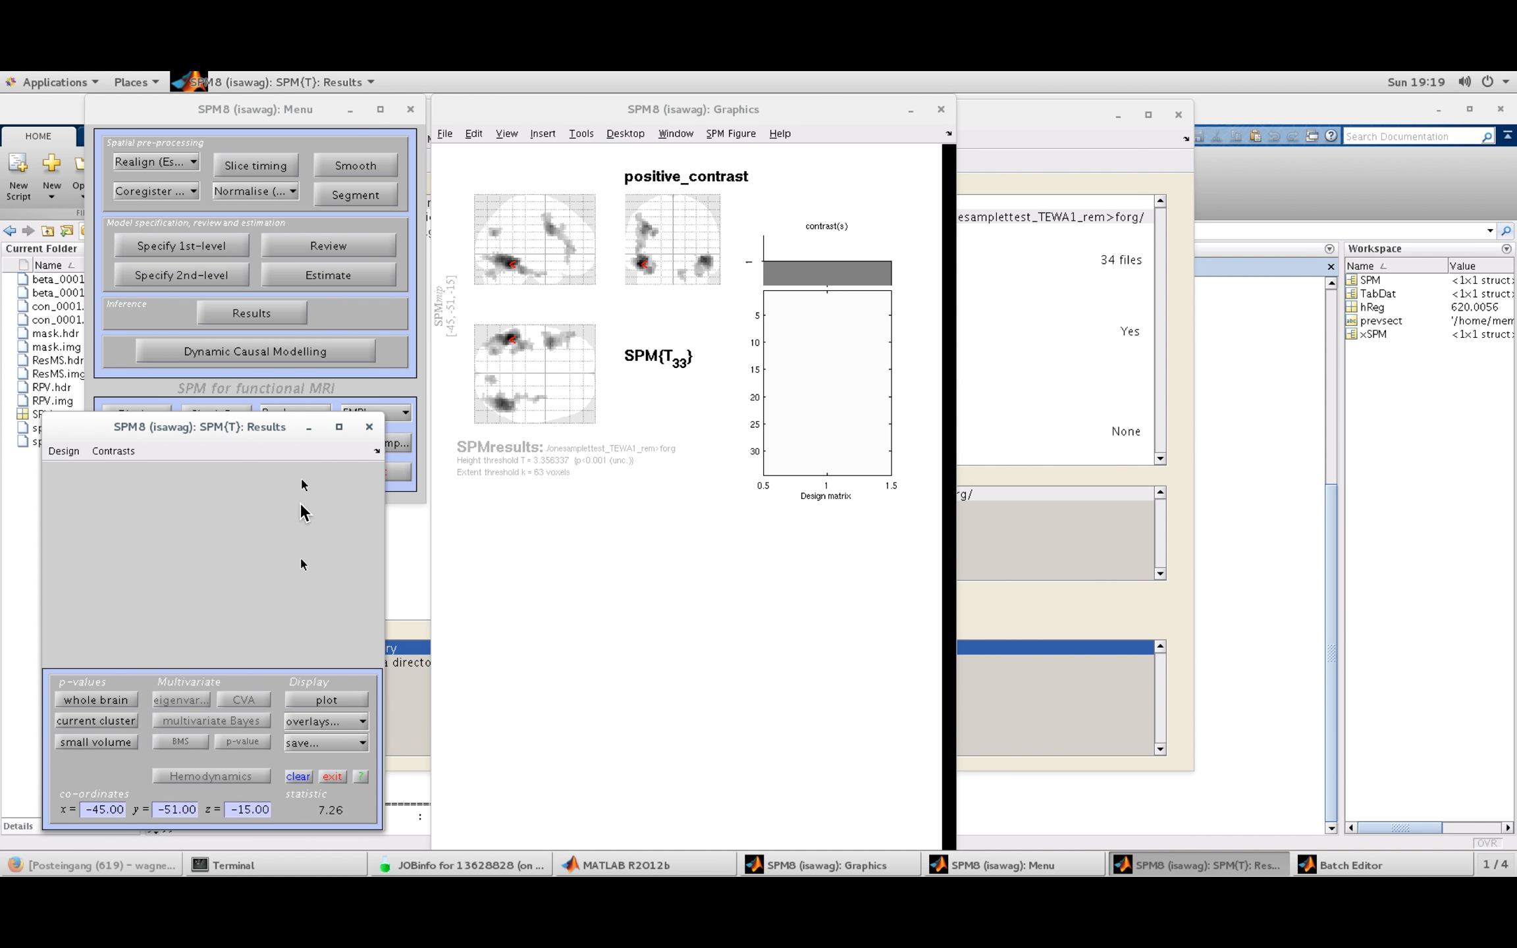
Step: Overlay the cluster-thresholded results on the previously used sections
left_click(328, 721)
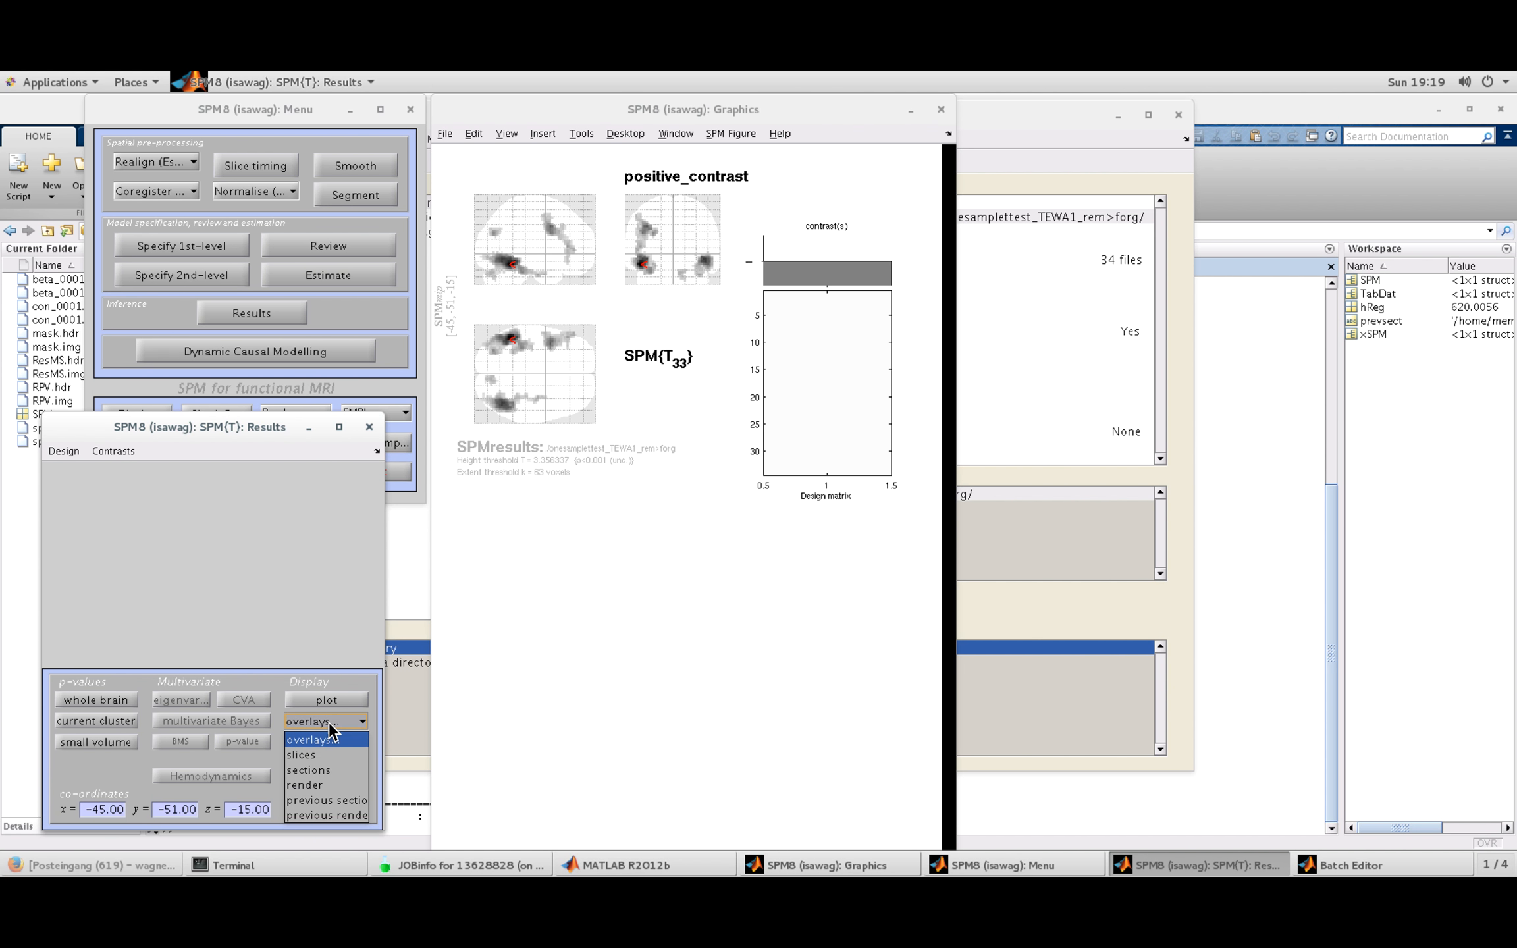
left_click(328, 799)
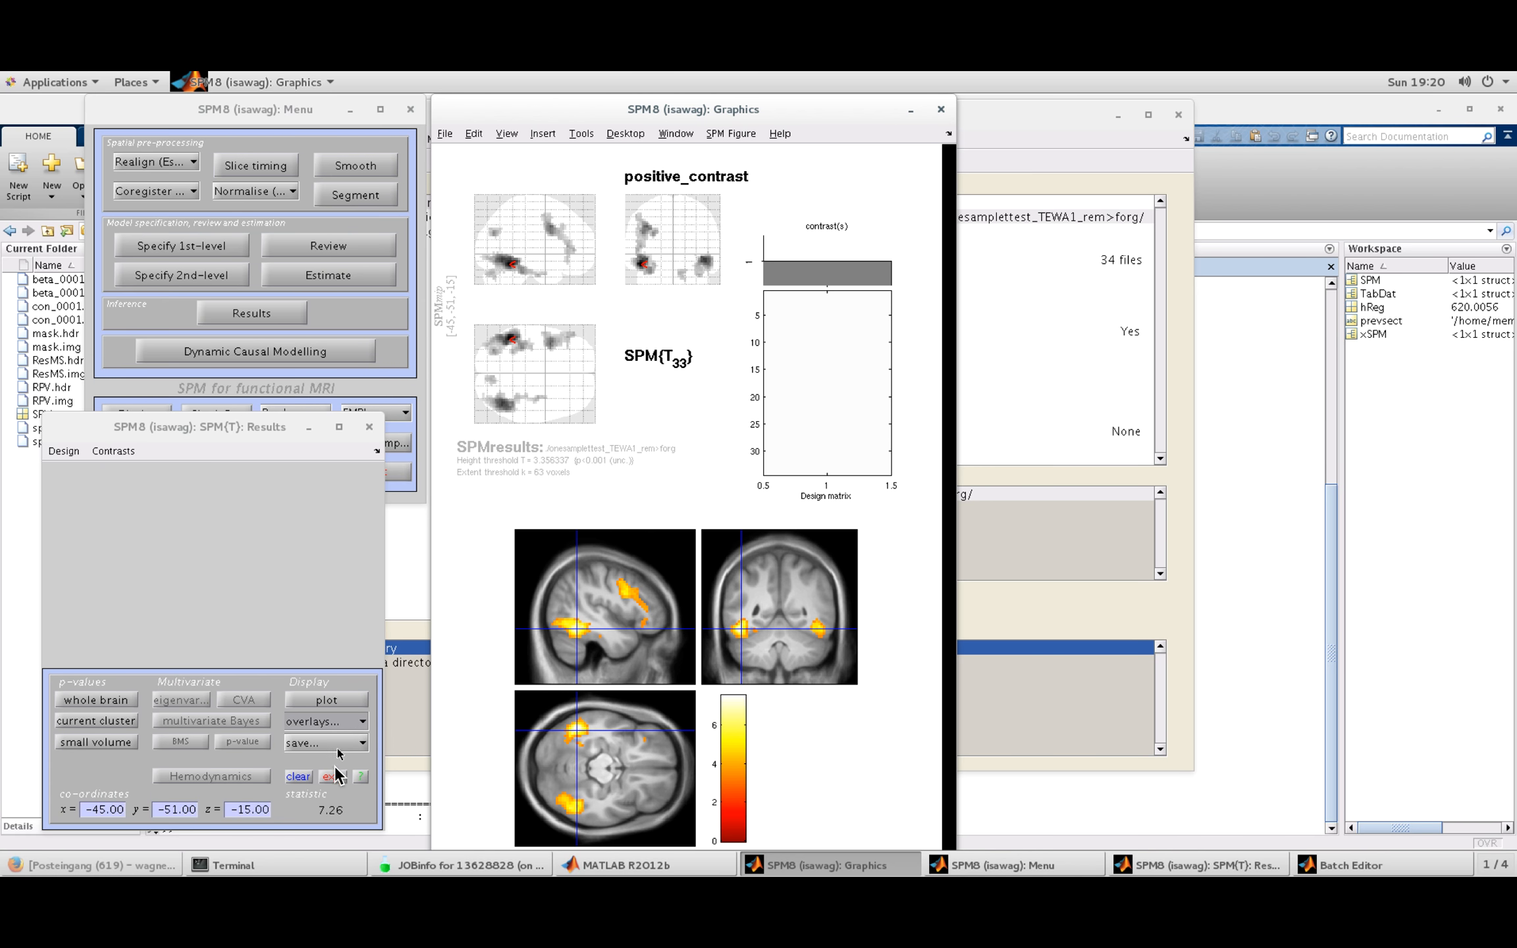
left_click(336, 720)
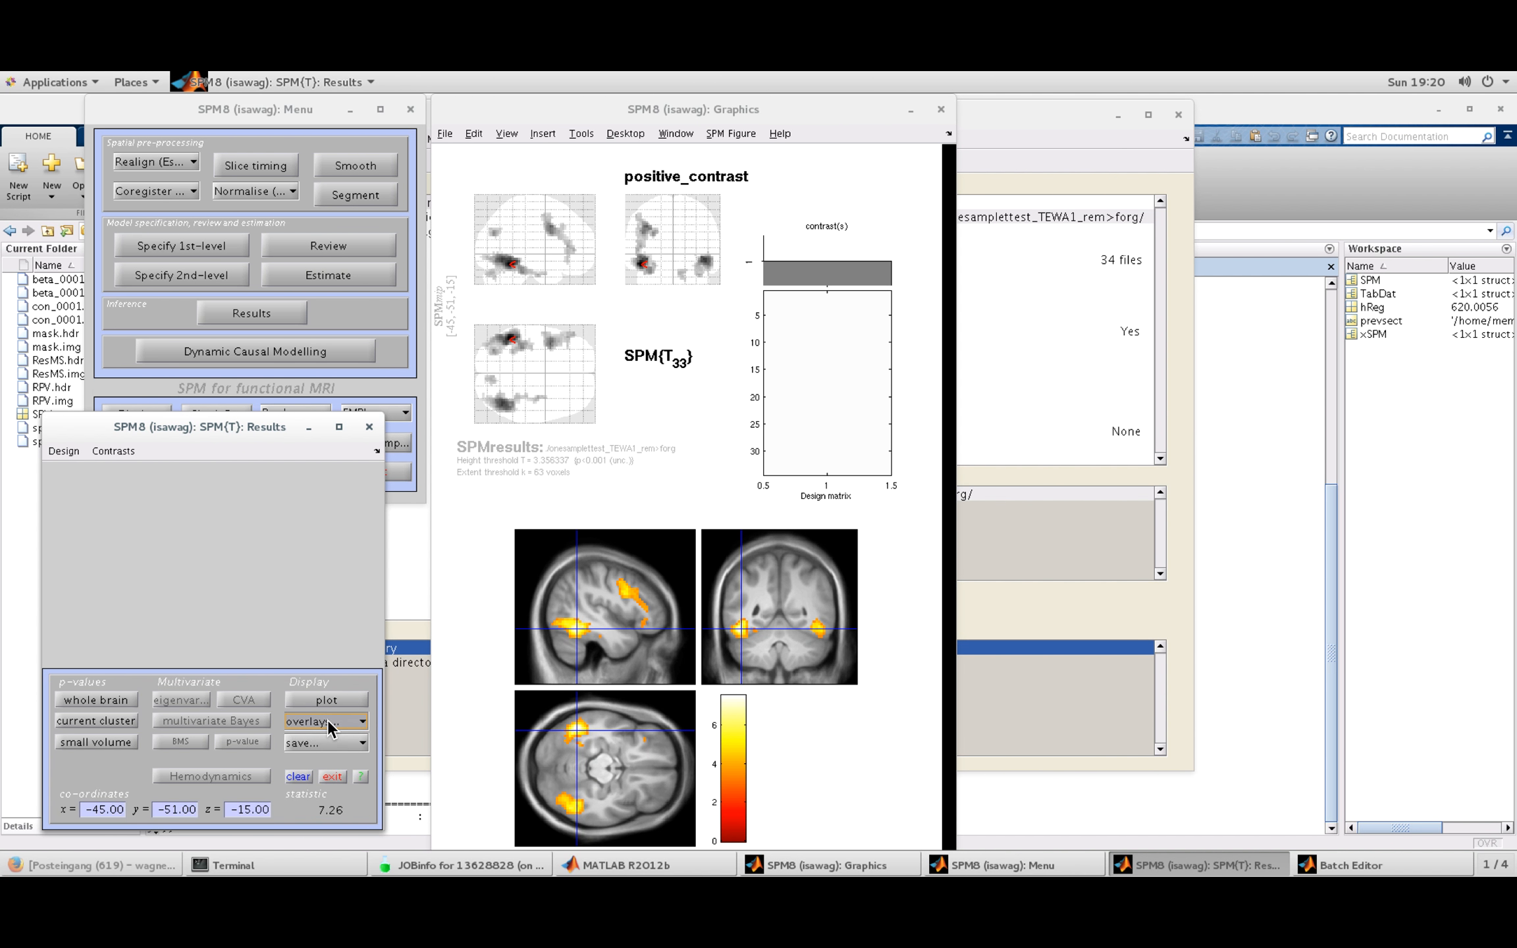
left_click(327, 719)
left_click(337, 797)
key("ctrl+Up")
left_click(322, 96)
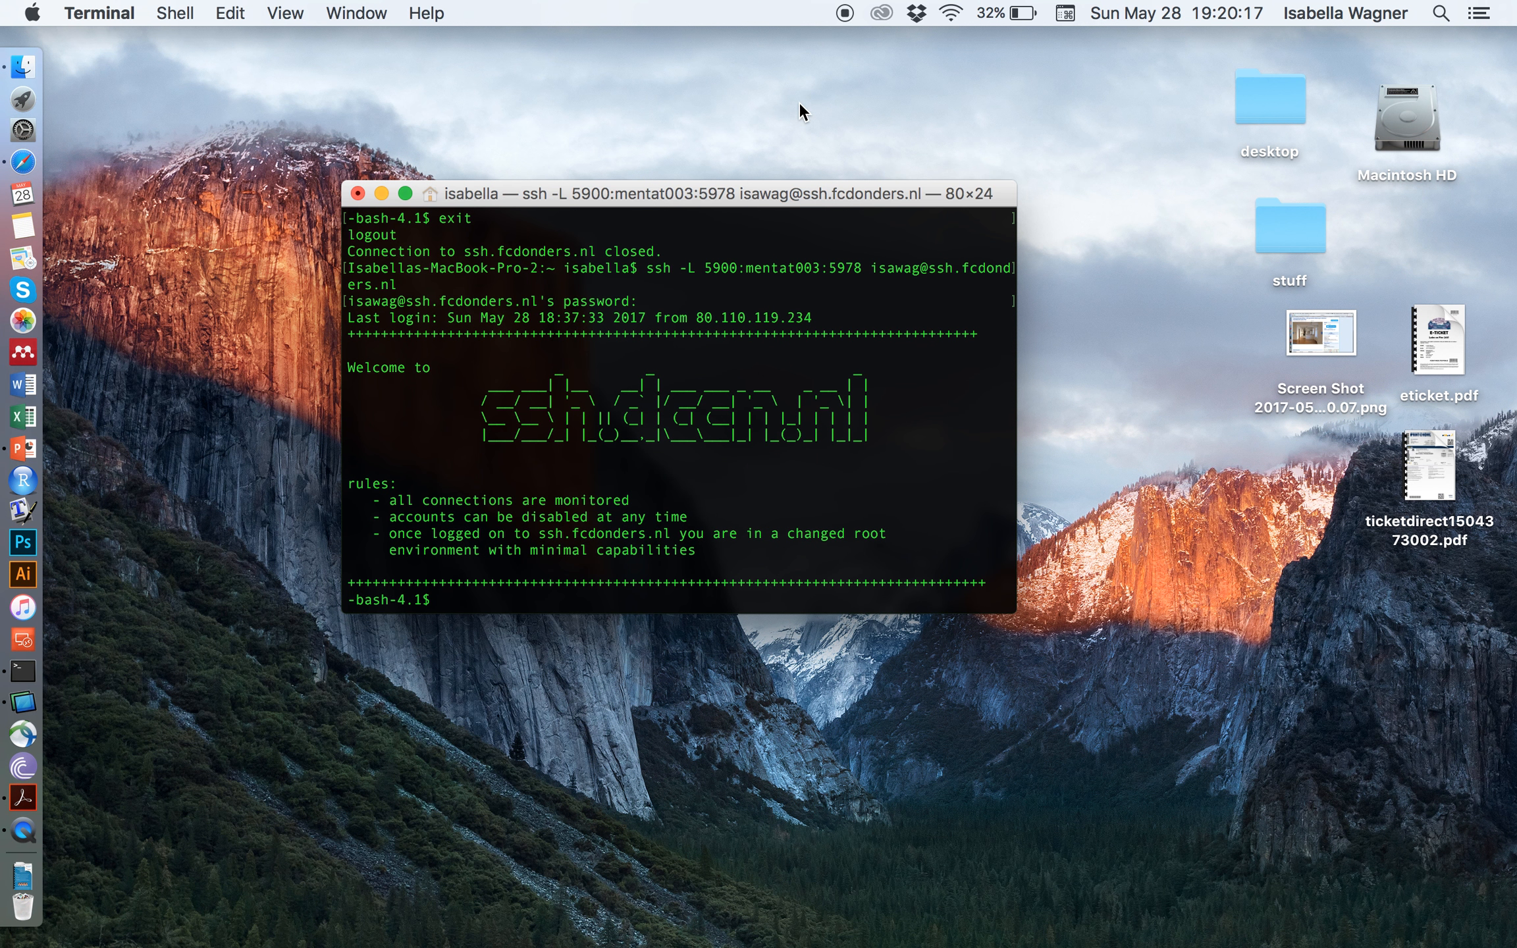
key("ctrl+Up")
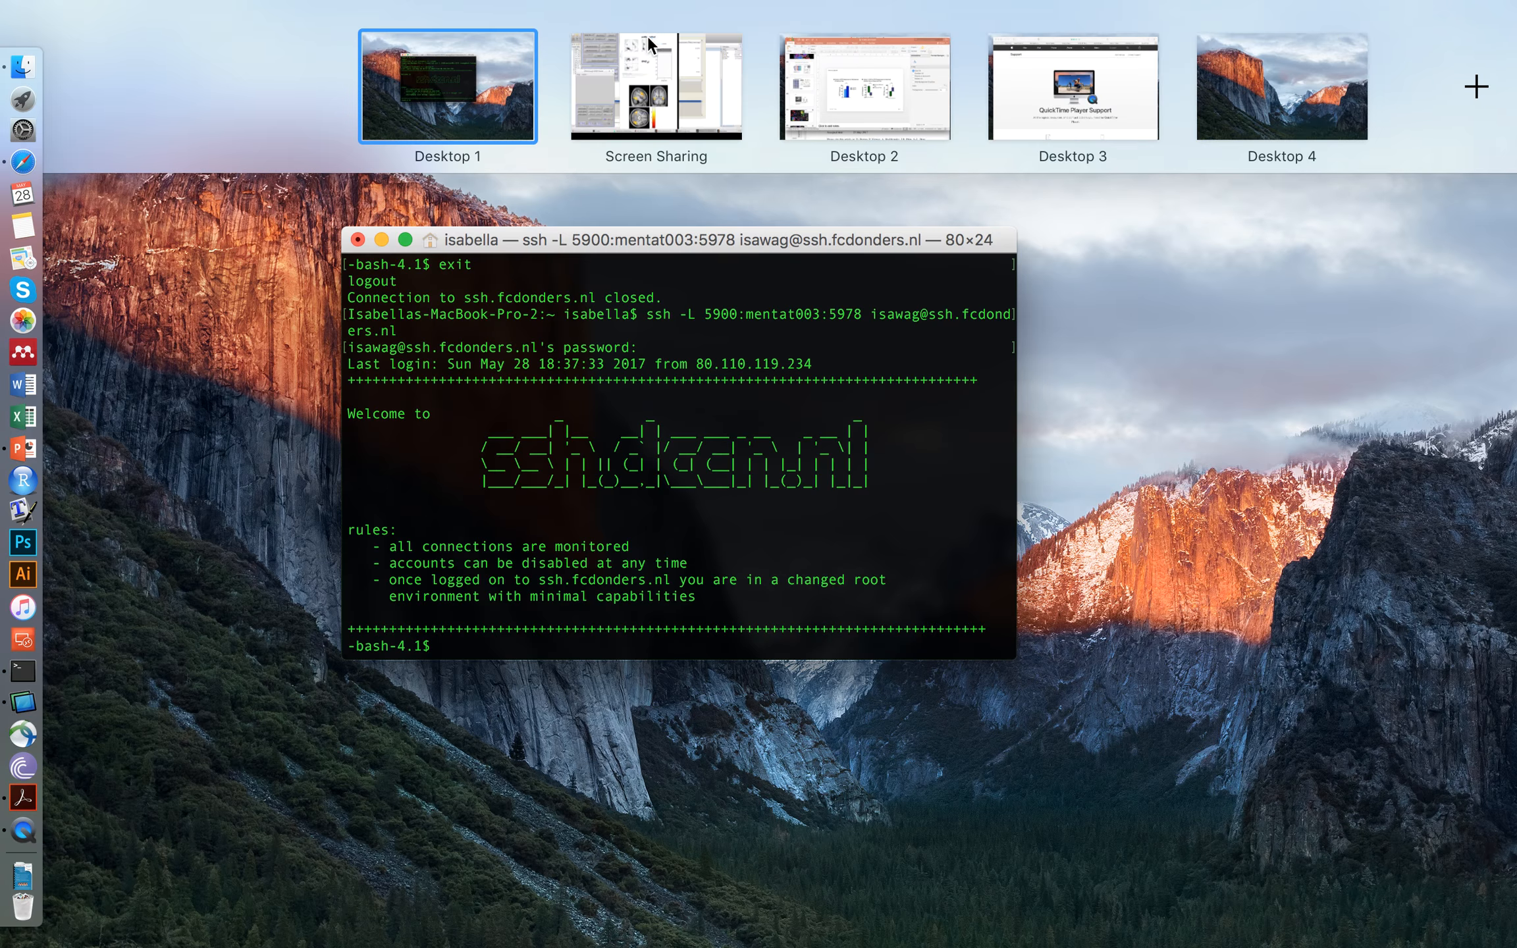
left_click(648, 37)
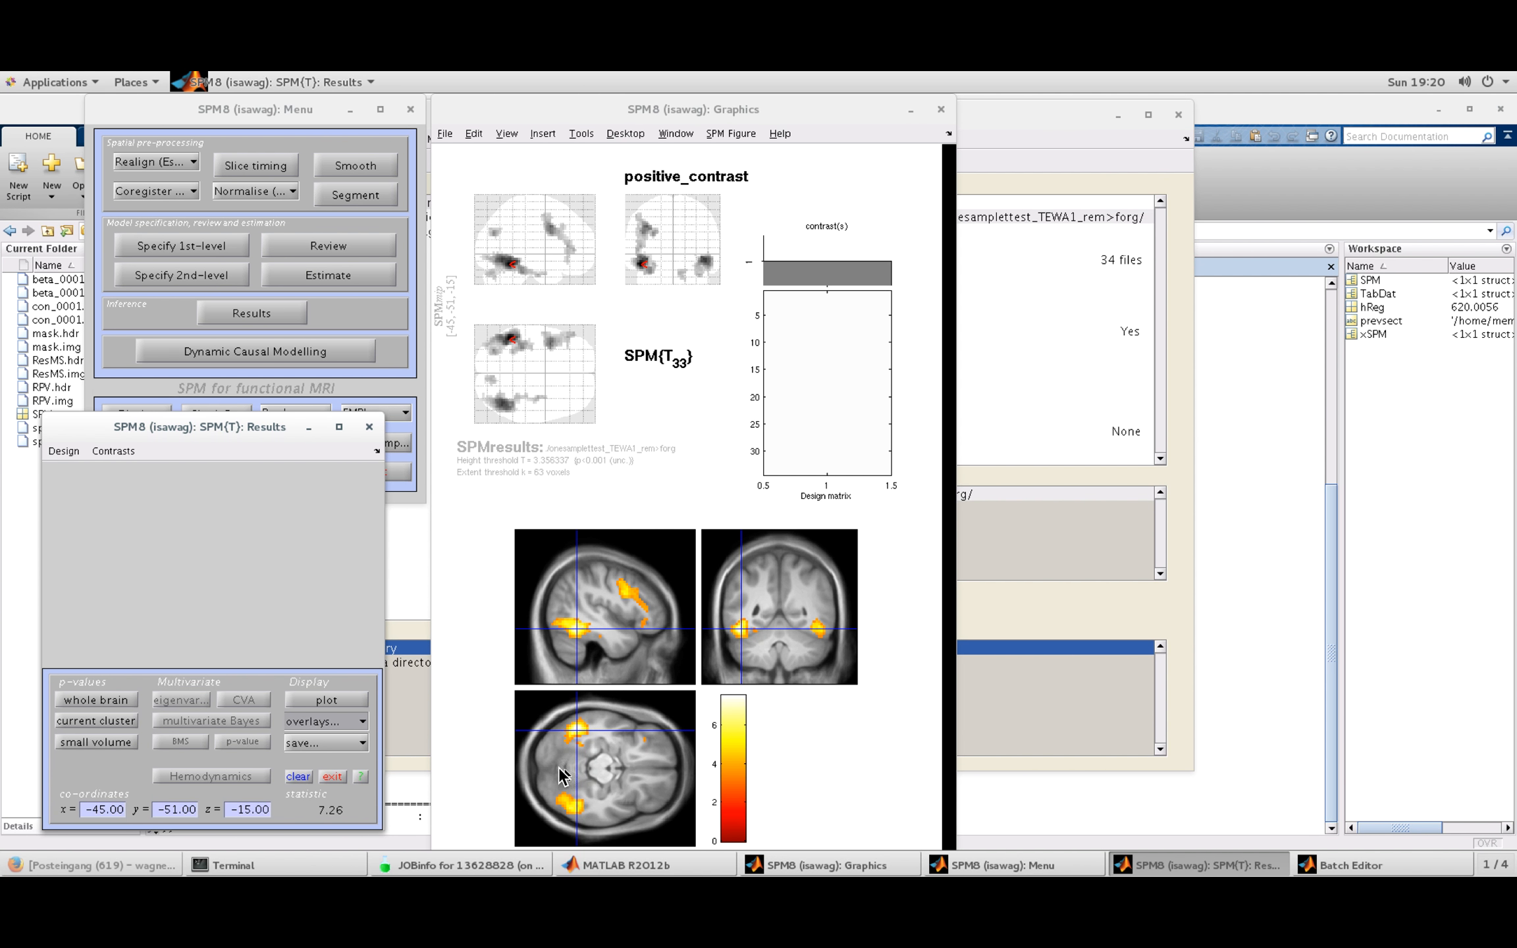
Step: Move the crosshair near the midline in the axial section, then display the whole-brain statistics table for the thresholded clusters
left_click(580, 768)
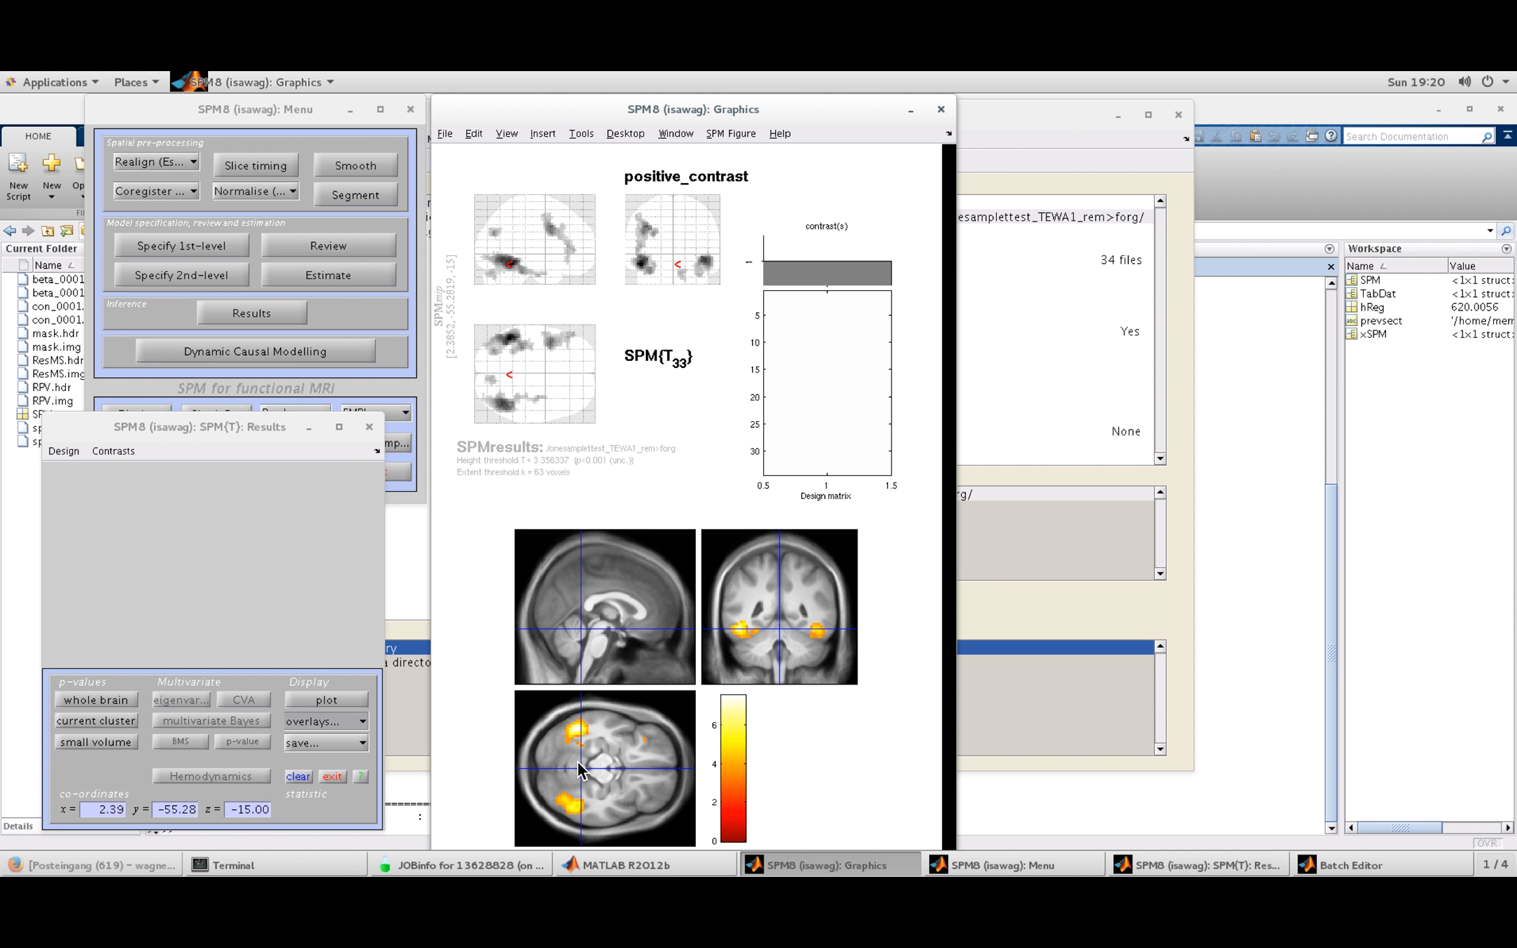
left_click(578, 764)
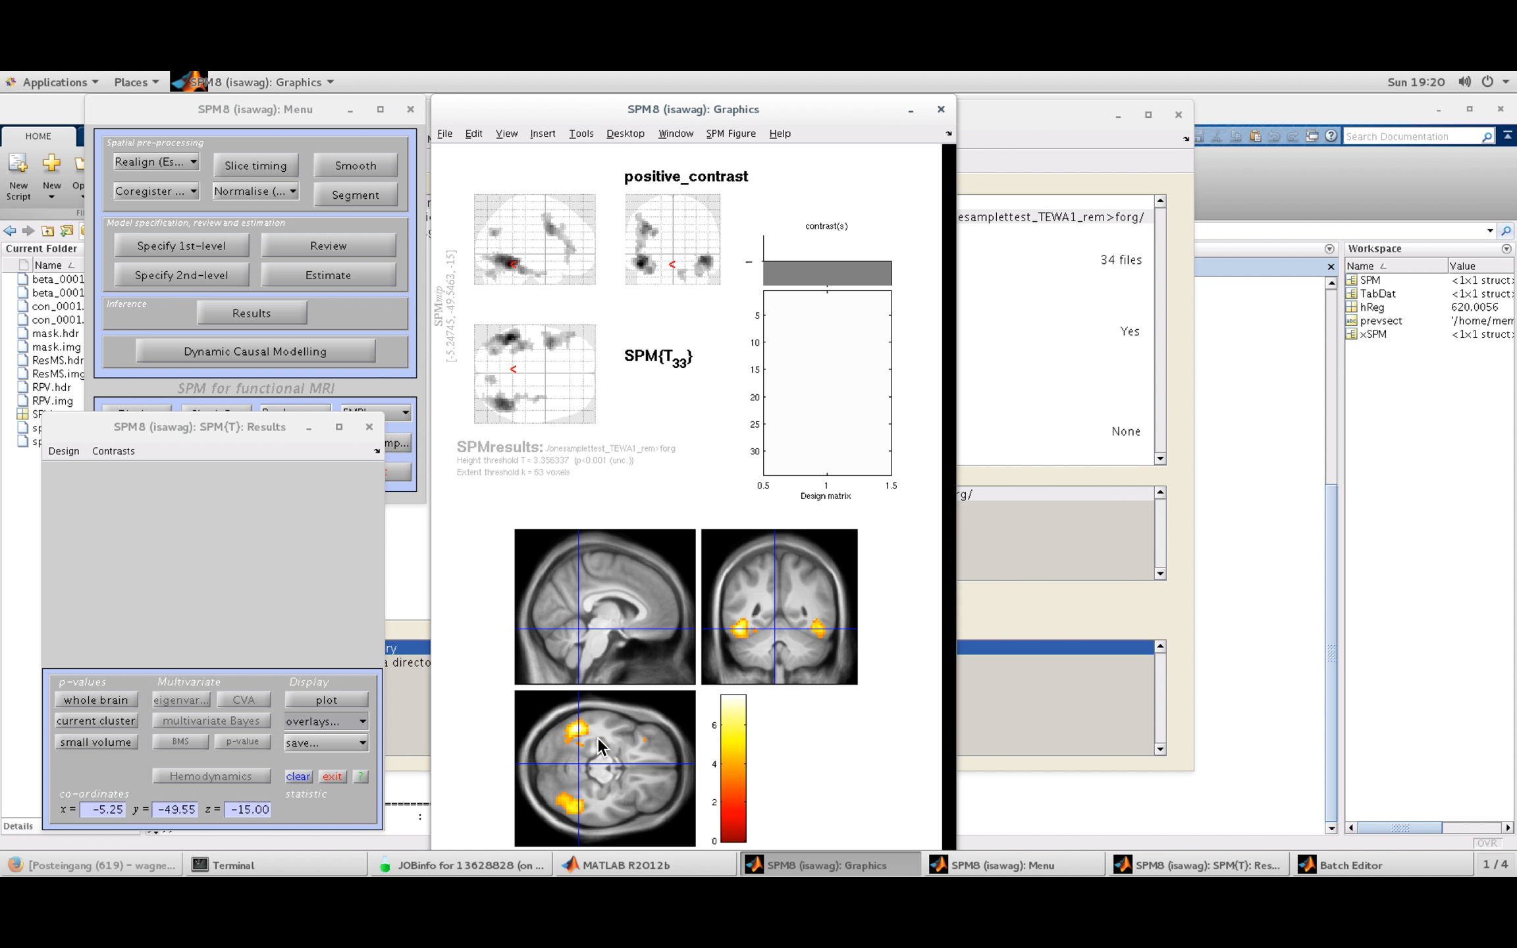
left_click(112, 700)
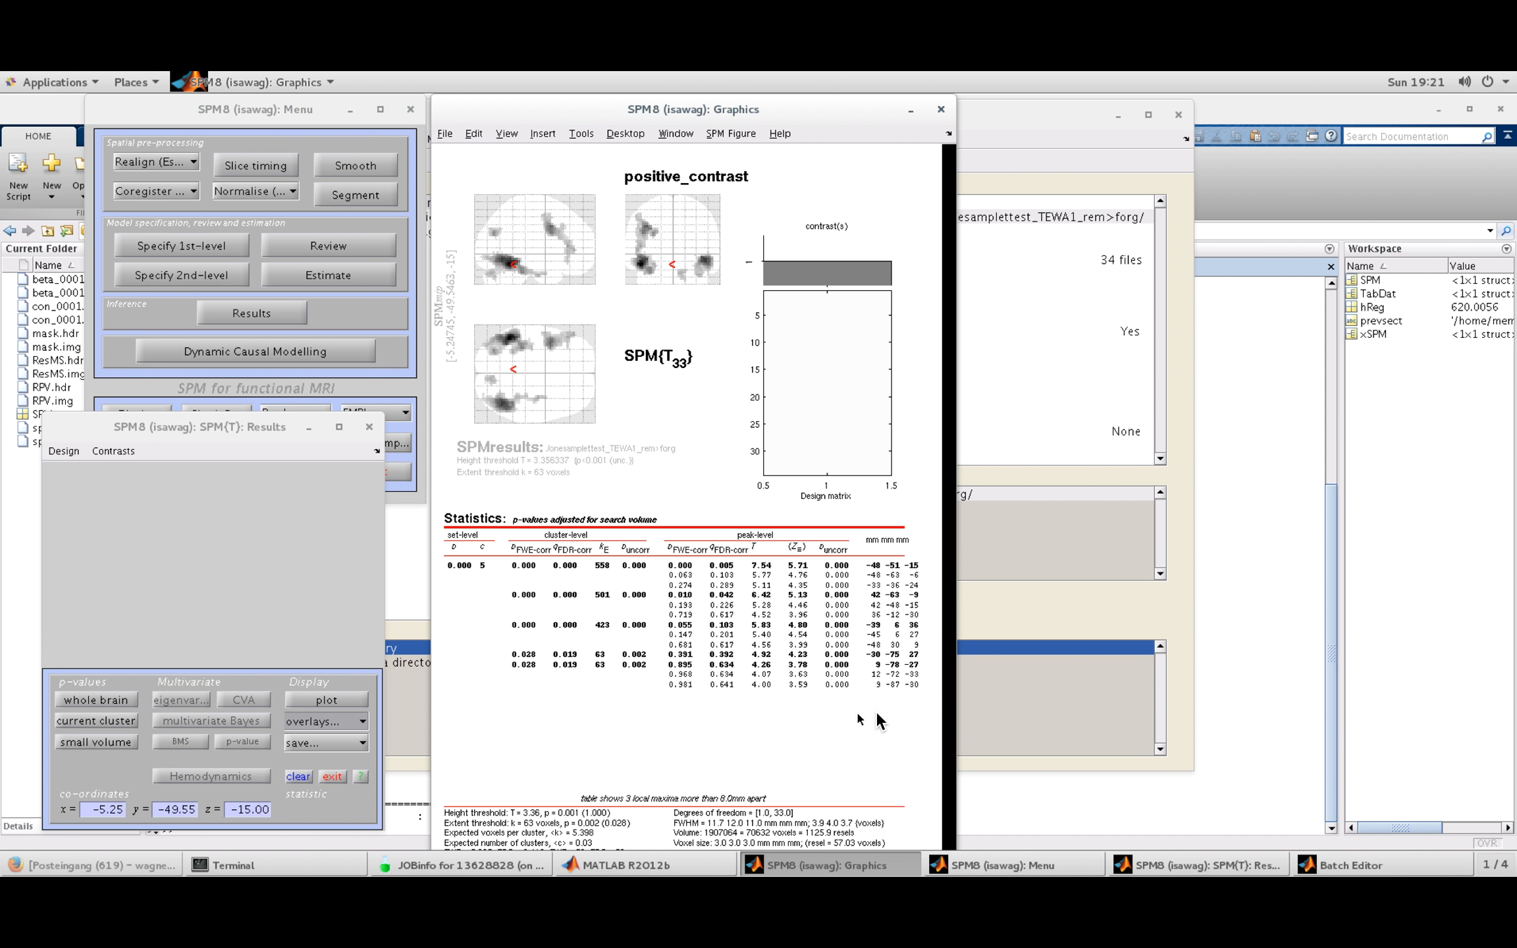
Step: Switch to the main MATLAB window and clear the Command Window with clc
left_click(1269, 667)
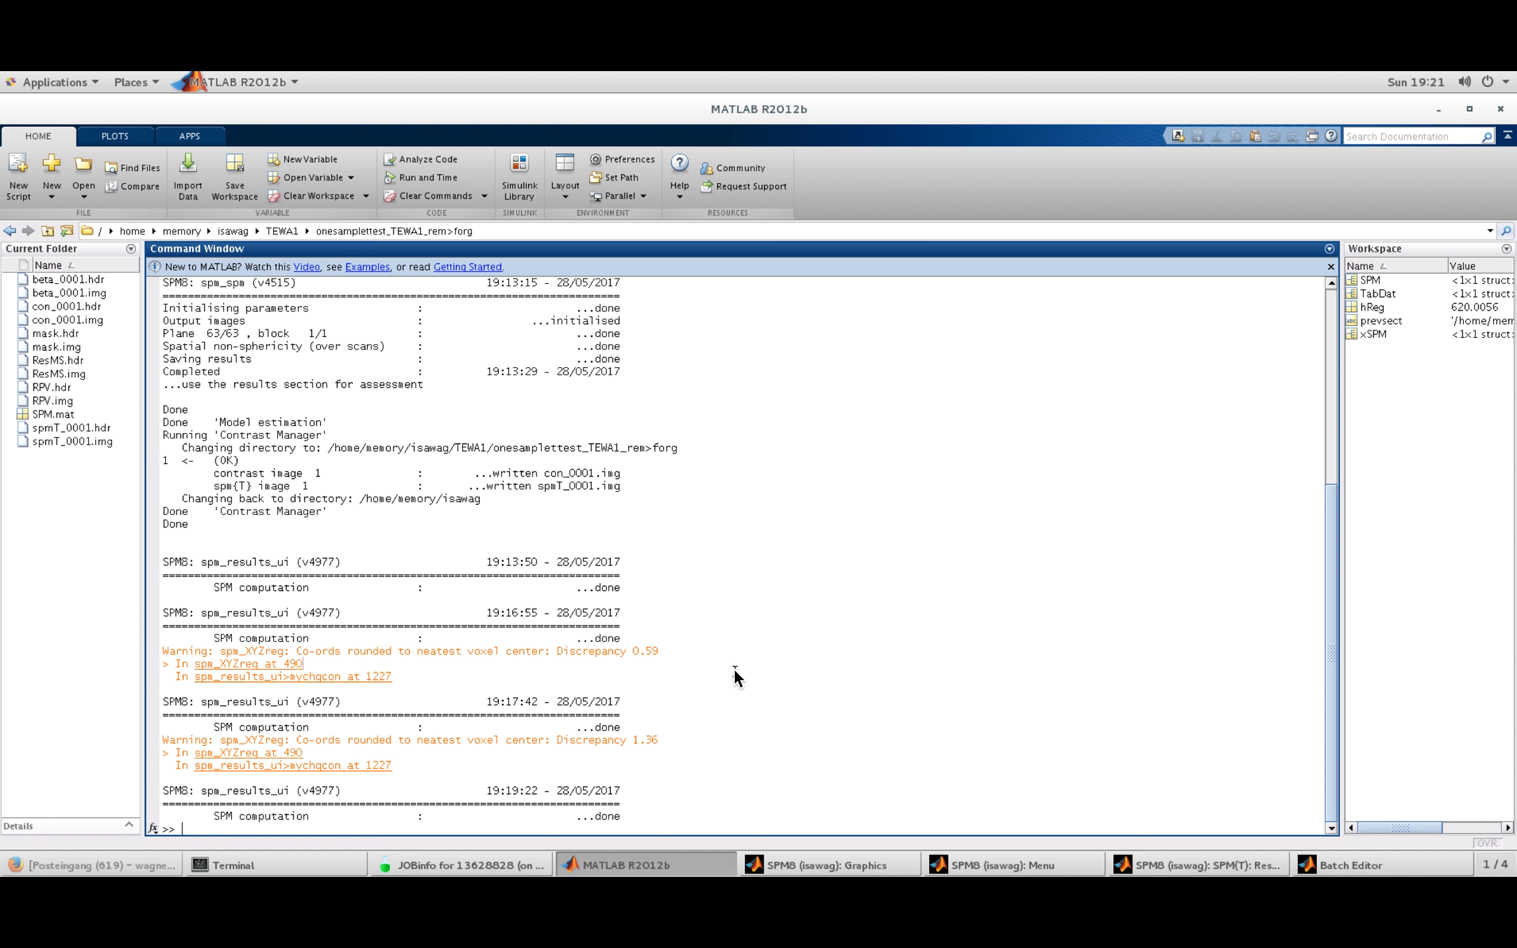
type("clc")
key("Return")
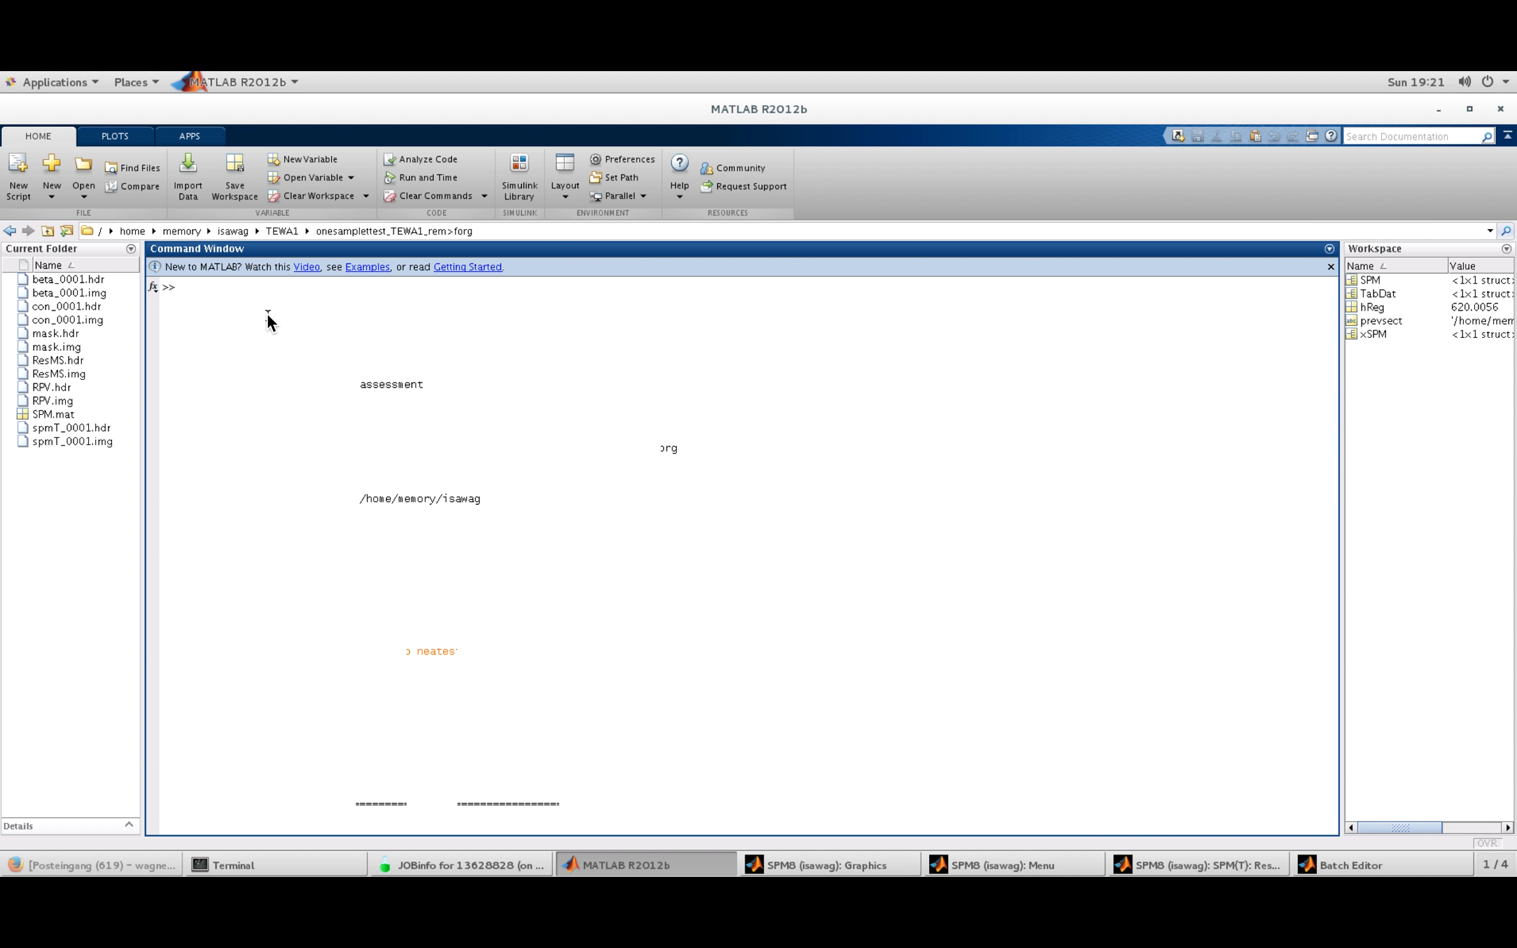
Step: Add the label_peaks folder from the home directory's matlab folder to the search path with addpath
type("addpath /home/memory/isawag/matlab/")
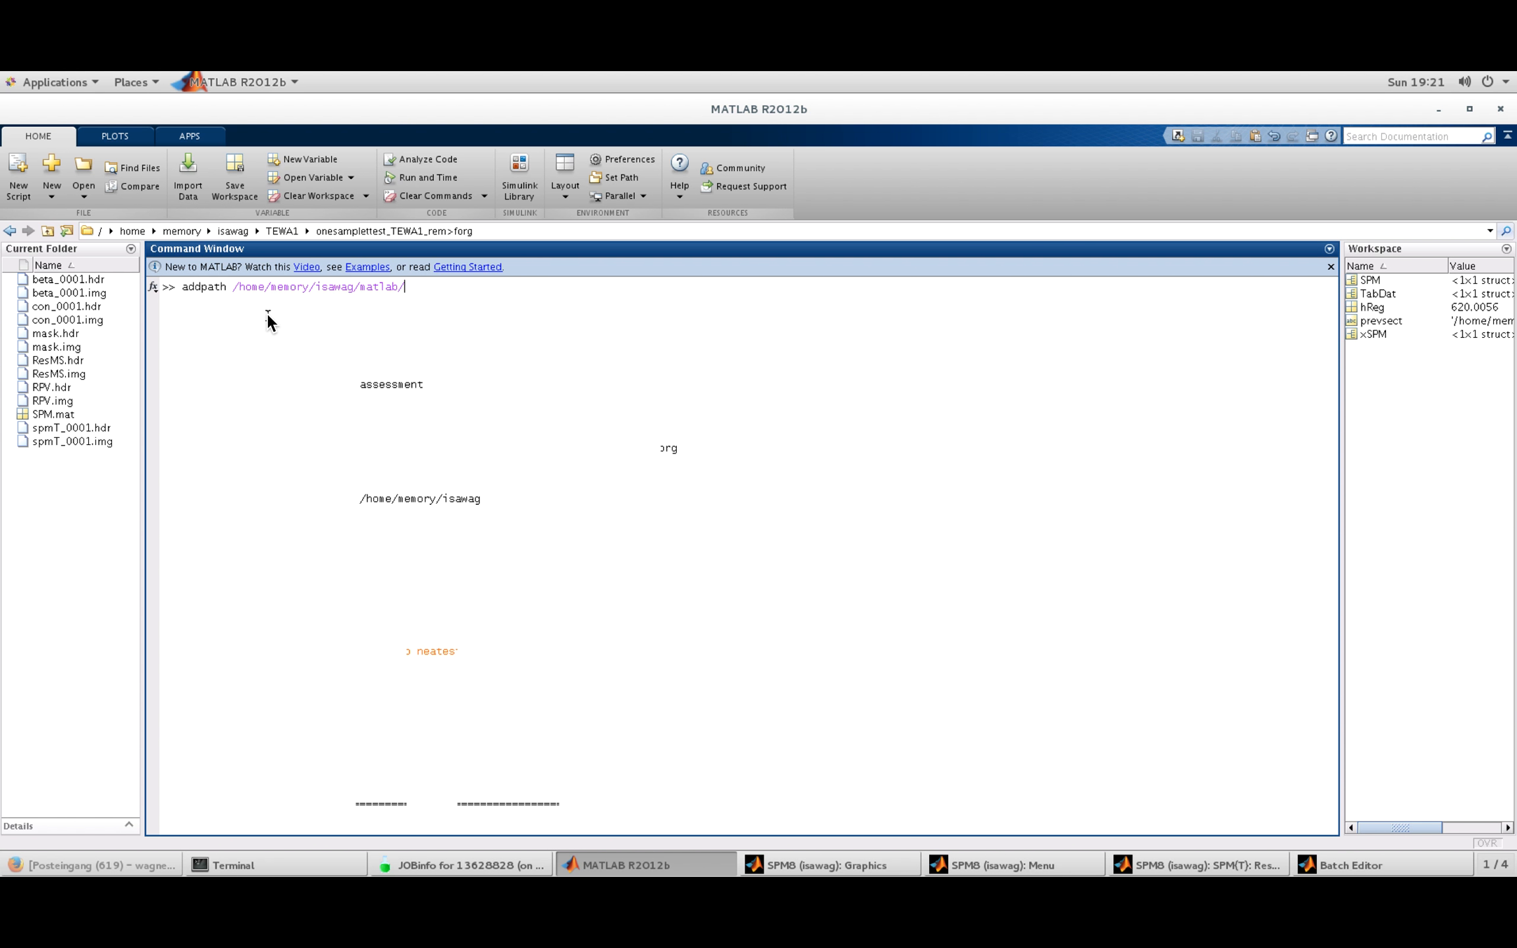
type("labelp")
key("Tab")
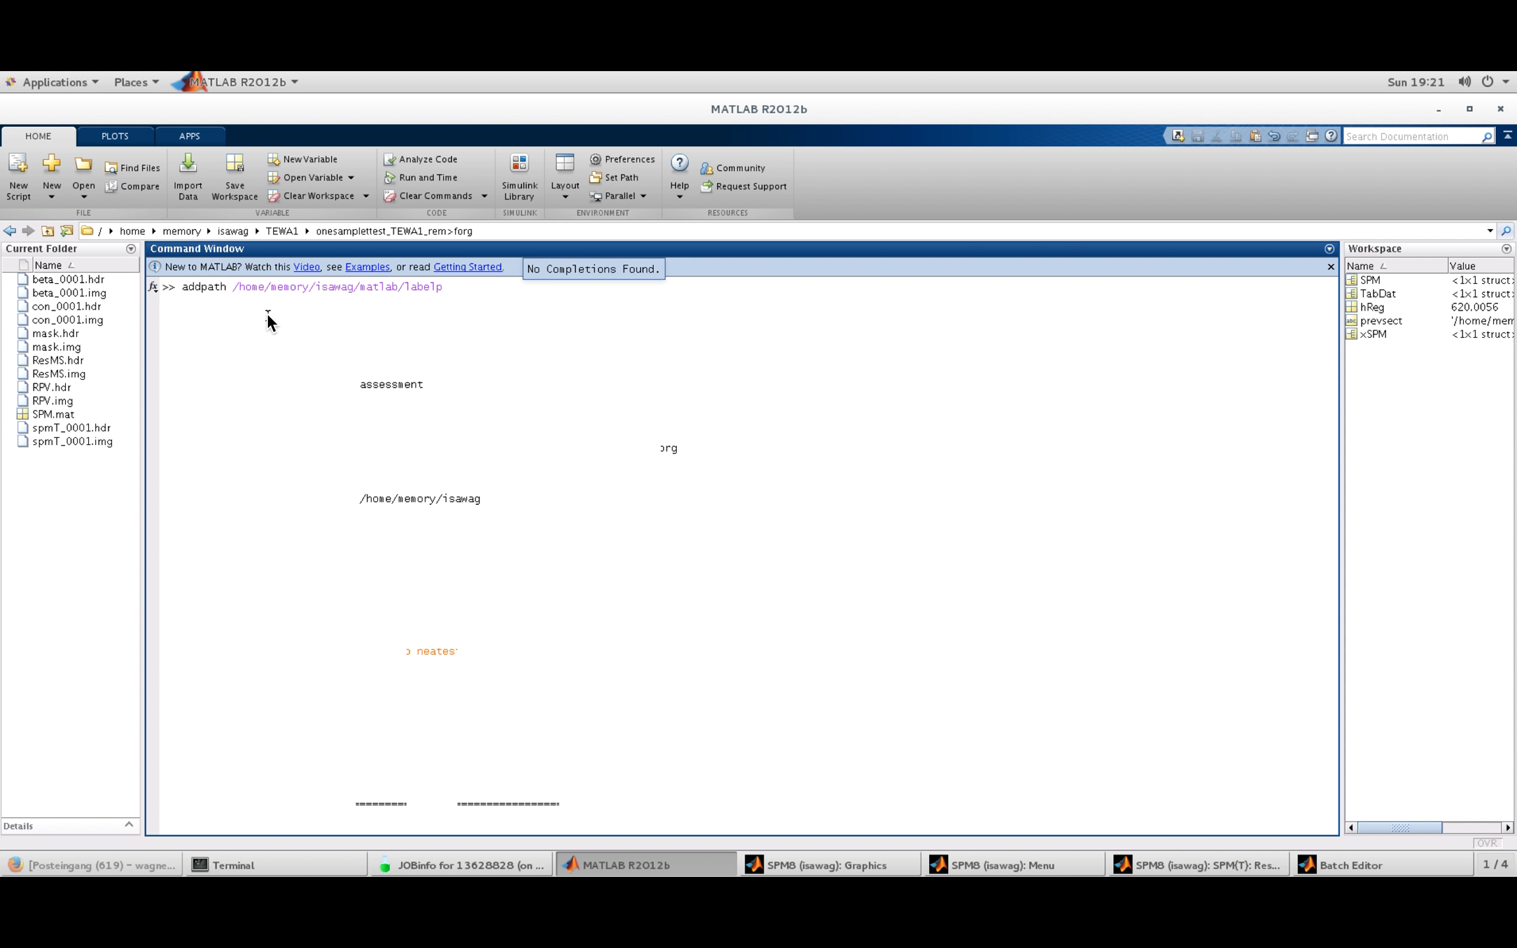
type("_peaks/")
key("Return")
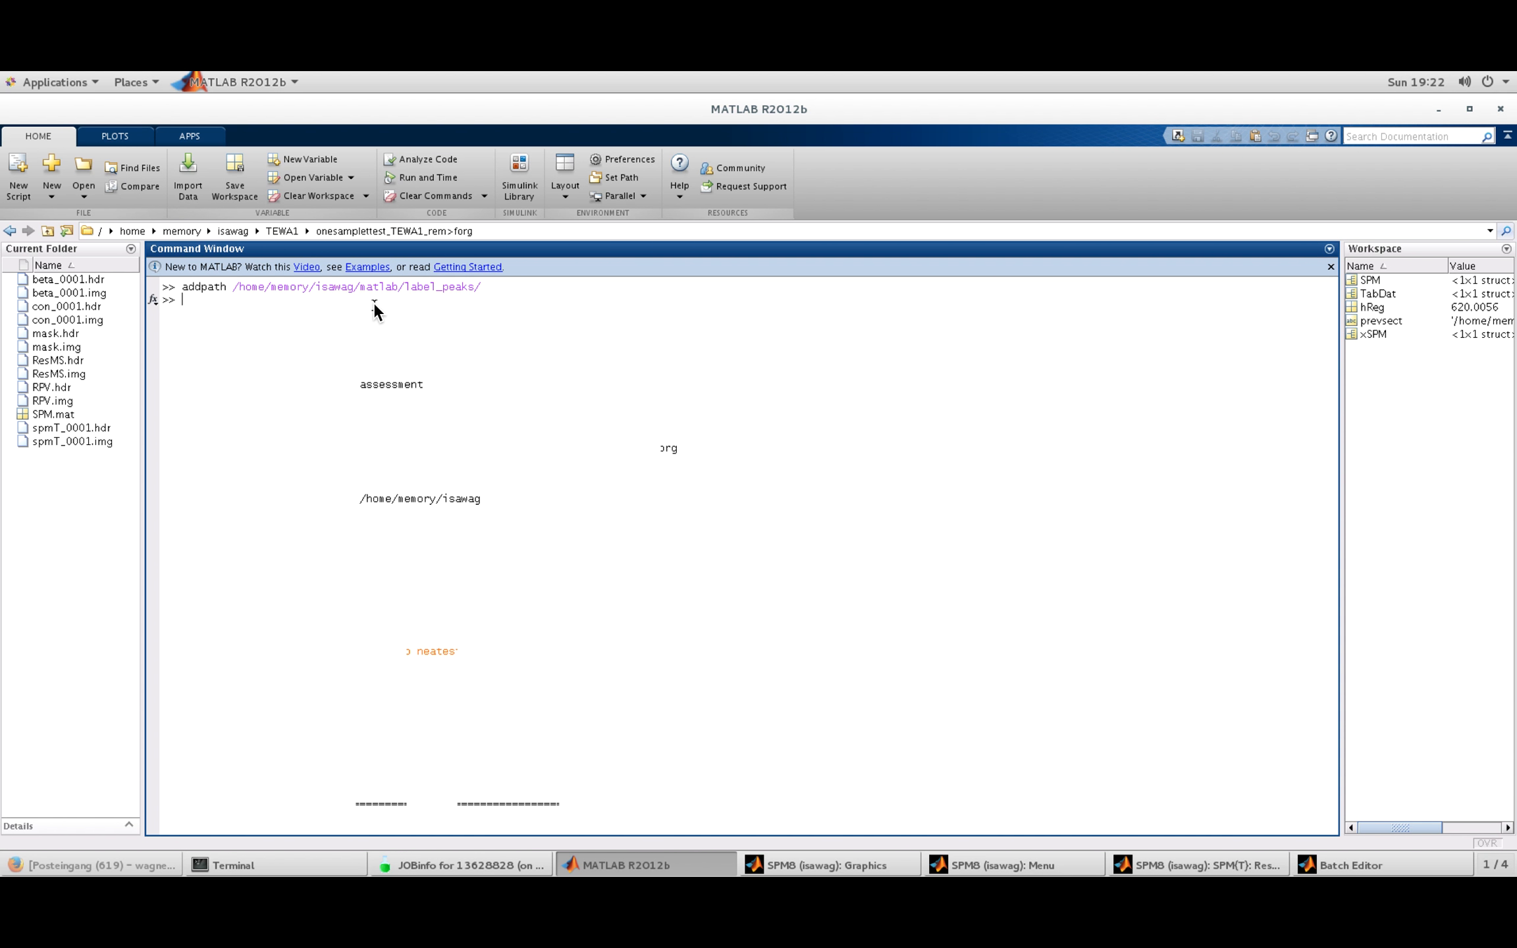
Step: Run labelpeaks_spm8LONI_isa(xSPM,hReg) to label the peaks of the current results
type("lapeb")
key("BackSpace")
key("BackSpace")
key("BackSpace")
type("bel")
key("Tab")
key("Down")
key("Down")
key("Down")
key("Return")
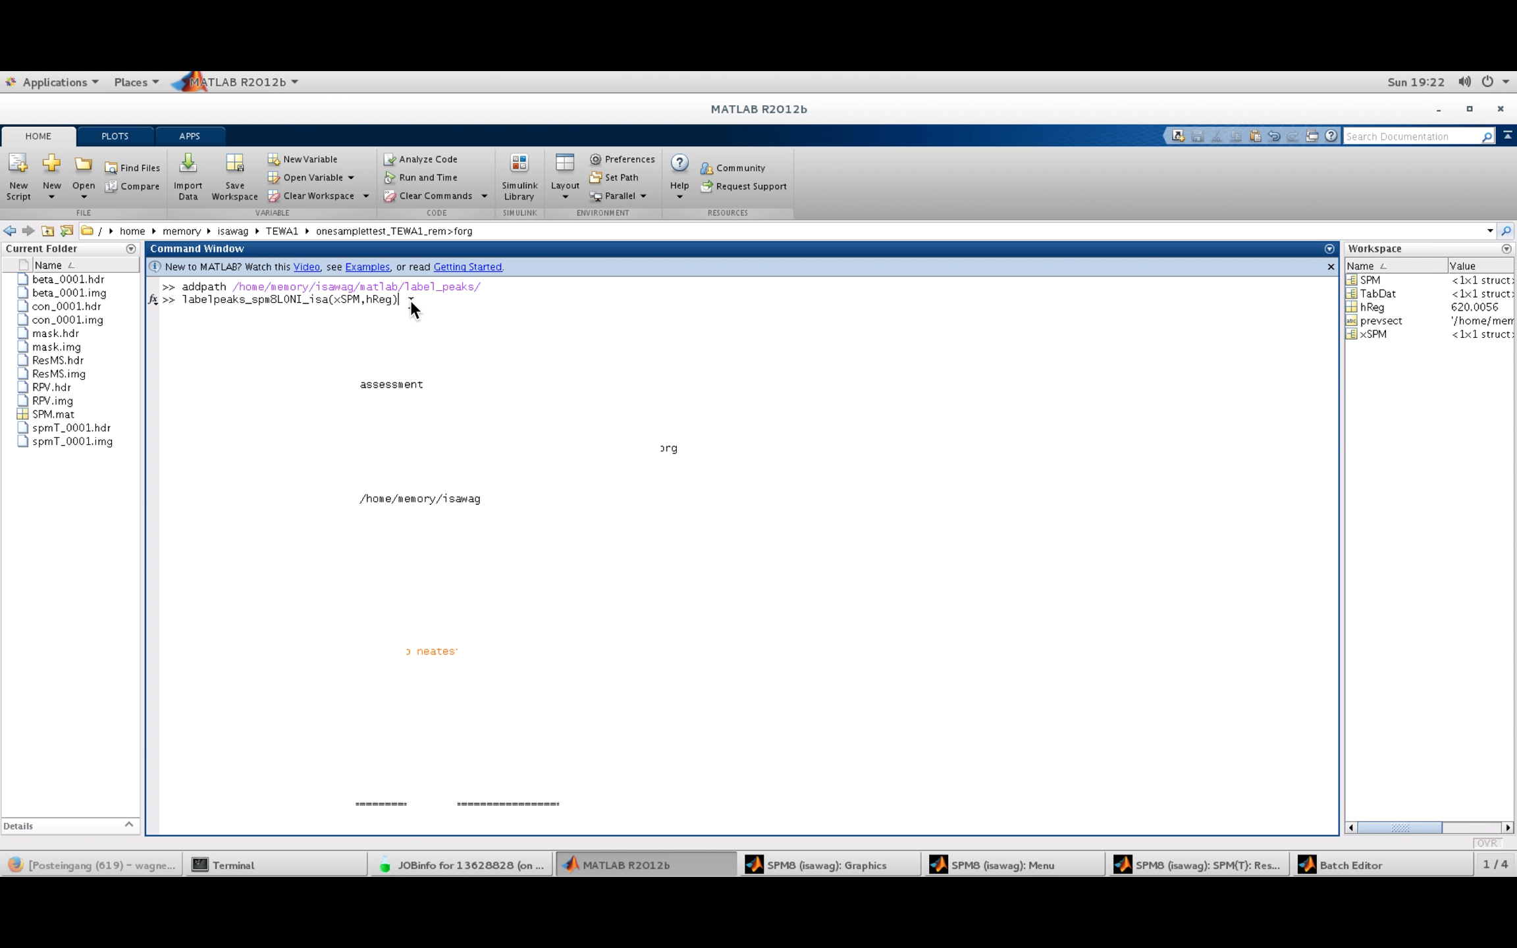
key("Return")
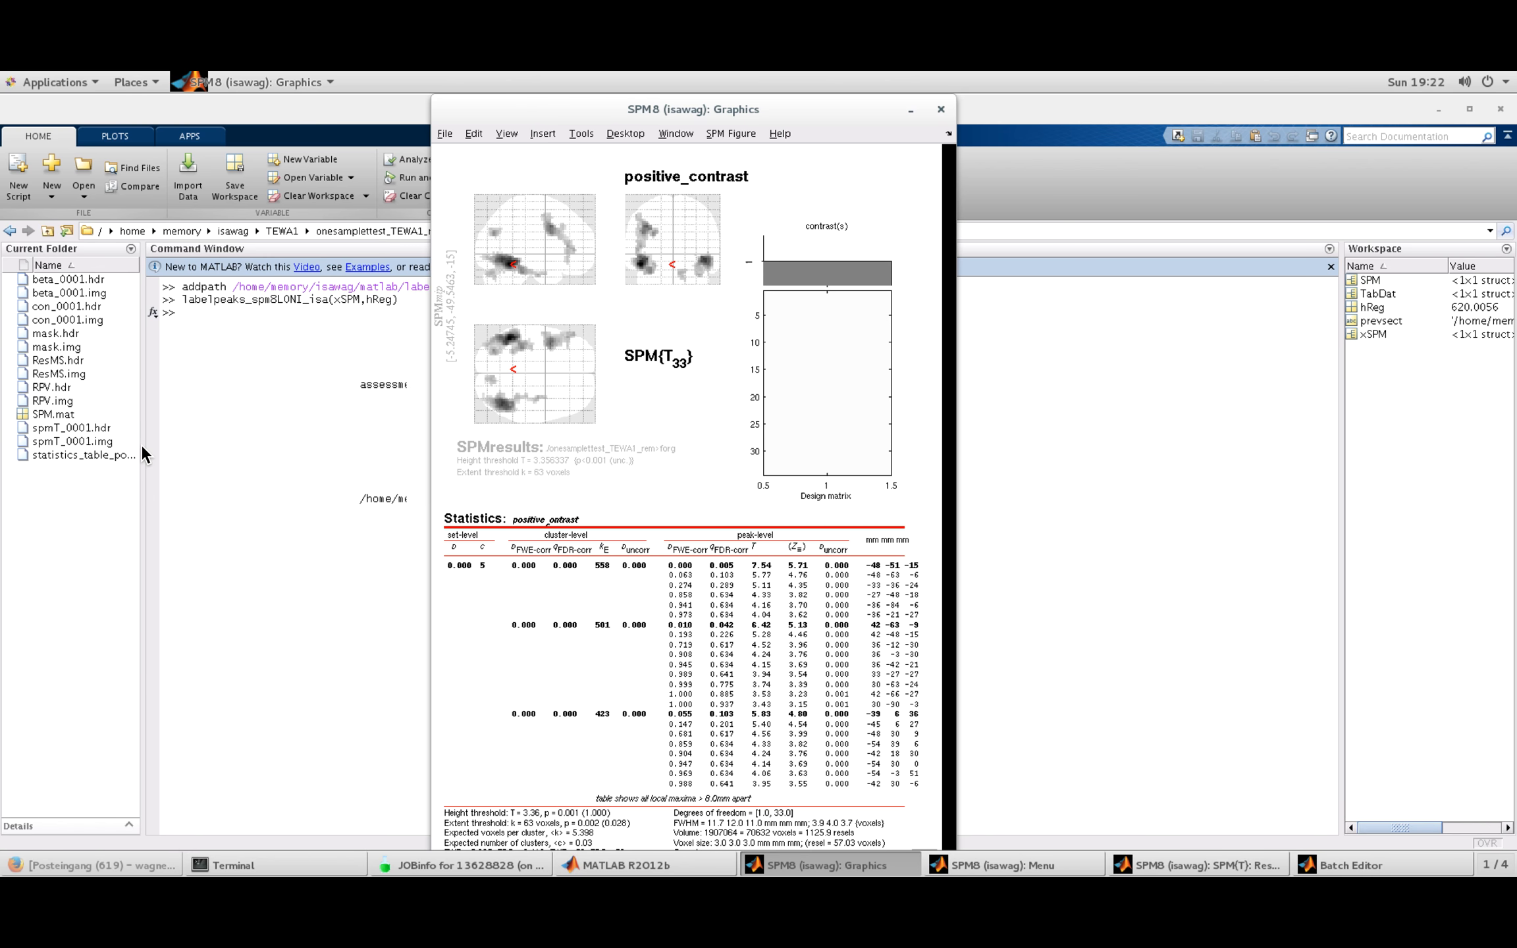
Step: Select the exported statistics table in MATLAB's current folder and widen the file list enough to show its full name
left_click(68, 451)
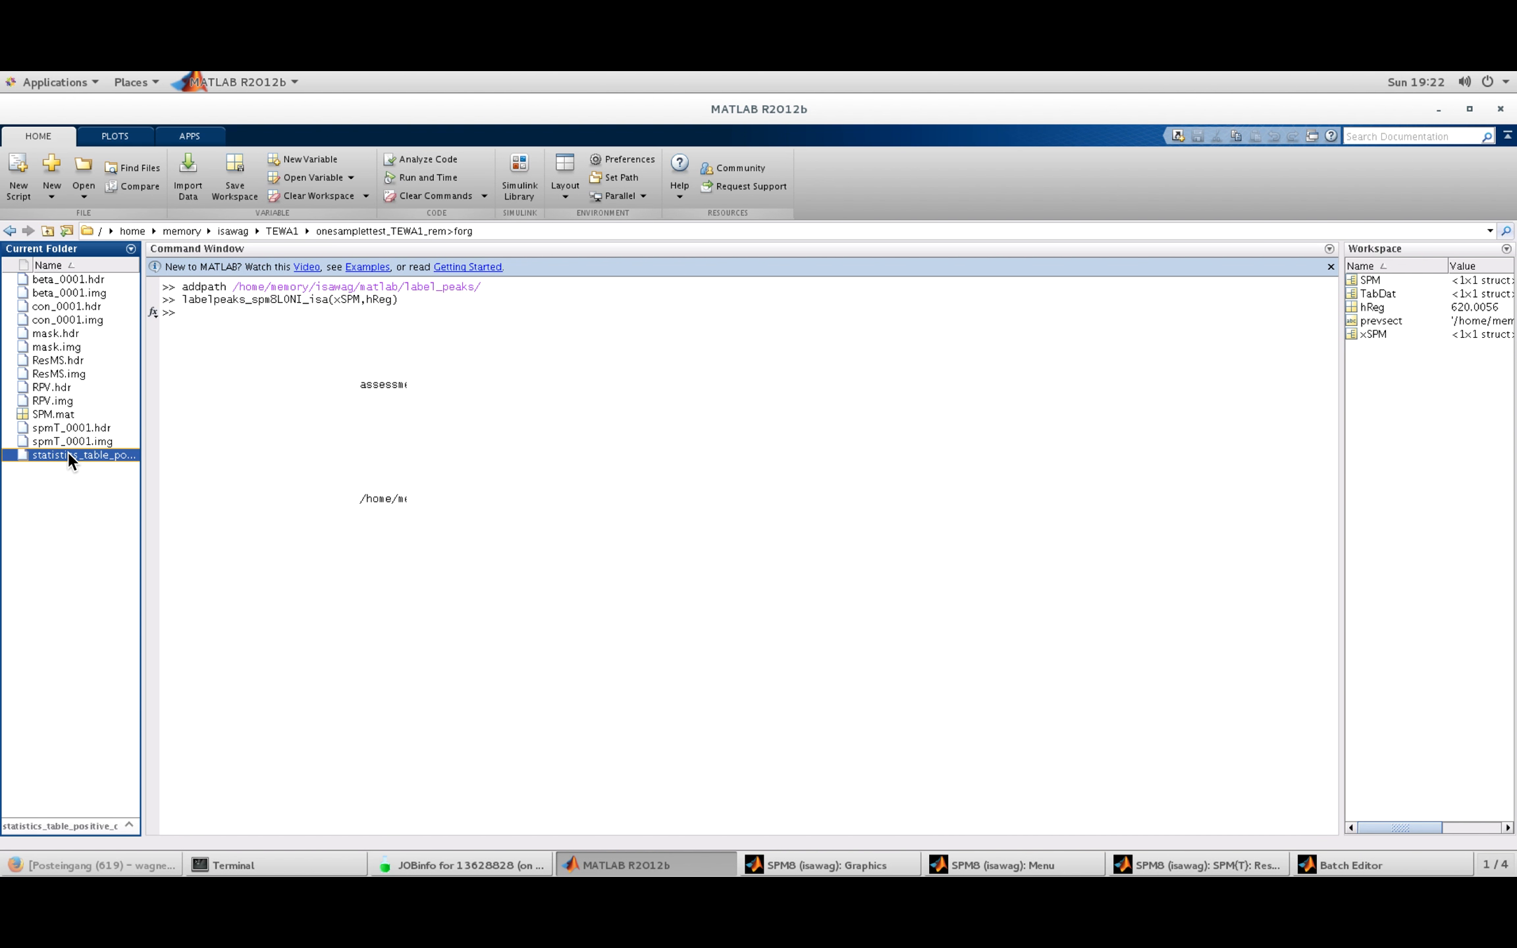
left_click_drag(143, 472, 280, 495)
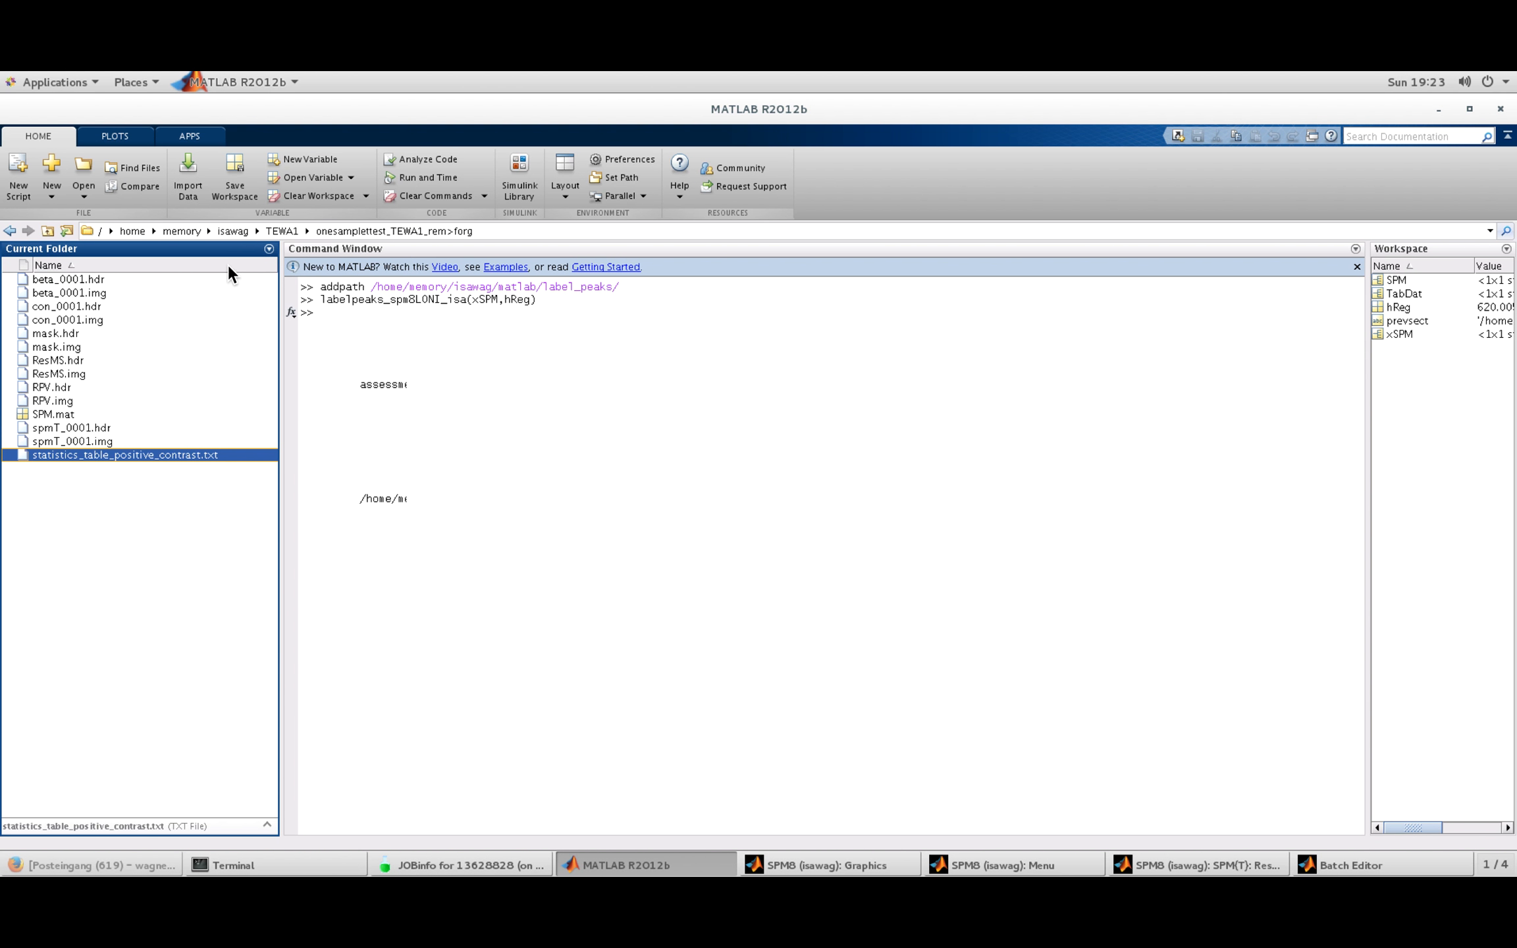
Step: In the Files application, open statistics_table_positive_contrast.txt from TEWA1/onesamplettest_TEWA1_rem>forg, read the labelled peaks, and close the table and file manager
left_click(72, 85)
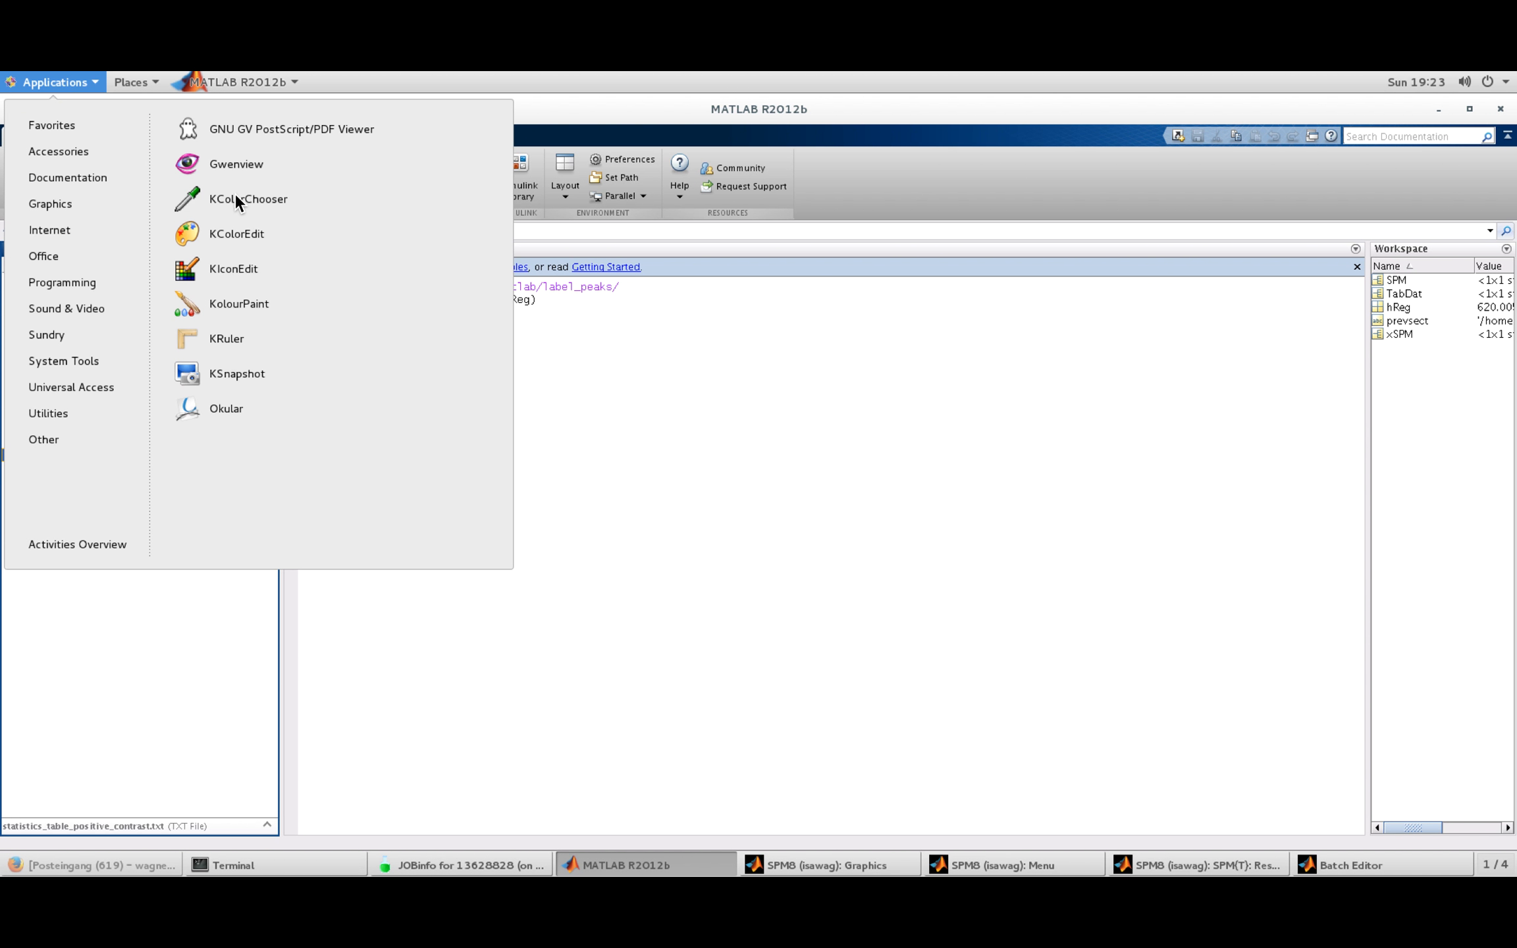
mouse_move(115, 127)
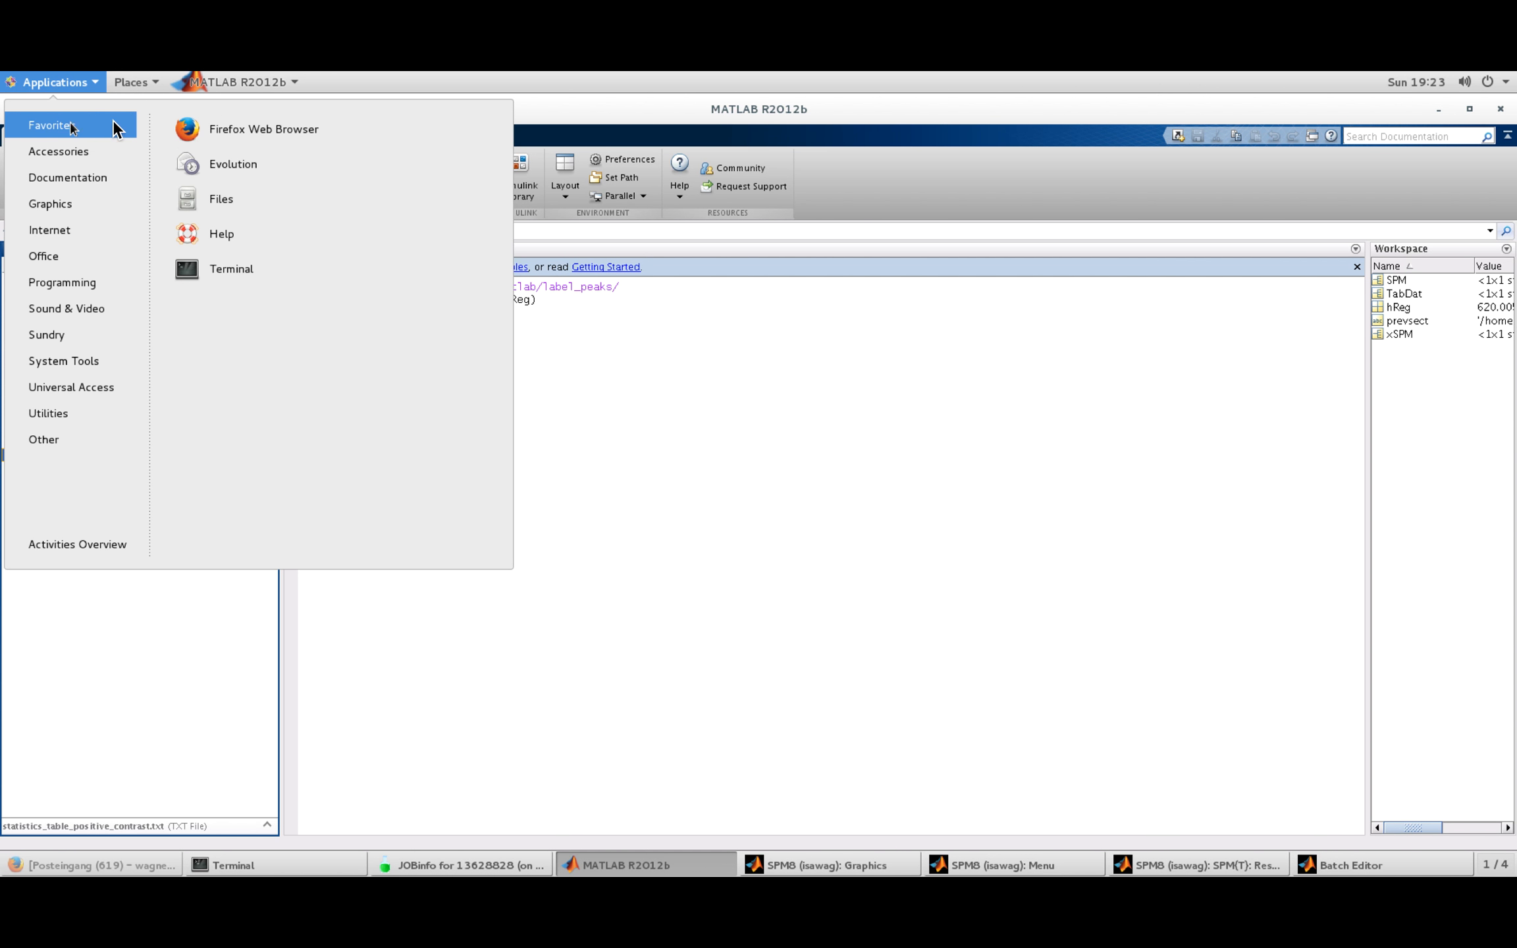
left_click(224, 203)
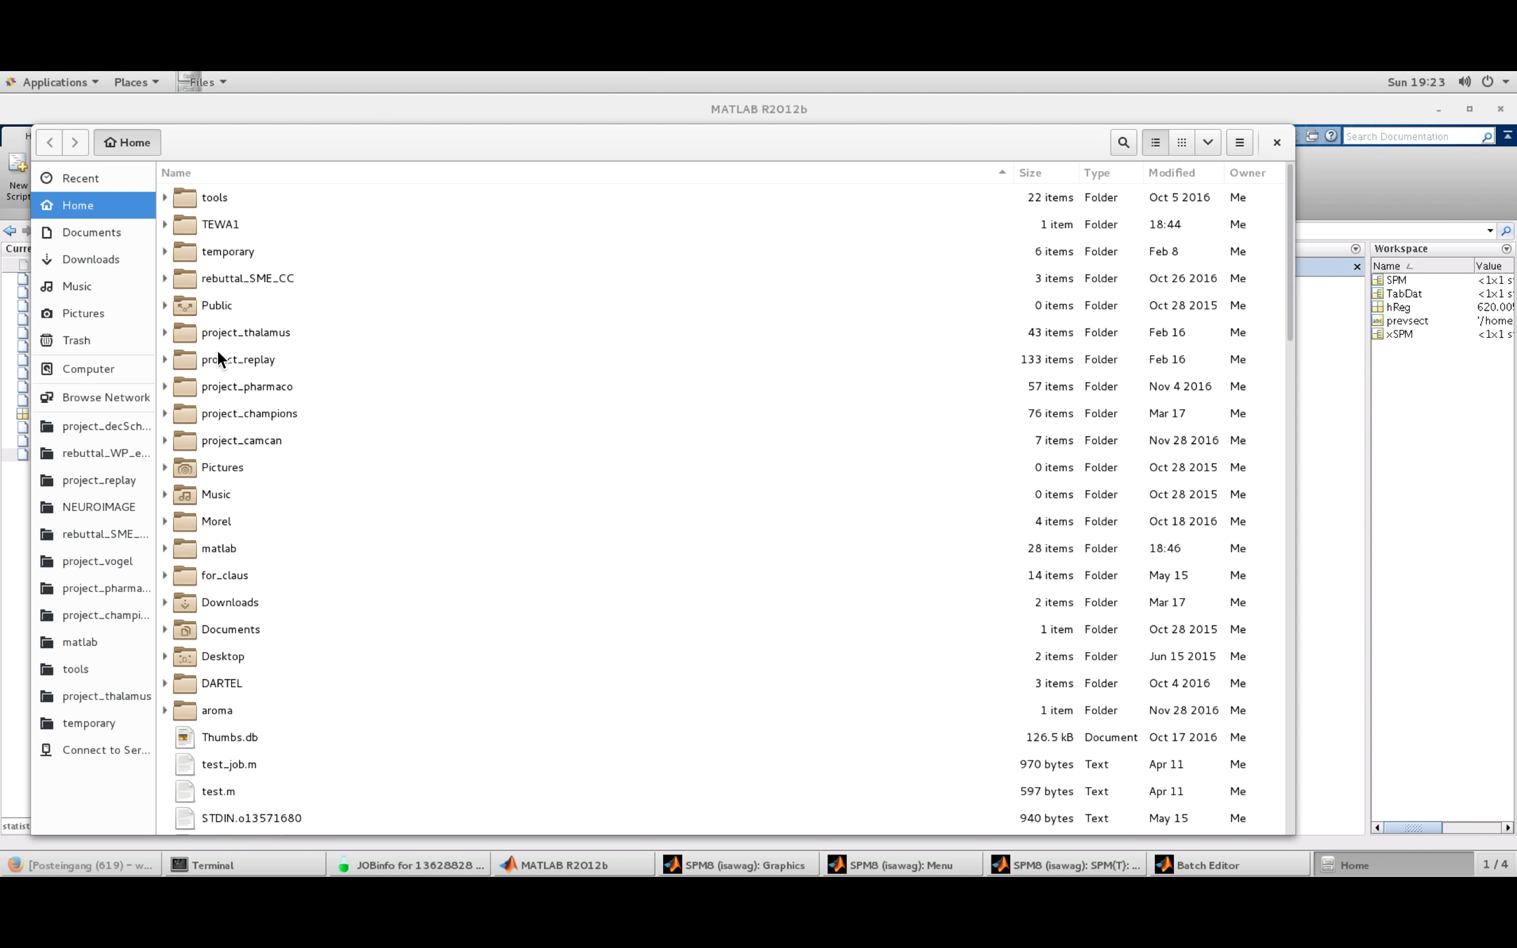
double_click(222, 218)
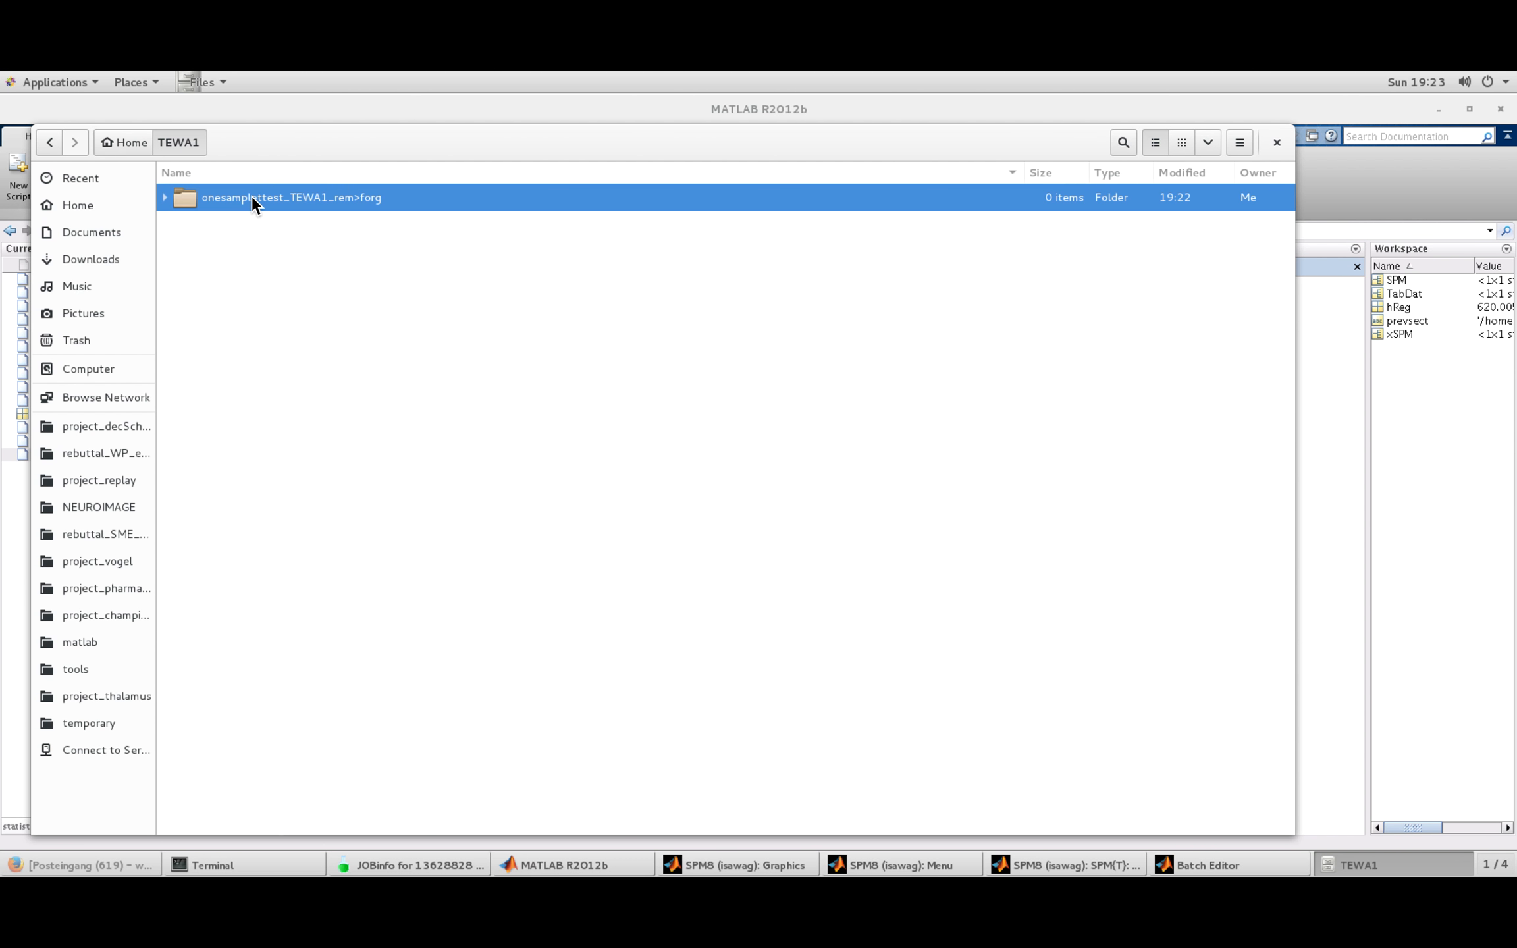
double_click(251, 195)
double_click(386, 548)
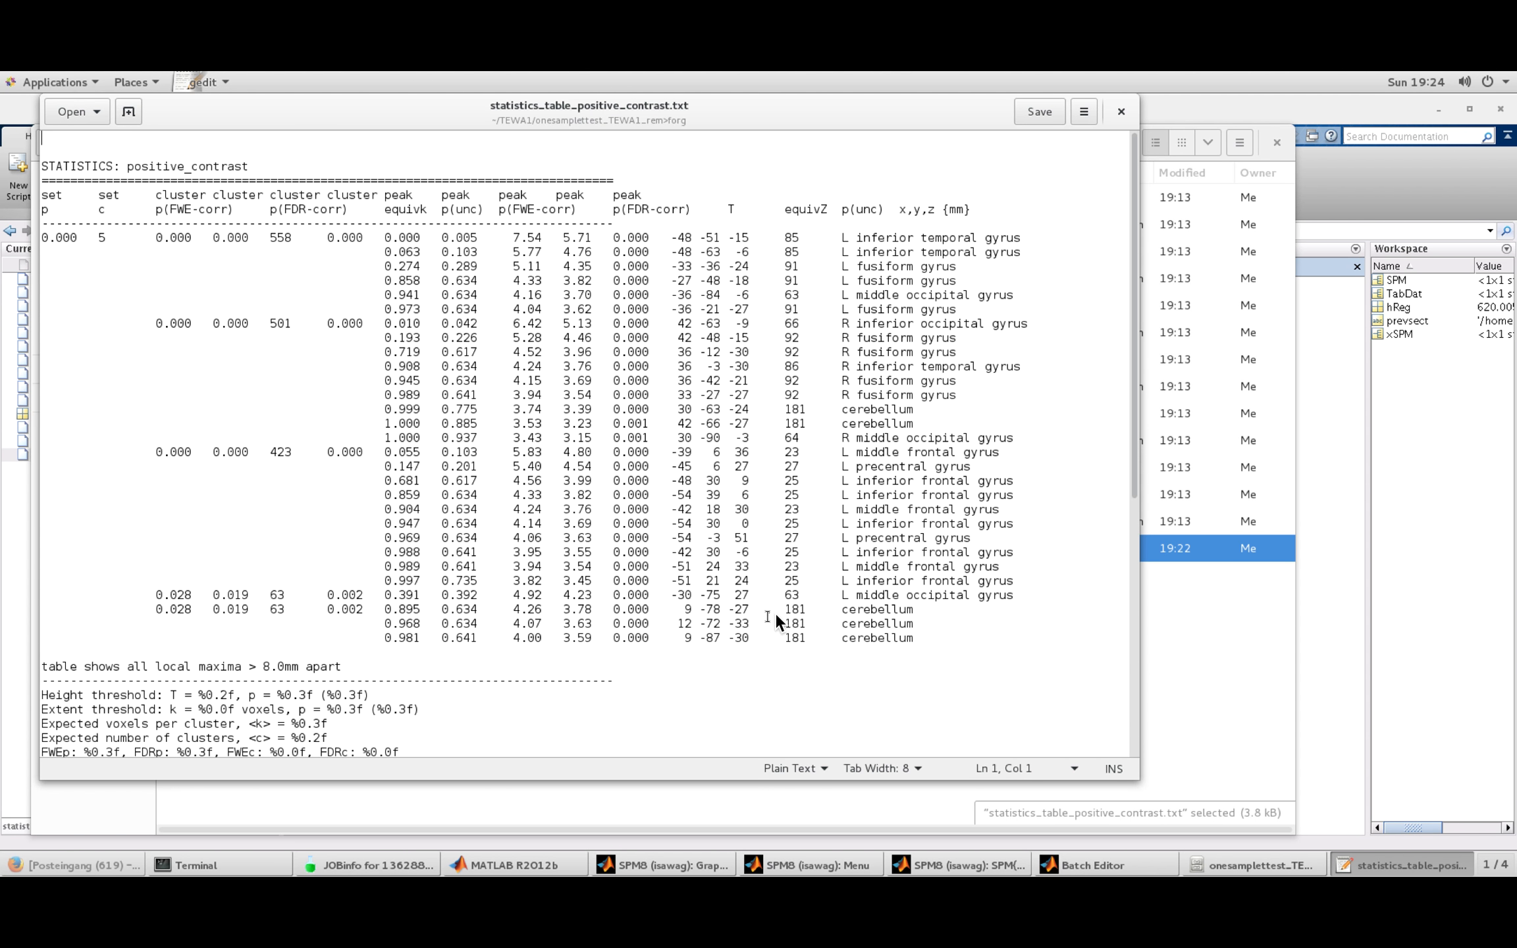
left_click(1127, 106)
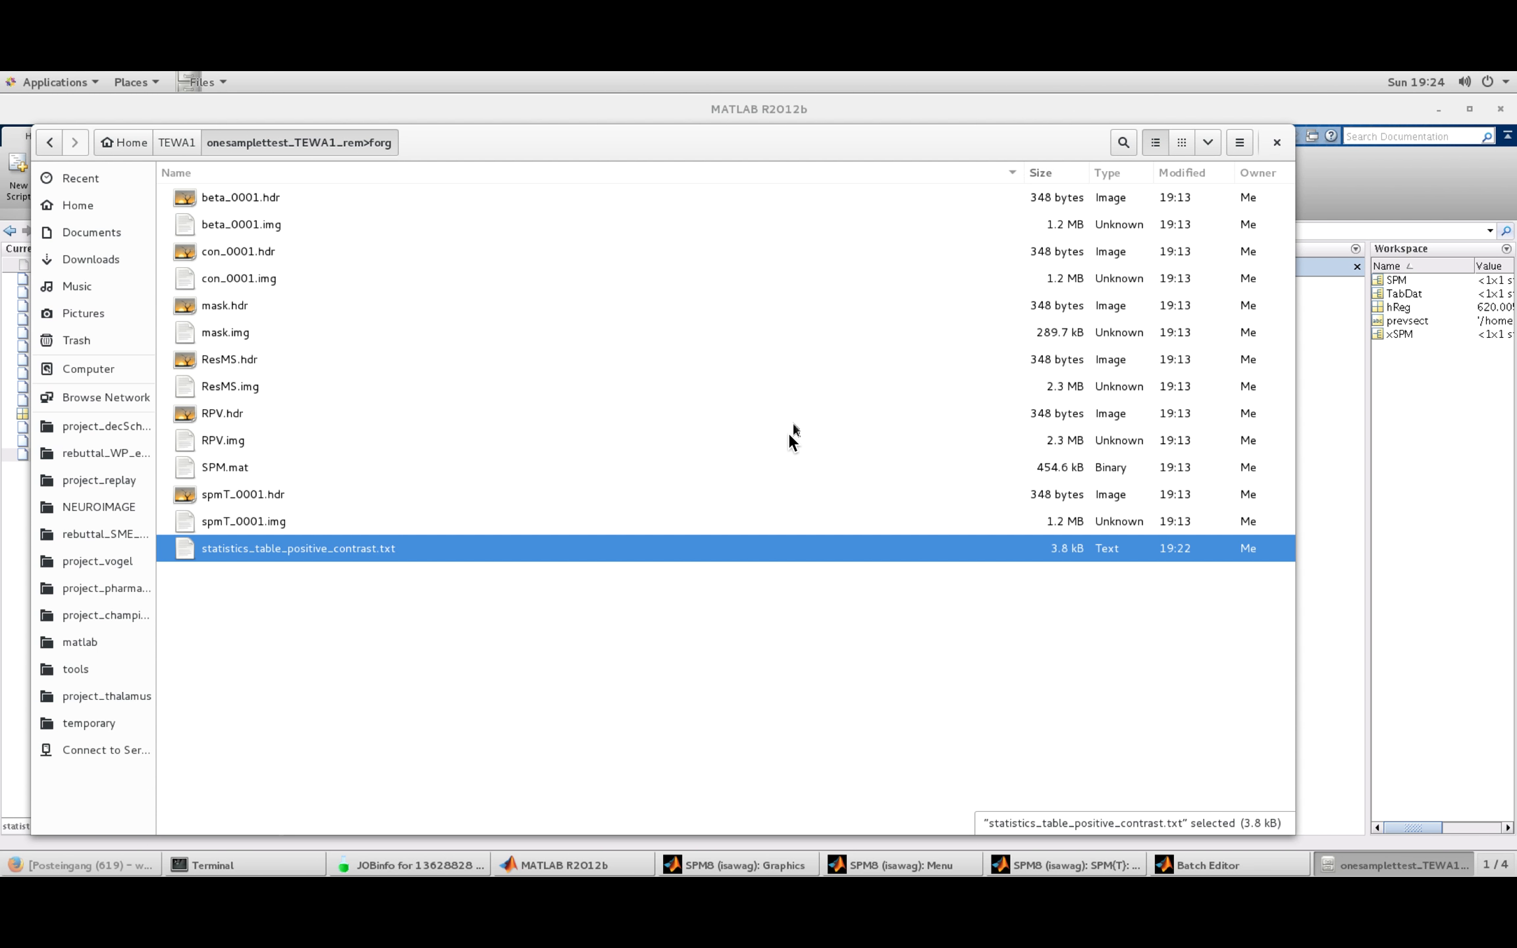
left_click(1275, 142)
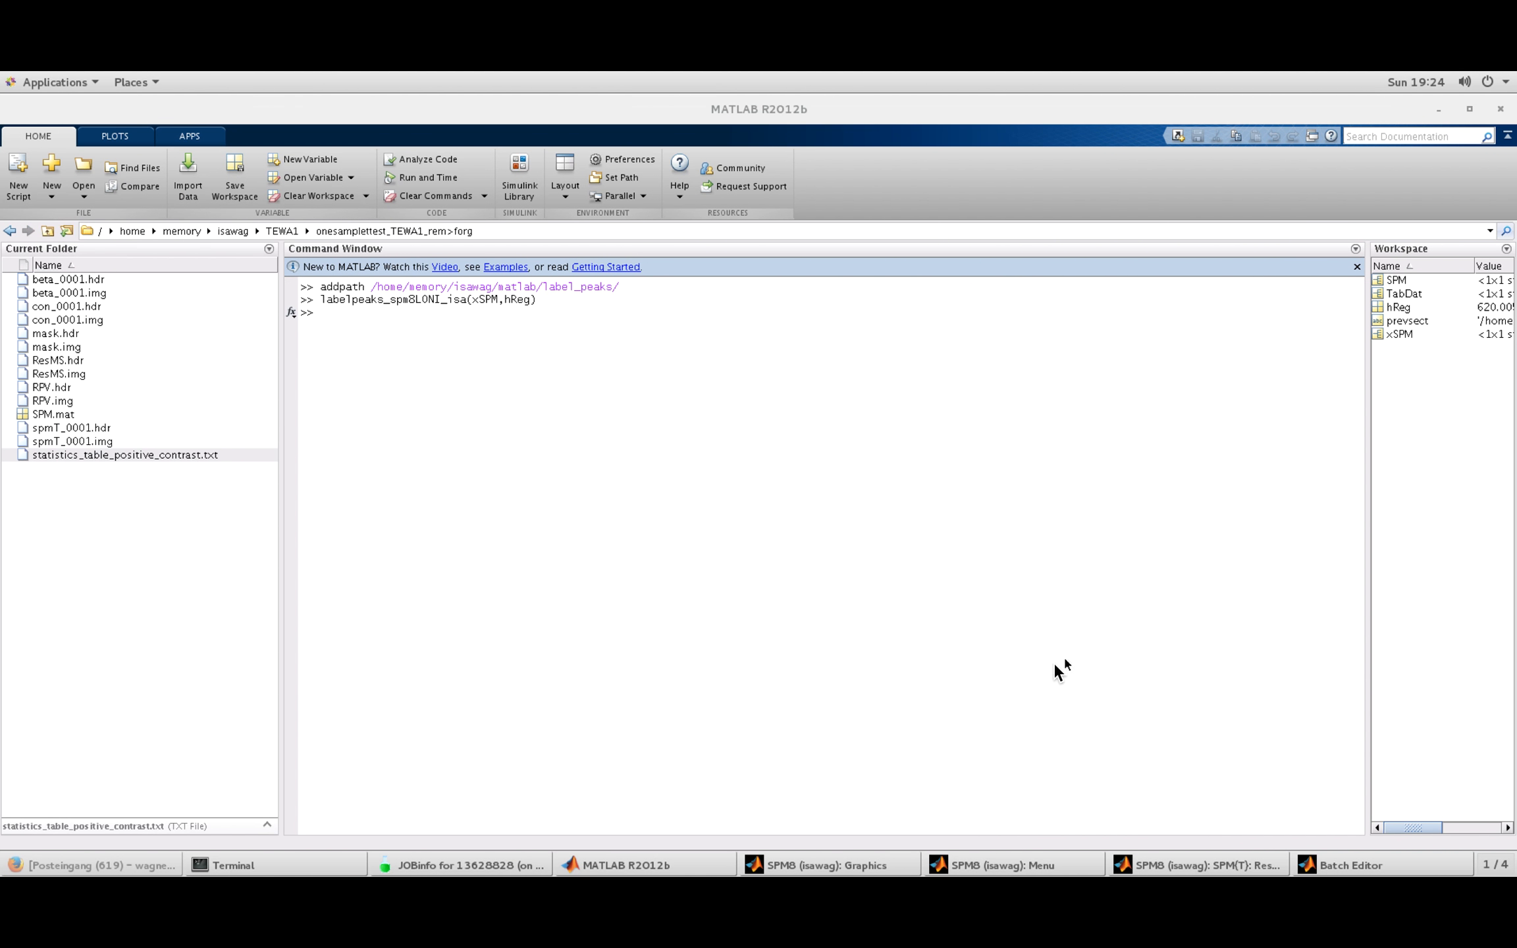
Step: Back in the SPM8 windows, overlay the results on the previous sections and centre the crosshair on the left-hemisphere temporal cluster in the coronal section
left_click(860, 862)
left_click(997, 863)
left_click(1205, 856)
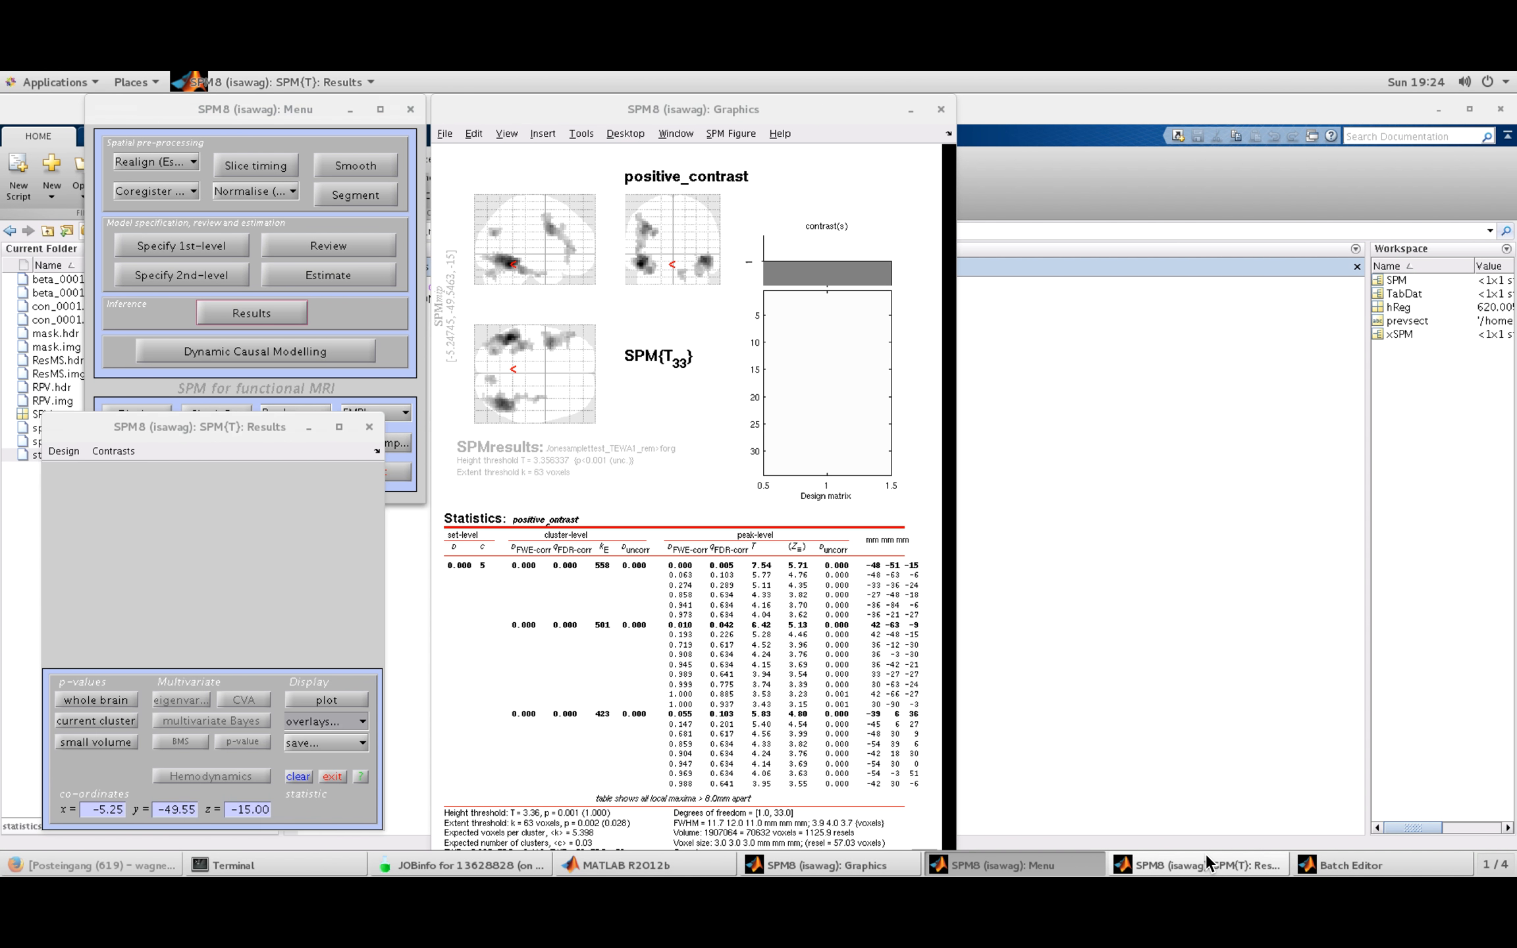
left_click_drag(214, 420, 256, 438)
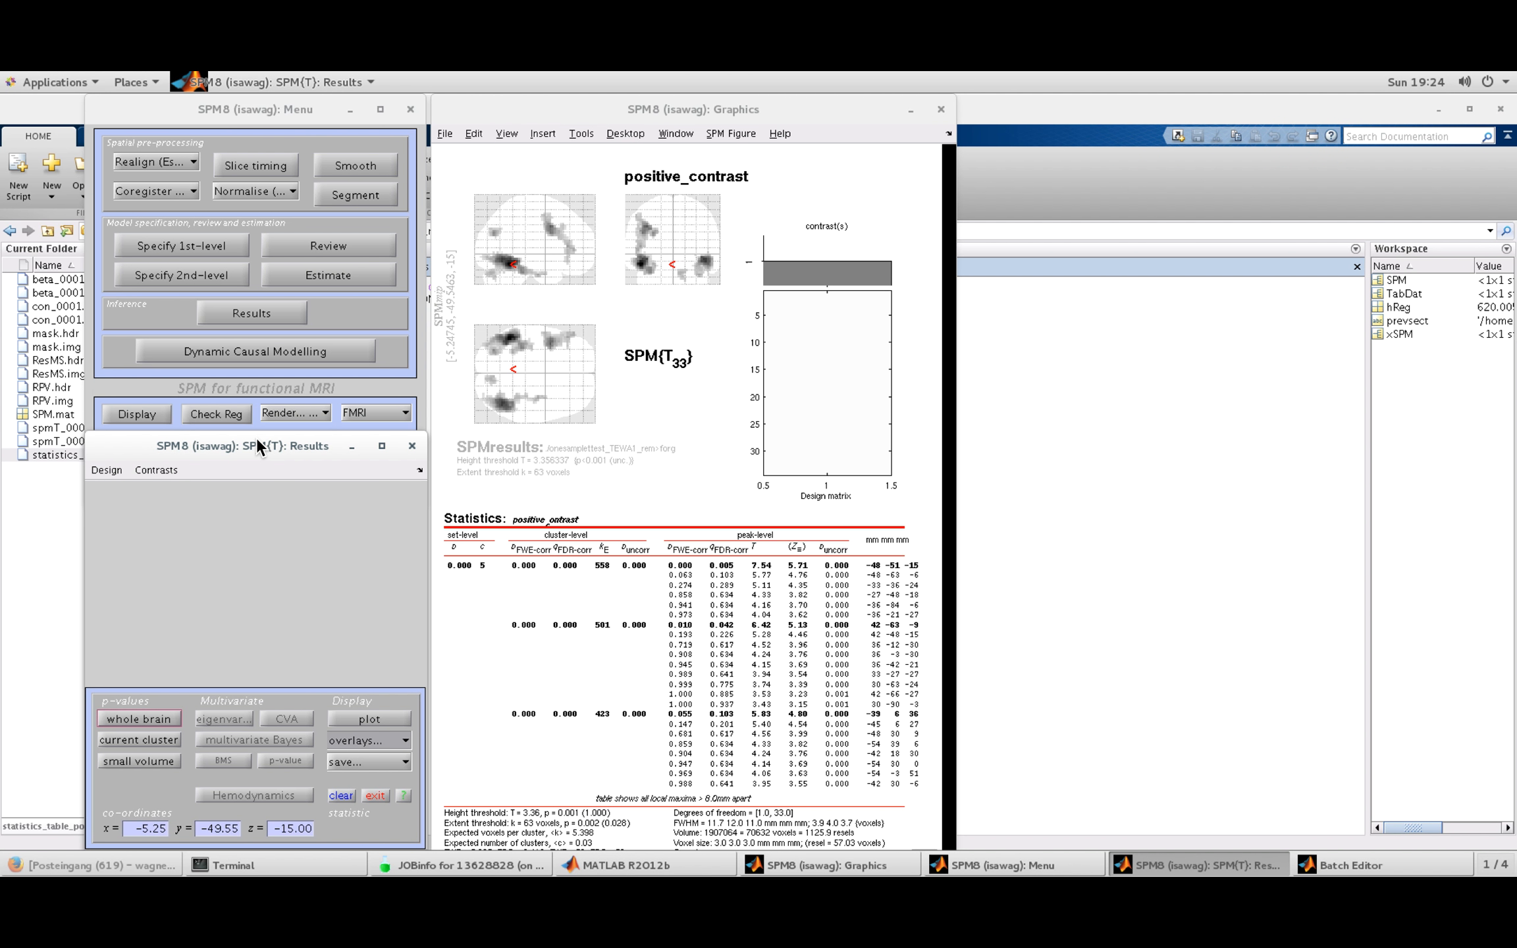
left_click(345, 742)
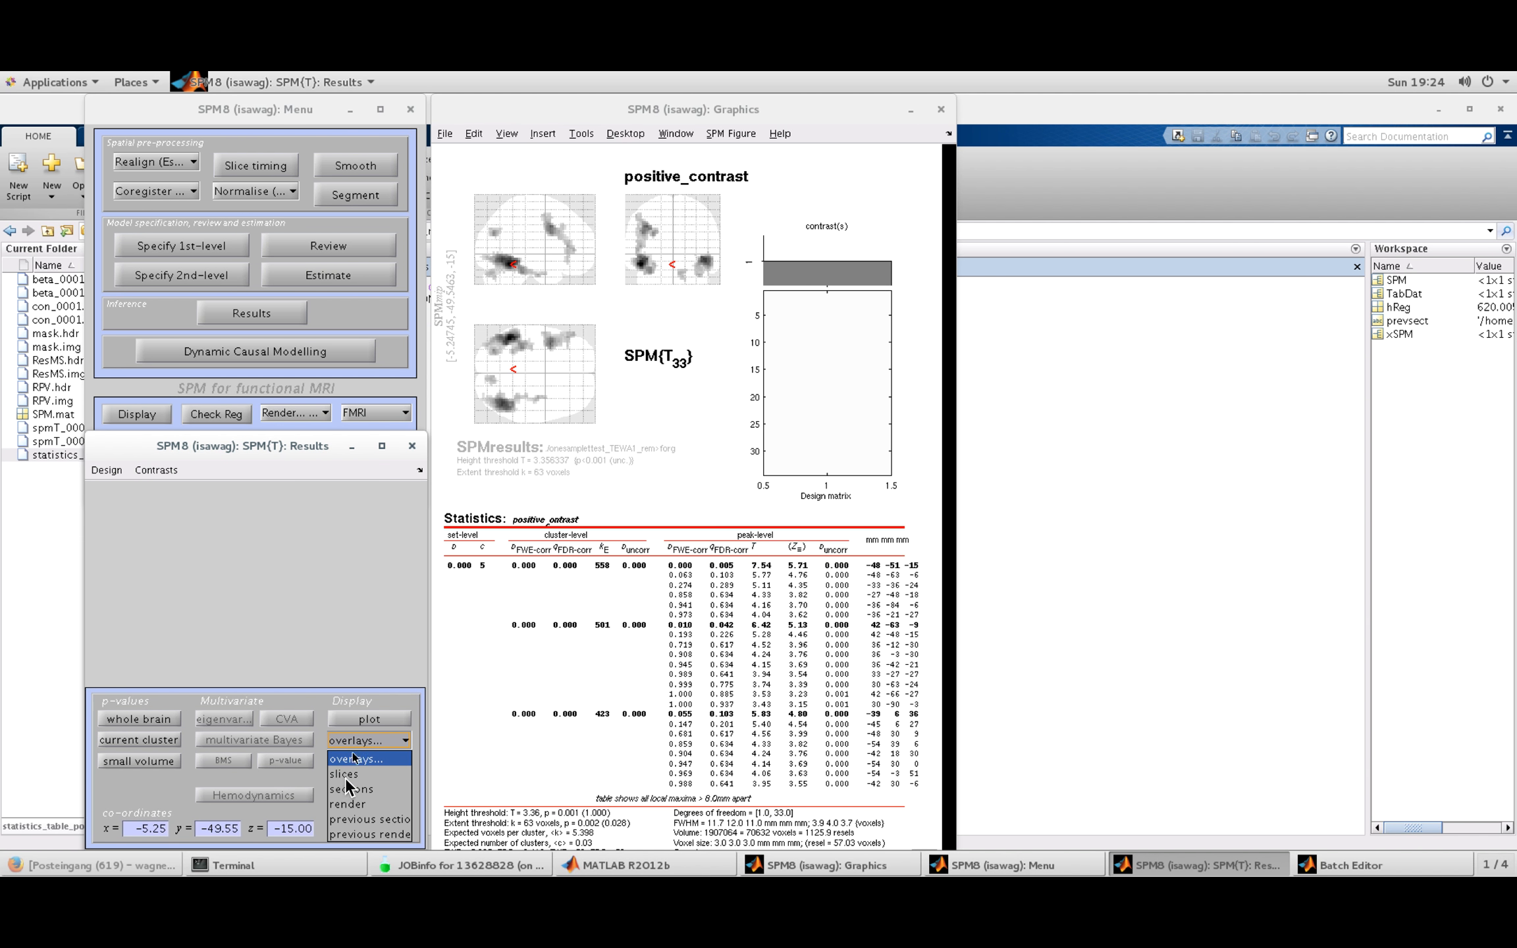
left_click(376, 819)
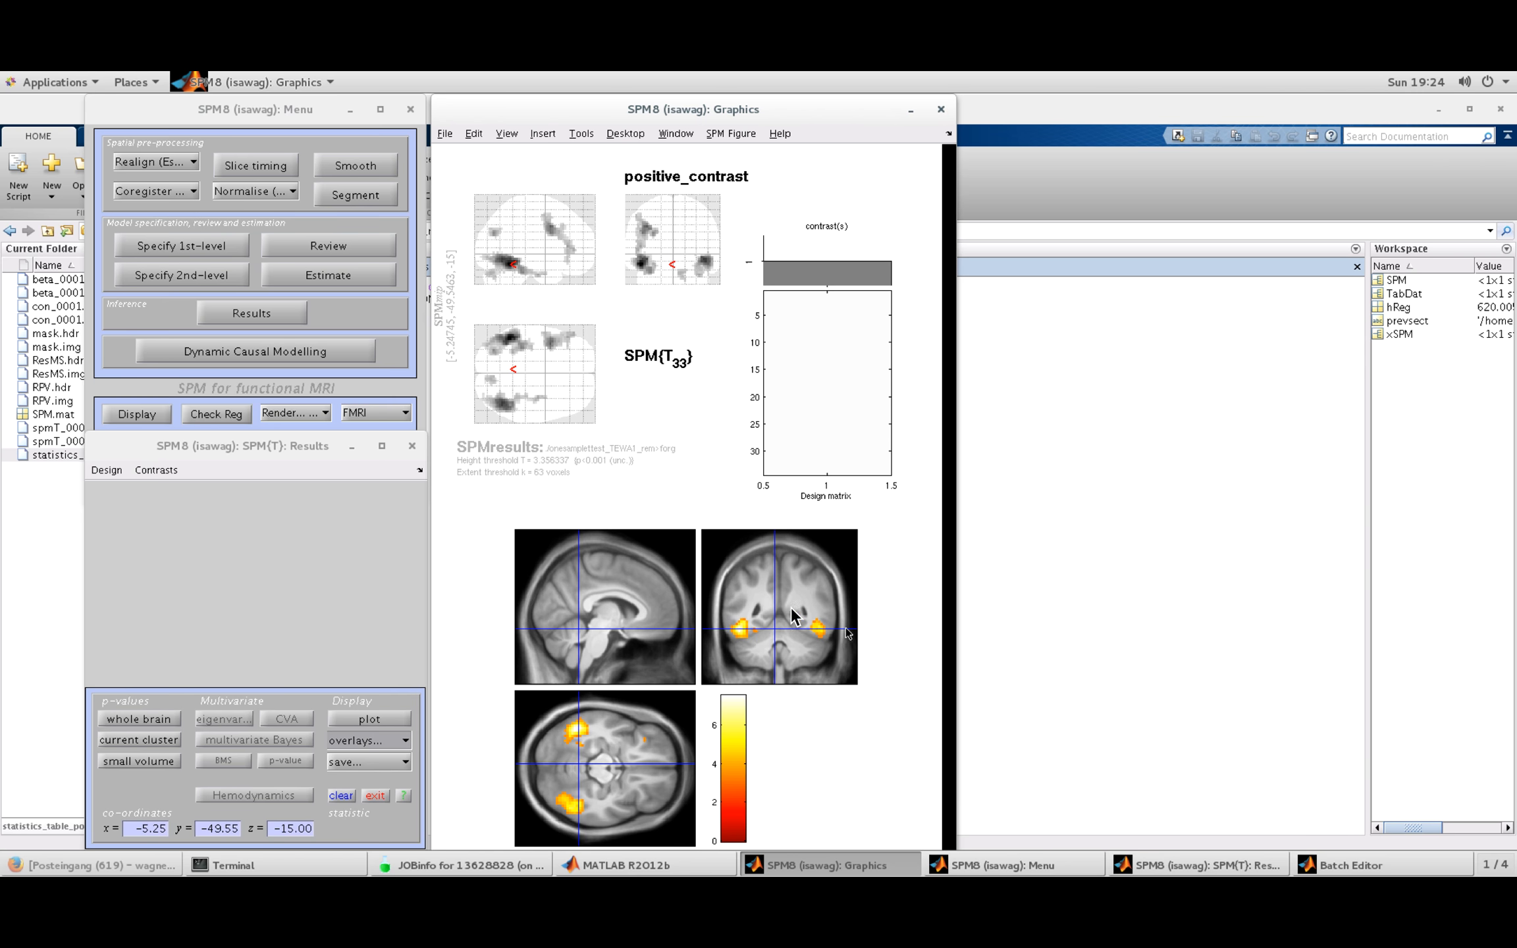
left_click(740, 628)
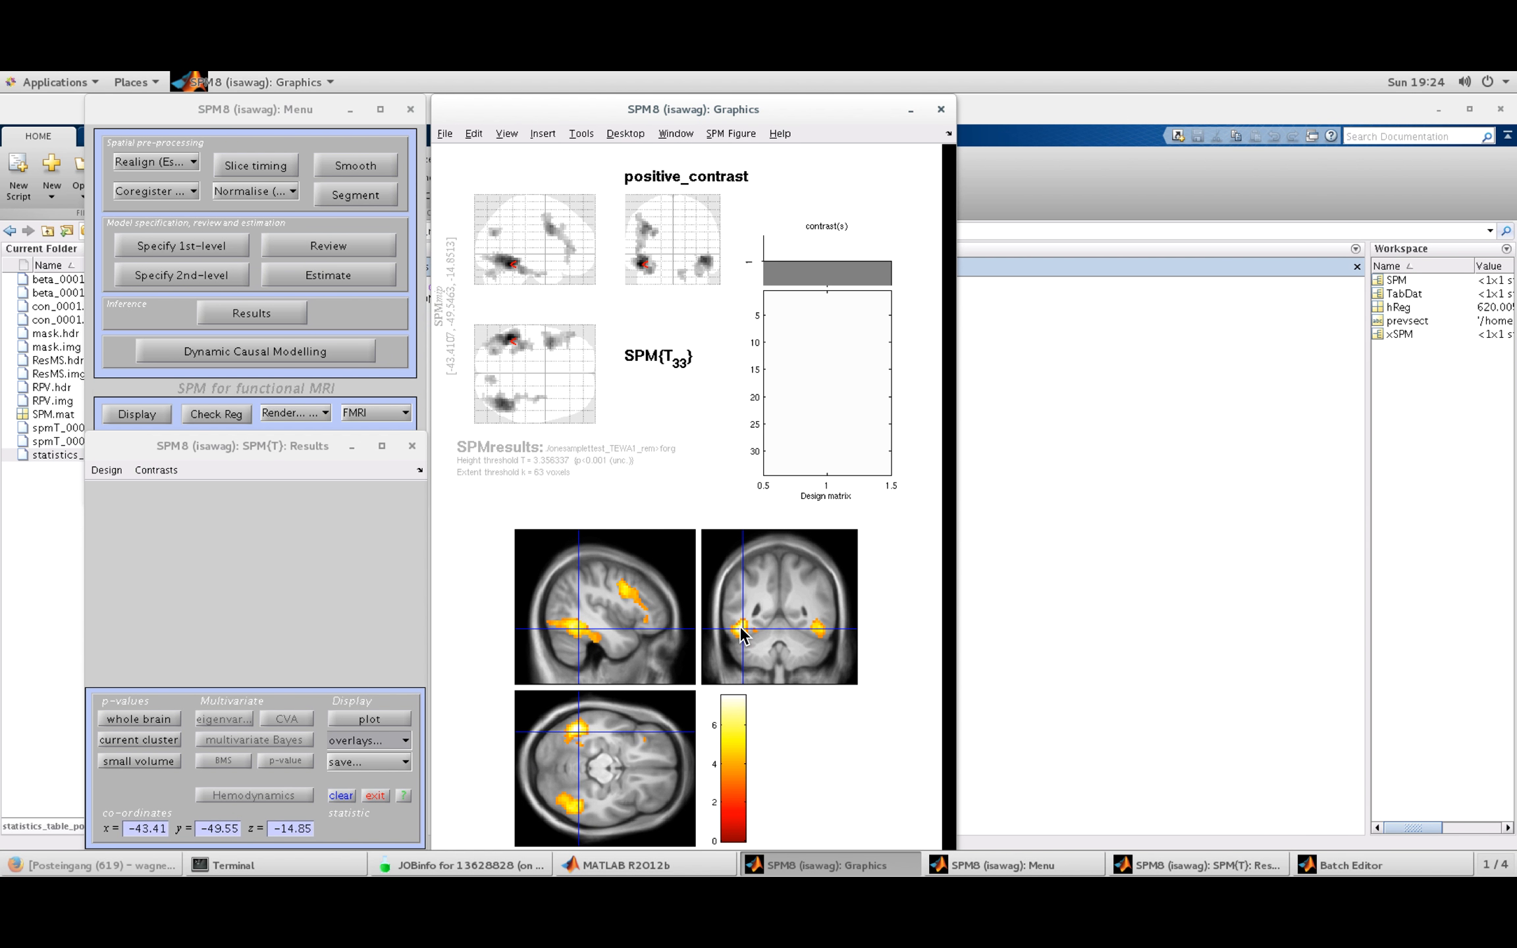
left_click(740, 630)
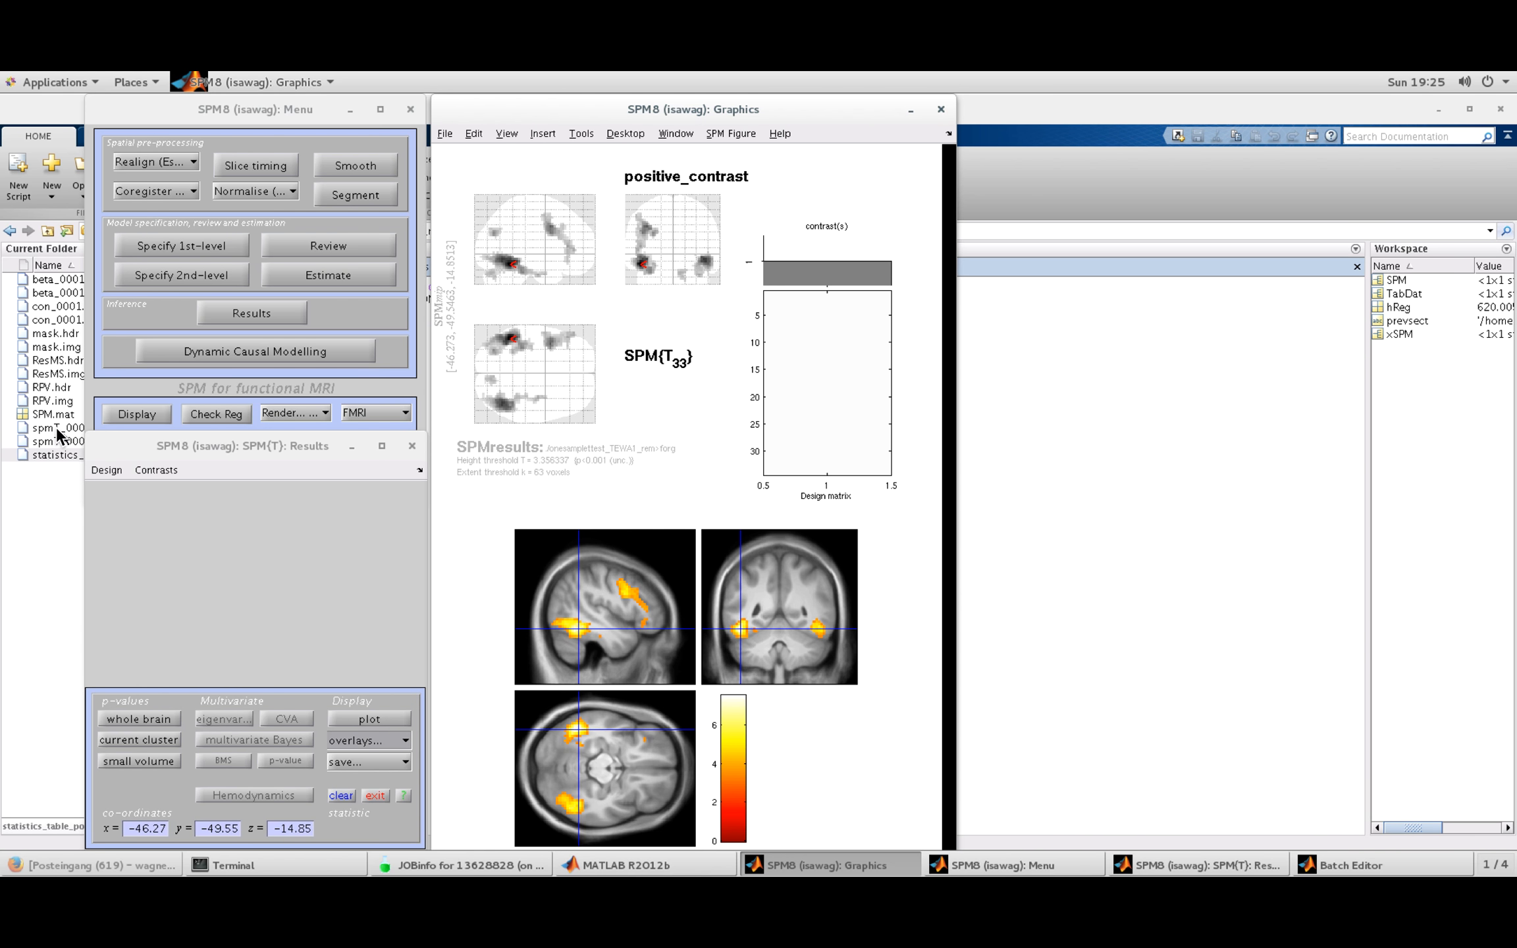
Step: Save the thresholded SPM with the output filename con_remforg_P001_k63 and check for the written image in the main MATLAB window
left_click(23, 512)
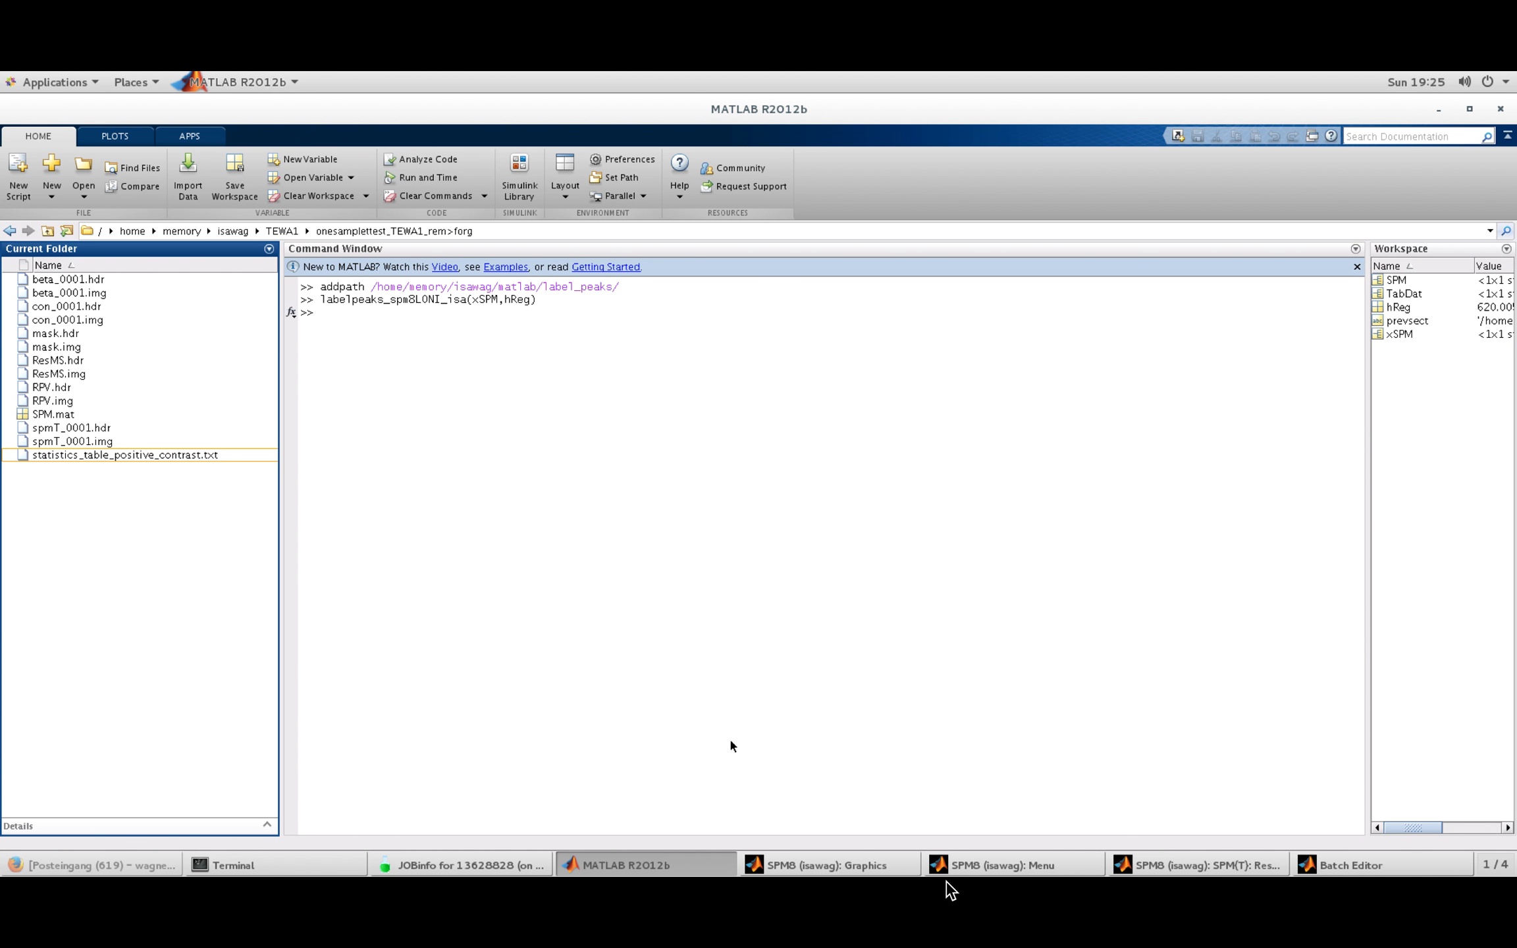
left_click(975, 864)
left_click(862, 859)
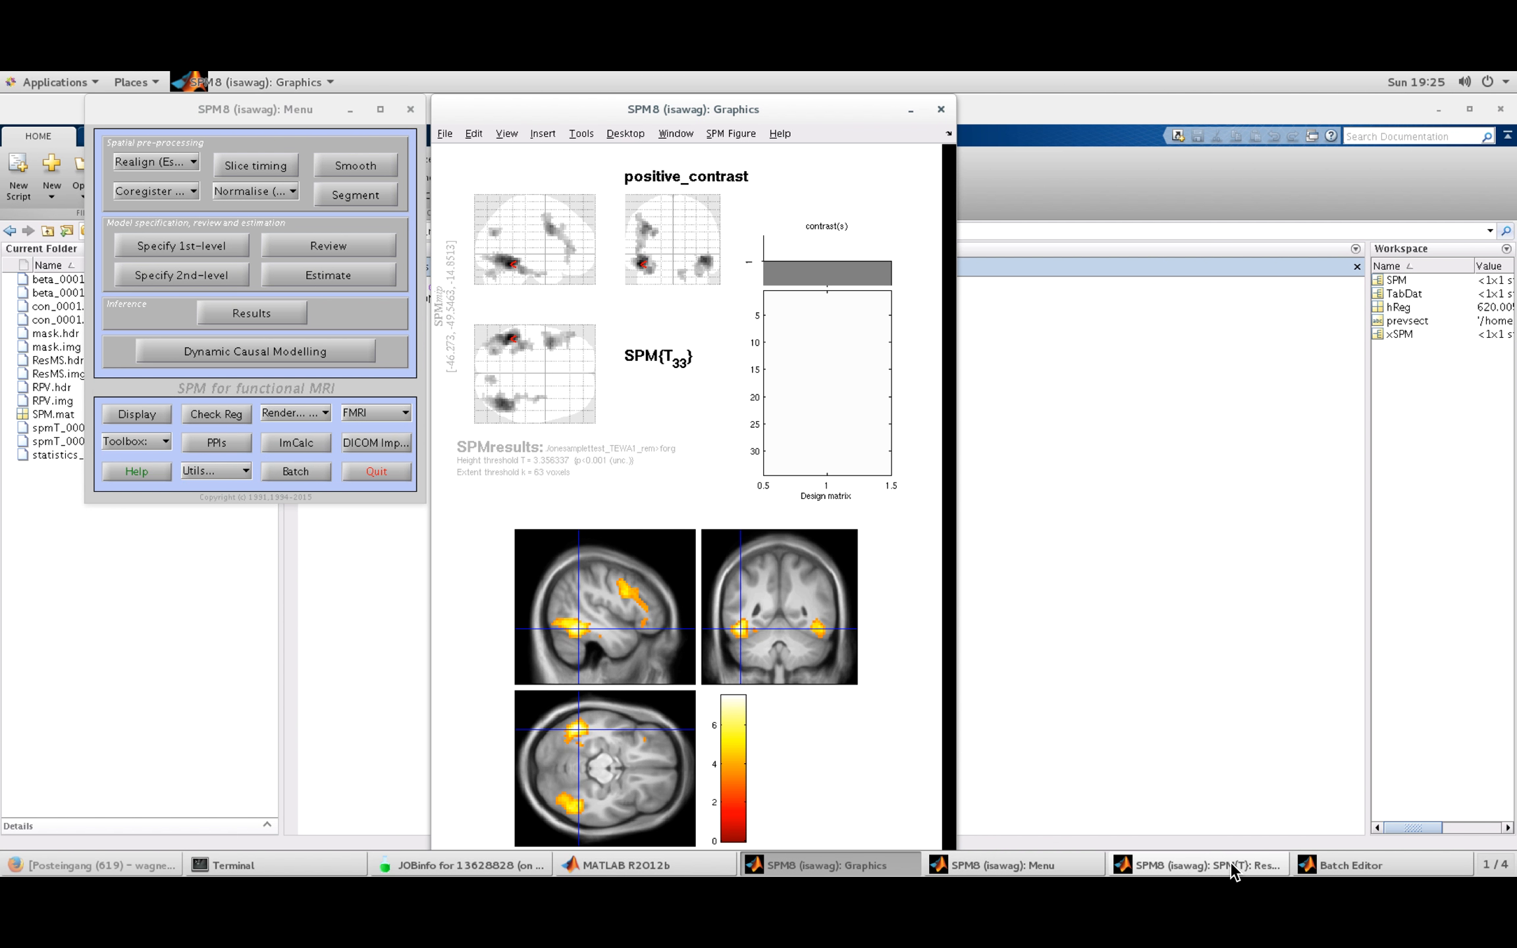
left_click(1194, 864)
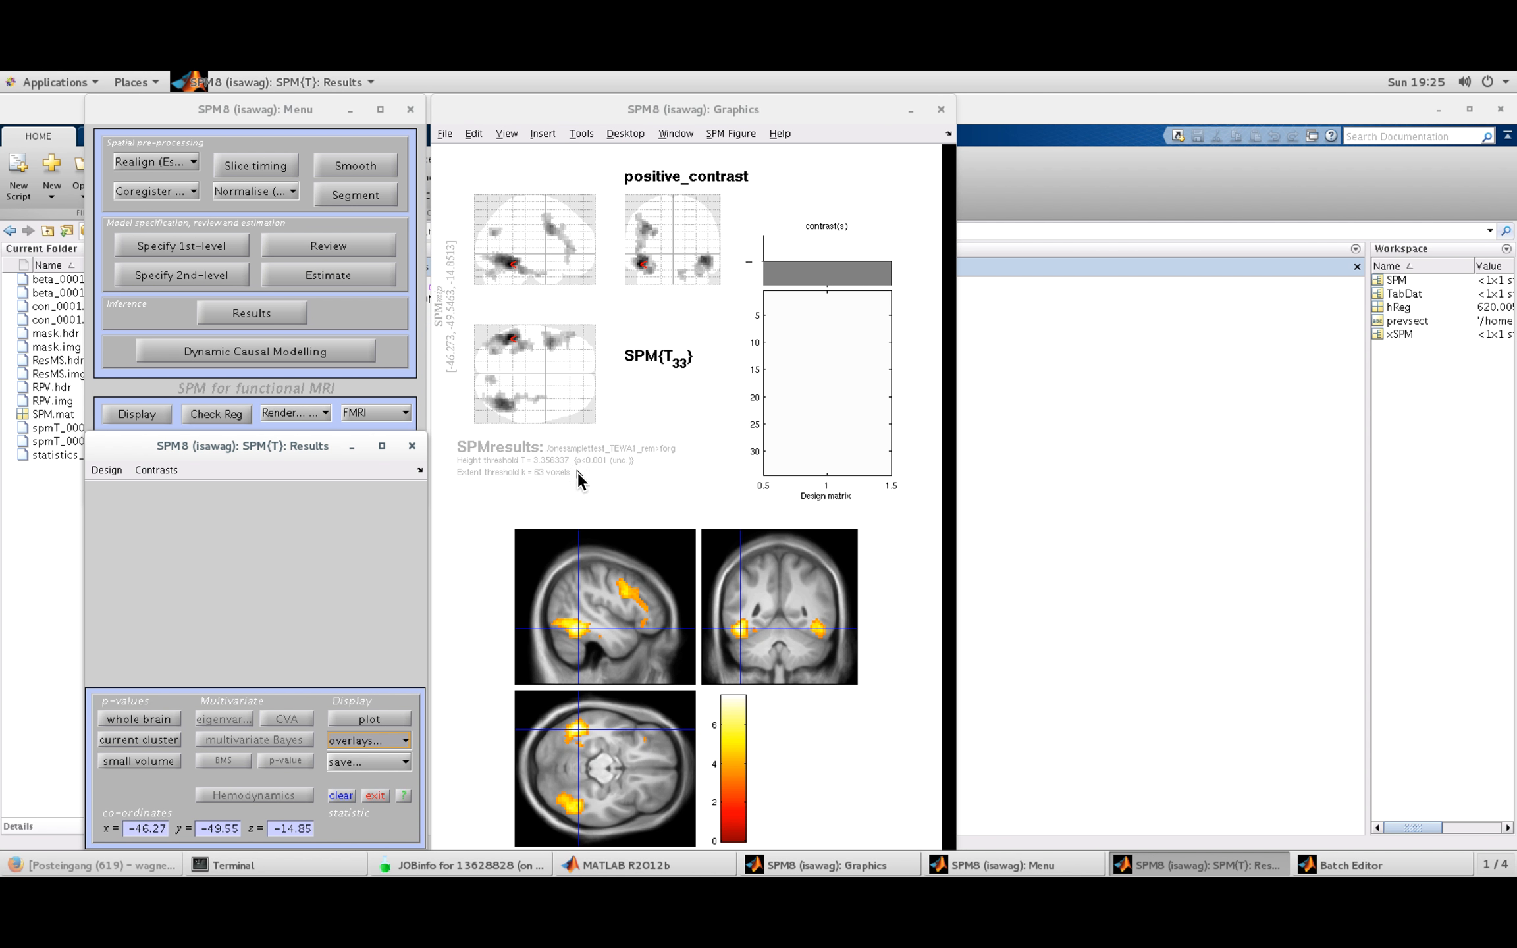
left_click(360, 761)
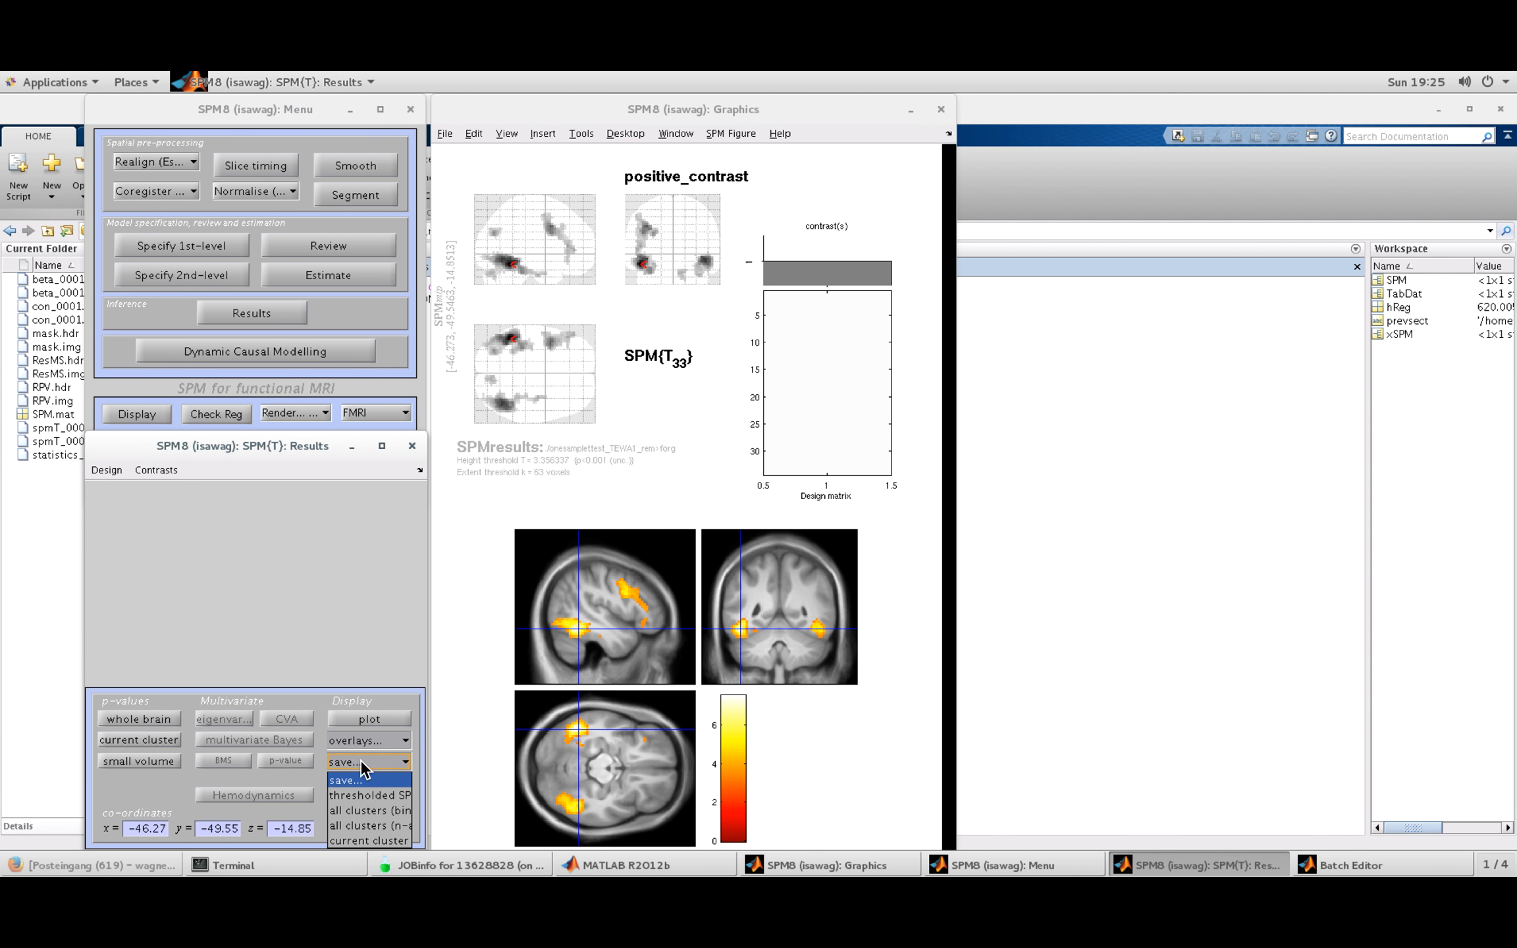
left_click(384, 796)
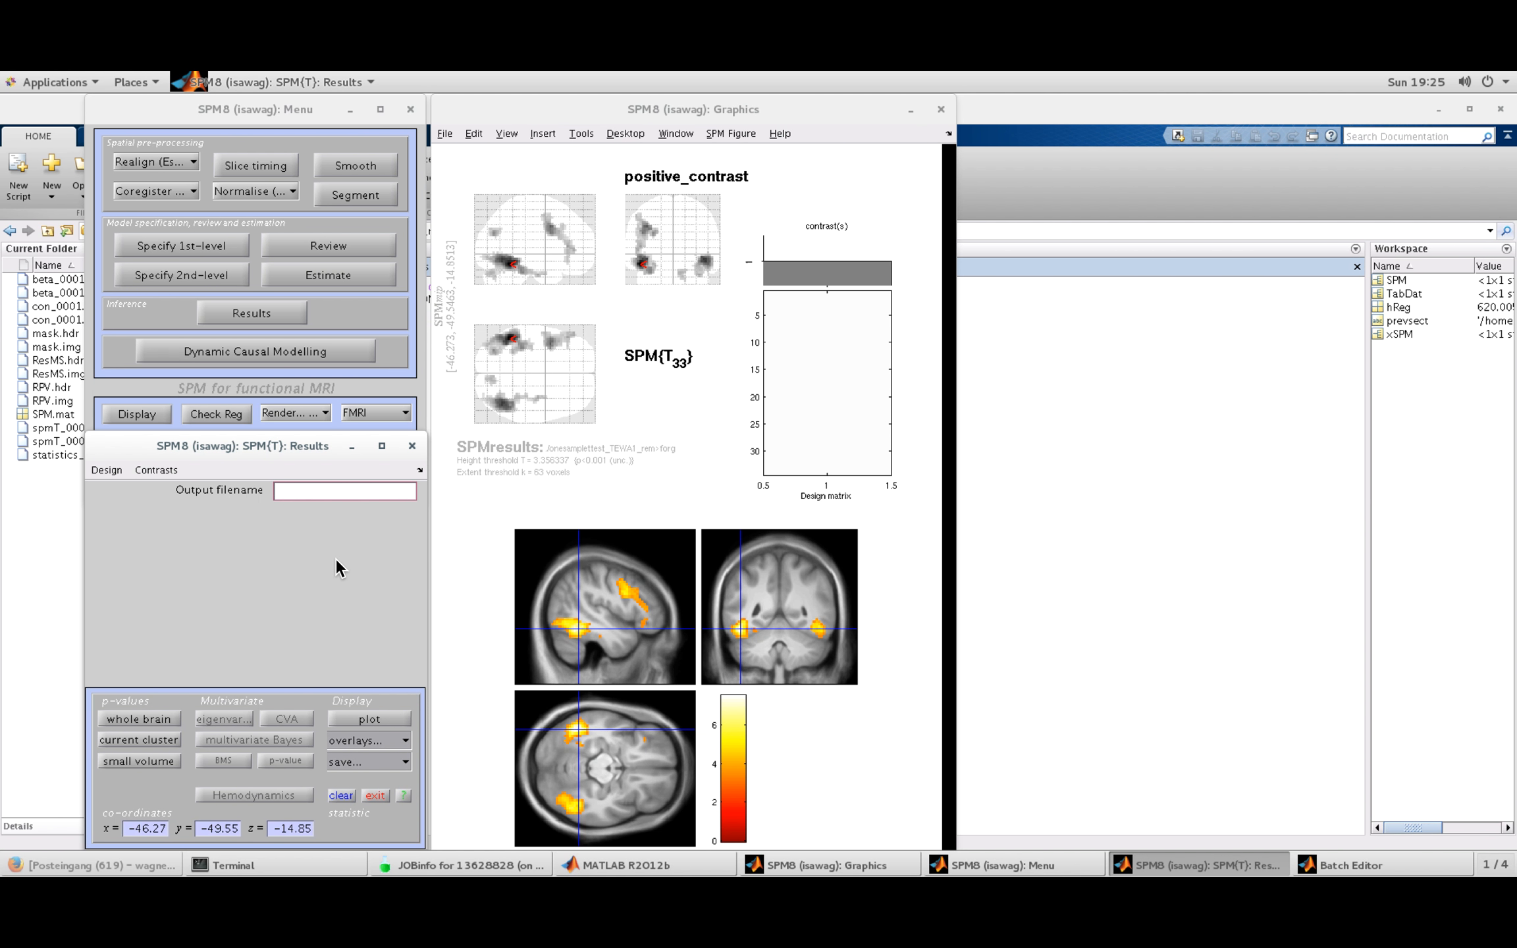
type("con_remforg_P001_k63")
key("Return")
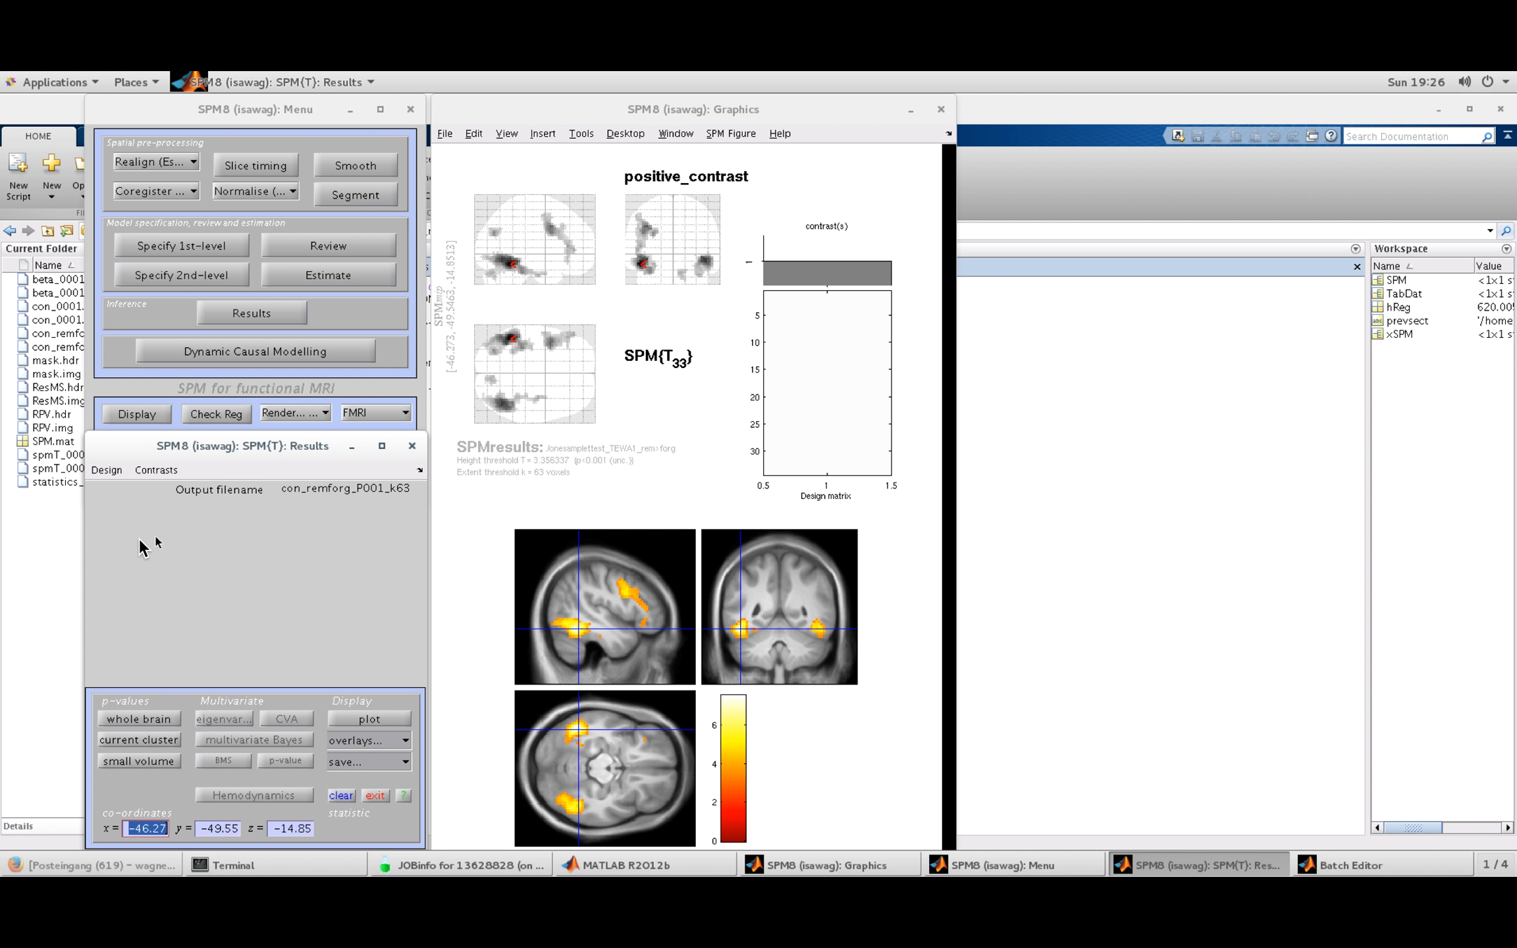
left_click(35, 556)
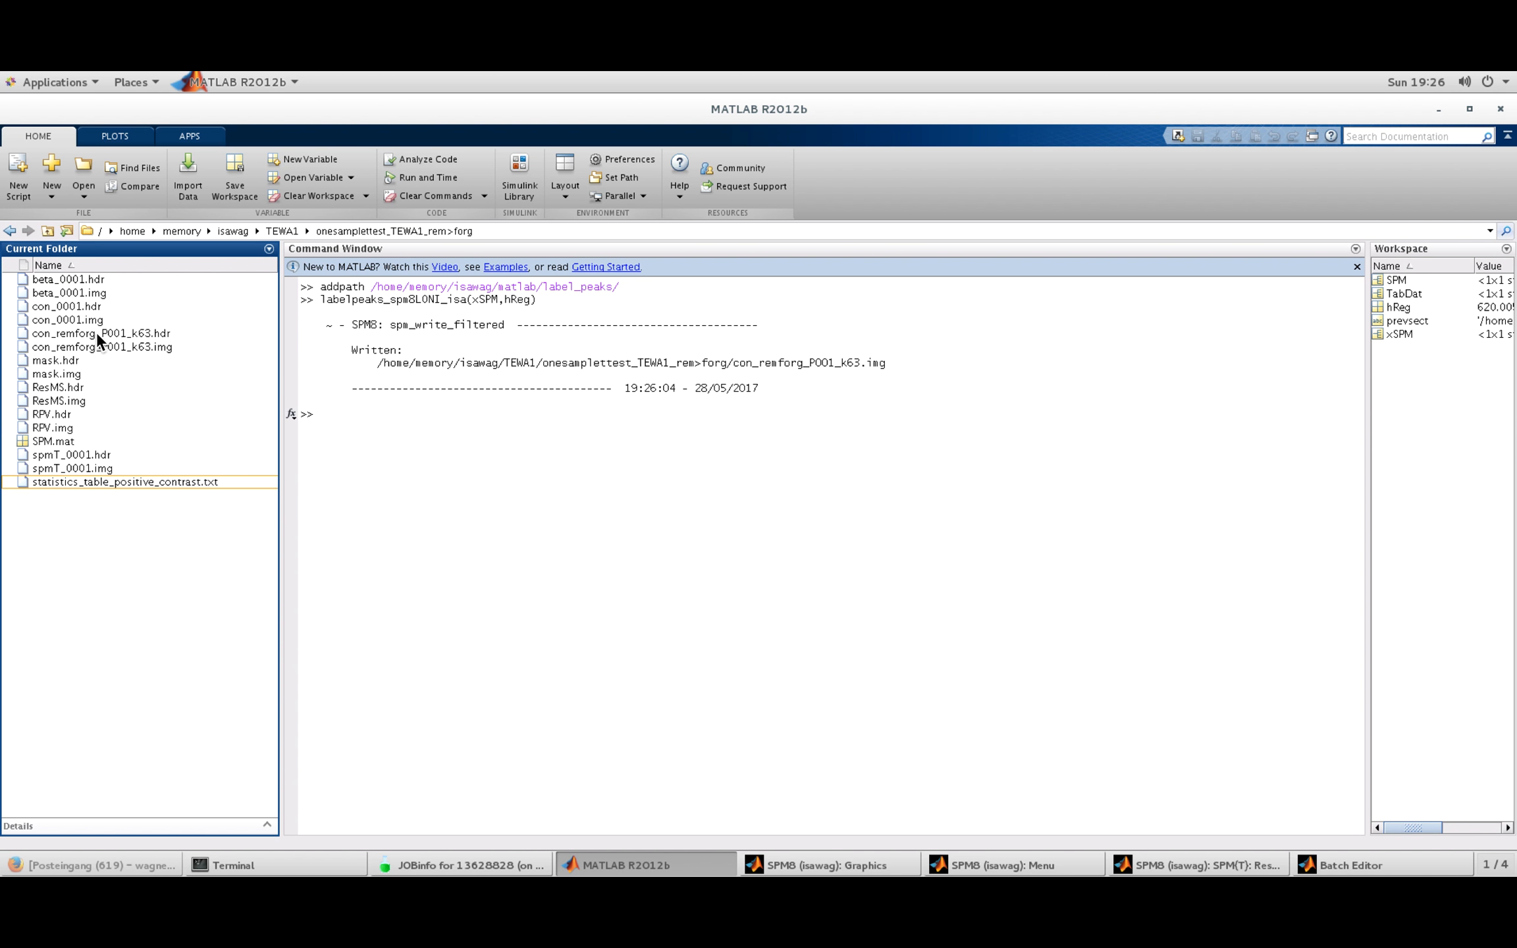